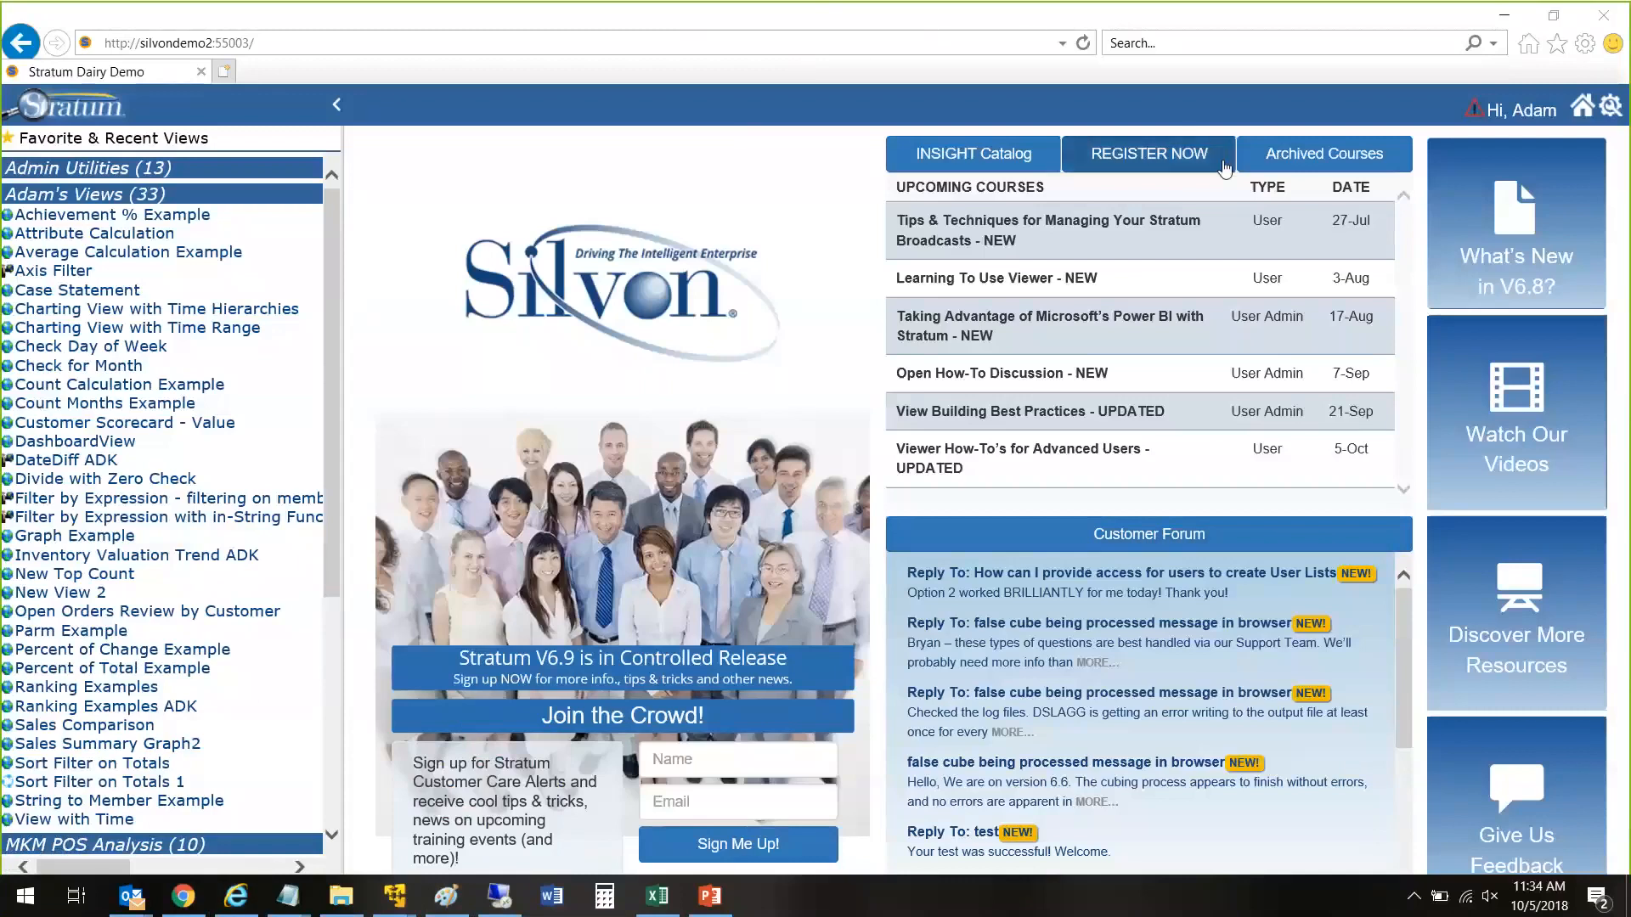
# Step: Create a new view in the expanded personal views group and collapse the favorites and recent views list
pyautogui.scroll(-1, 1223, 166)
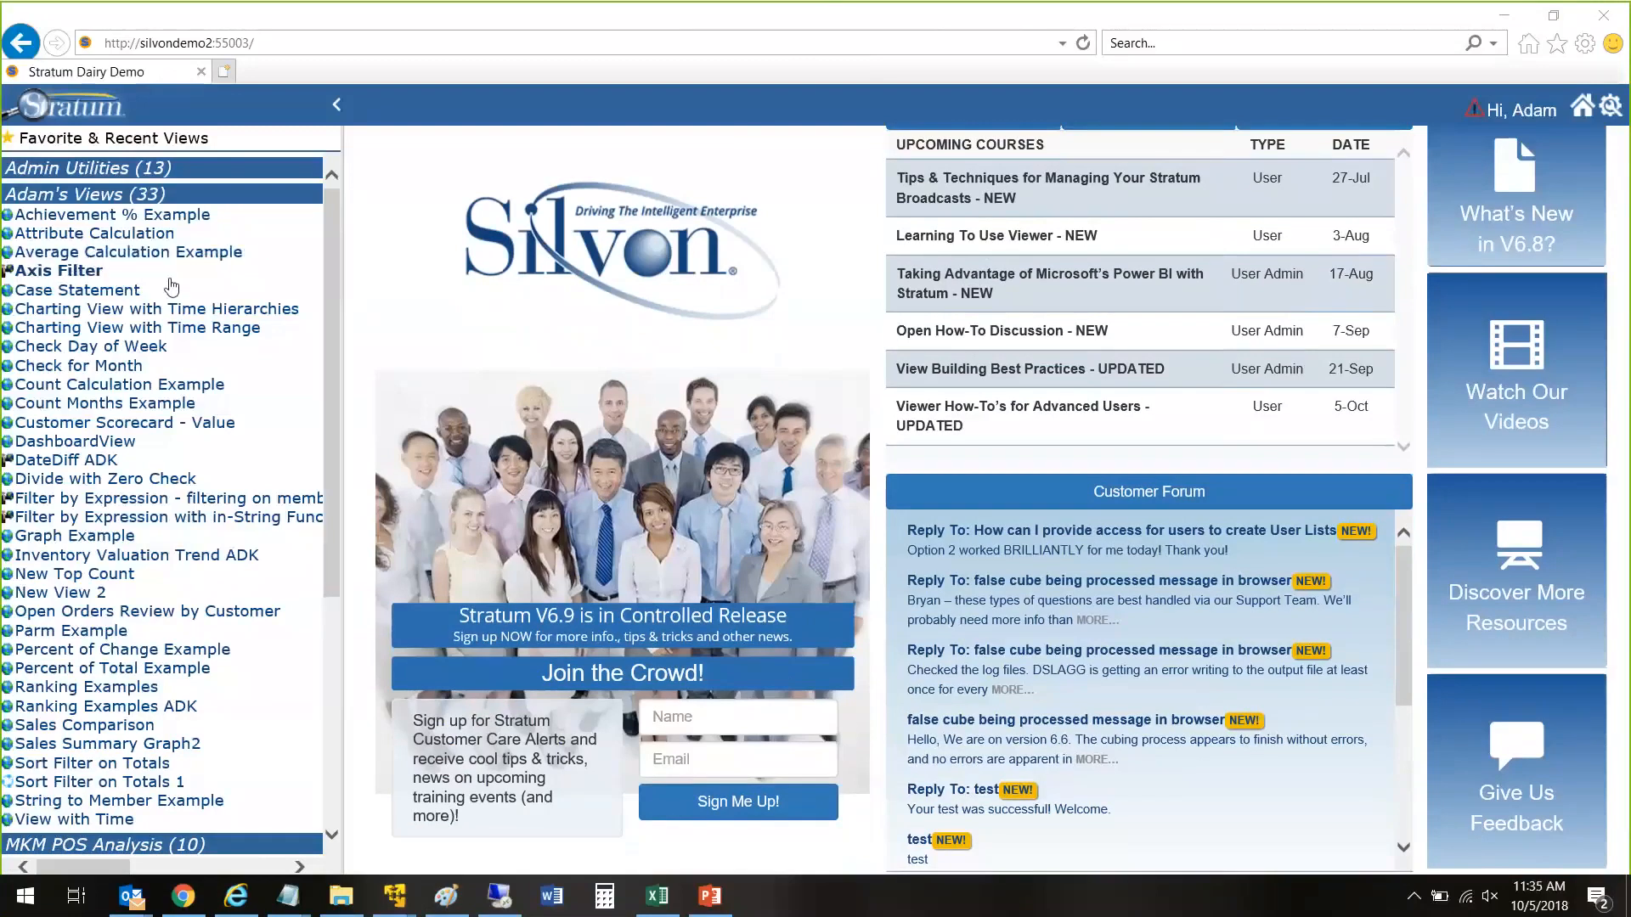
pyautogui.click(85, 204)
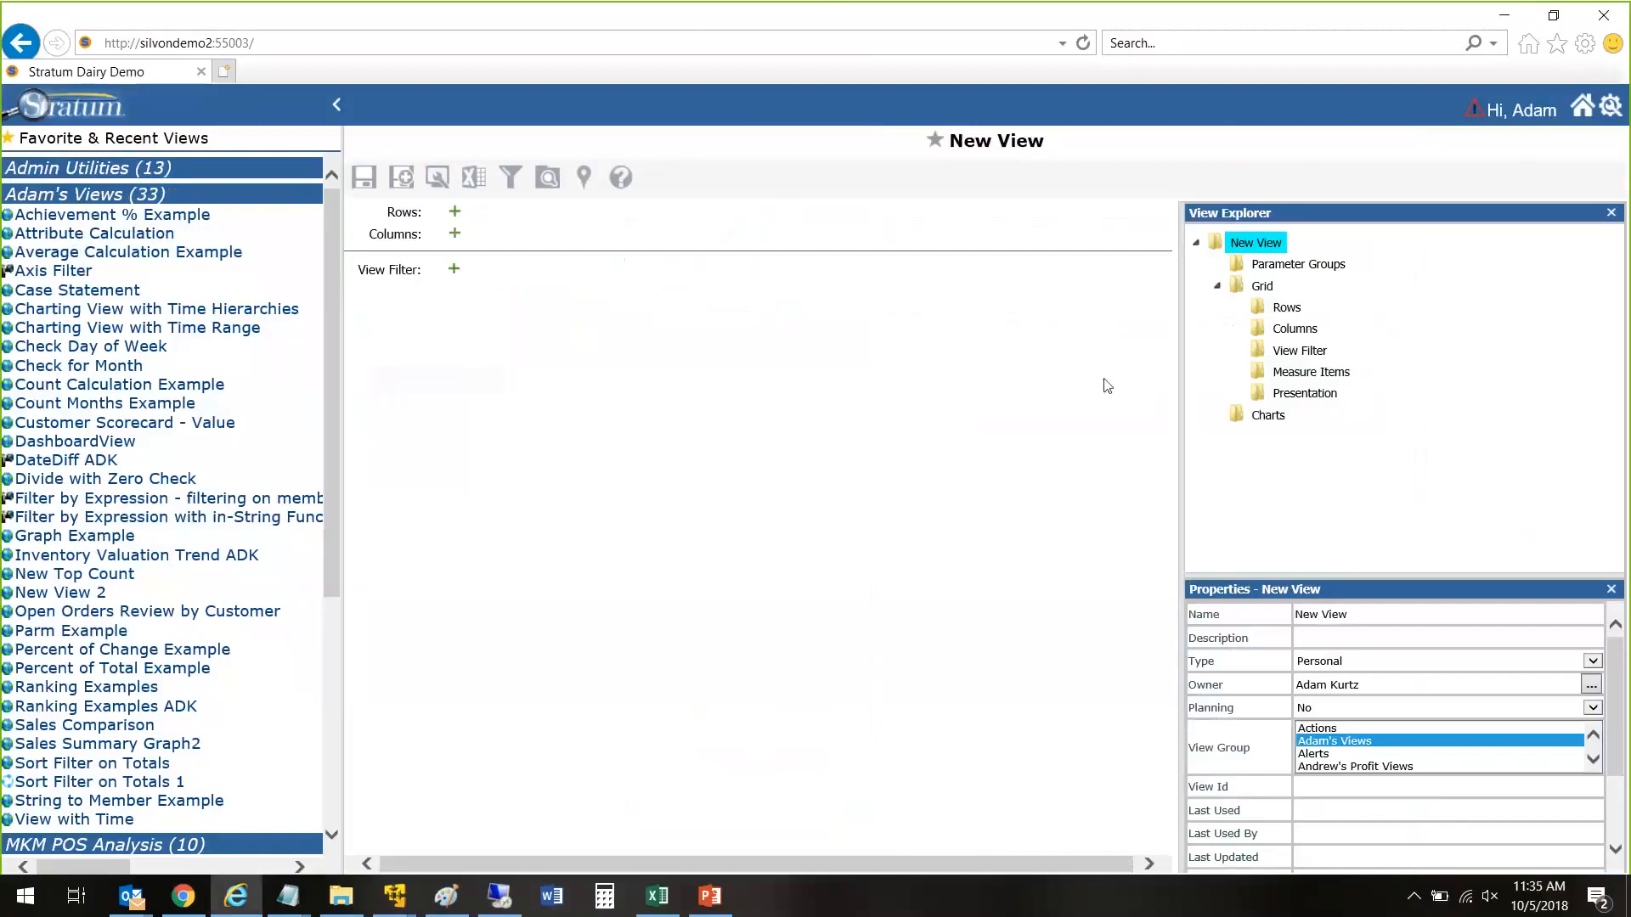
pyautogui.click(336, 104)
# Step: Find the "cust" dimensions for the new view's rows and add Customer SoldTo
pyautogui.rightClick(1289, 316)
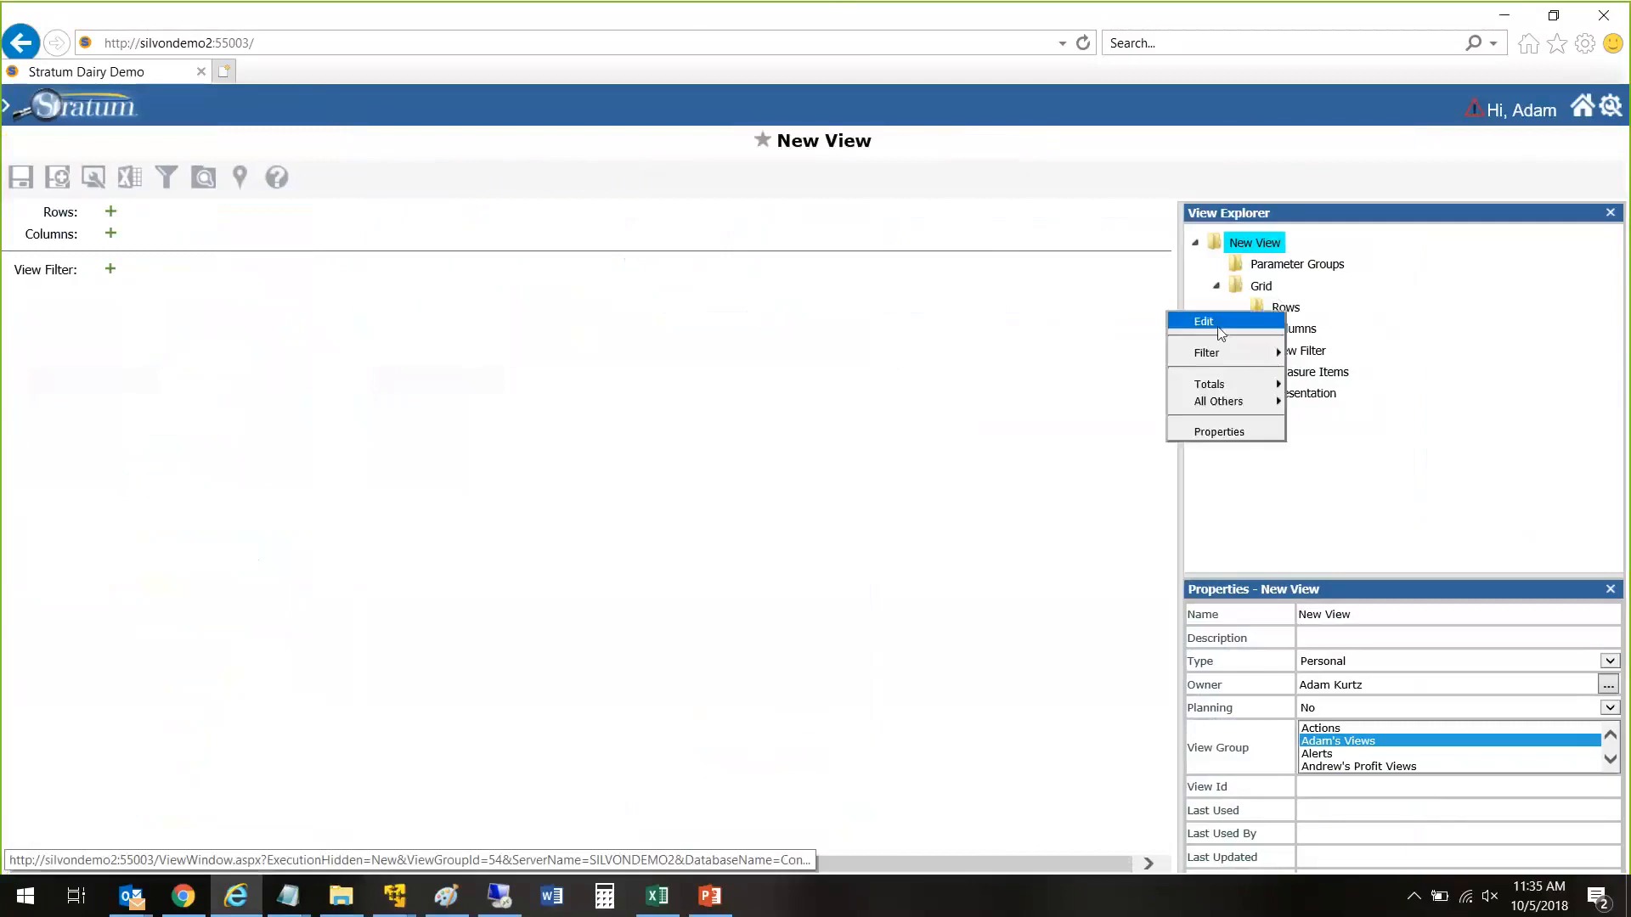
pyautogui.click(1197, 321)
pyautogui.click(293, 169)
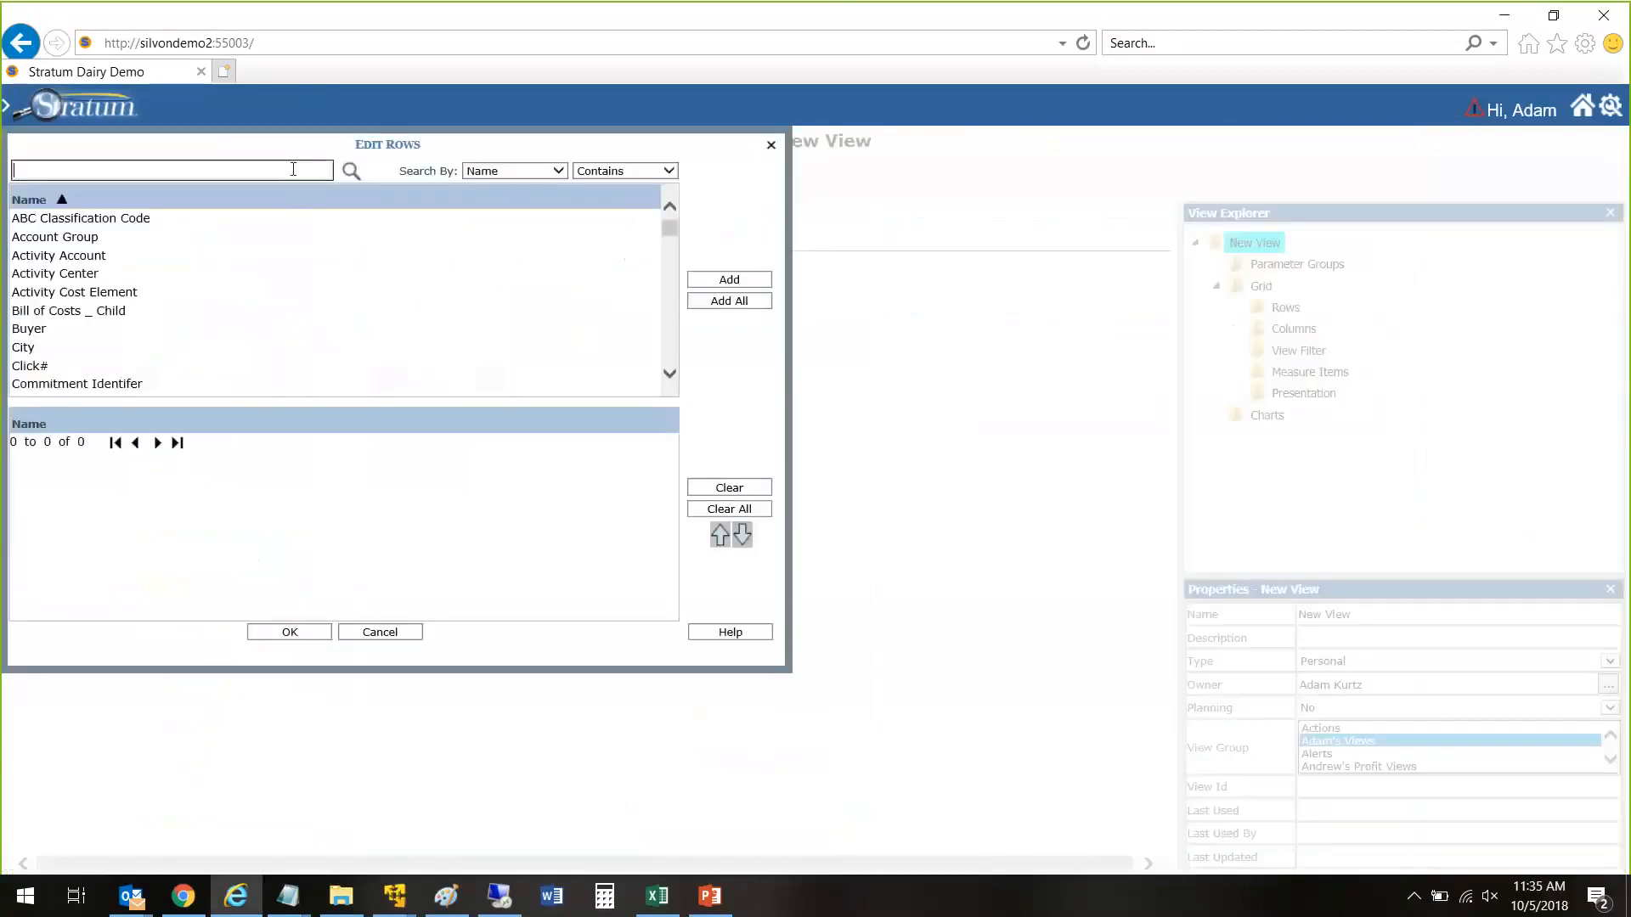
pyautogui.write('cust')
pyautogui.press('Return')
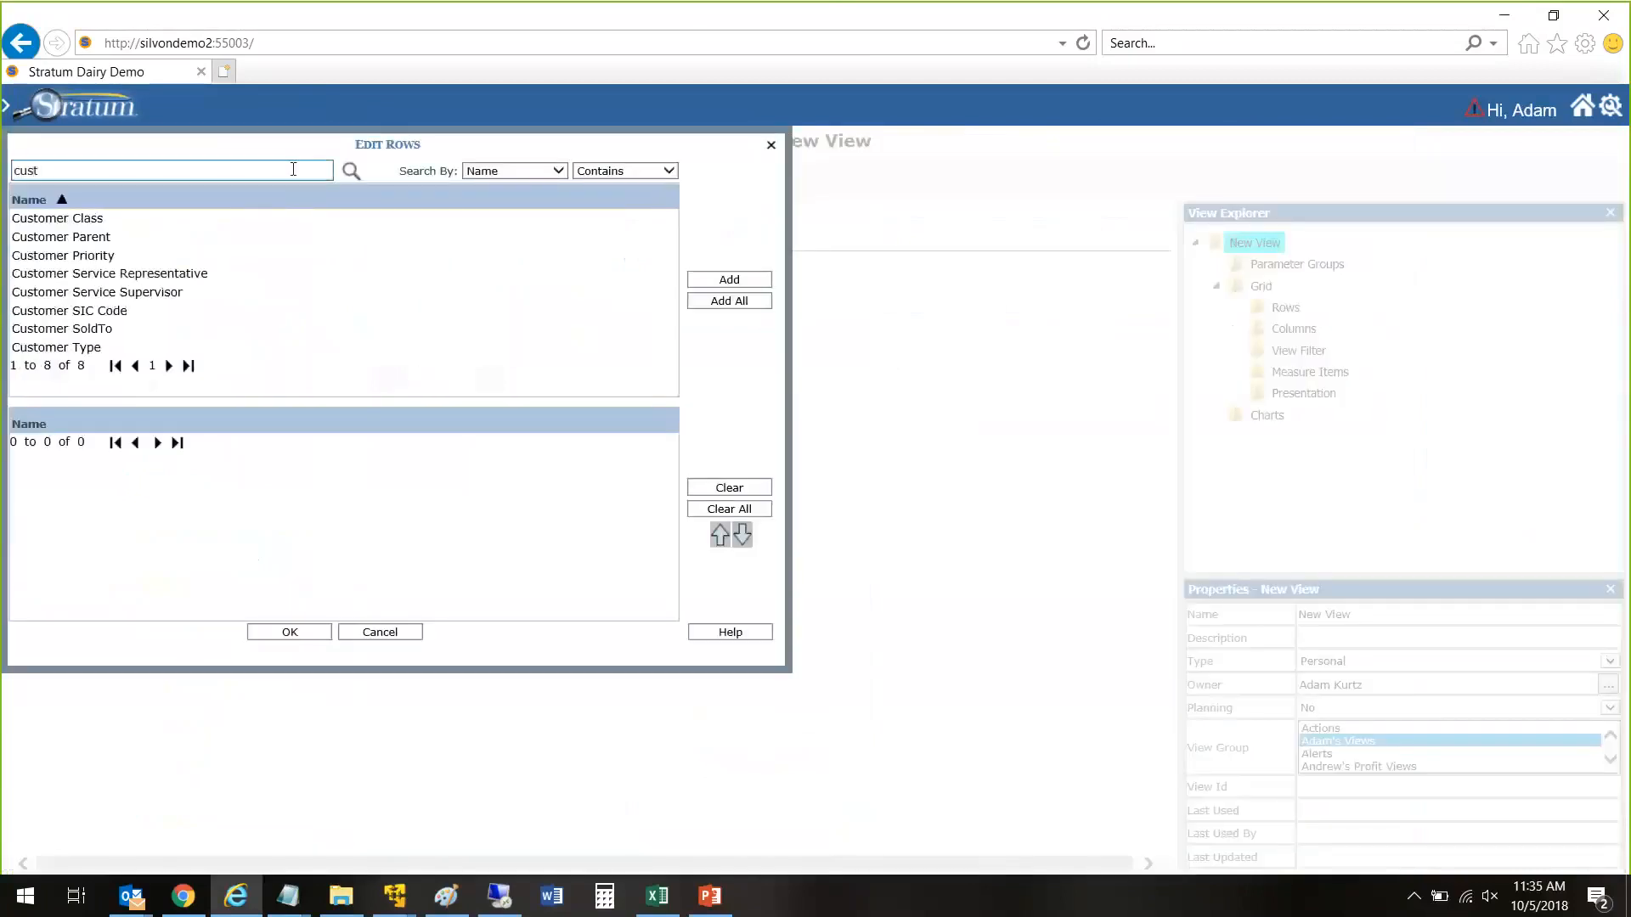
pyautogui.doubleClick(86, 331)
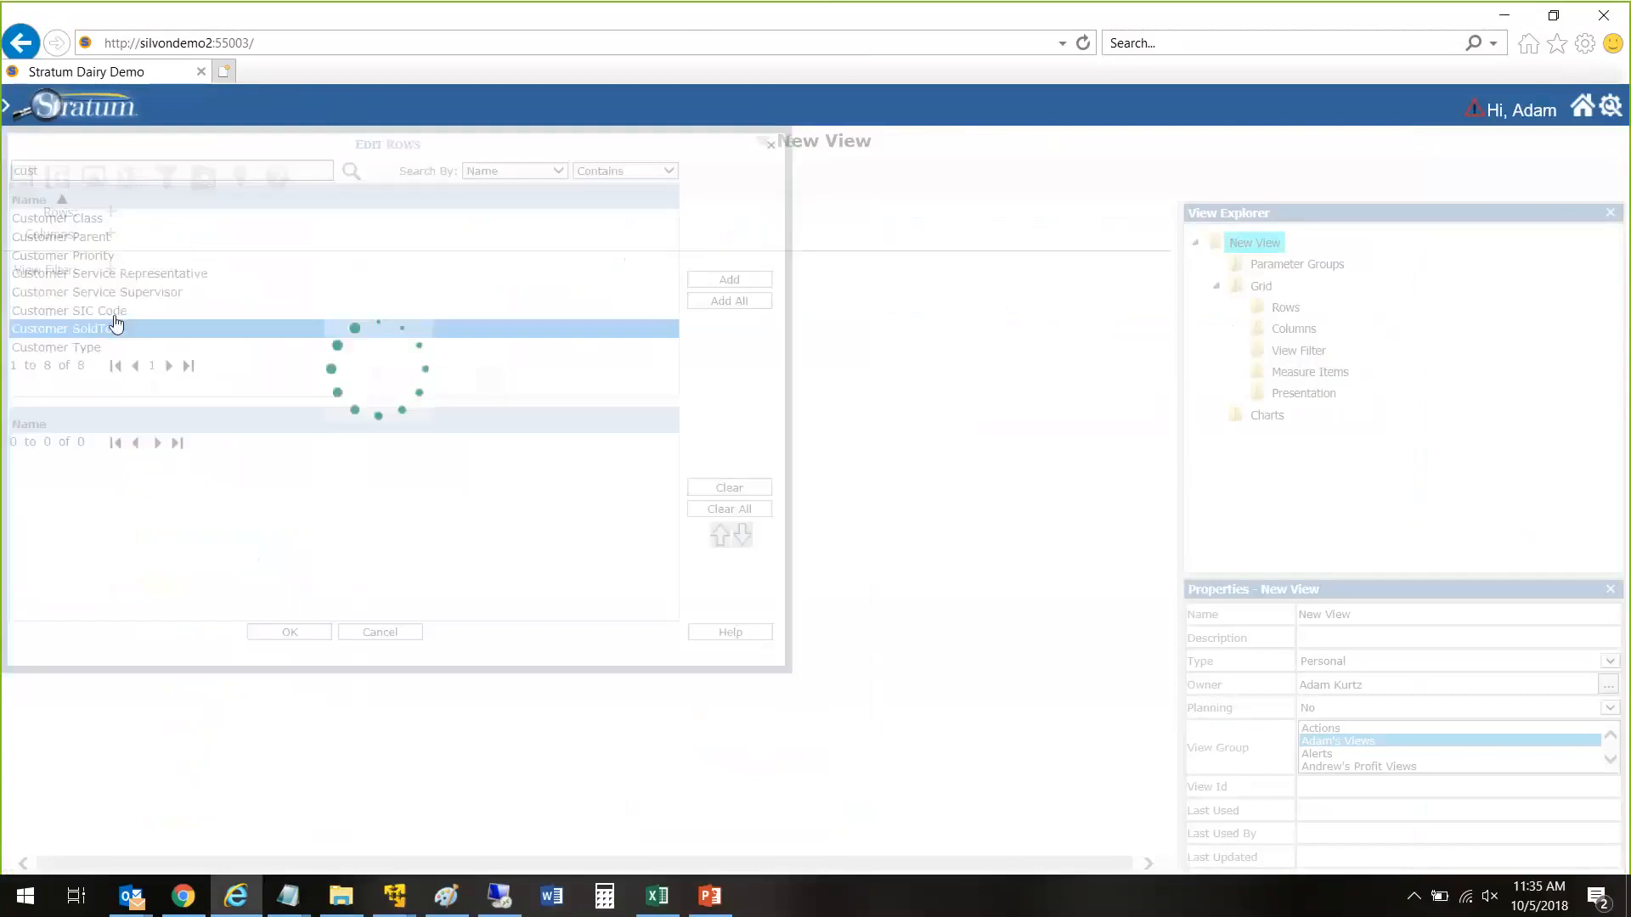
pyautogui.click(304, 635)
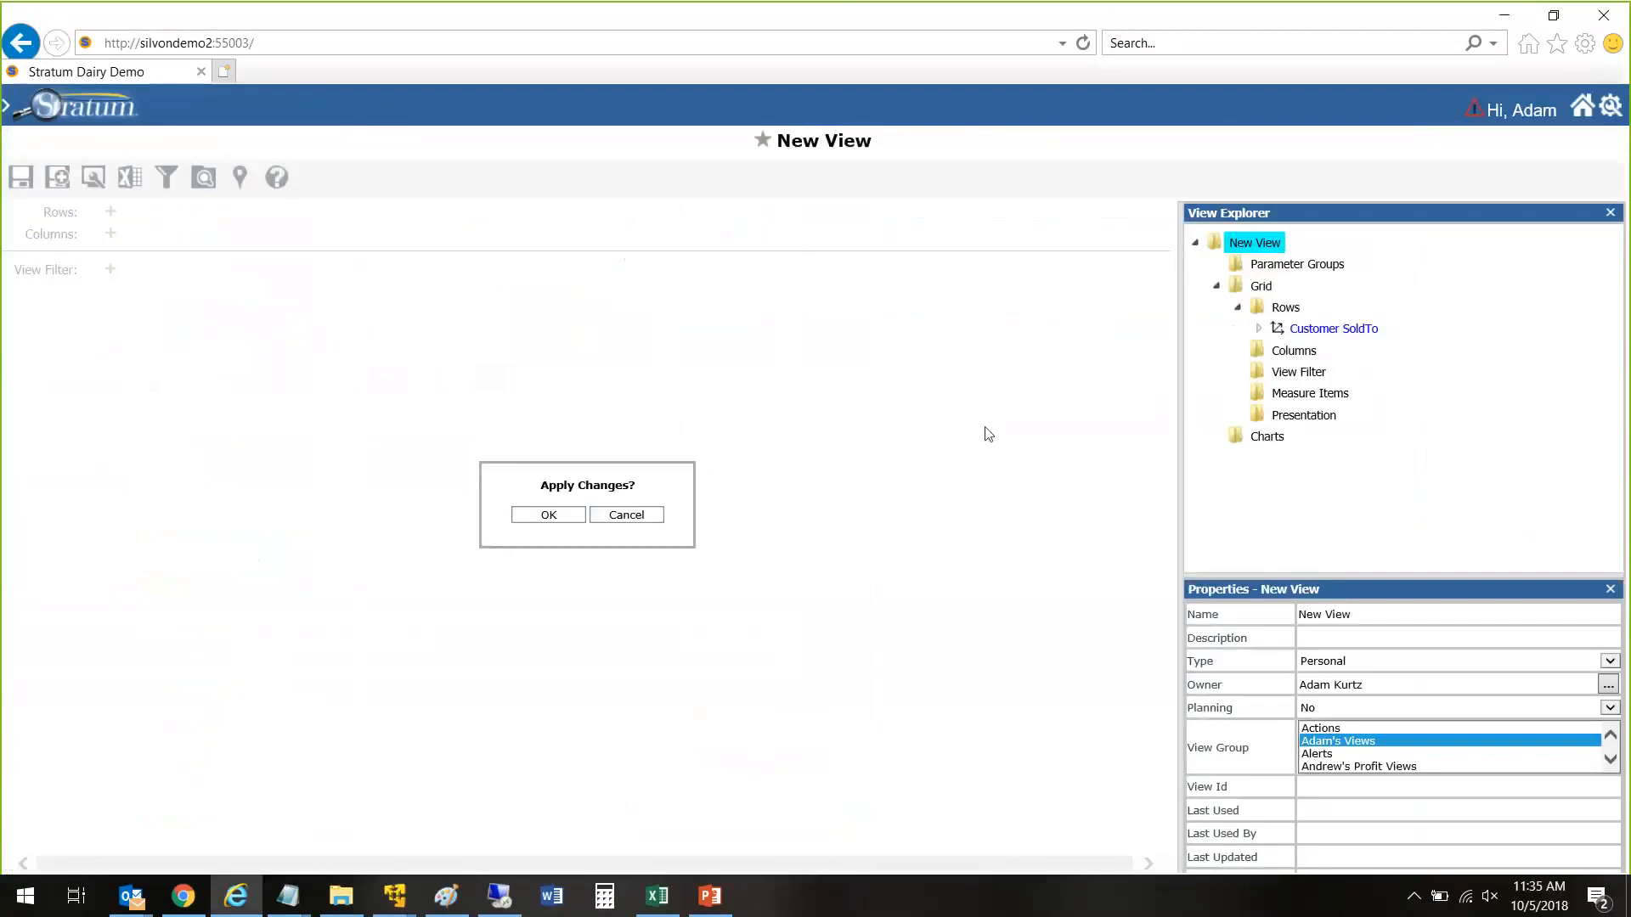
# Step: Insert the regular measure item Actual Sales Sales Units for January 2008 to September 2008 and apply the changes
pyautogui.rightClick(1310, 393)
pyautogui.click(1176, 417)
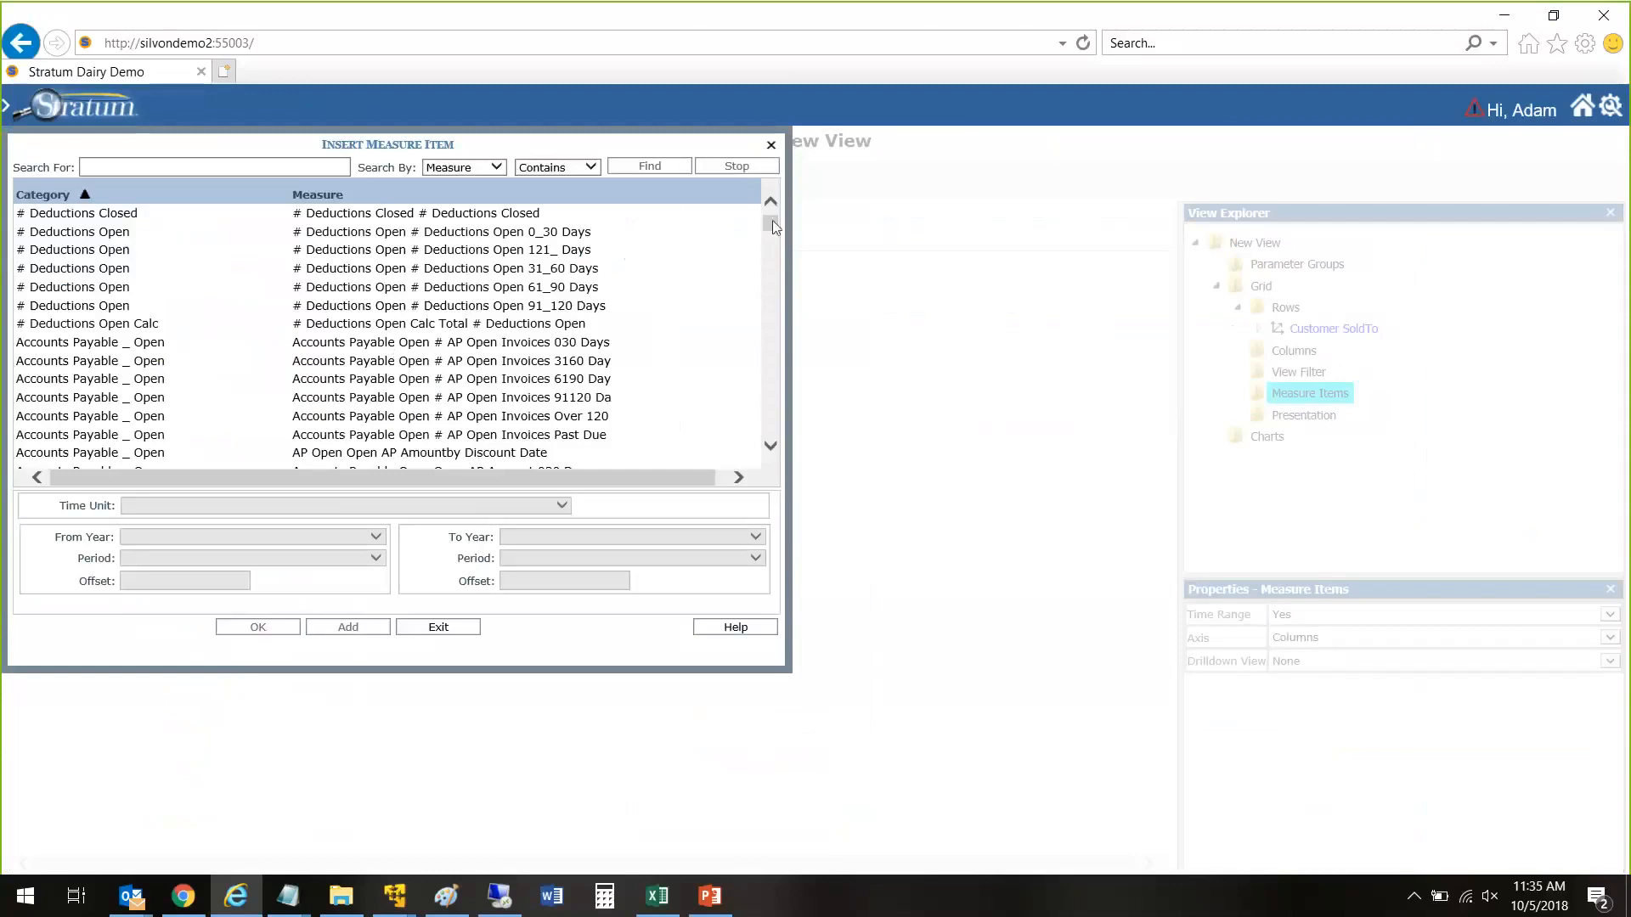
pyautogui.moveTo(771, 223); pyautogui.dragTo(266, 182)
pyautogui.click(270, 162)
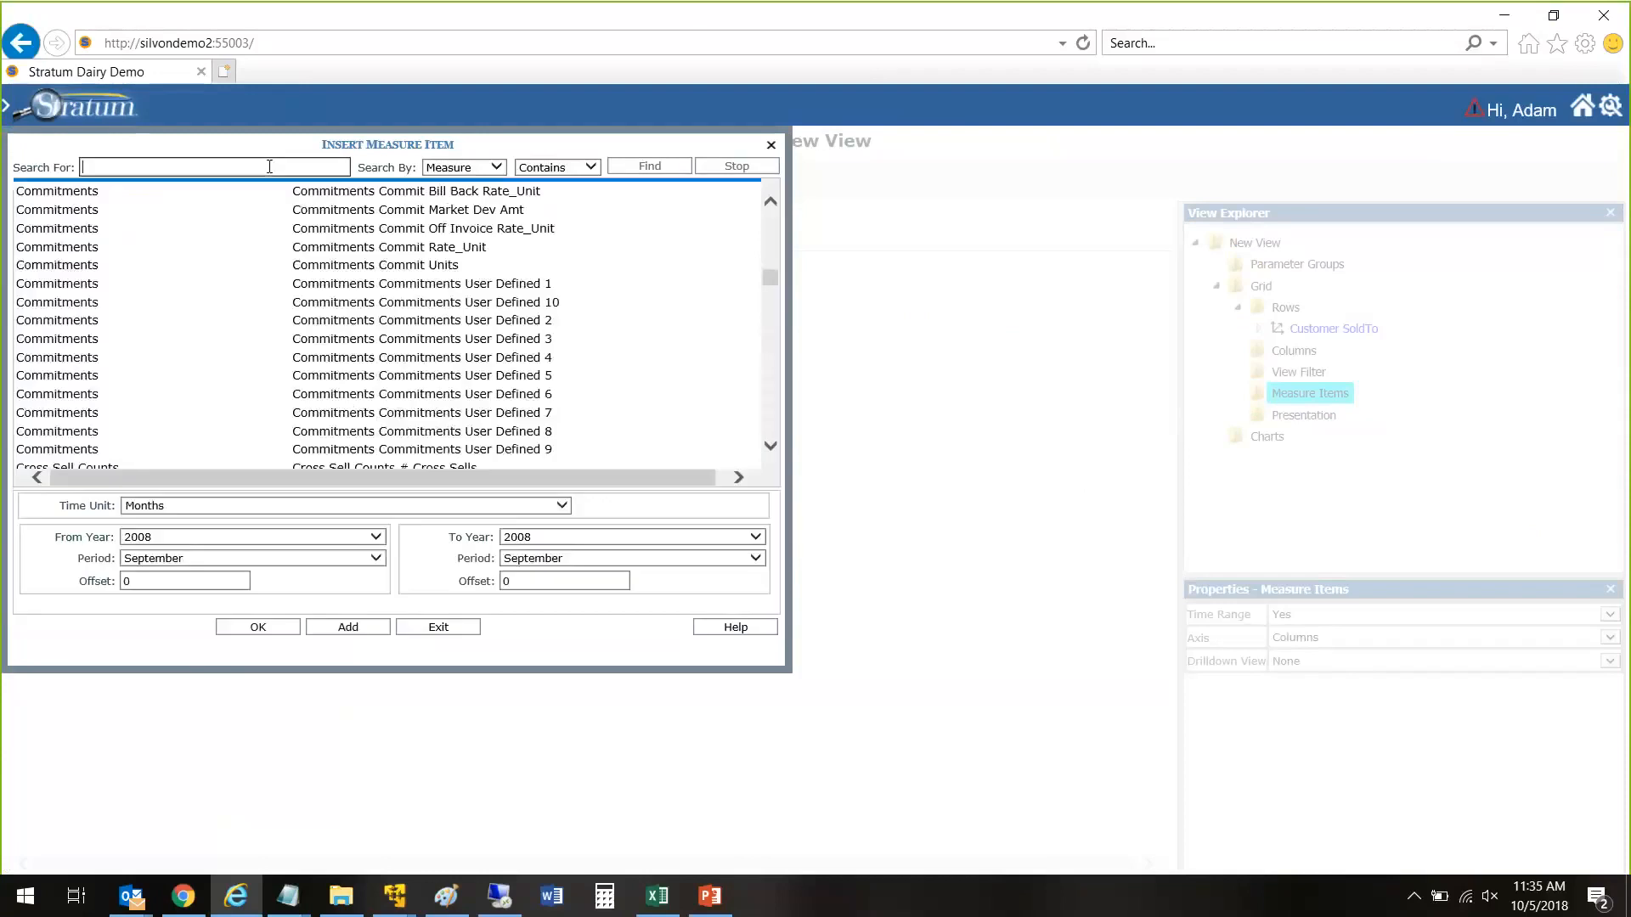
pyautogui.write('sales')
pyautogui.press('Return')
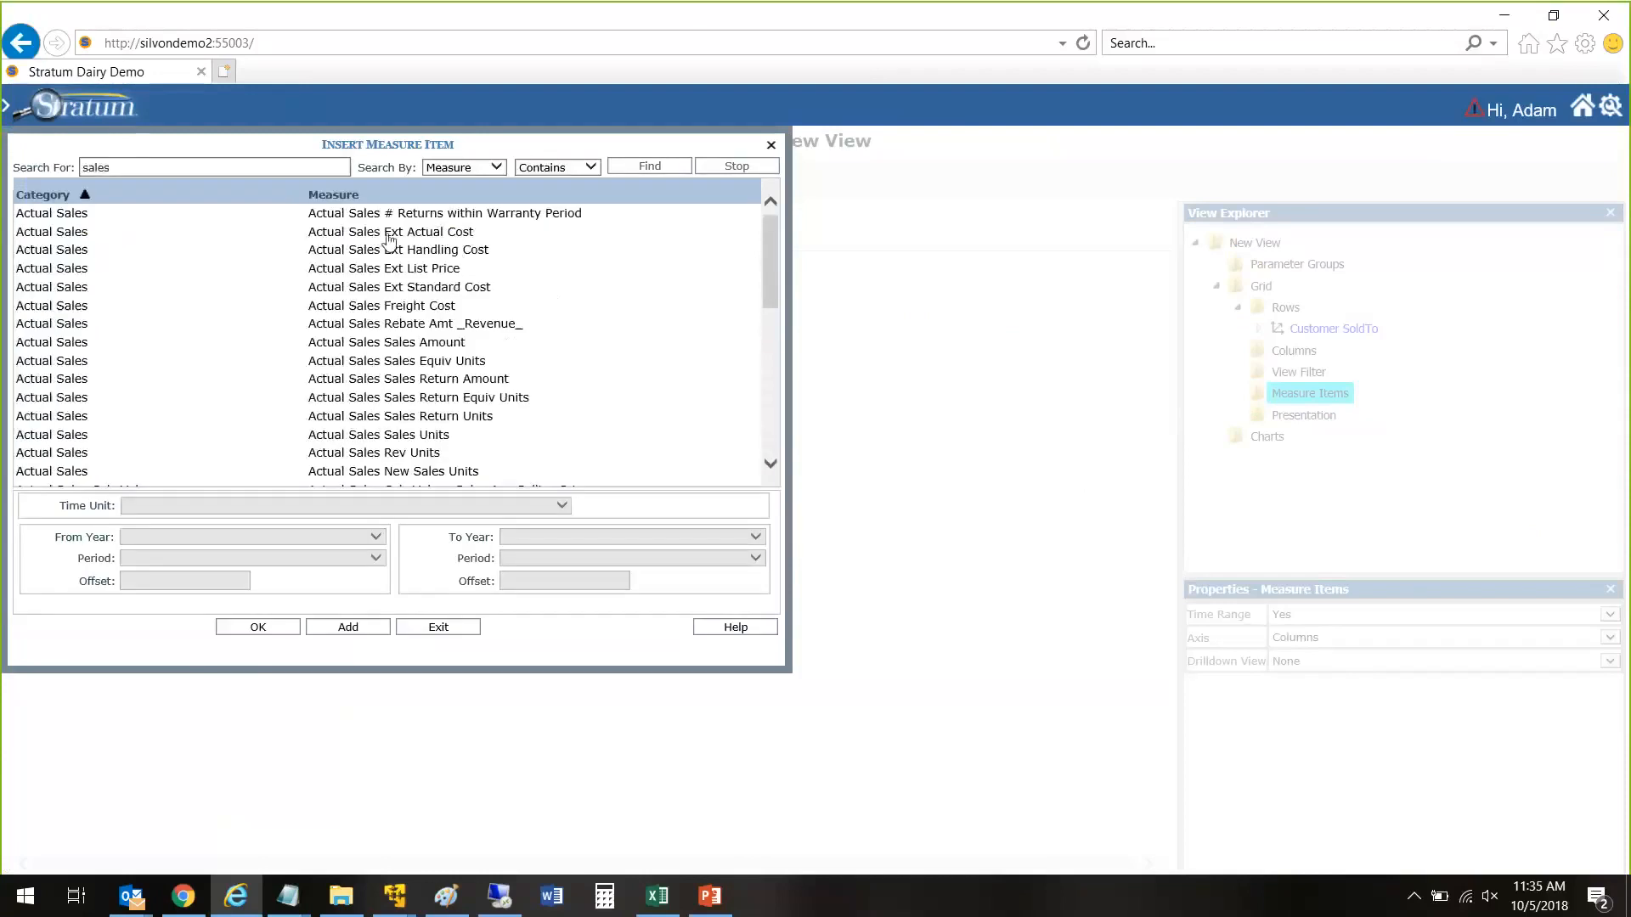
pyautogui.click(440, 434)
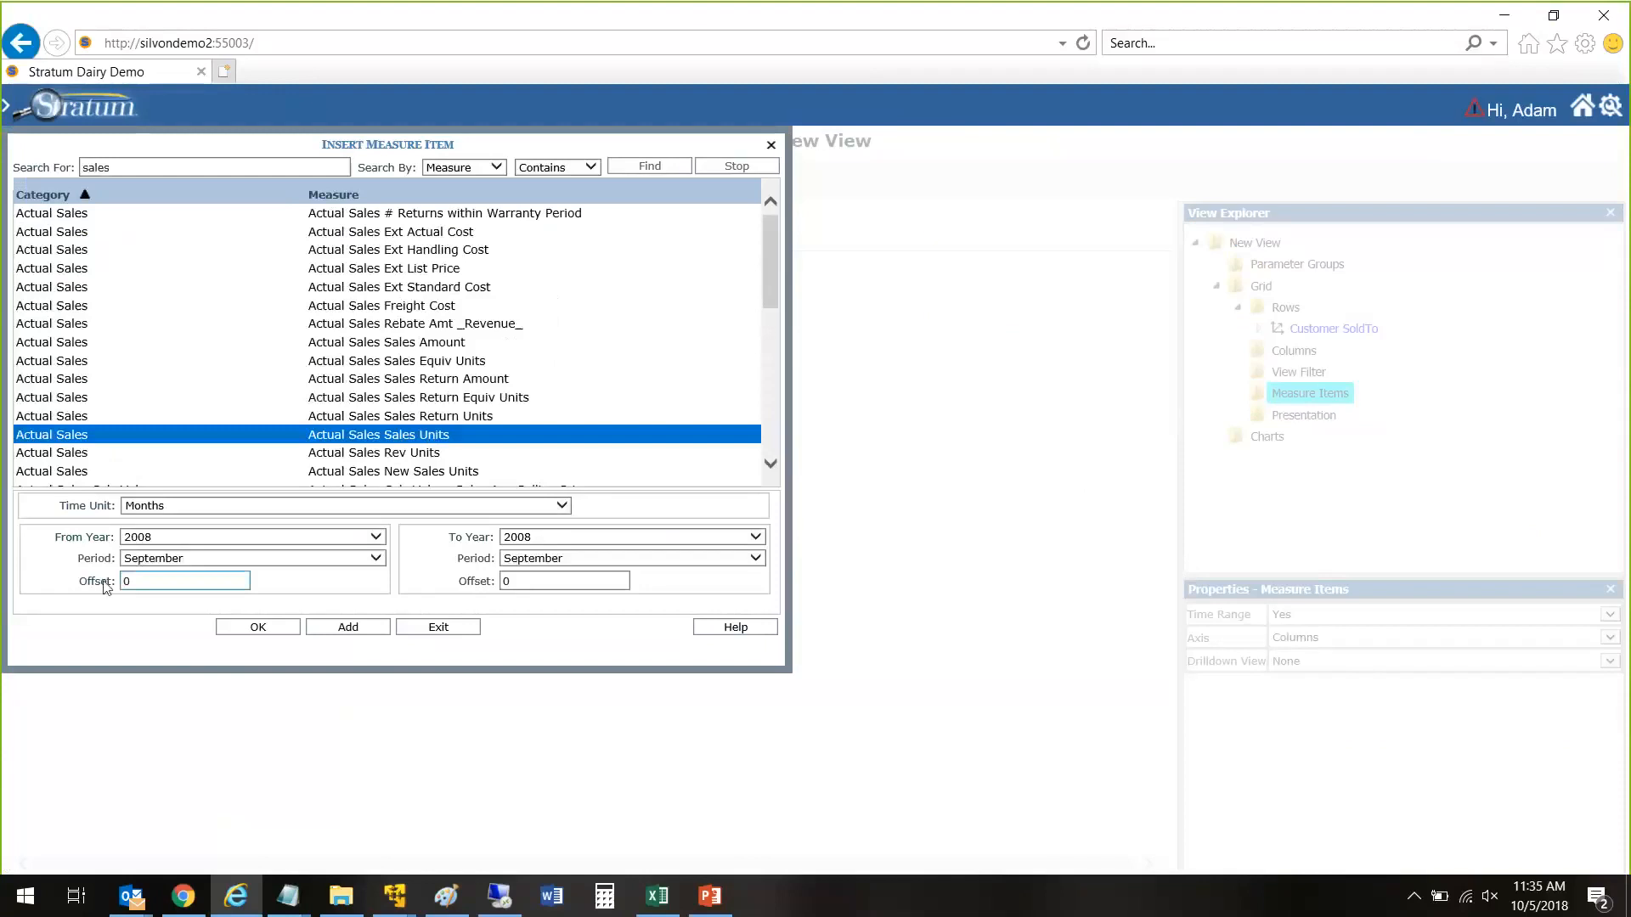
pyautogui.click(129, 540)
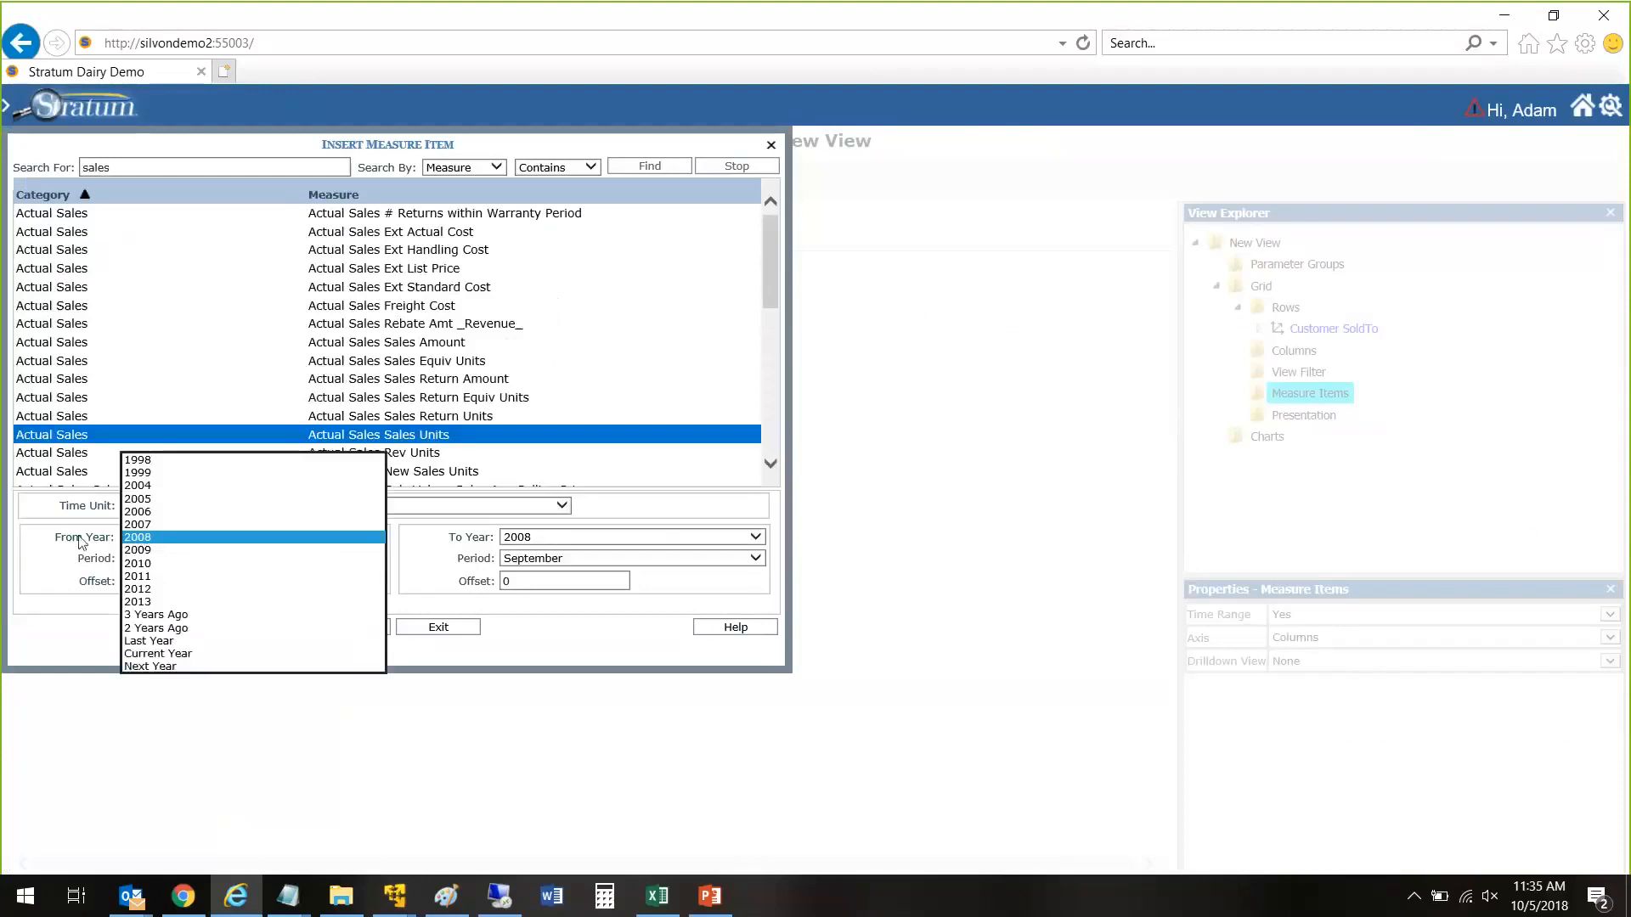
pyautogui.click(81, 543)
pyautogui.click(153, 560)
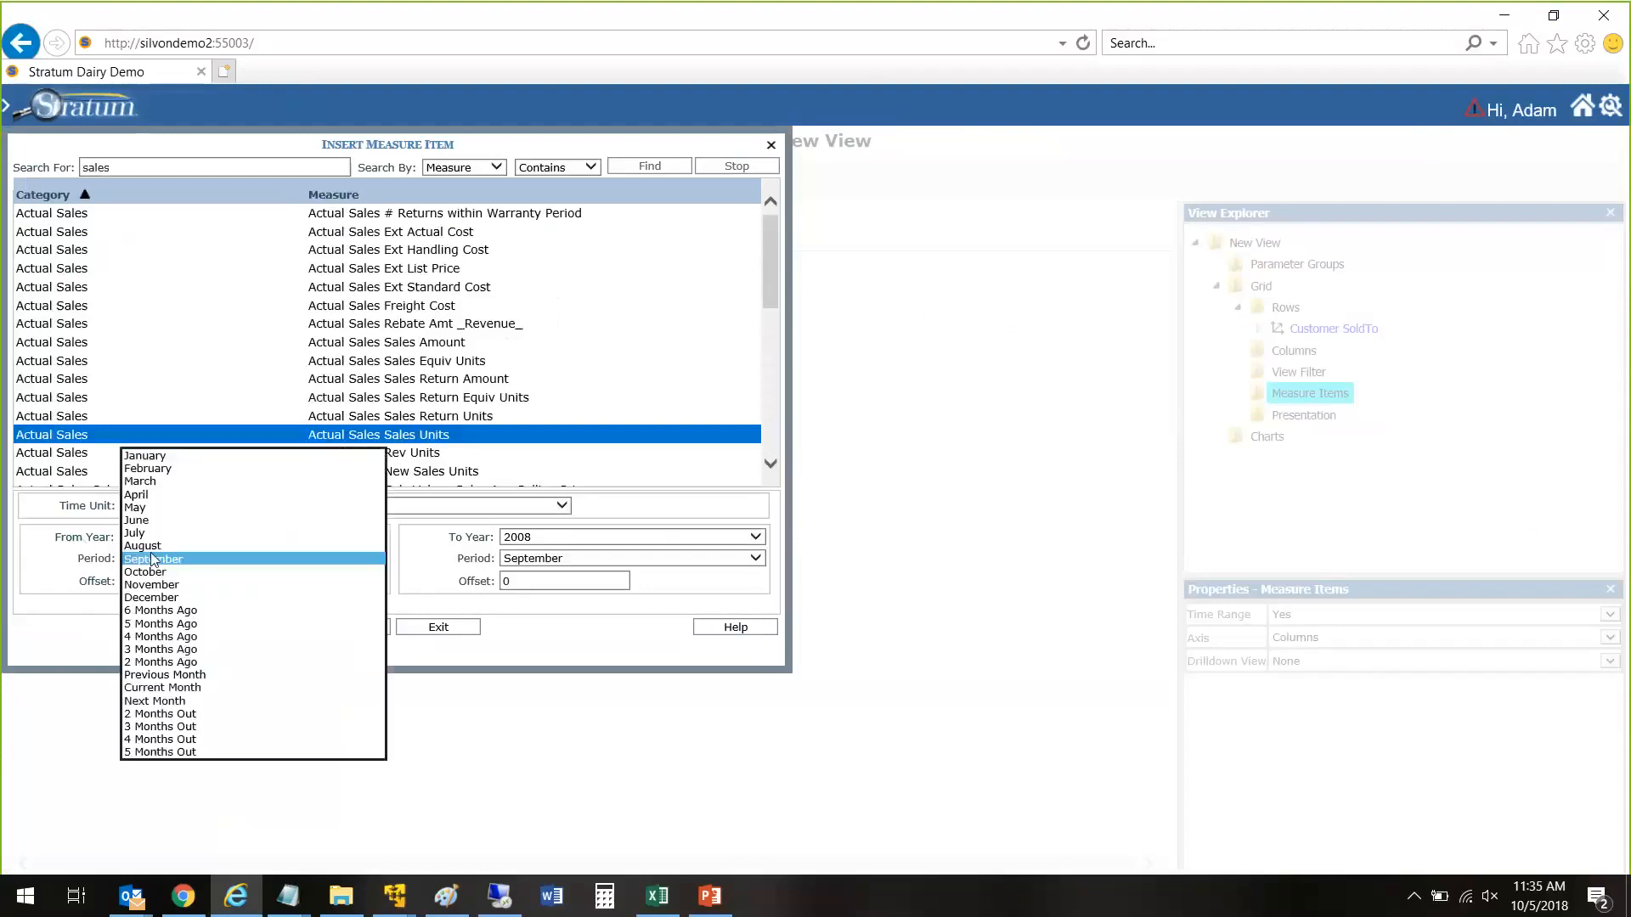
pyautogui.click(149, 457)
pyautogui.click(367, 629)
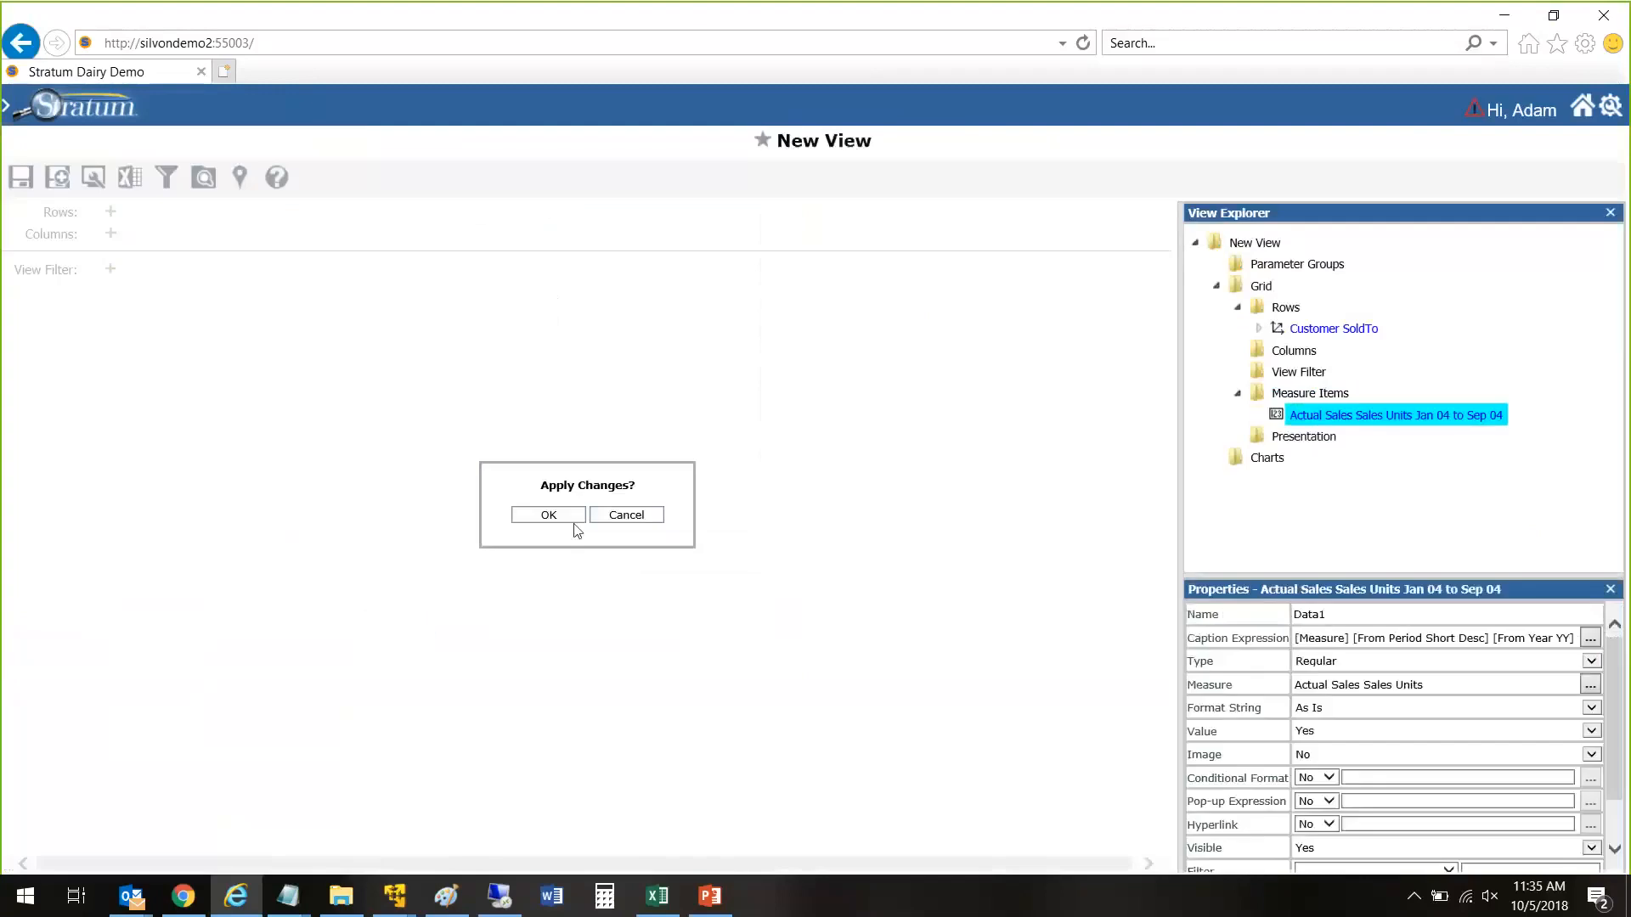
pyautogui.click(561, 517)
# Step: Search the row dimensions for "cust" and add Customer SoldTo to the blank view's rows
pyautogui.rightClick(1285, 307)
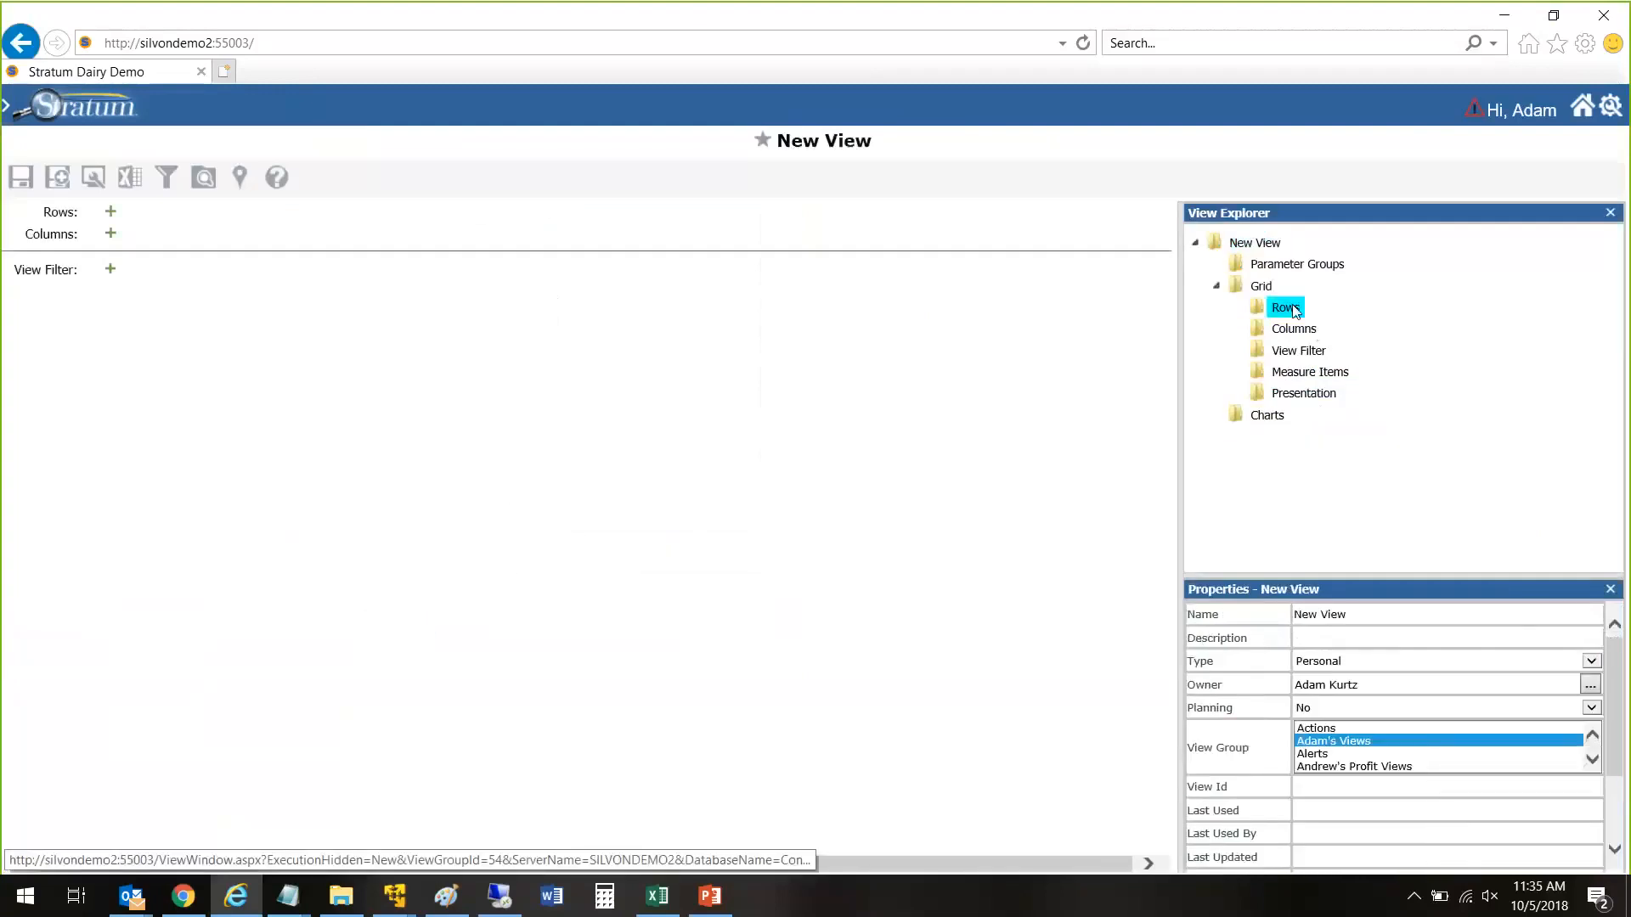
pyautogui.click(1206, 314)
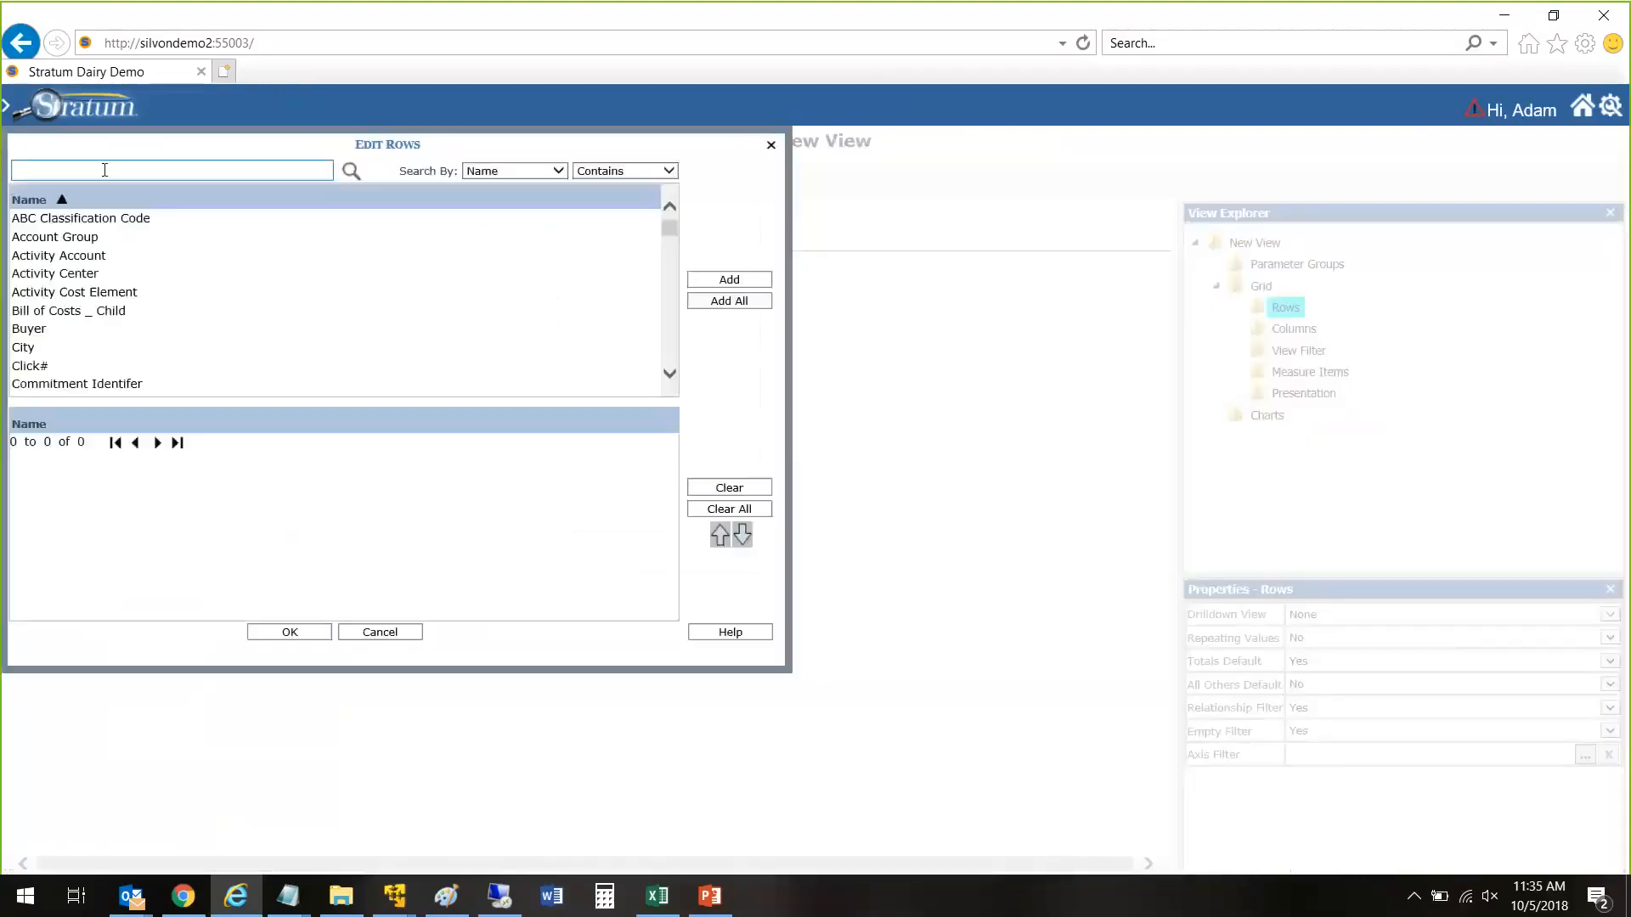
pyautogui.click(104, 170)
pyautogui.write('cust')
pyautogui.press('Return')
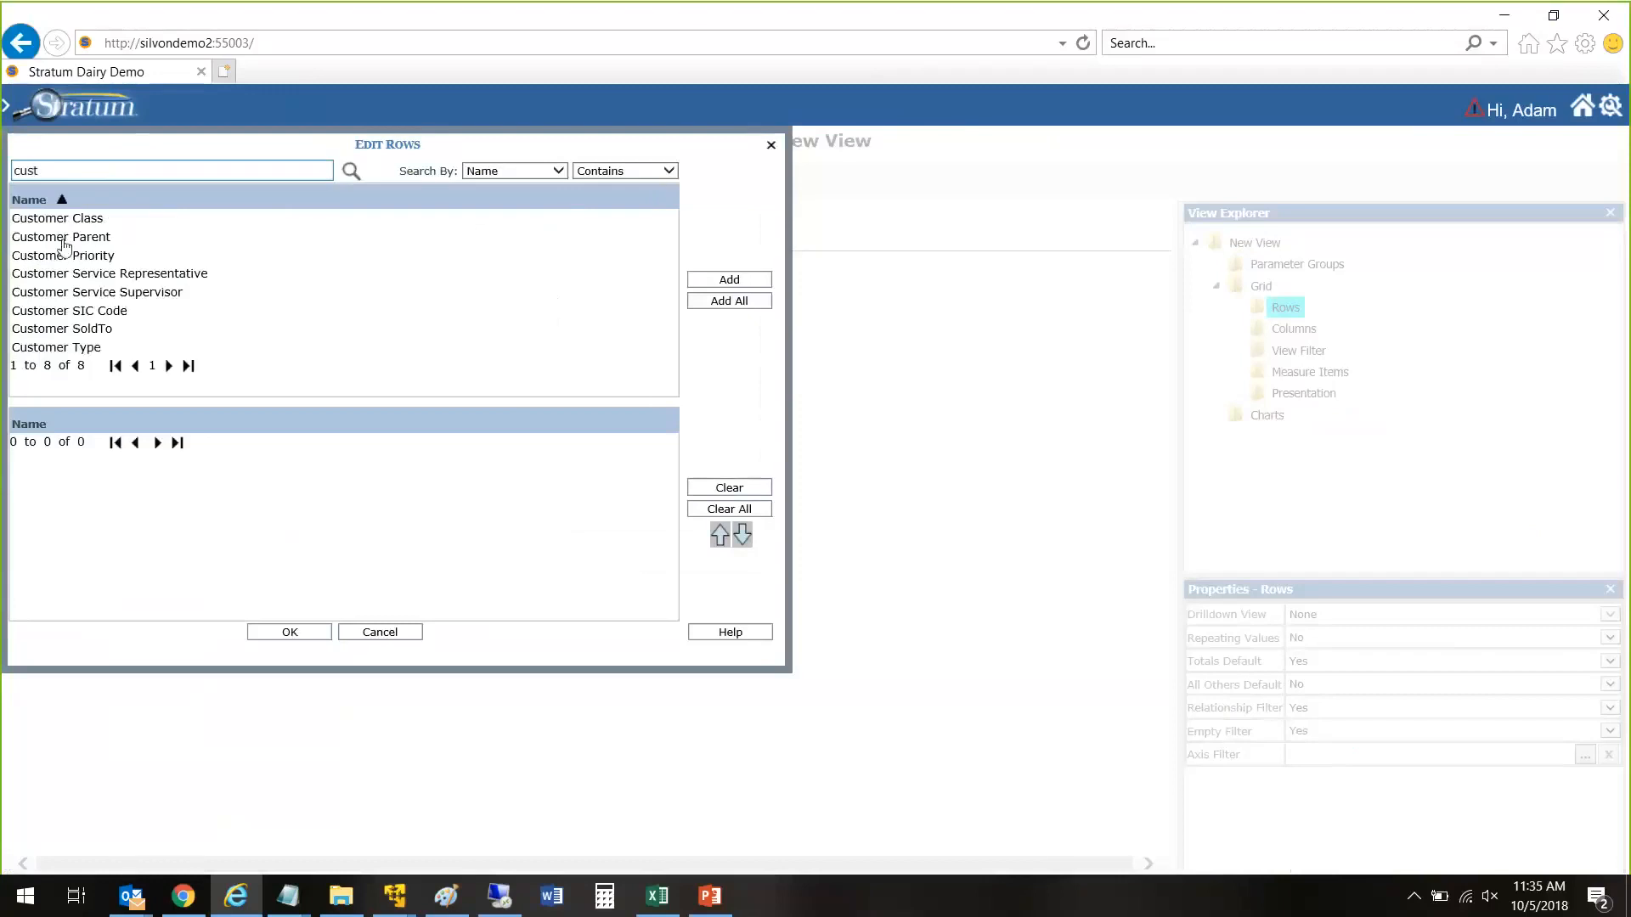
pyautogui.doubleClick(108, 331)
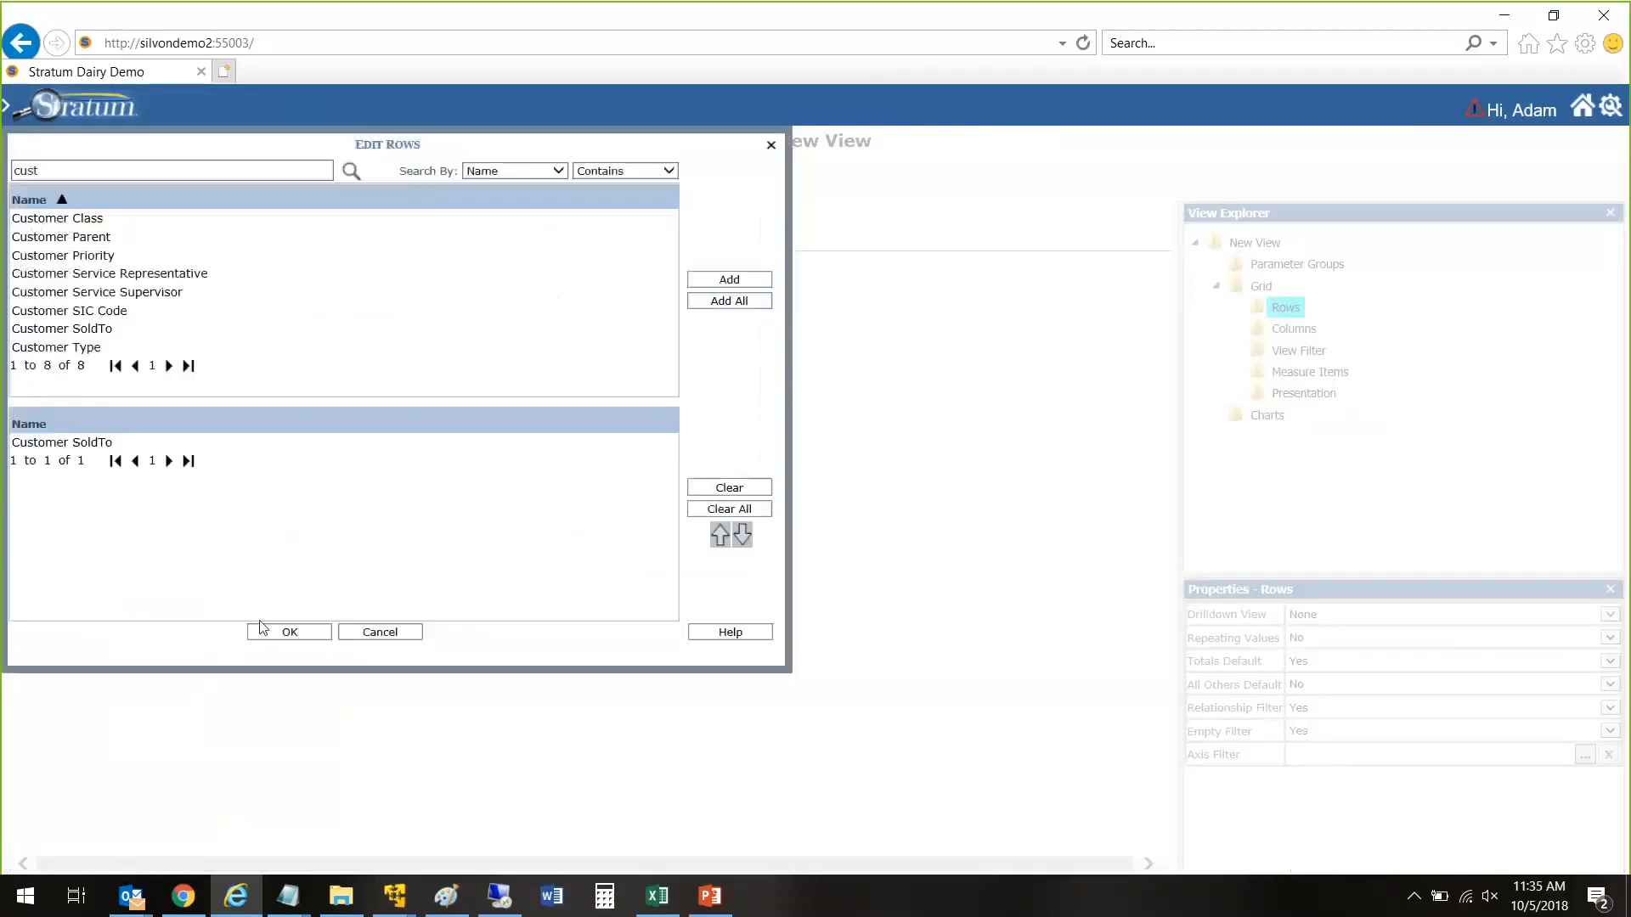
pyautogui.click(290, 632)
# Step: Search the measures for "sales", insert Actual Sales Sales Units for January 2008 to September 2008, and apply the changes
pyautogui.rightClick(1292, 403)
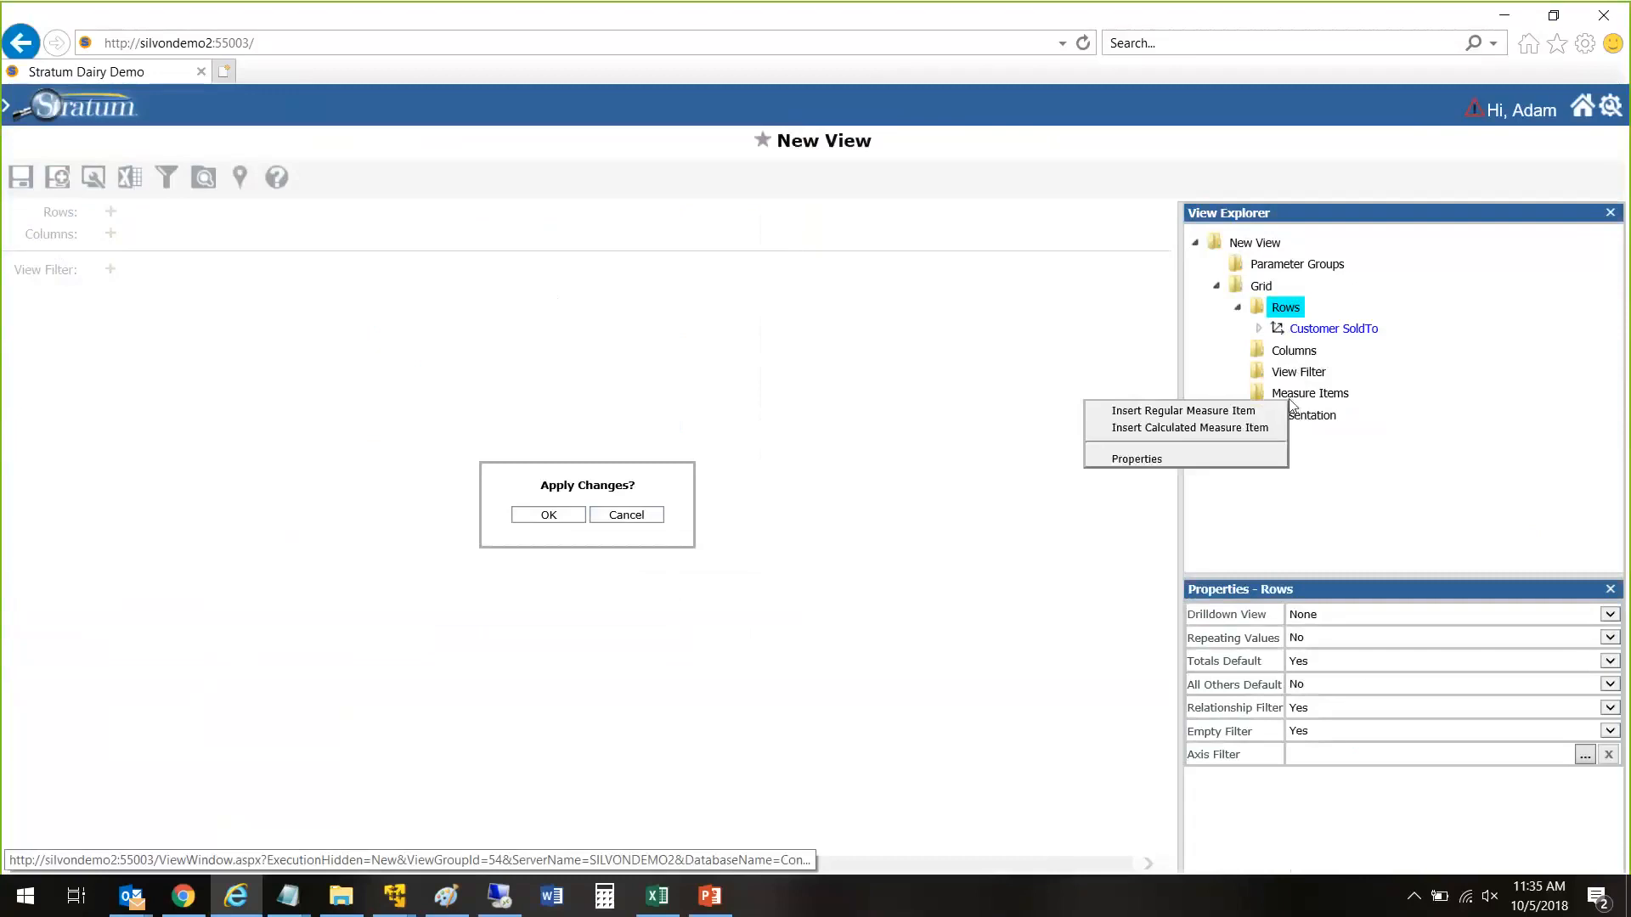
pyautogui.click(1279, 405)
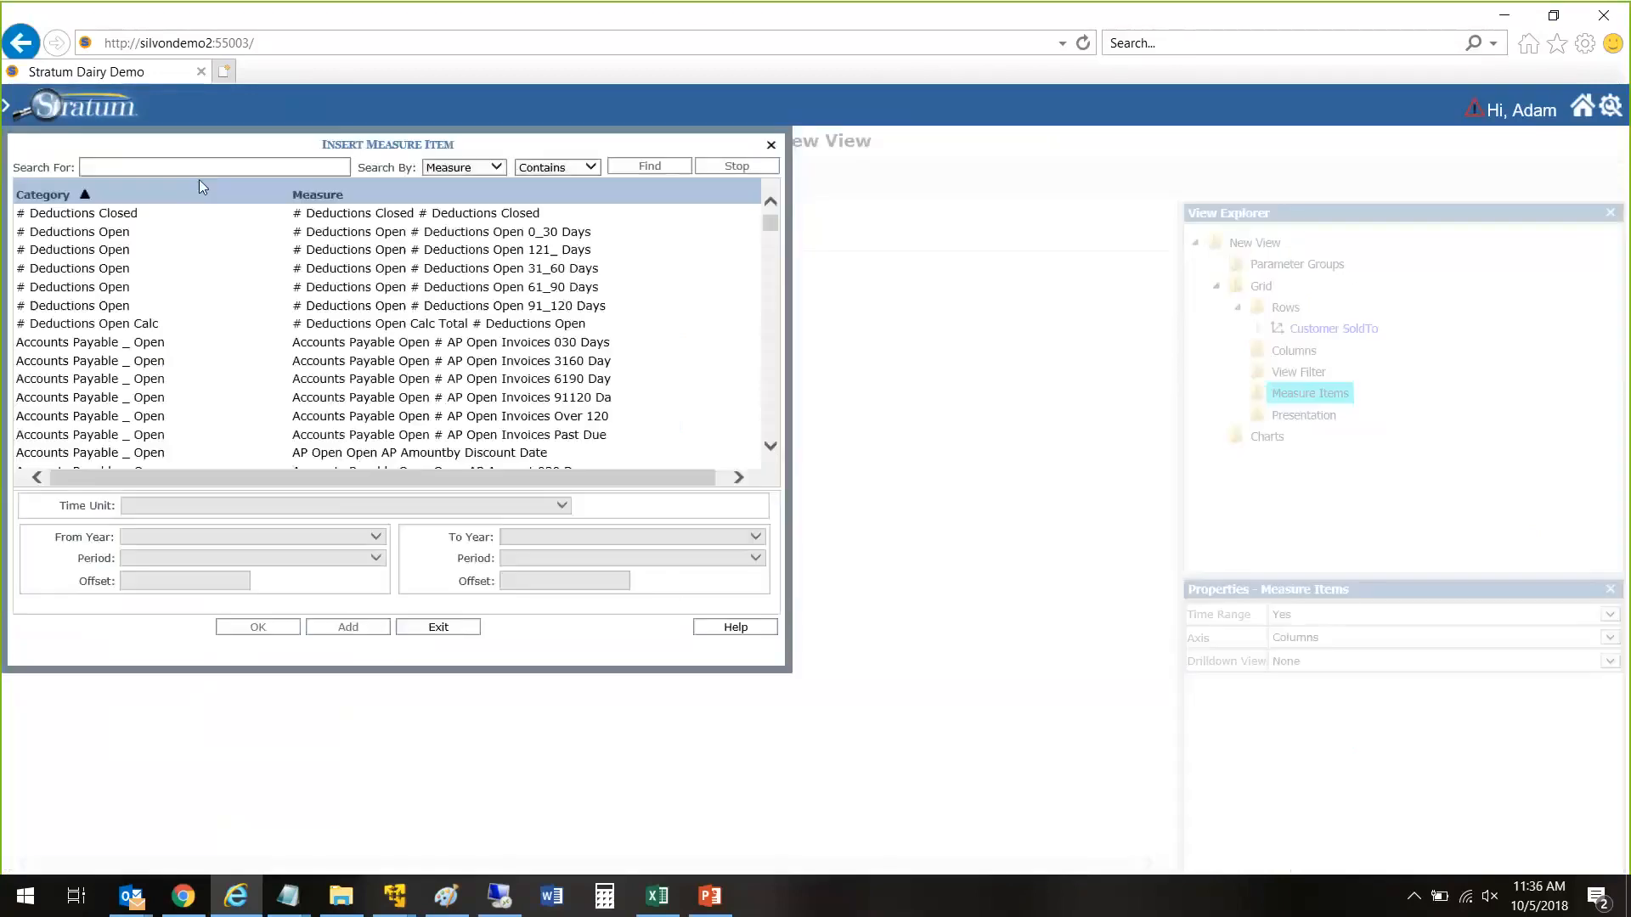
pyautogui.click(200, 168)
pyautogui.write('sales')
pyautogui.press('Return')
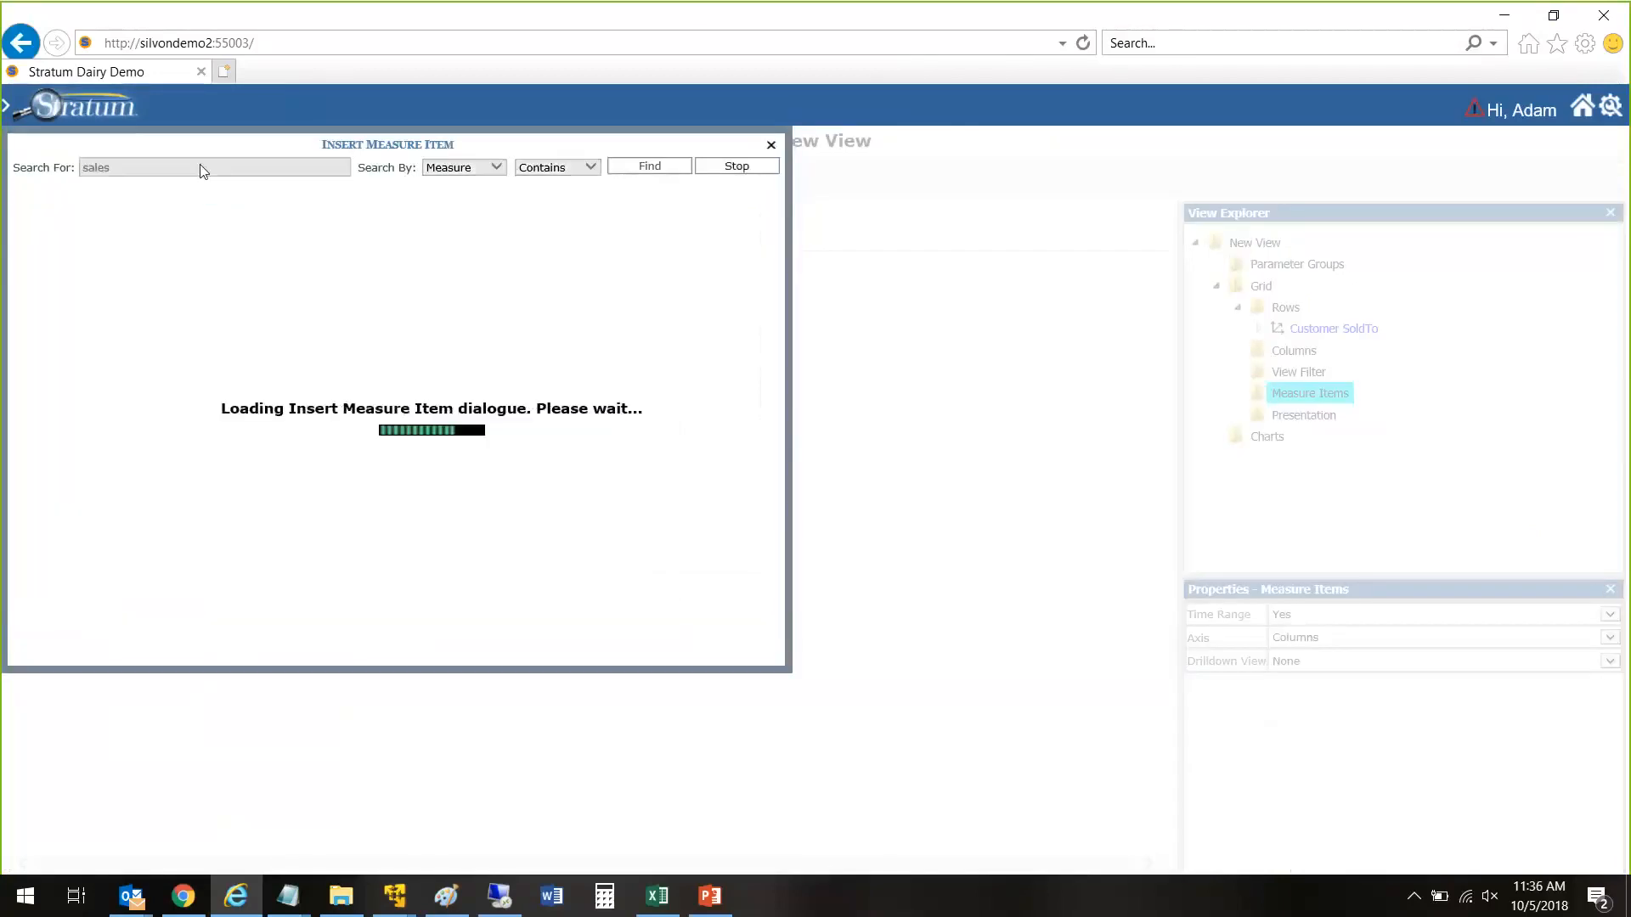
pyautogui.scroll(-2, 424, 365)
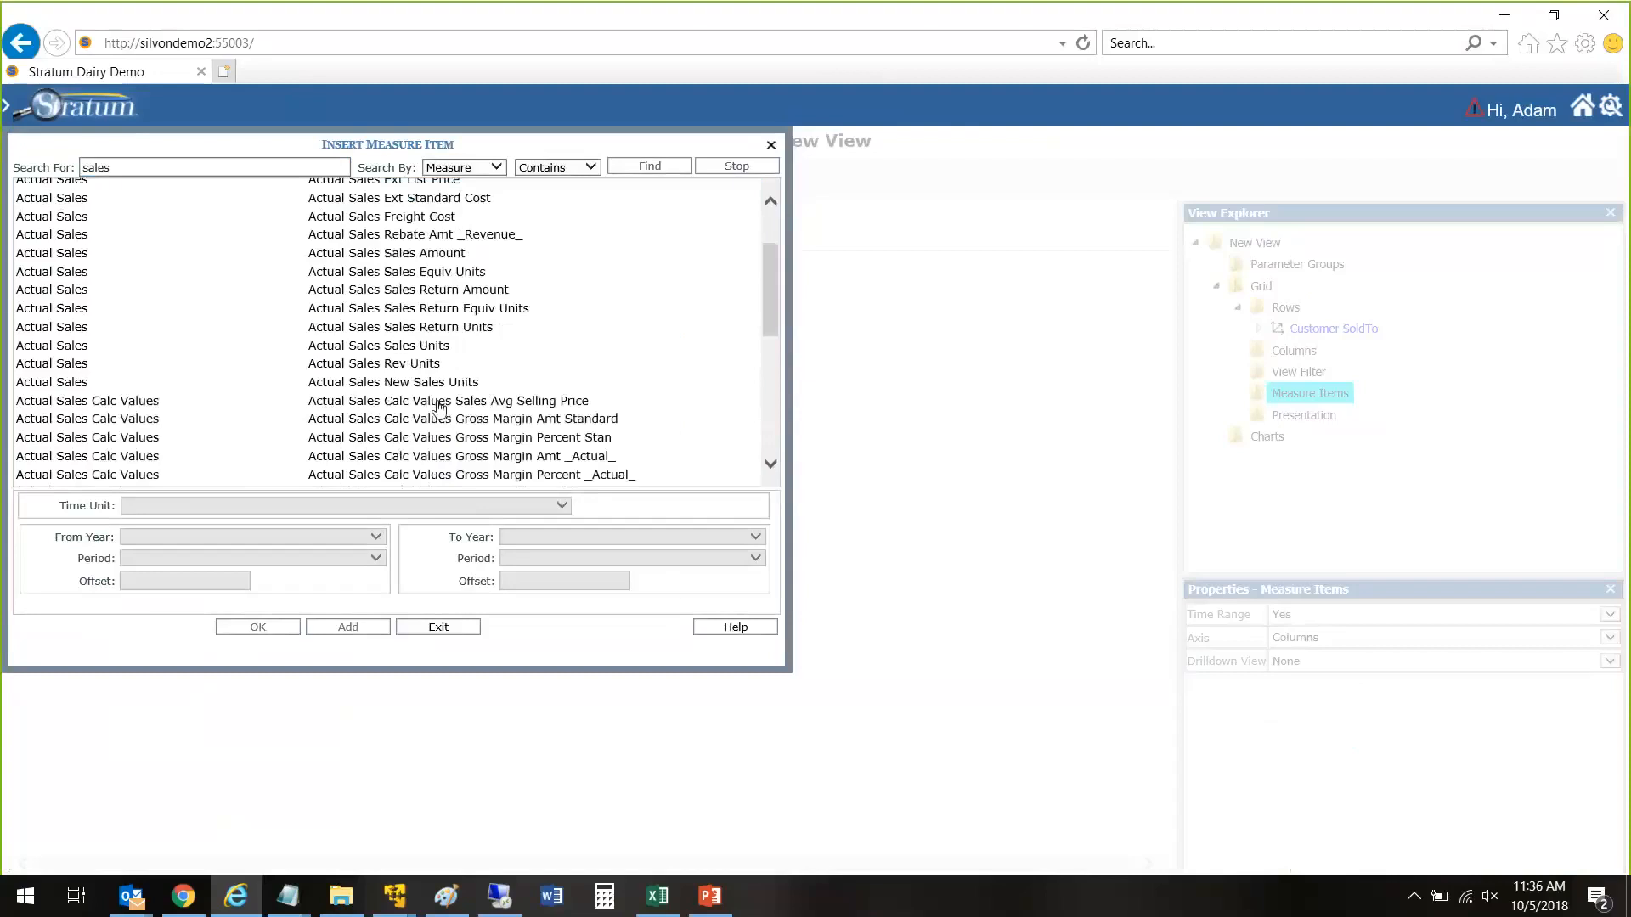
pyautogui.click(399, 341)
pyautogui.click(193, 558)
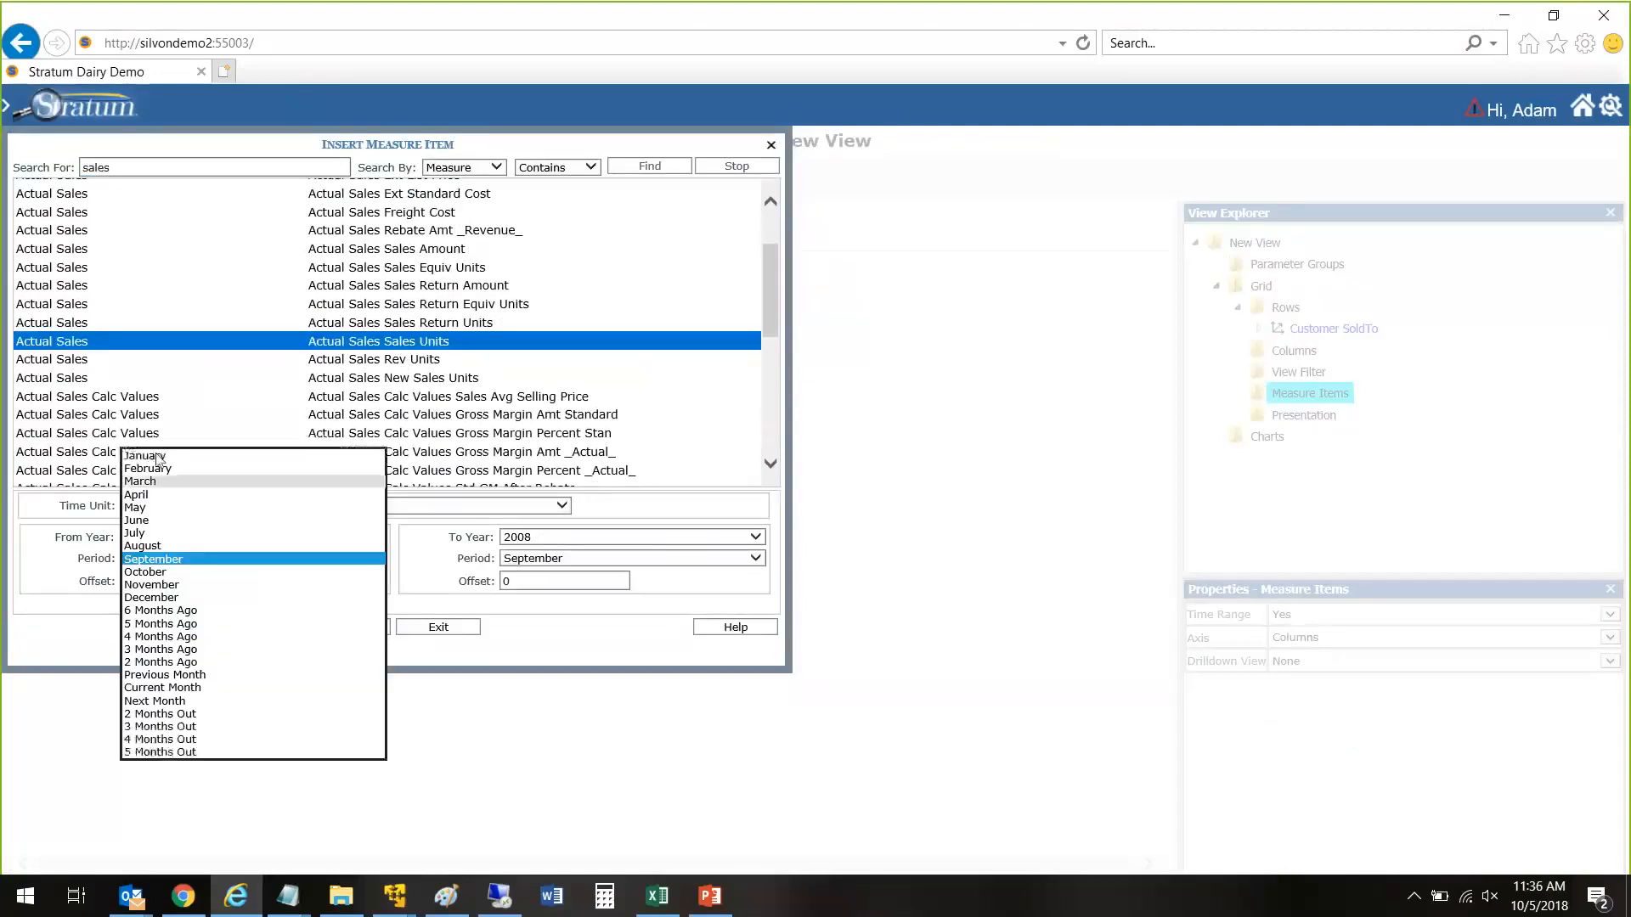
pyautogui.click(149, 456)
pyautogui.click(347, 629)
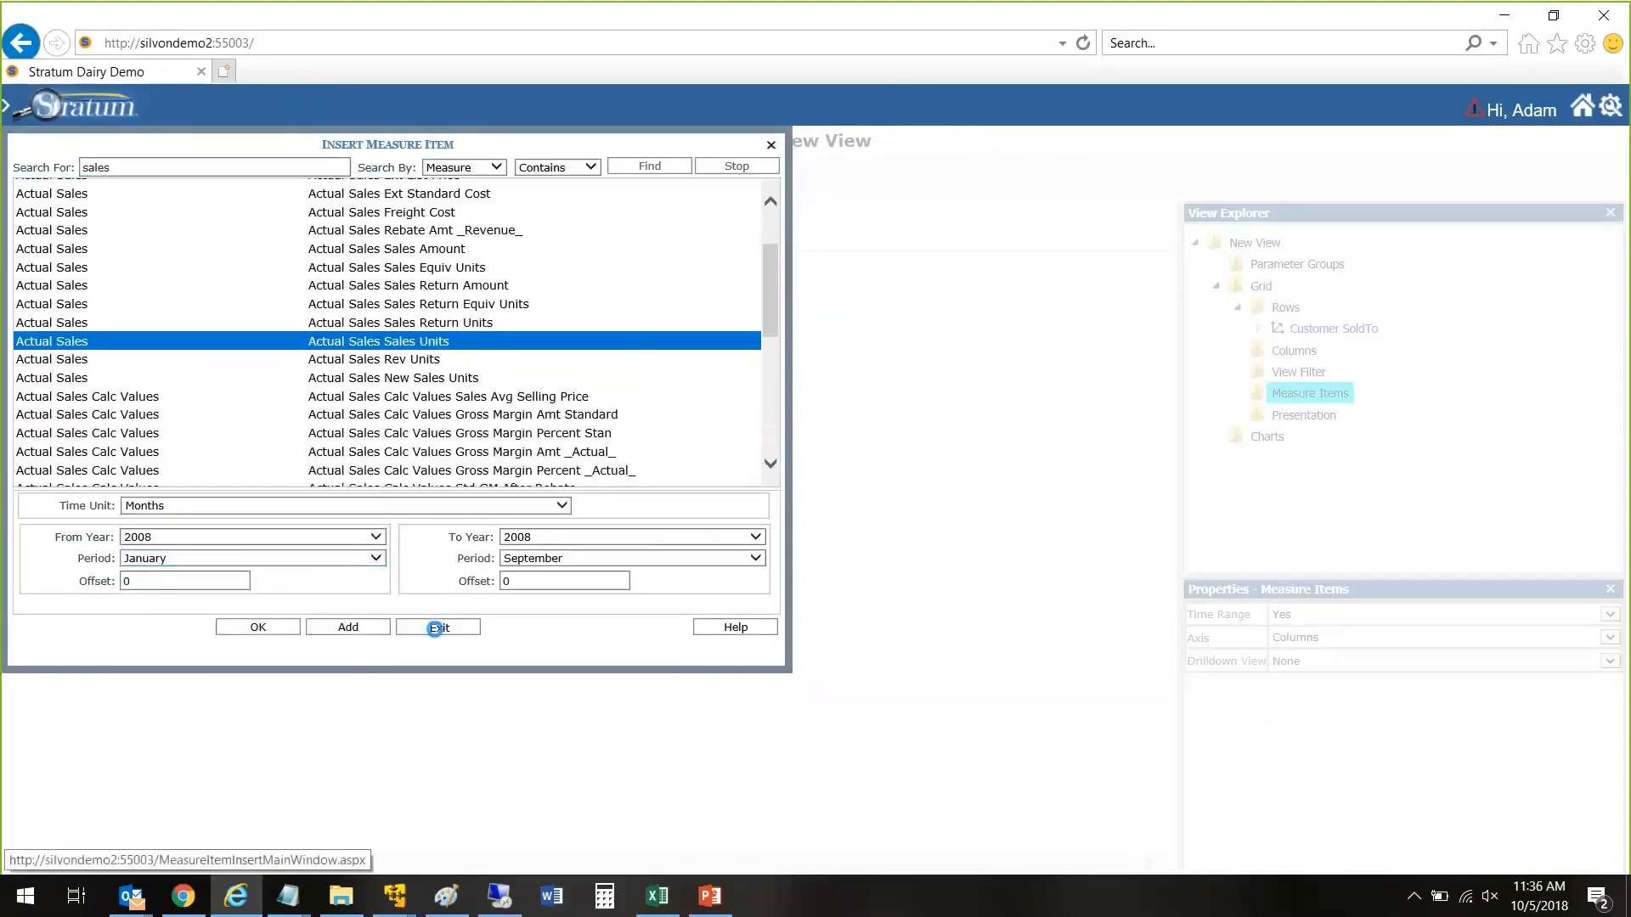
pyautogui.click(435, 629)
pyautogui.click(520, 514)
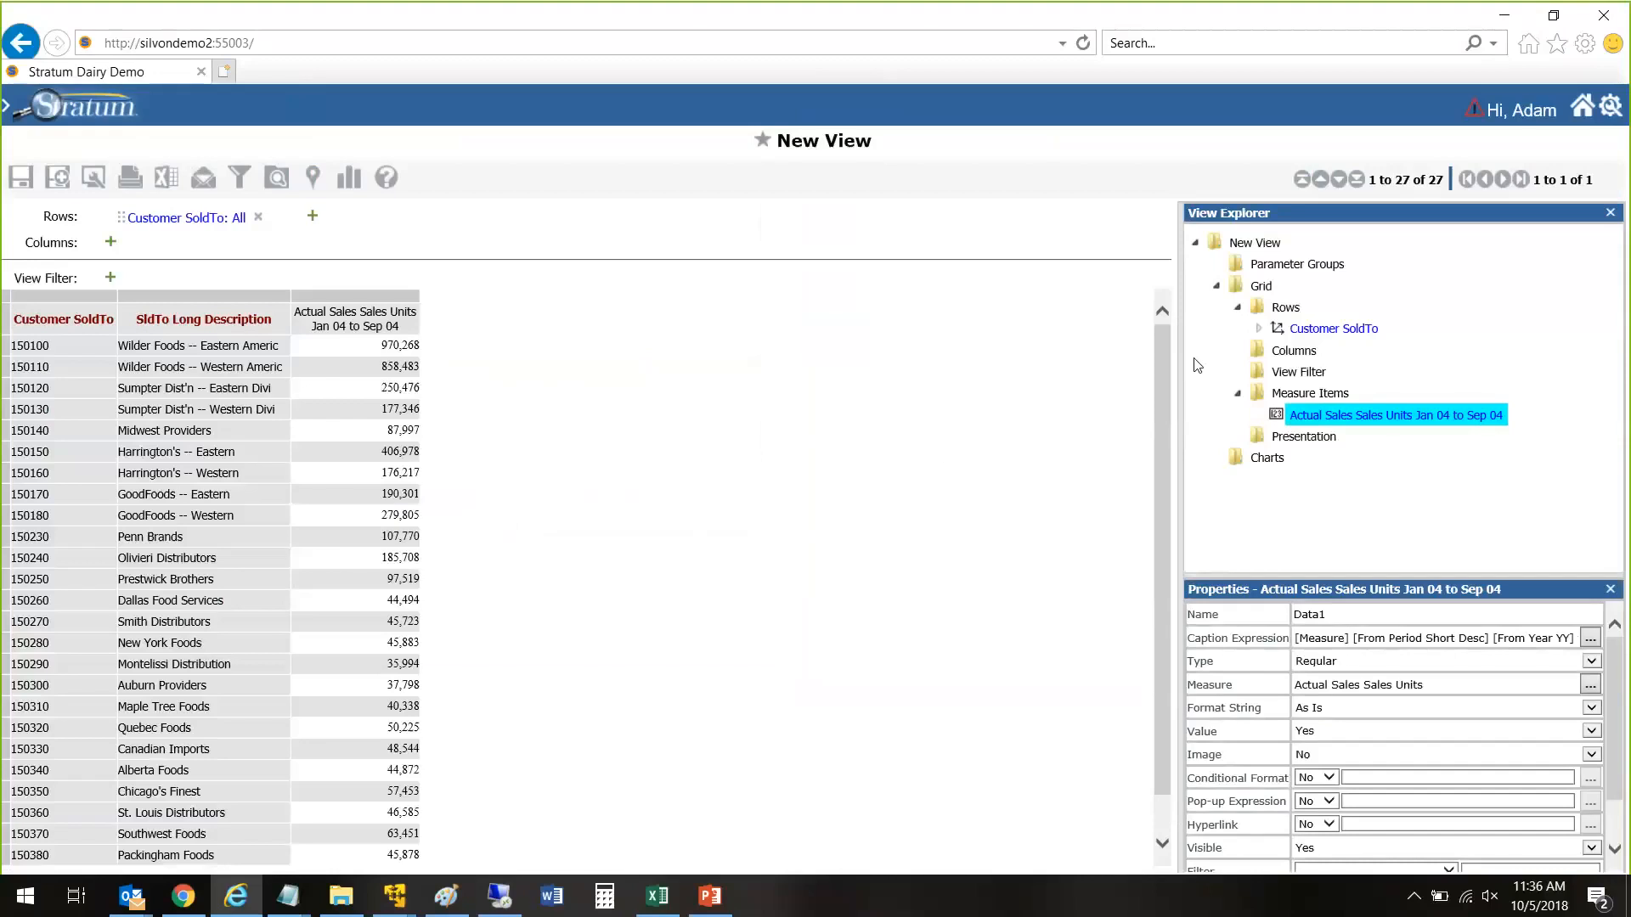
# Step: Widen the View Explorer pane and display the properties of the Rows axis
pyautogui.moveTo(1180, 372); pyautogui.dragTo(1067, 374)
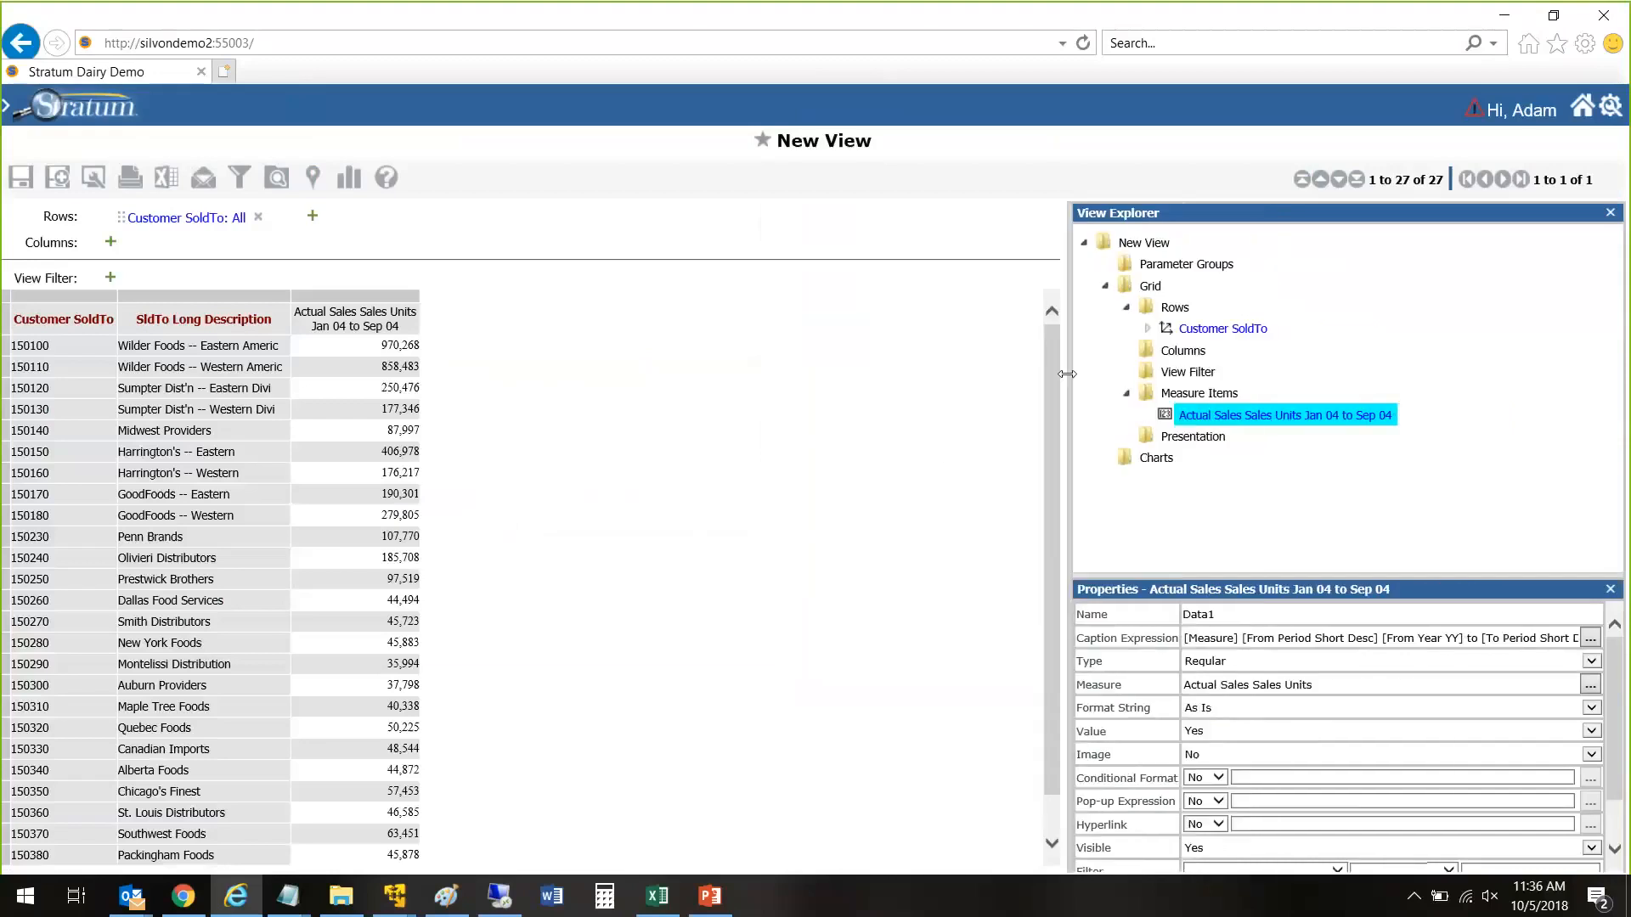
pyautogui.click(1169, 310)
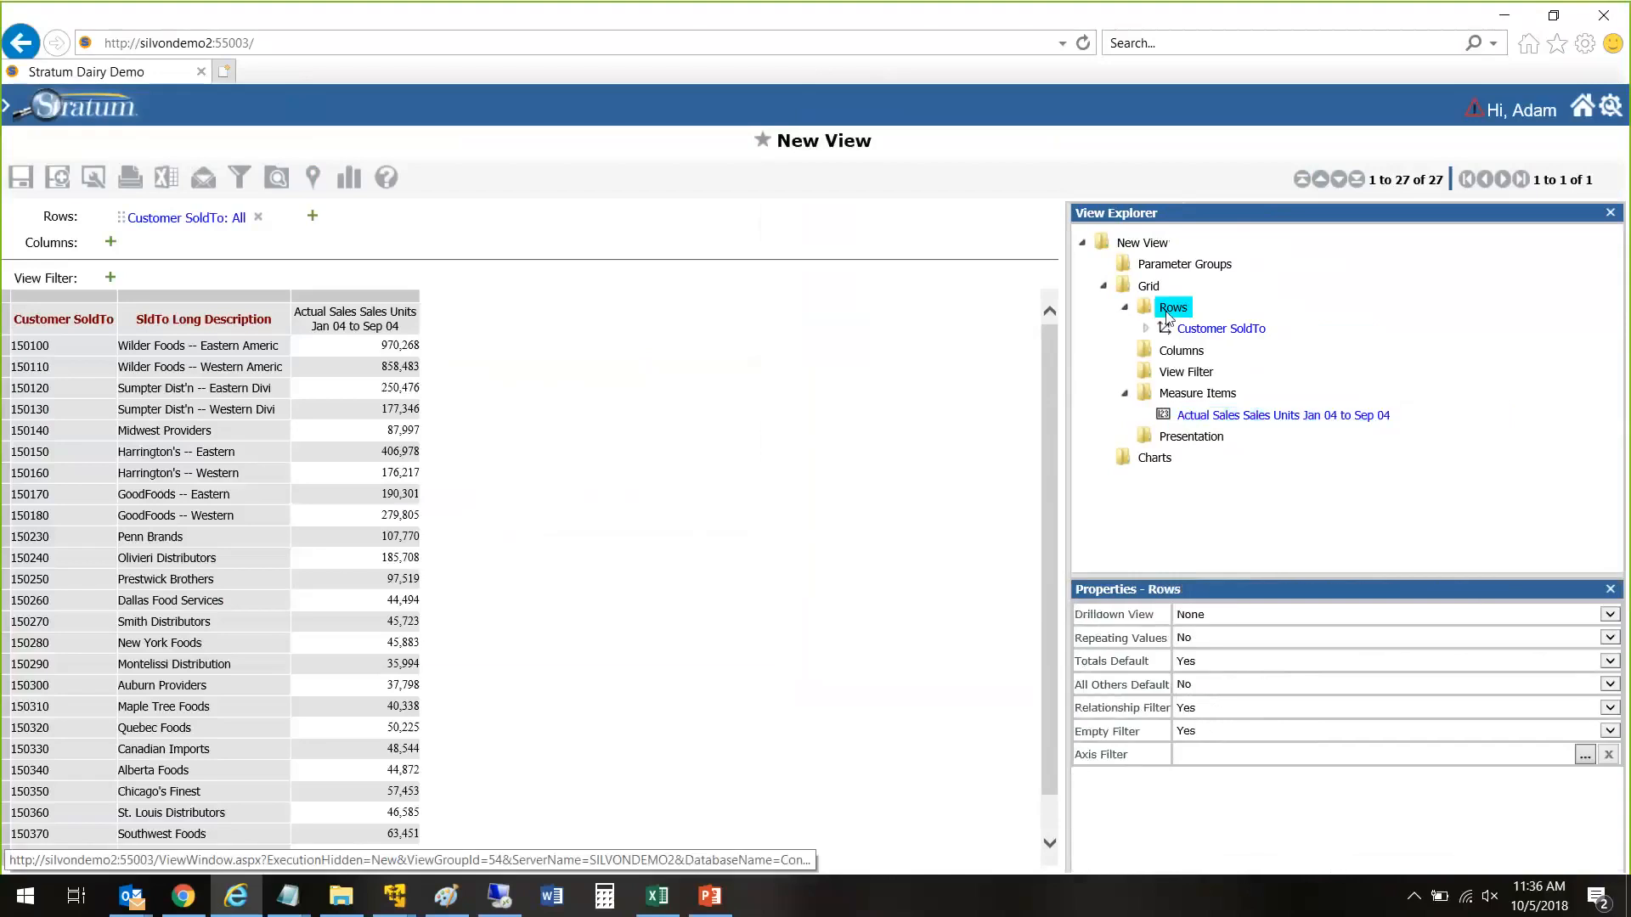
pyautogui.rightClick(1167, 313)
pyautogui.click(819, 456)
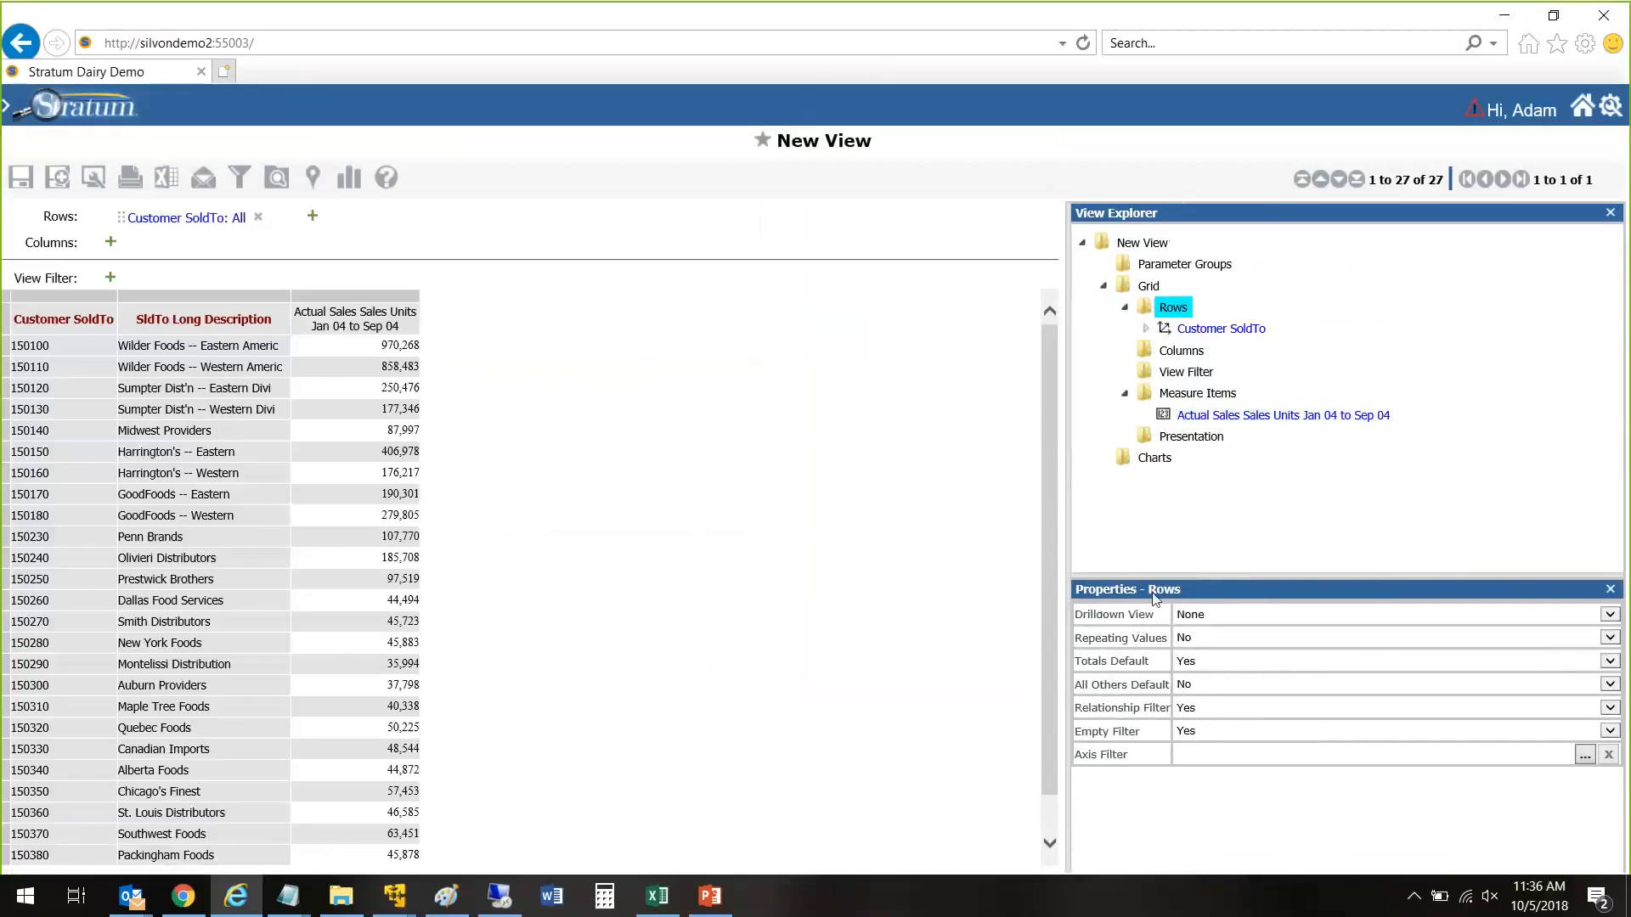
pyautogui.rightClick(1169, 313)
pyautogui.click(1088, 436)
pyautogui.rightClick(1181, 313)
pyautogui.click(1183, 314)
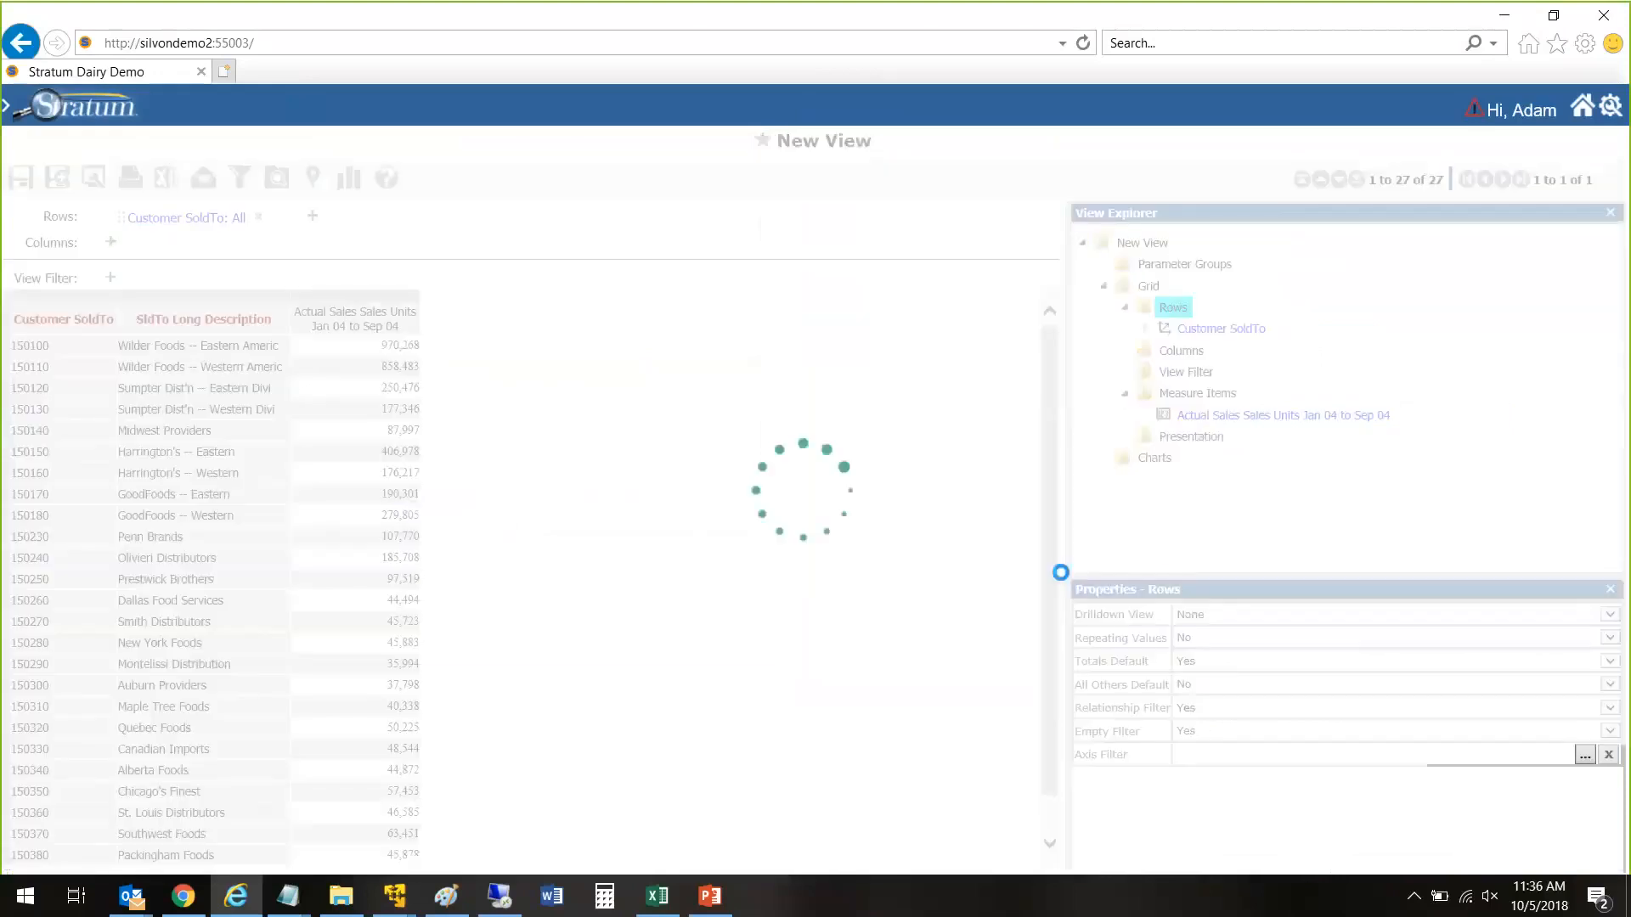
pyautogui.rightClick(1179, 313)
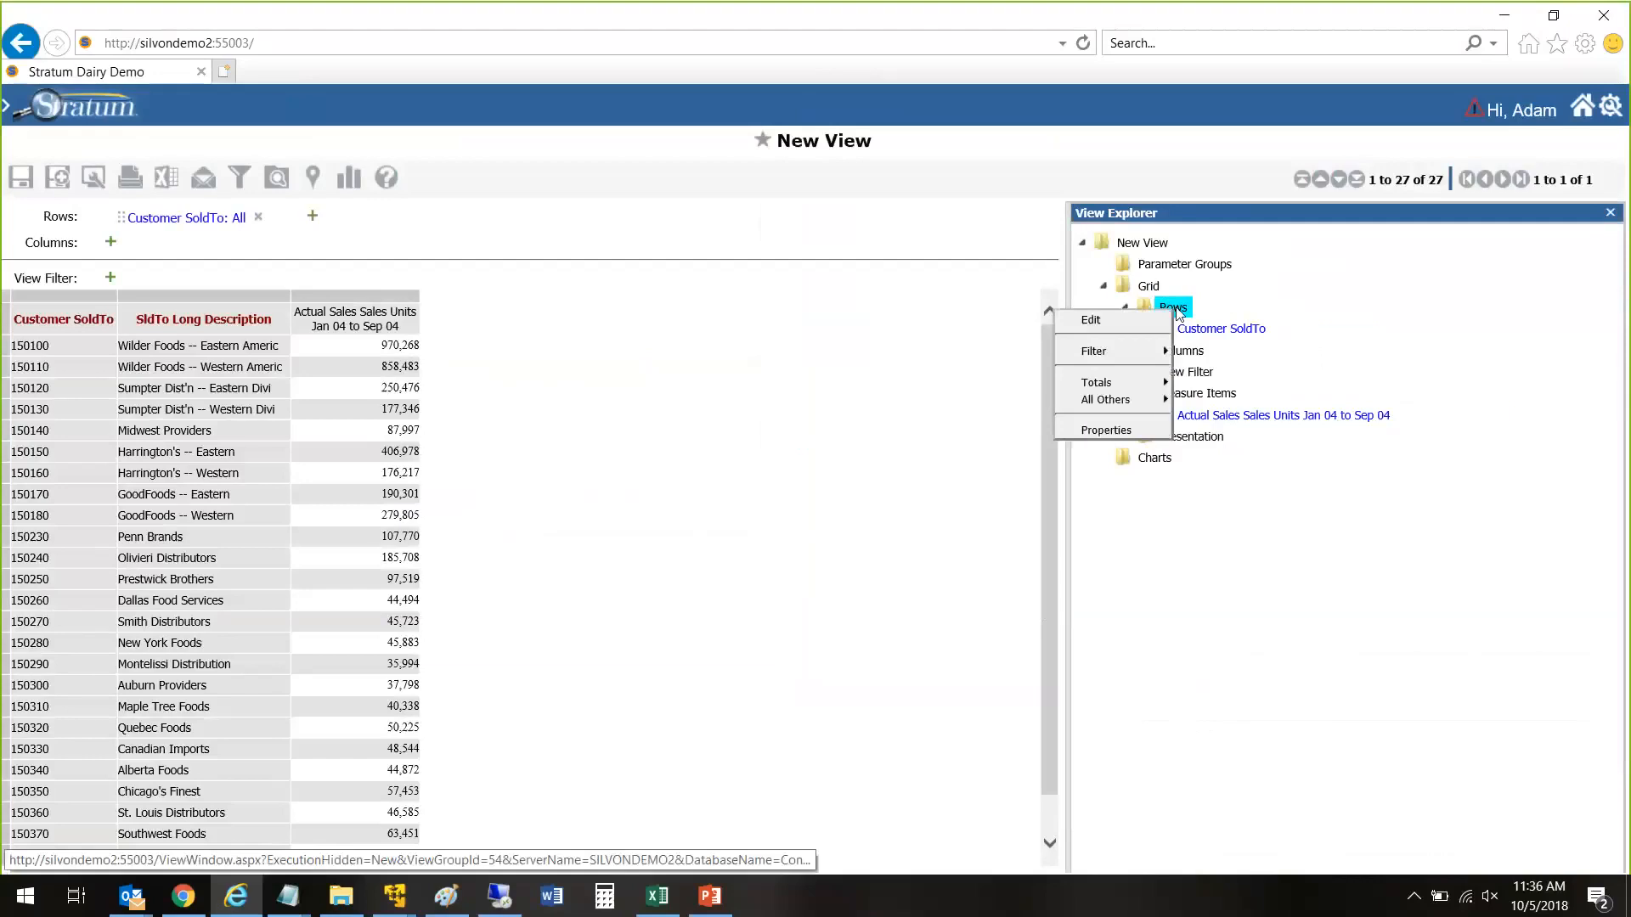
pyautogui.click(1106, 430)
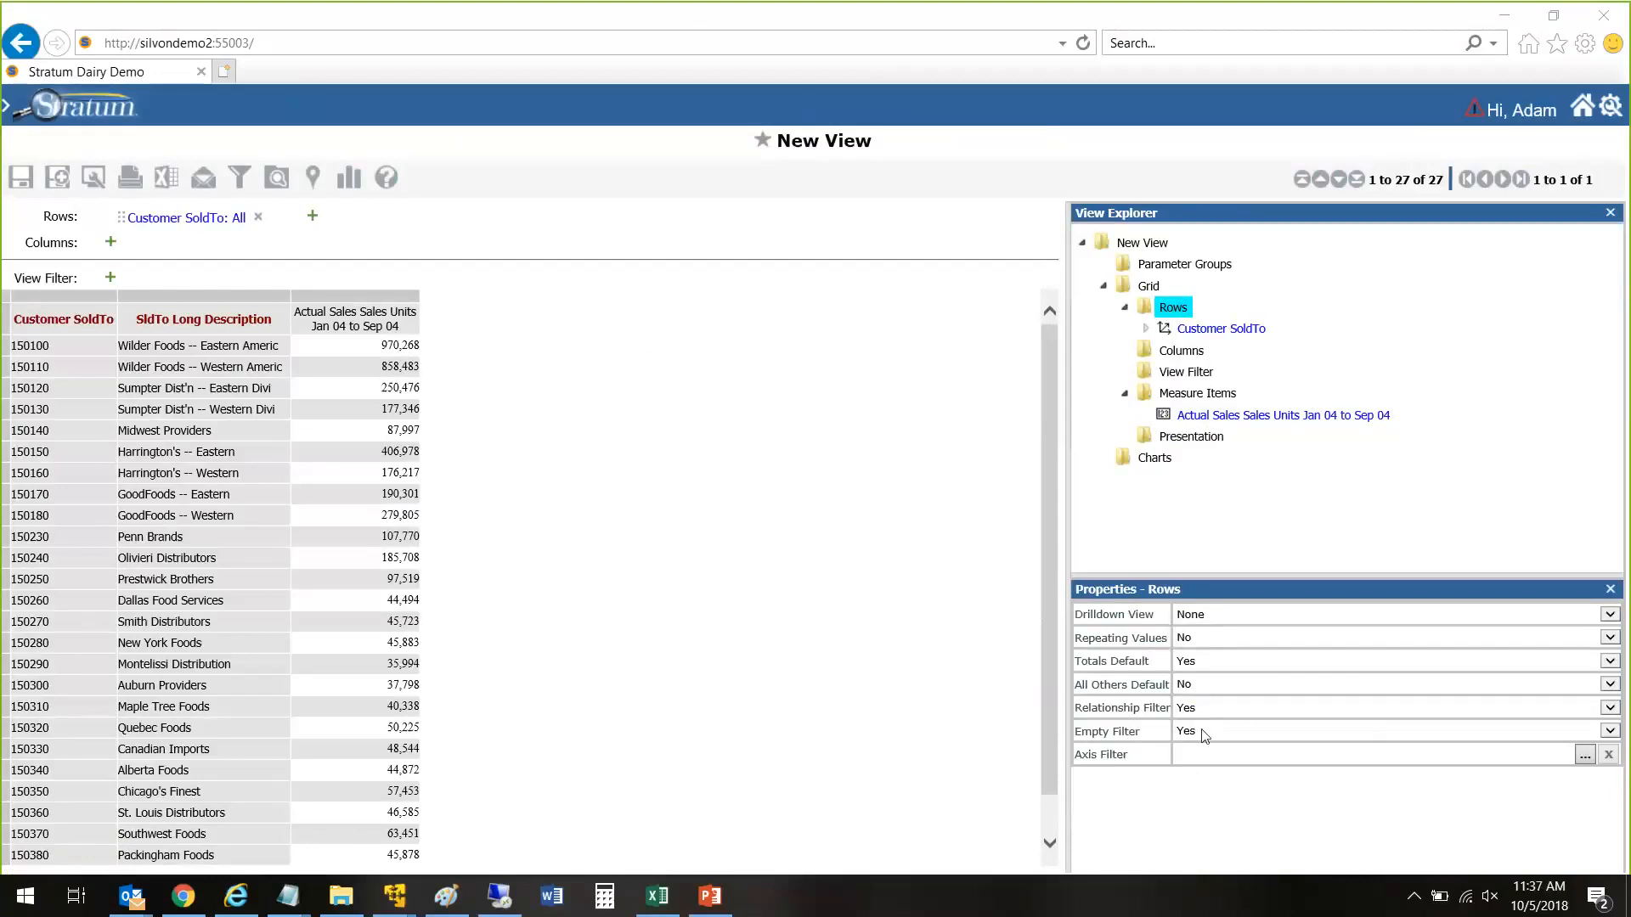
# Step: Try to set the Relationship Filter property of the Rows axis to No
pyautogui.click(1206, 711)
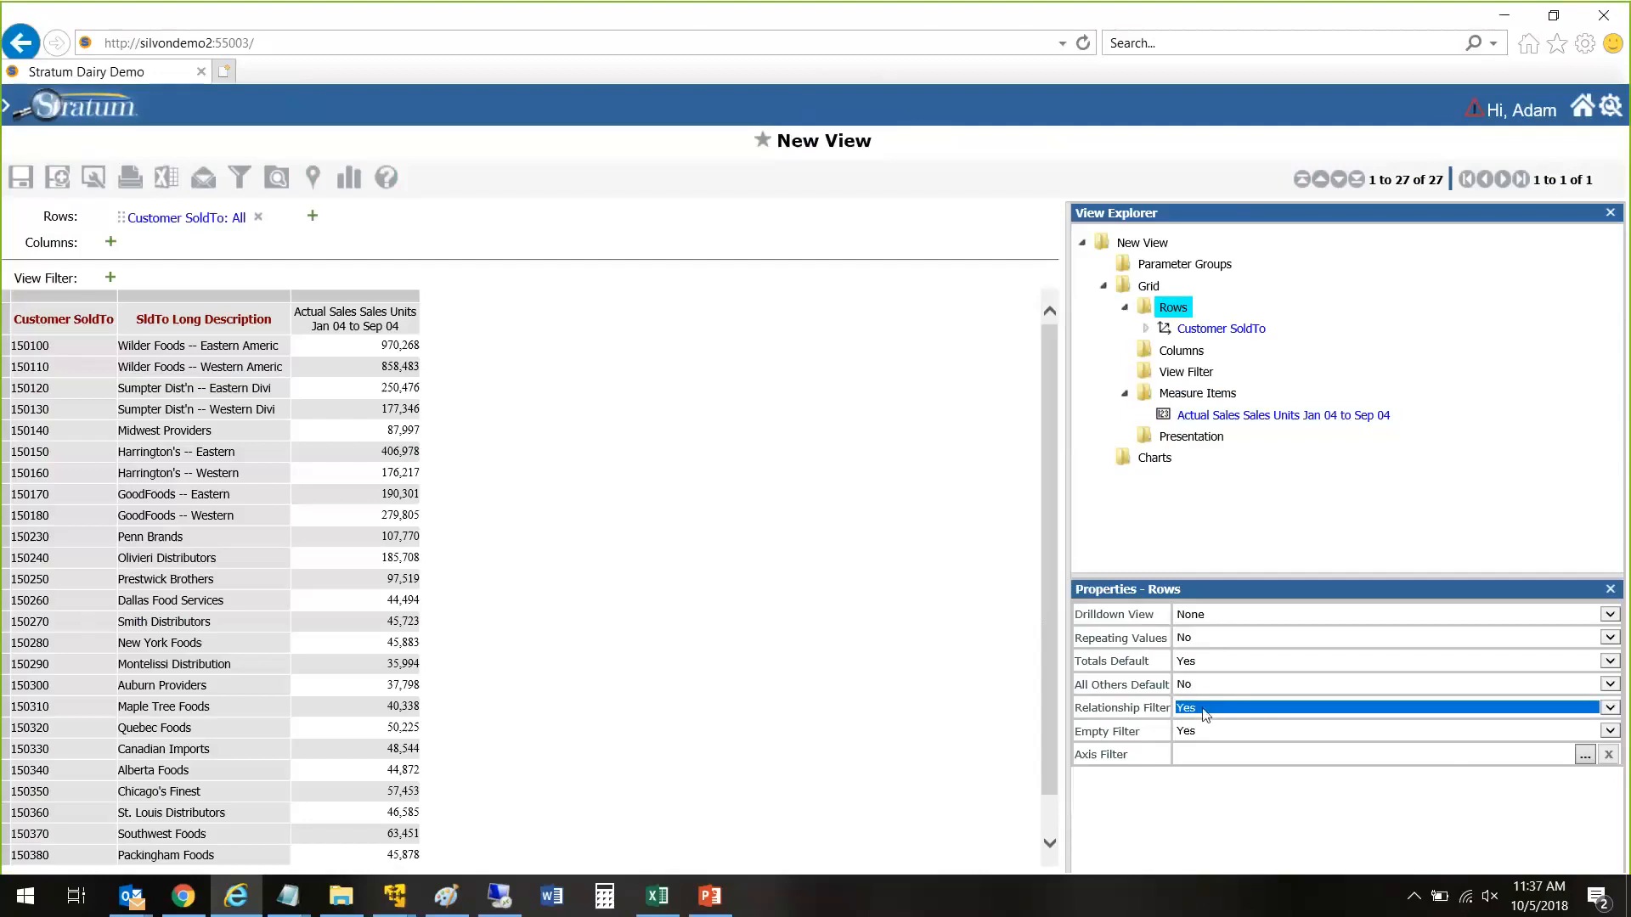
pyautogui.click(1191, 722)
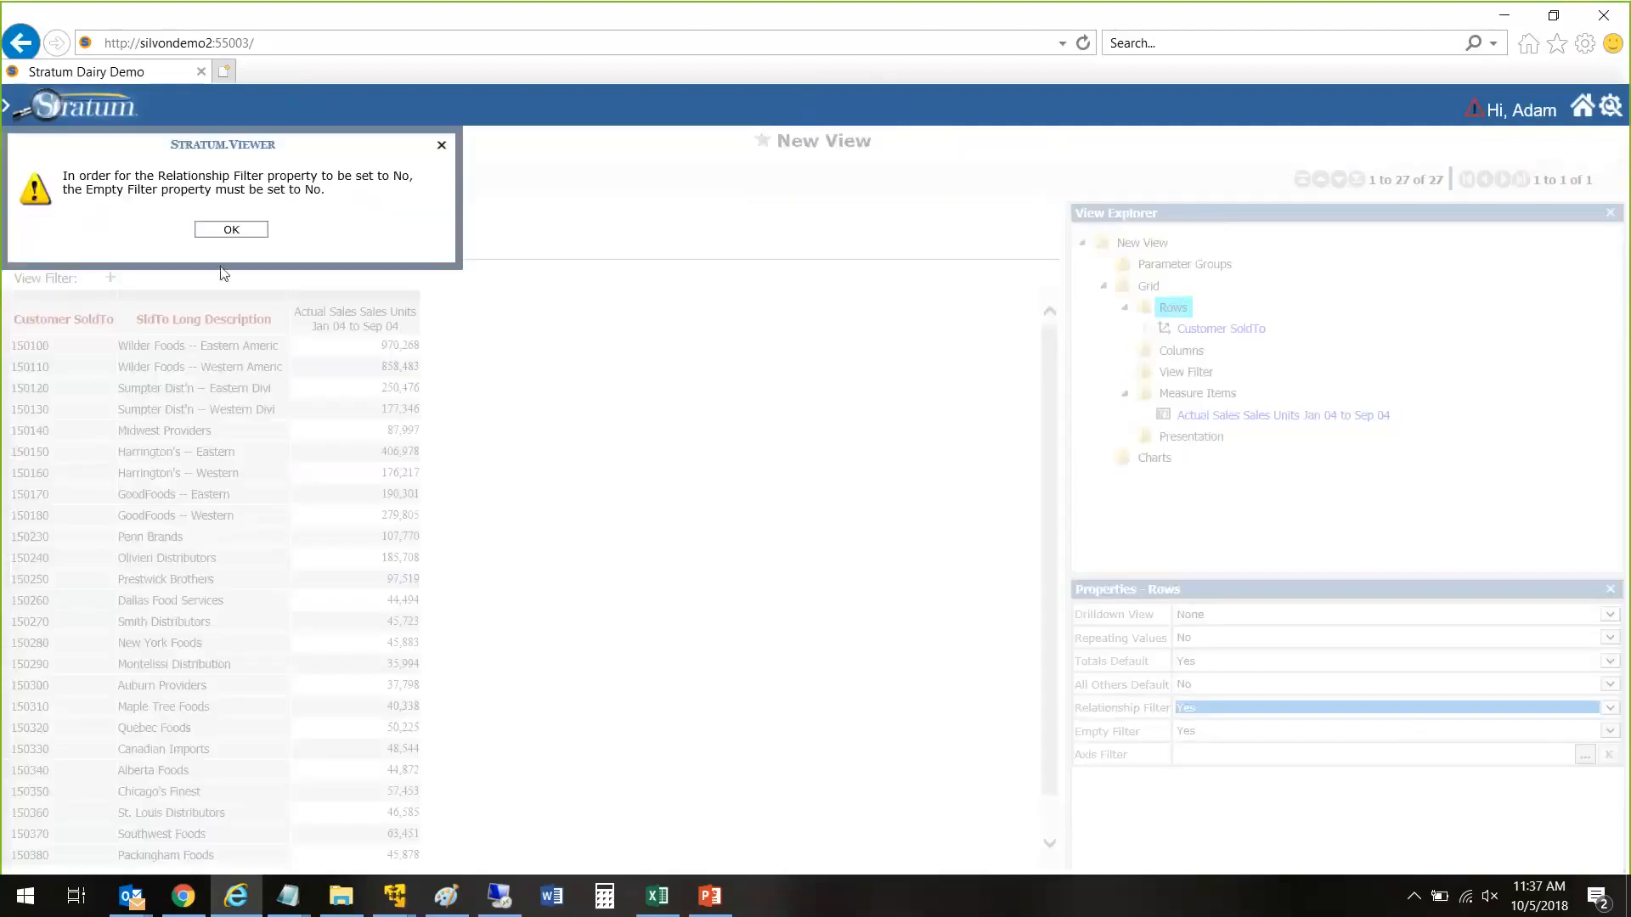
pyautogui.click(231, 231)
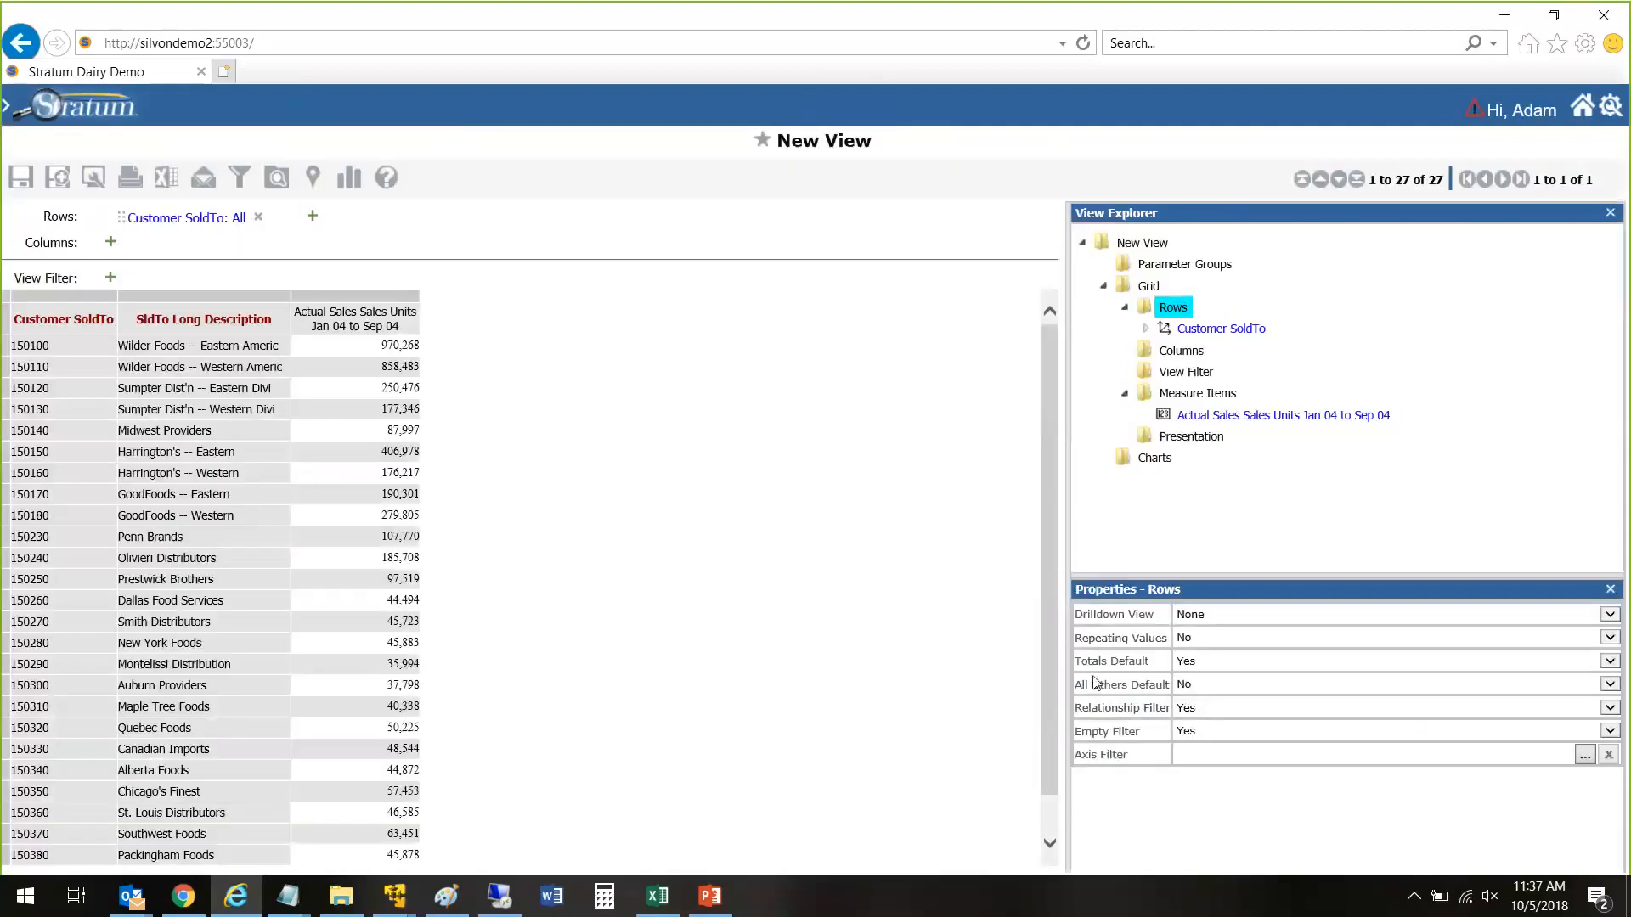
# Step: Set the Empty Filter and Relationship Filter properties of the Rows axis to No and apply the changes
pyautogui.click(1190, 732)
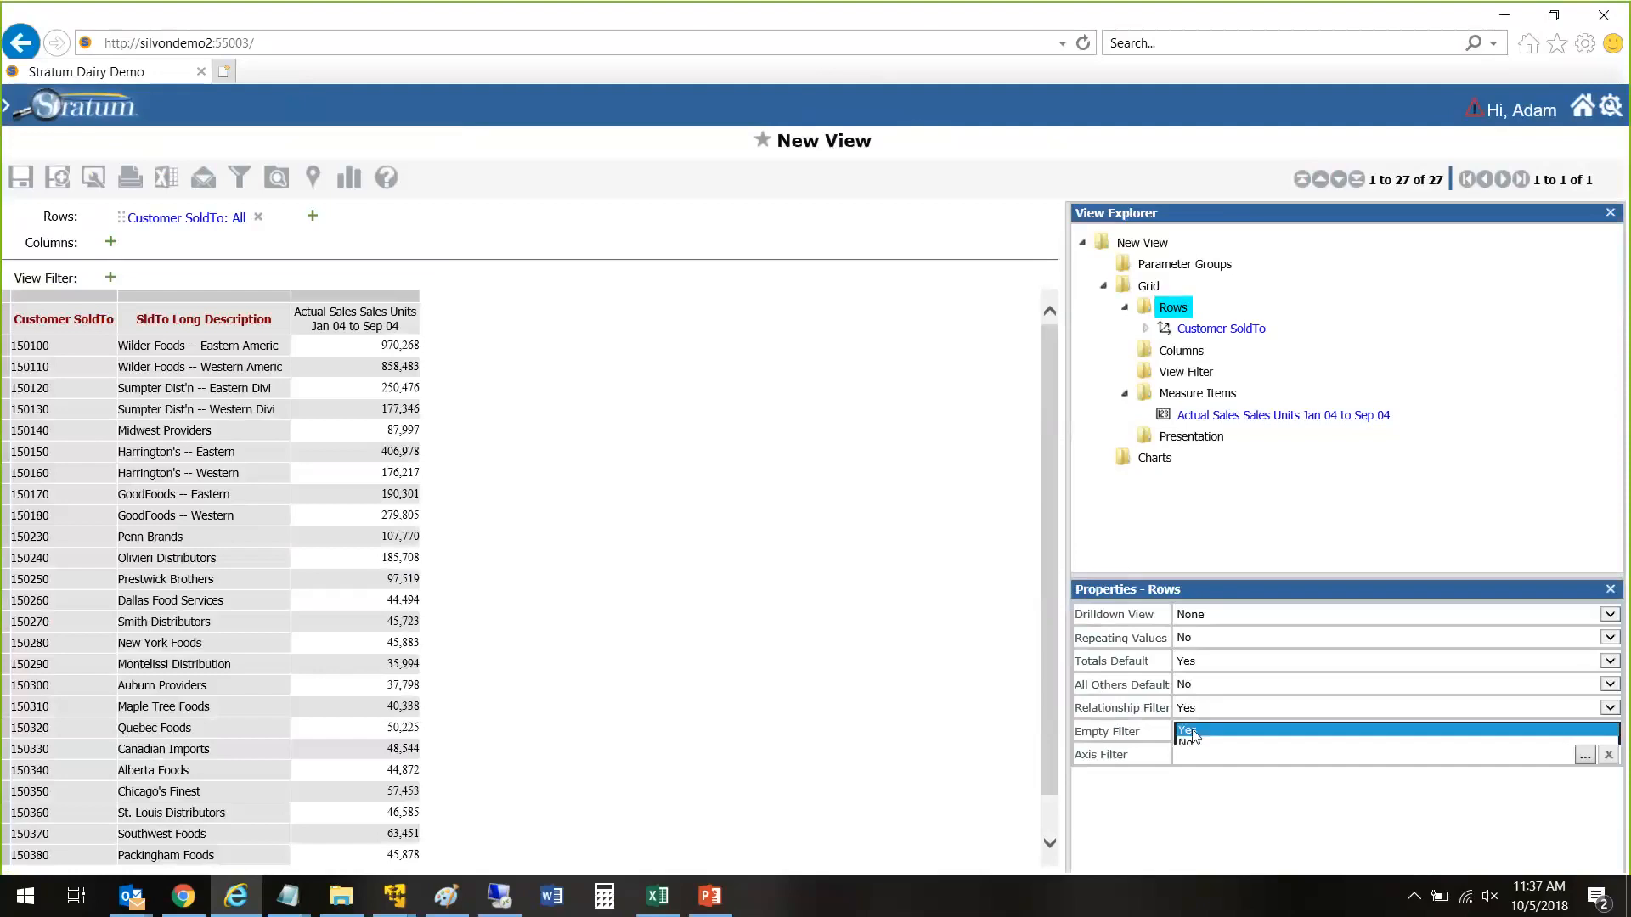
pyautogui.click(1189, 754)
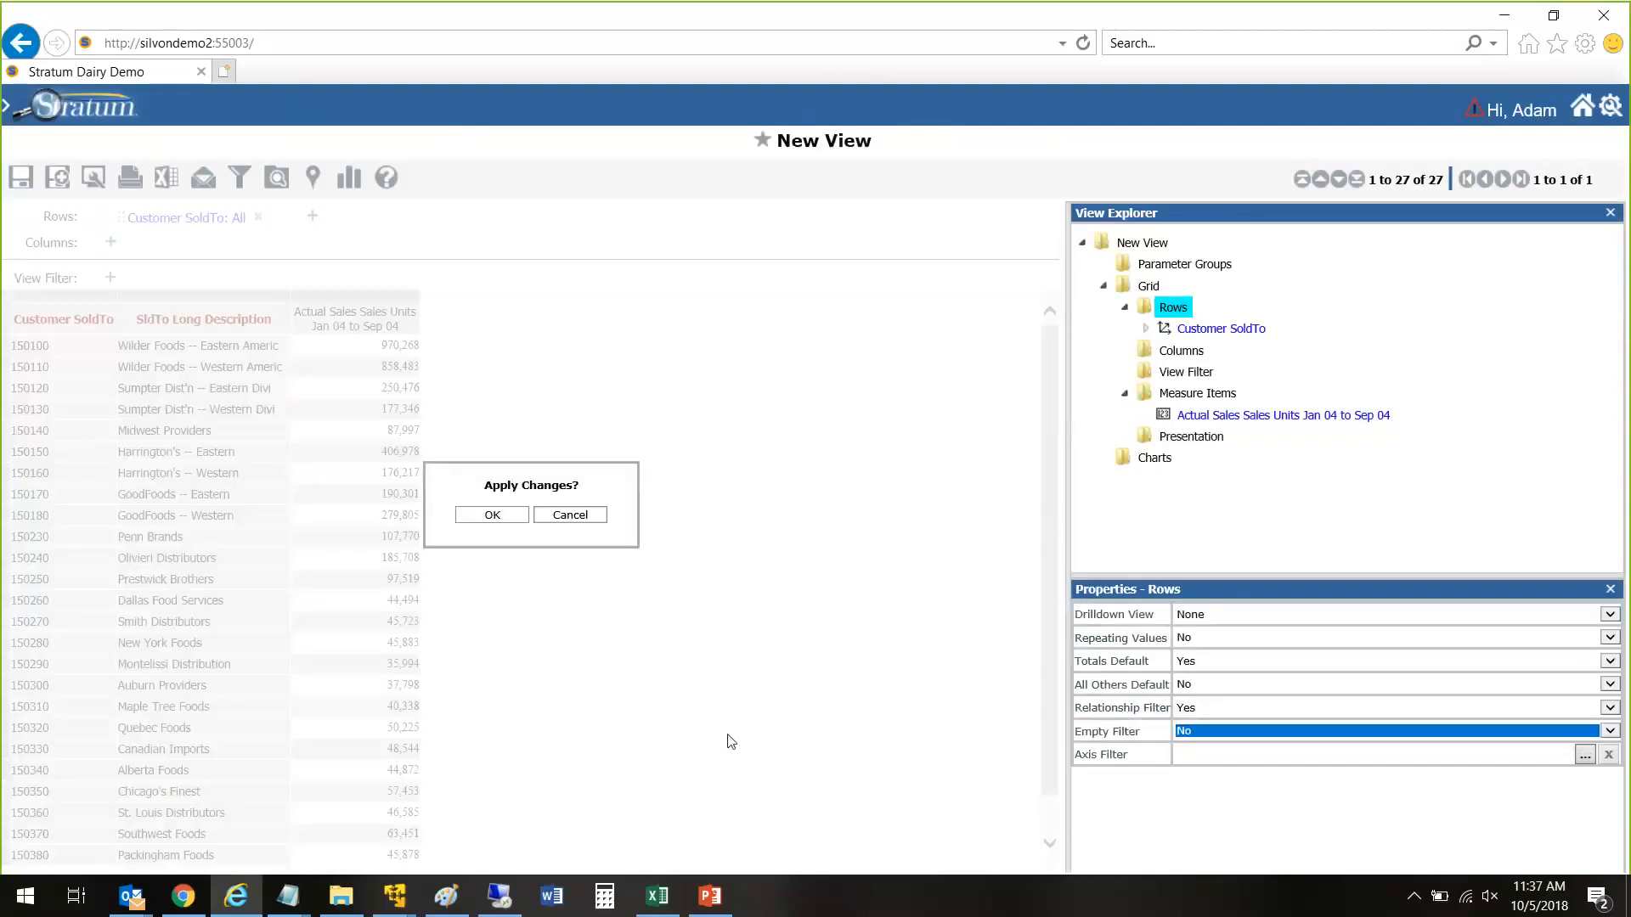
pyautogui.click(1189, 708)
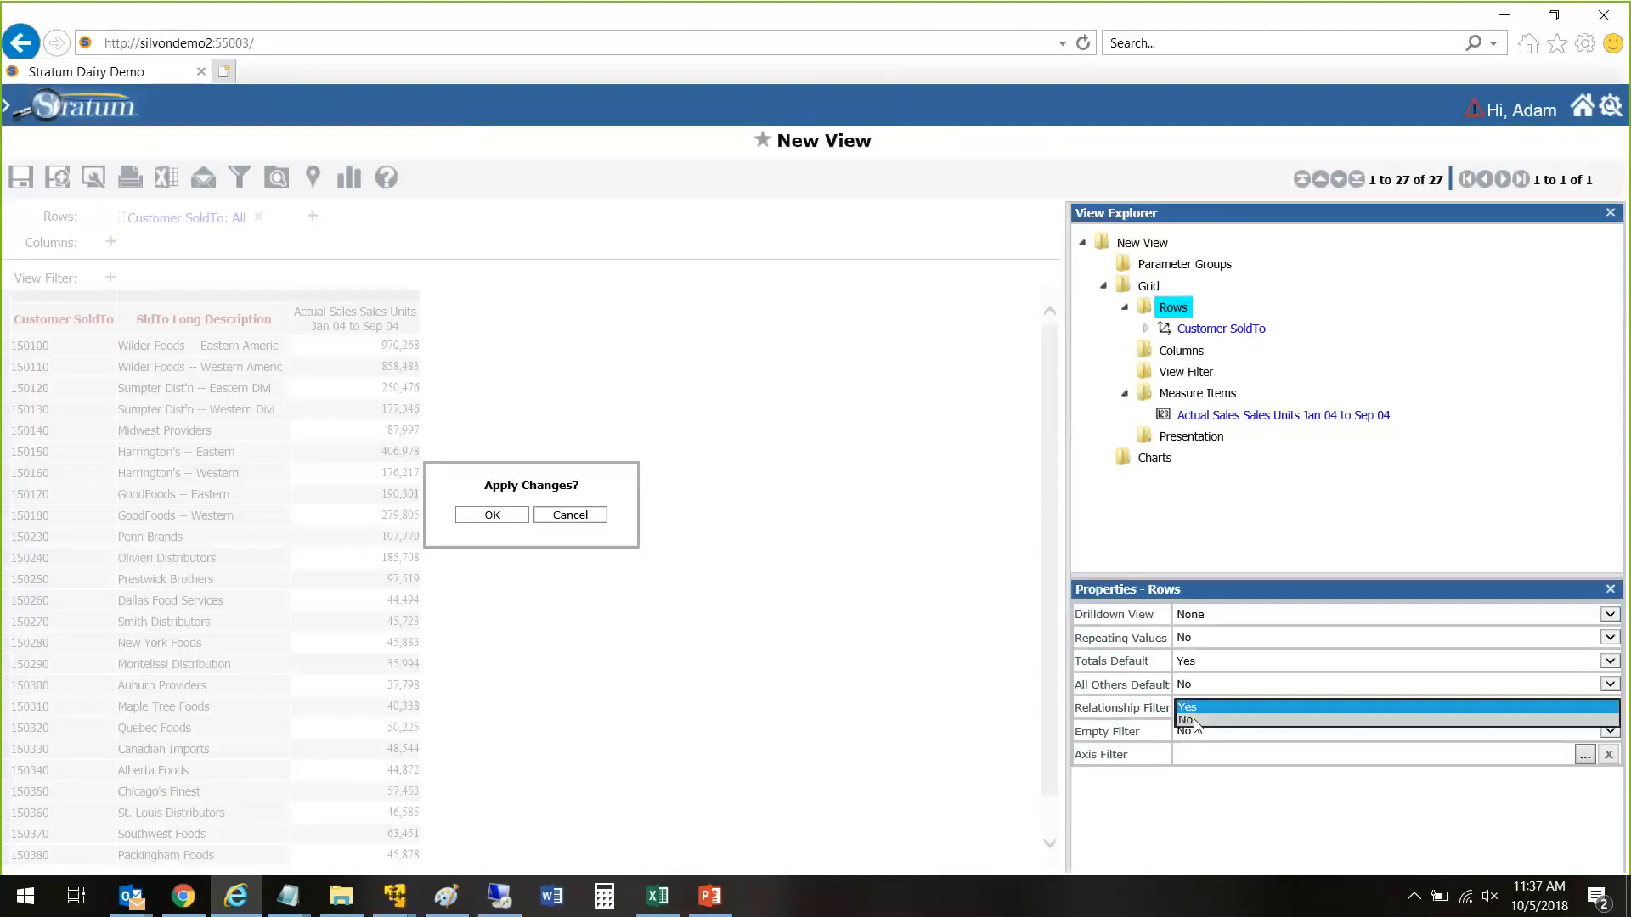
pyautogui.click(1189, 731)
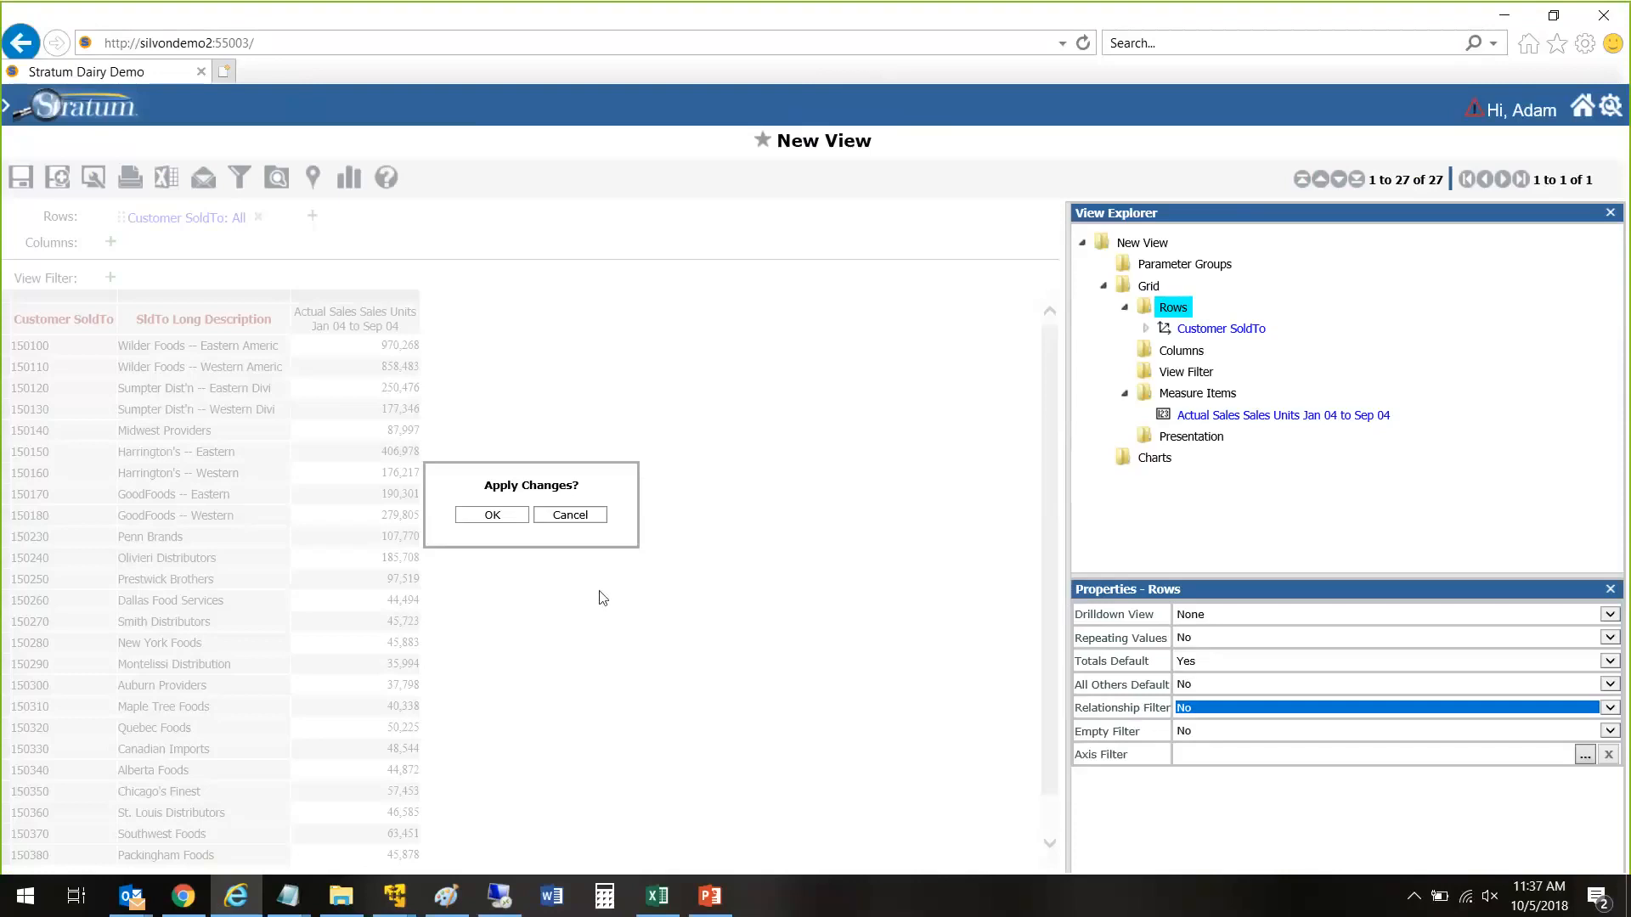
pyautogui.click(492, 513)
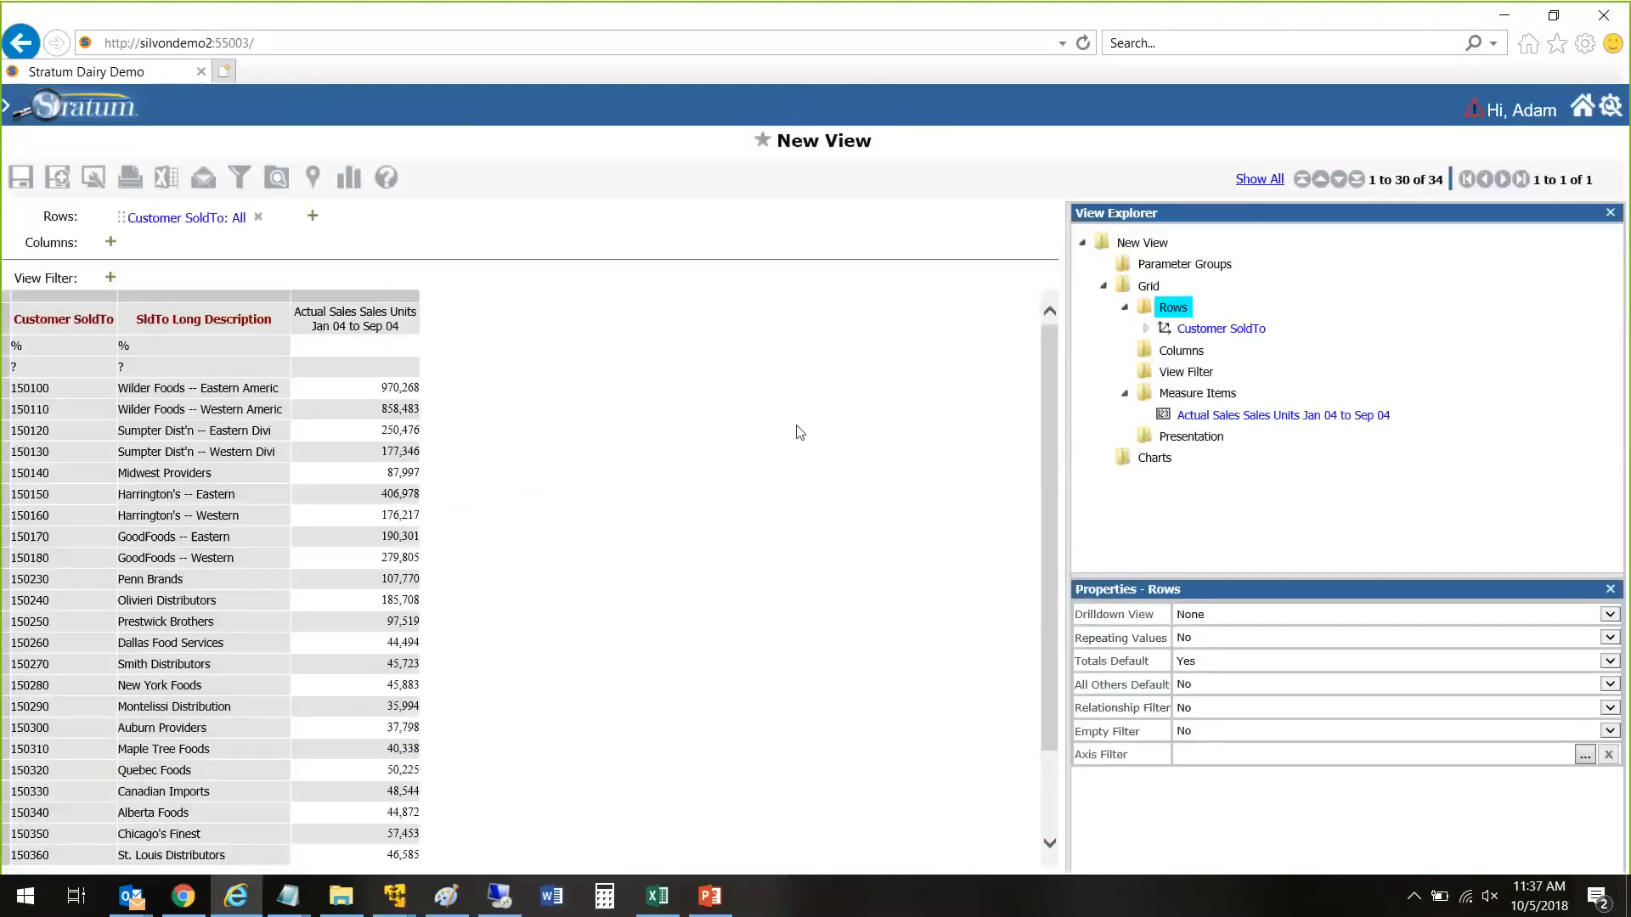
# Step: Change the Customer SoldTo filter type to User List and filter the rows by the Customer Watch List
pyautogui.moveTo(1051, 371); pyautogui.dragTo(1010, 364)
pyautogui.rightClick(115, 333)
pyautogui.moveTo(85, 486)
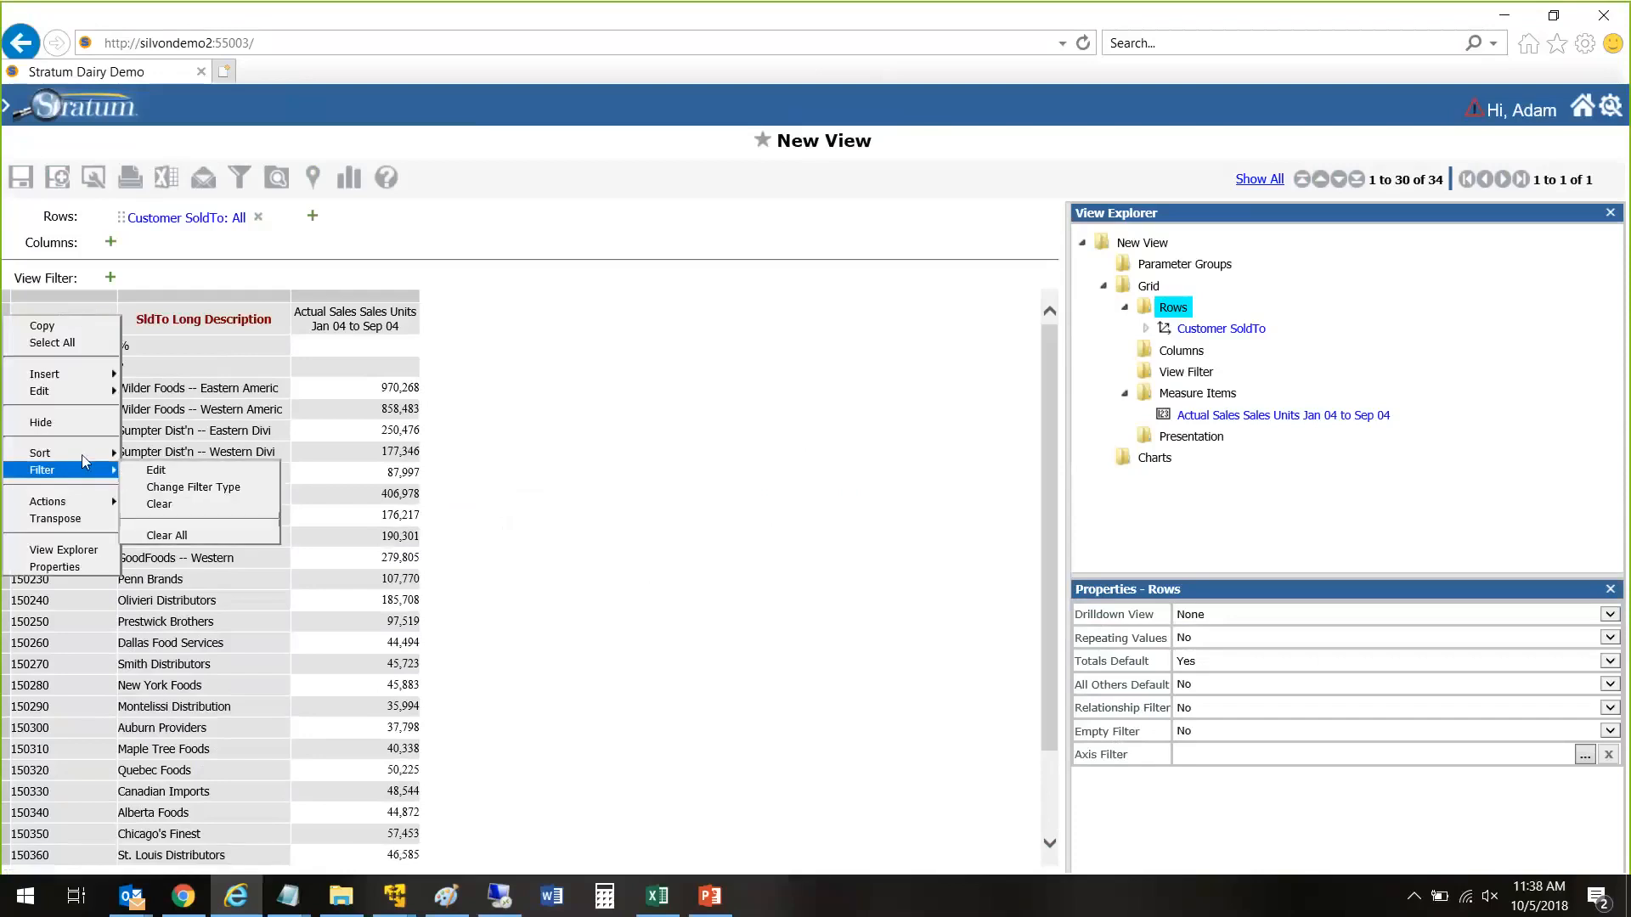
pyautogui.click(140, 486)
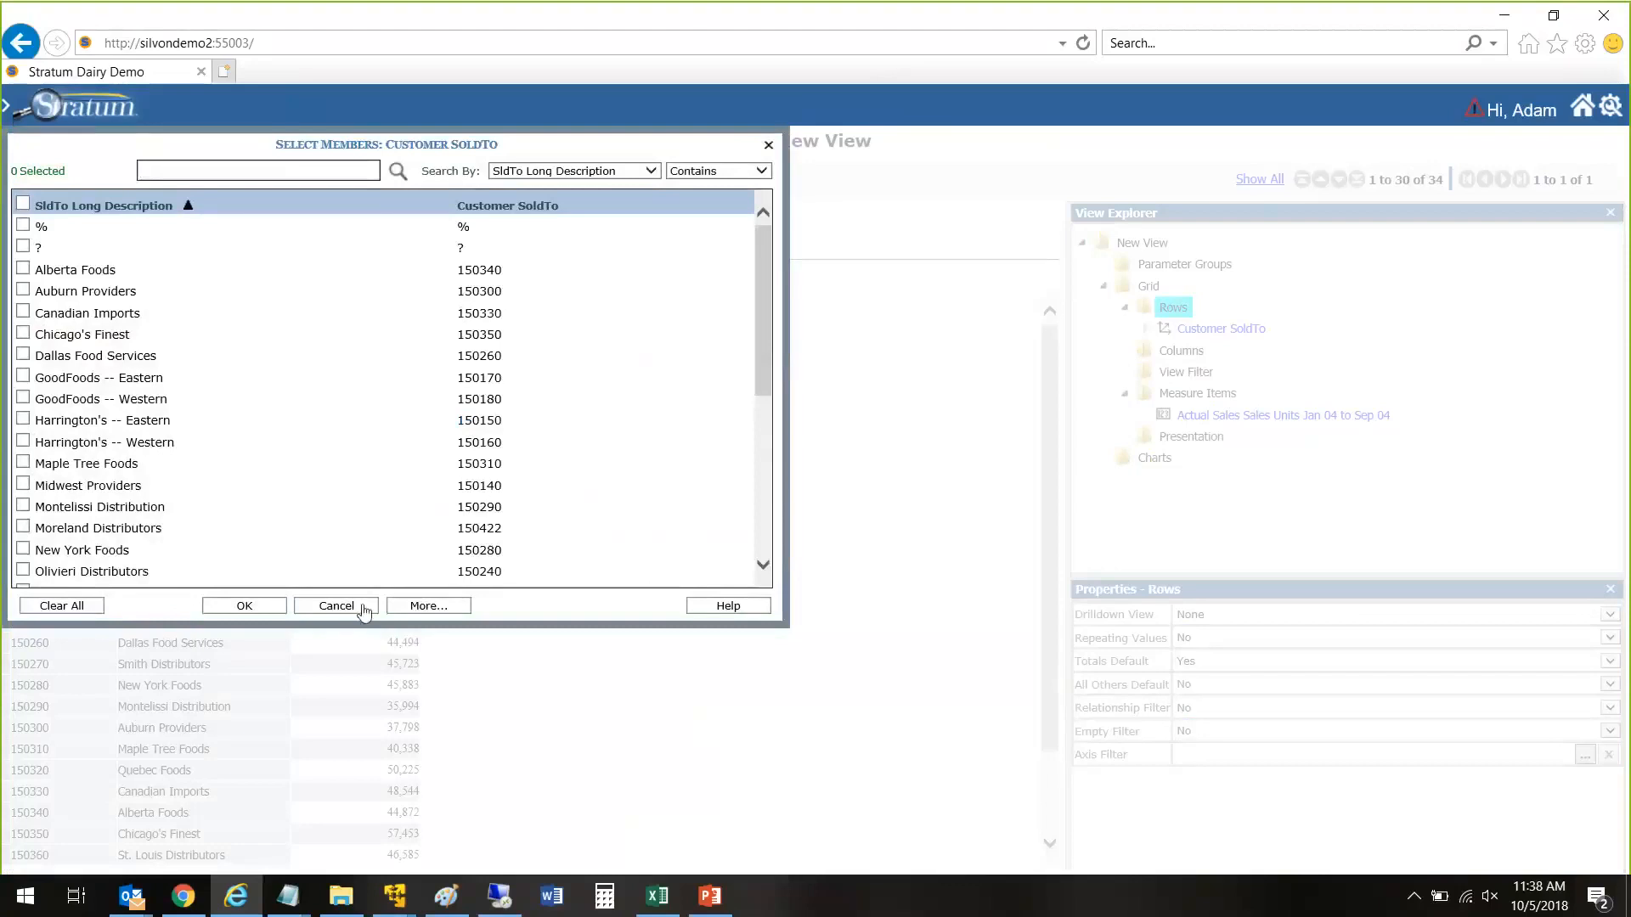
pyautogui.click(421, 606)
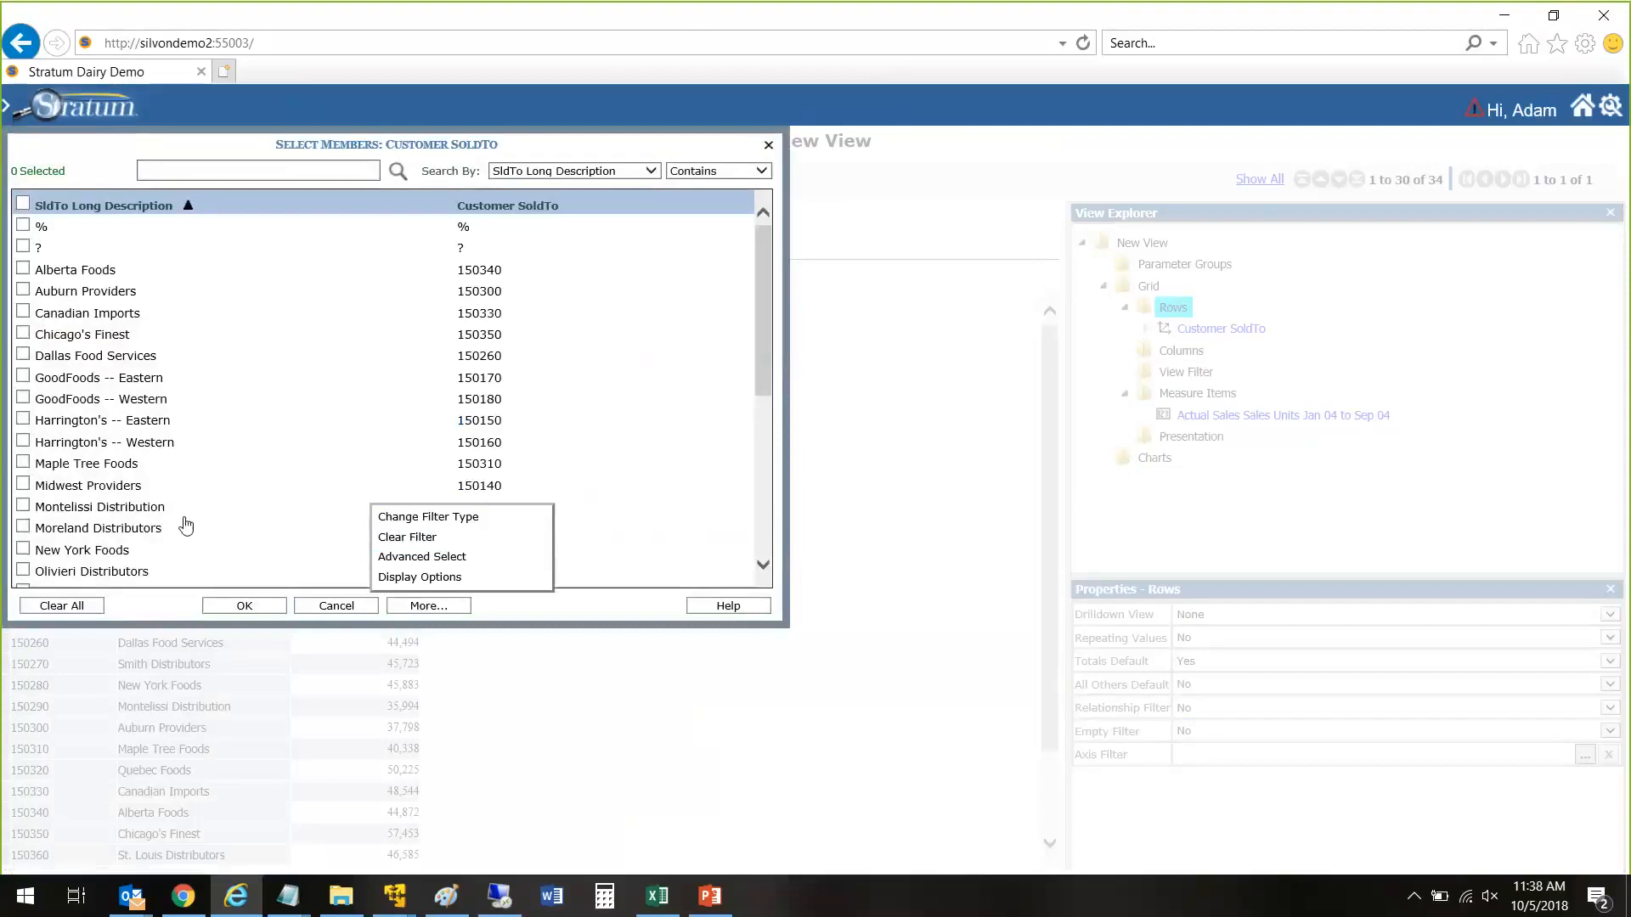
pyautogui.click(421, 517)
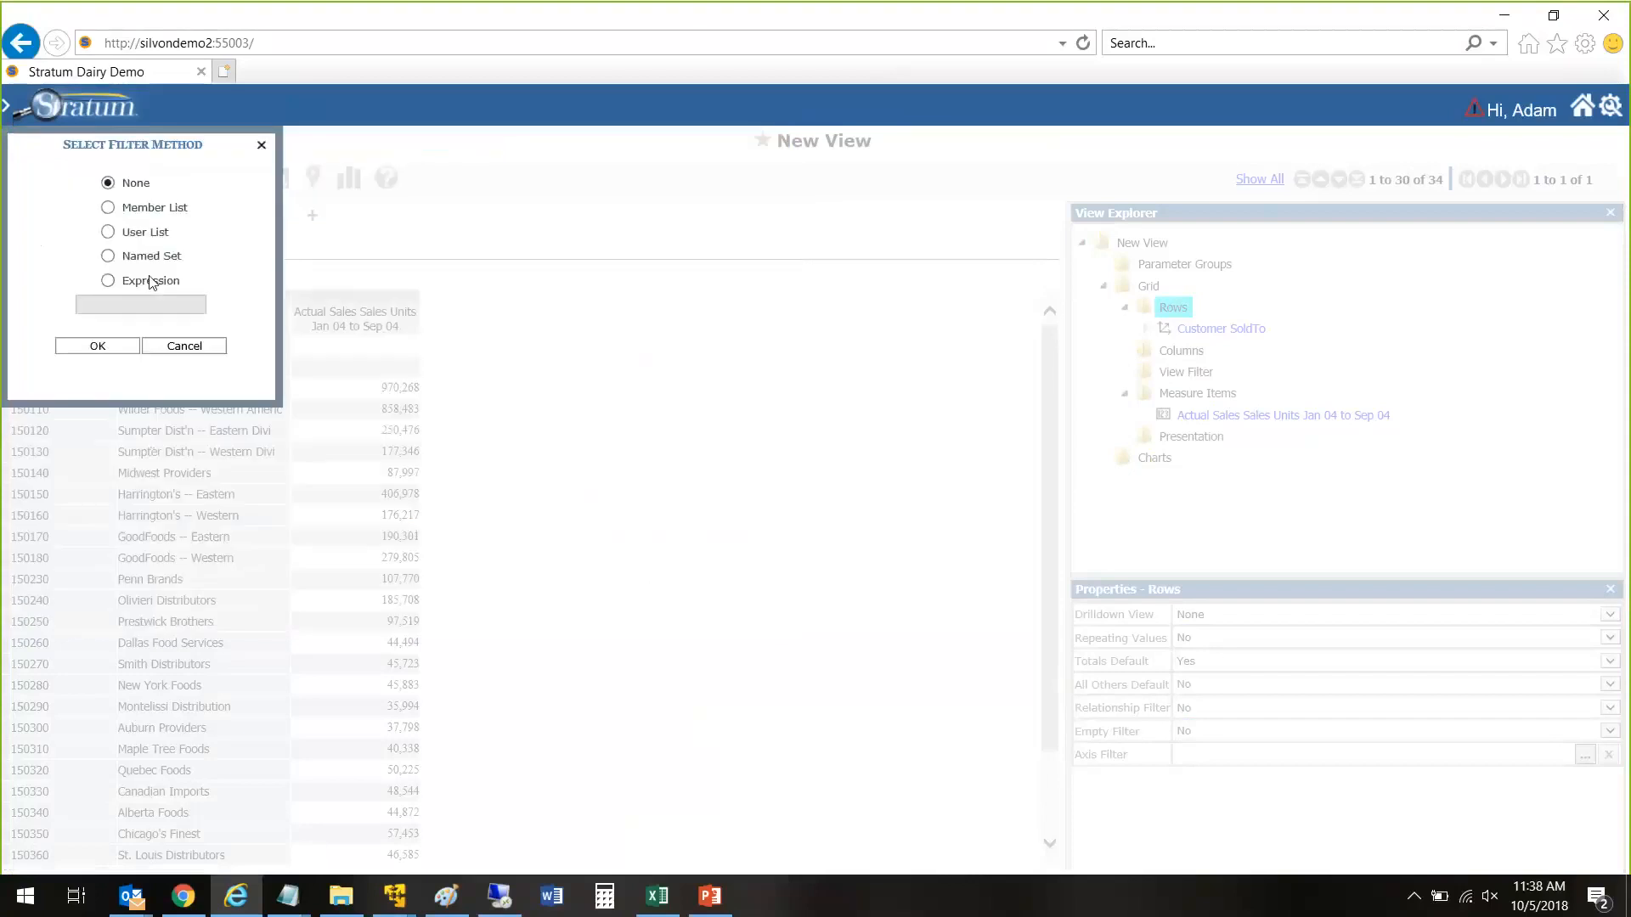
pyautogui.click(146, 232)
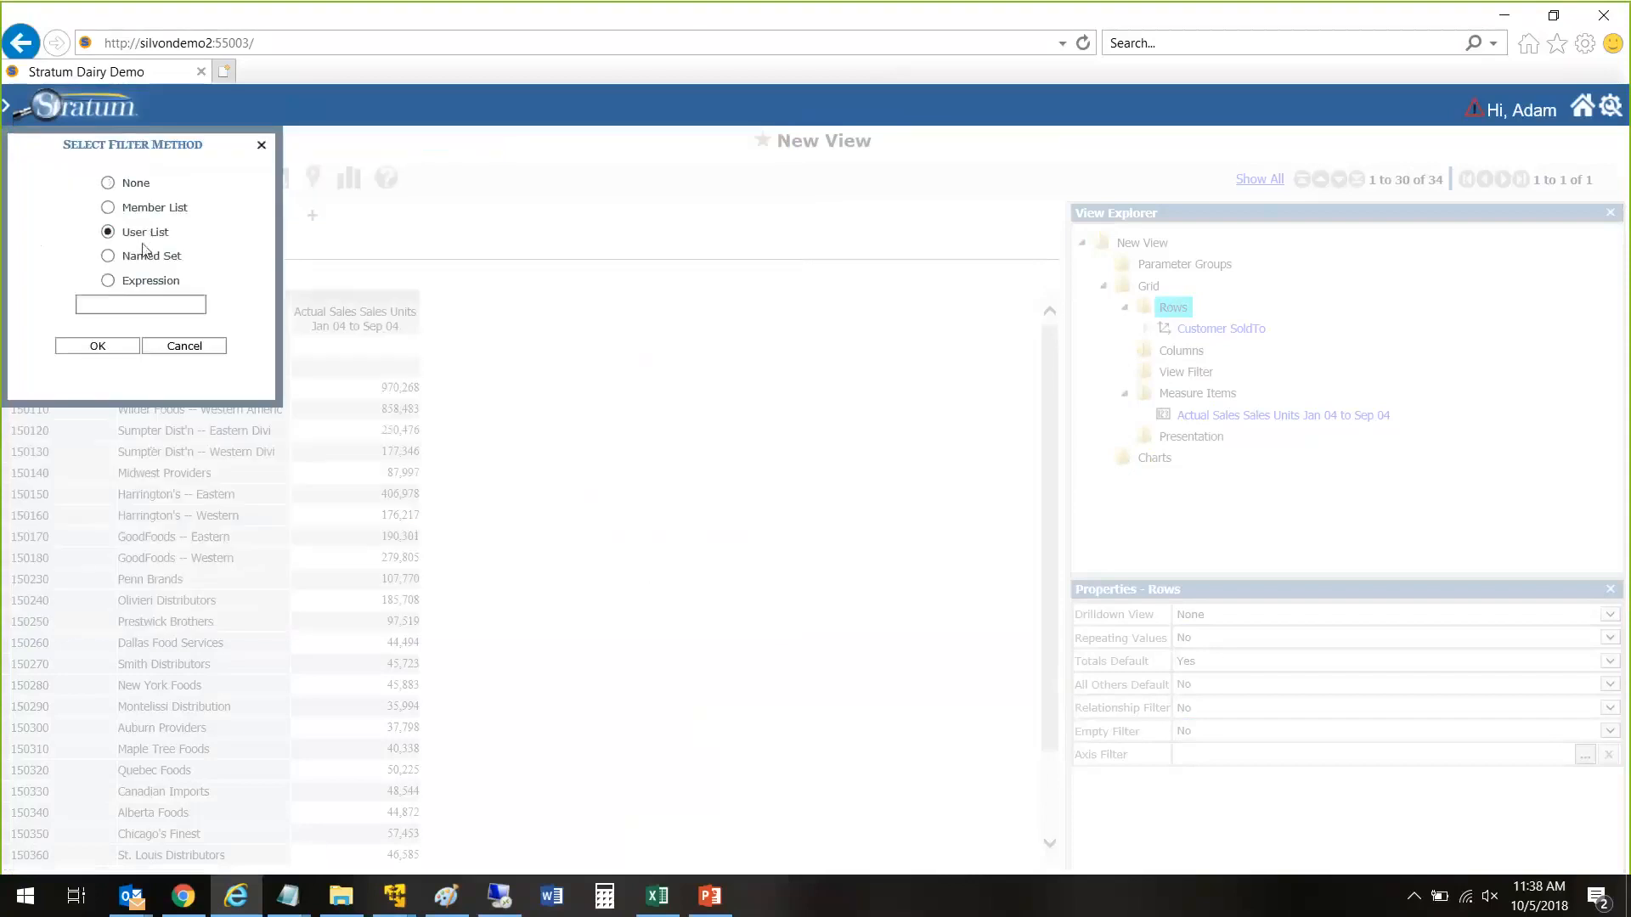
pyautogui.click(98, 346)
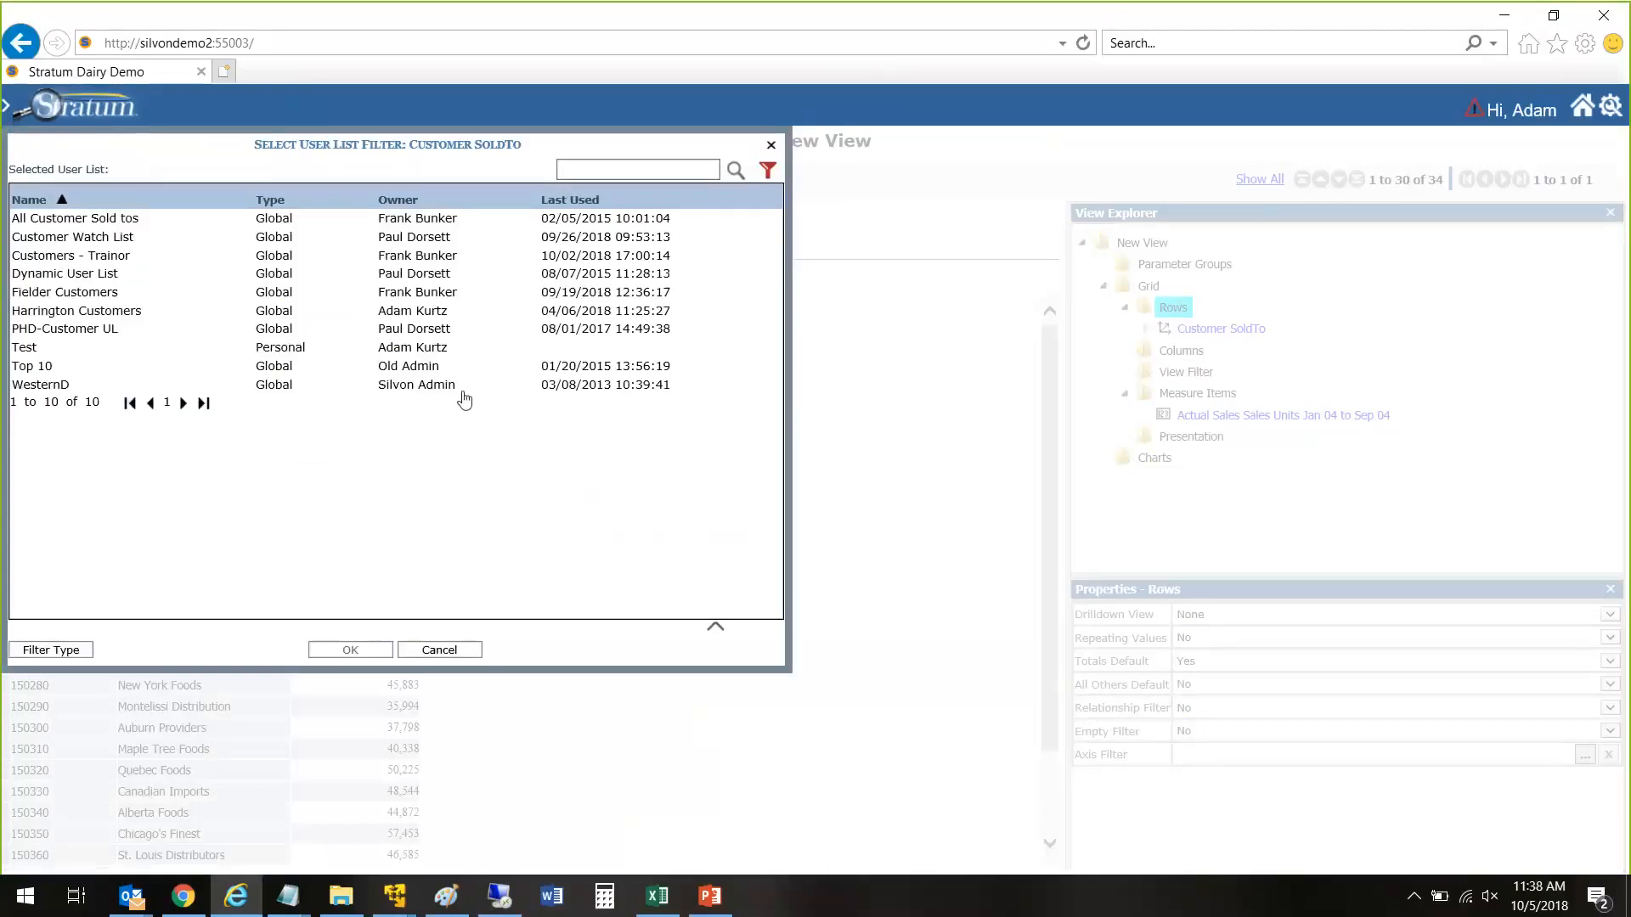
pyautogui.click(134, 238)
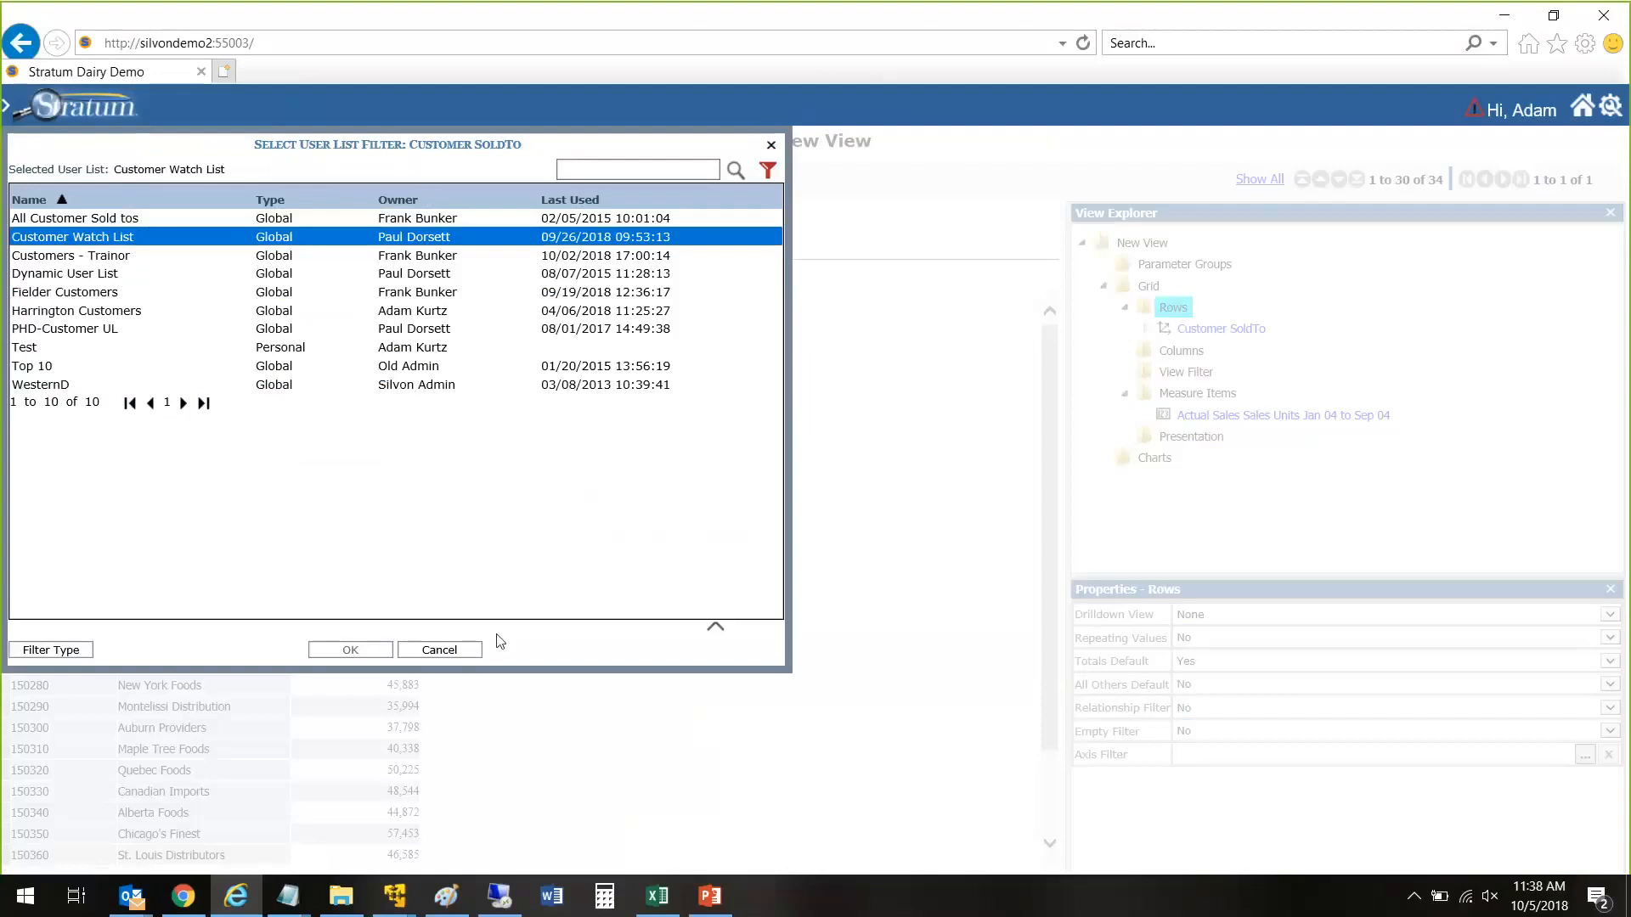
pyautogui.click(352, 651)
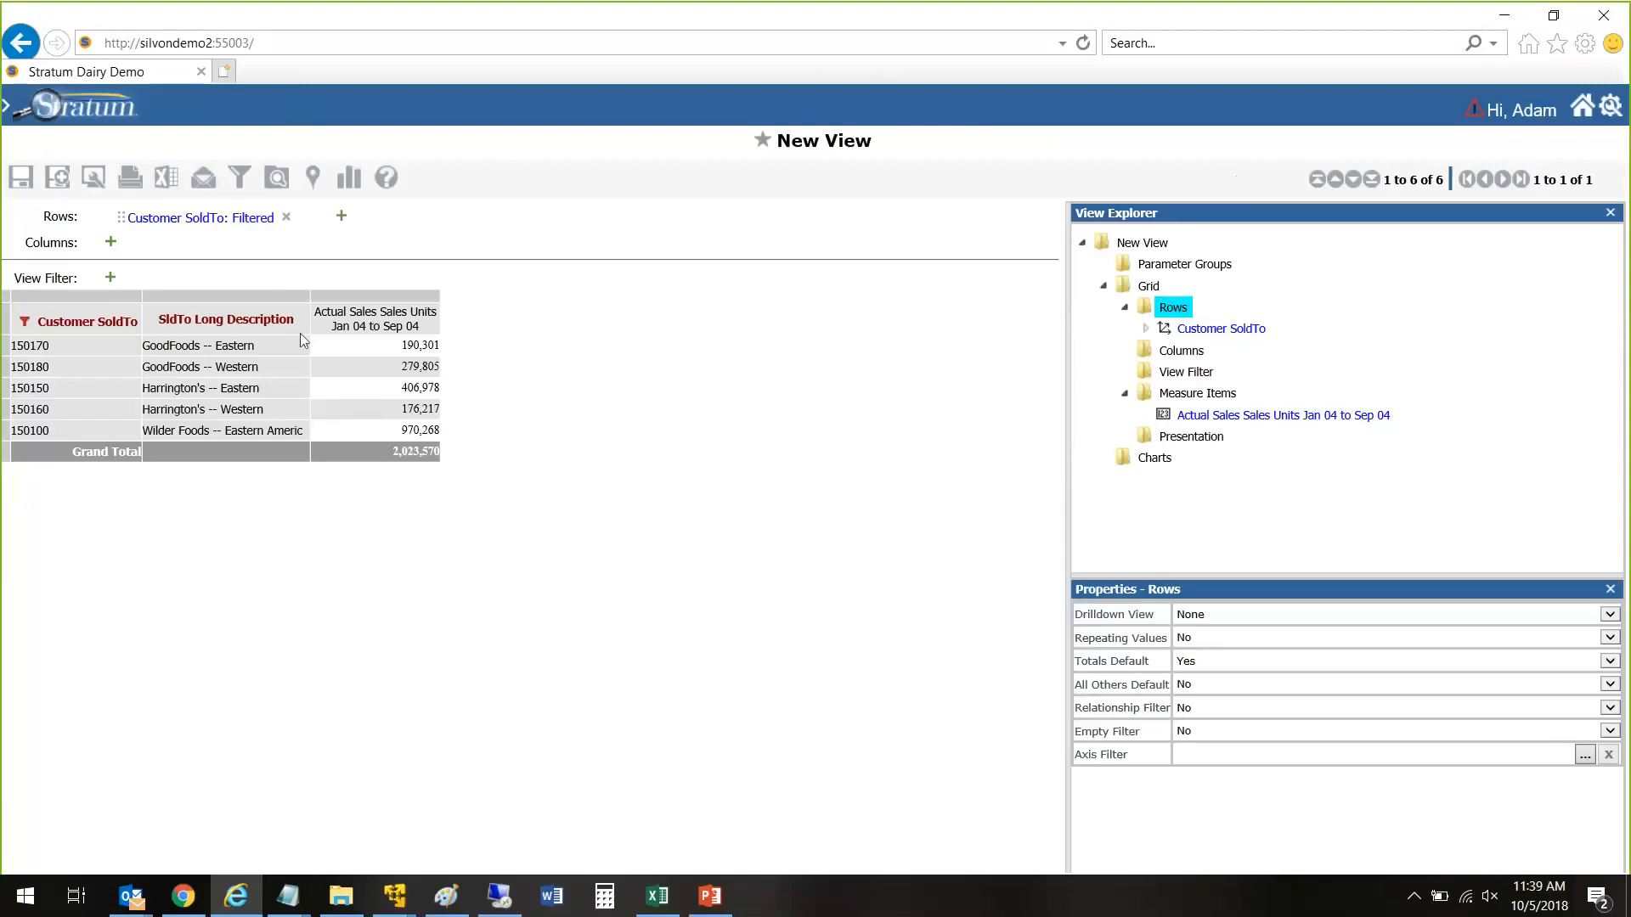
# Step: Filter the Actual Sales Sales Units Jan 04 to Sep 04 measure by a comparison with the value 0
pyautogui.click(390, 333)
pyautogui.rightClick(418, 326)
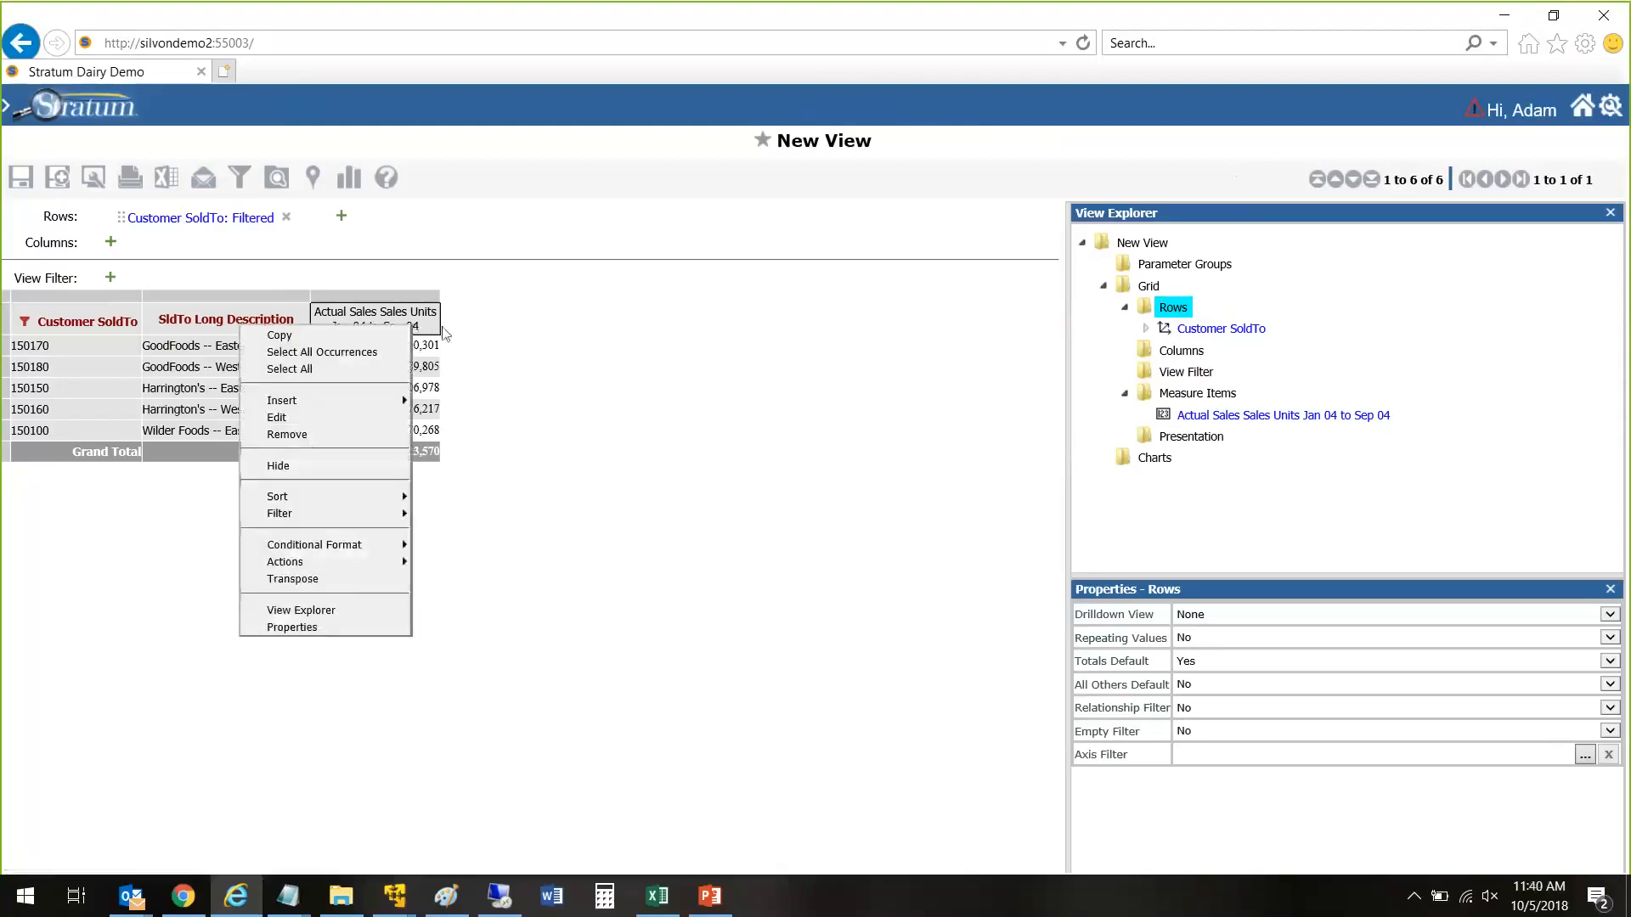
pyautogui.moveTo(391, 513)
pyautogui.click(473, 513)
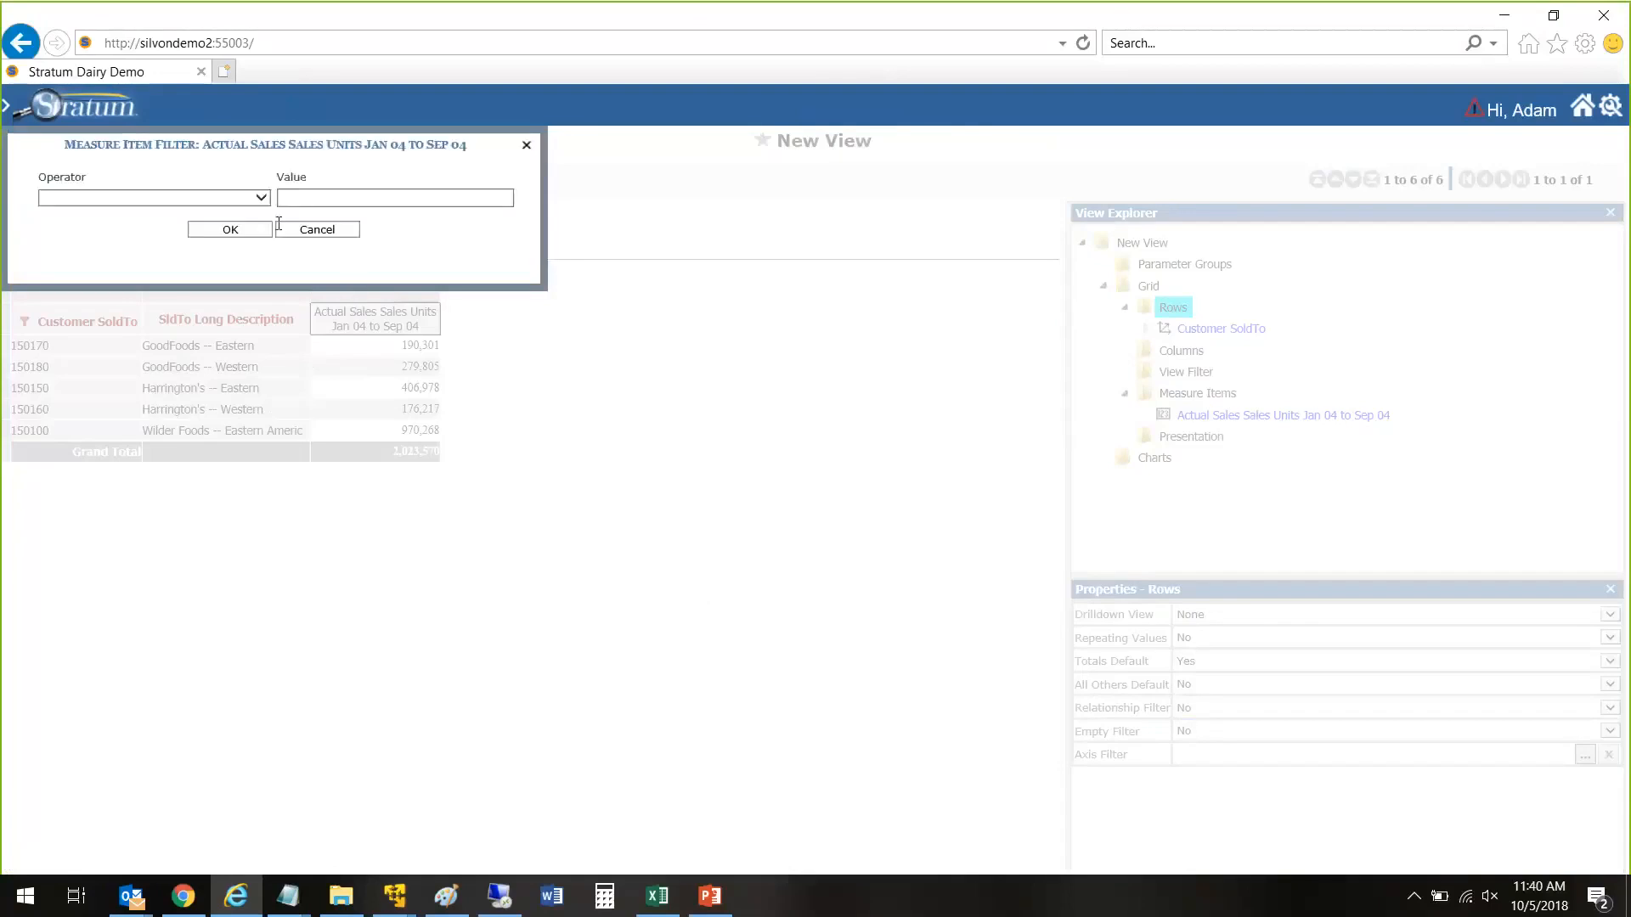
pyautogui.click(260, 198)
pyautogui.click(259, 209)
pyautogui.write('0')
pyautogui.click(230, 230)
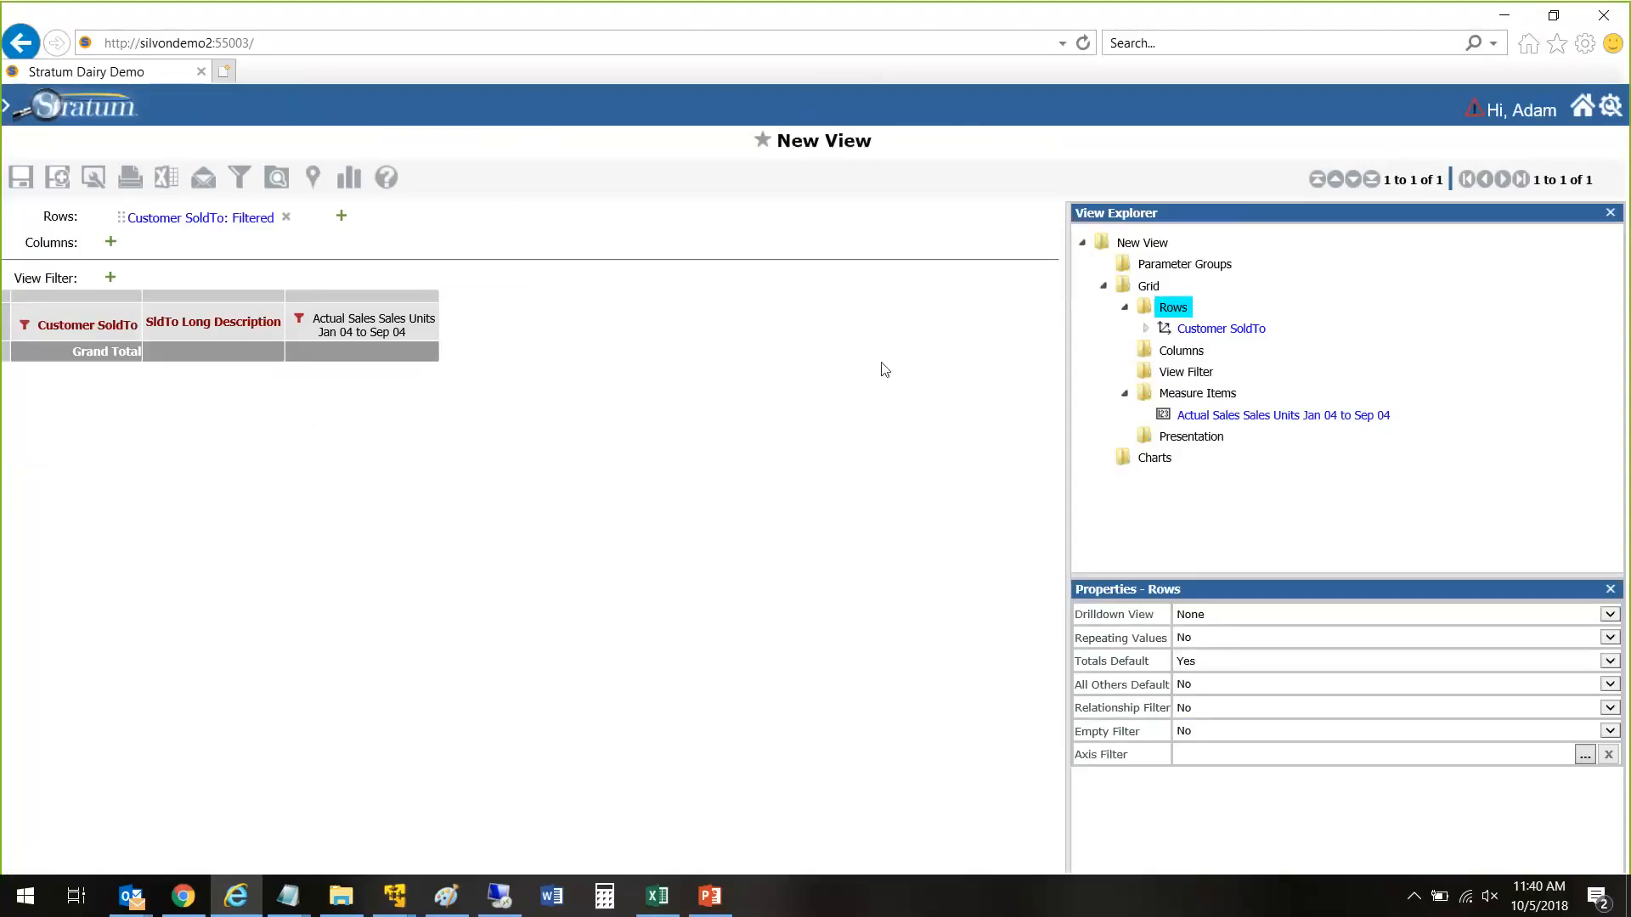
pyautogui.click(184, 902)
pyautogui.click(183, 902)
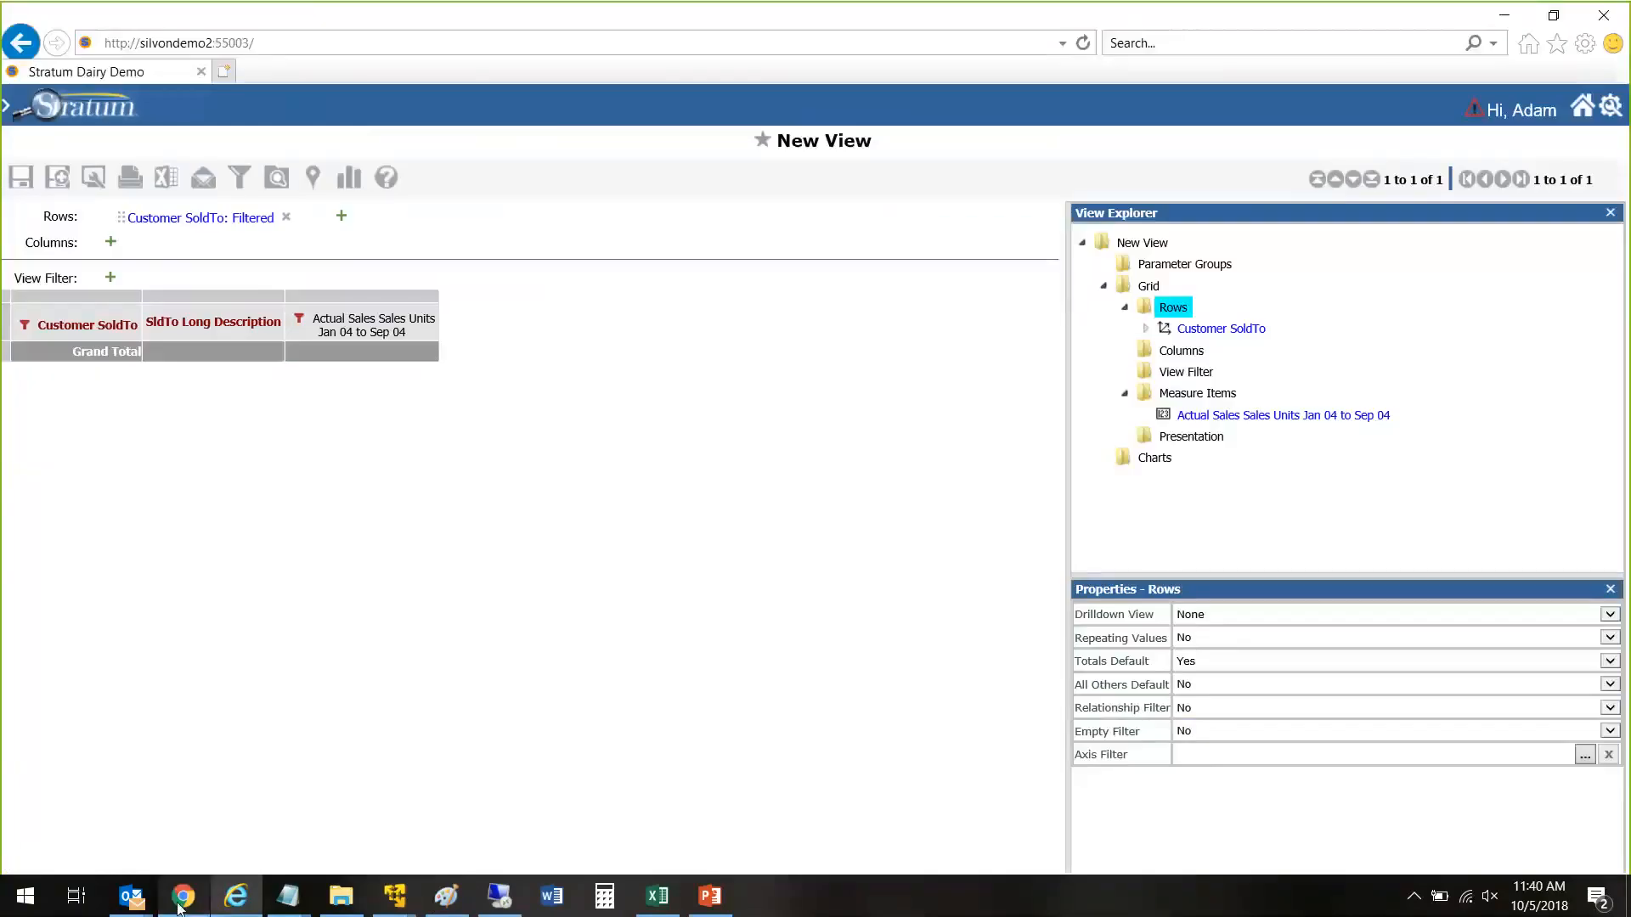
pyautogui.click(237, 898)
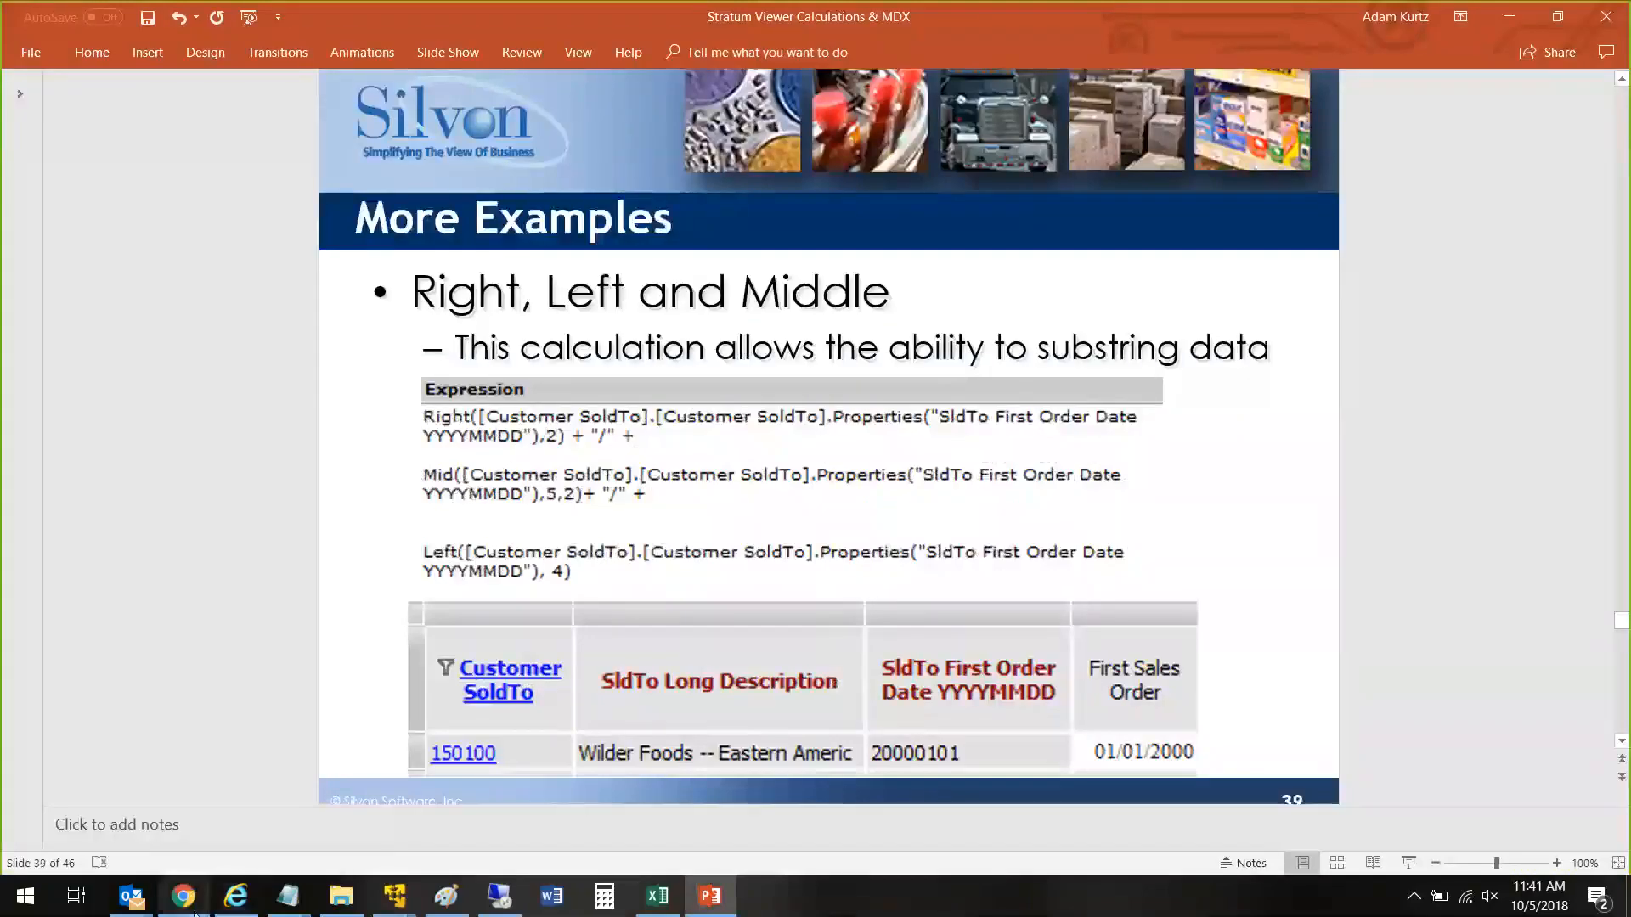
pyautogui.click(194, 913)
pyautogui.click(236, 896)
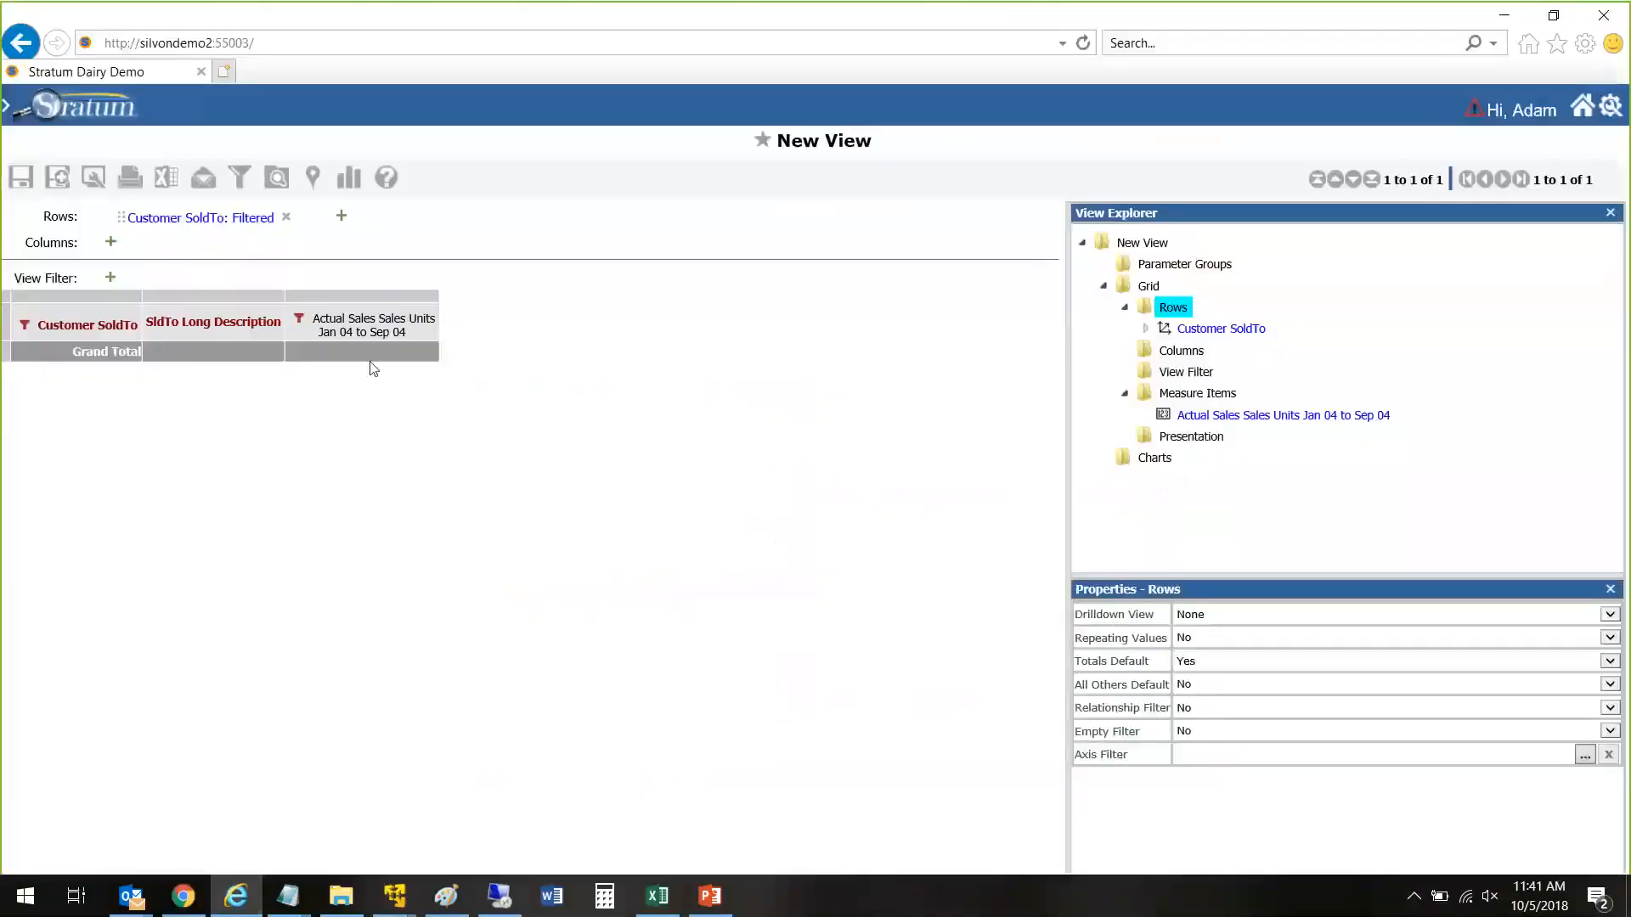
# Step: Open the saved Sales Comparison view from the Adam's Views group
pyautogui.click(6, 110)
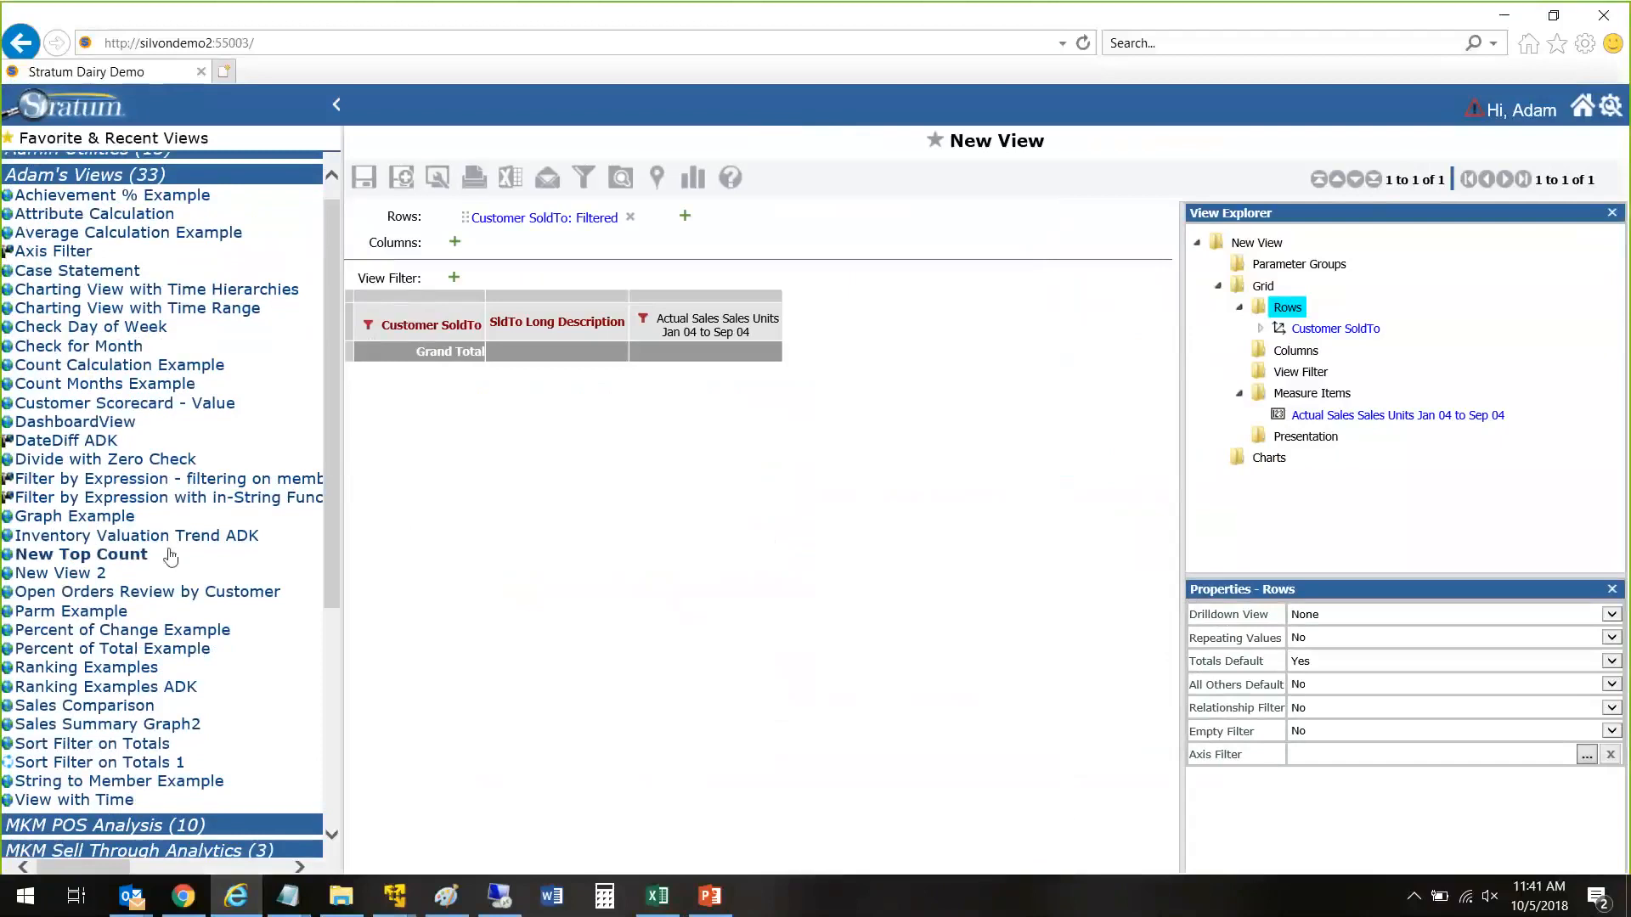
pyautogui.click(104, 716)
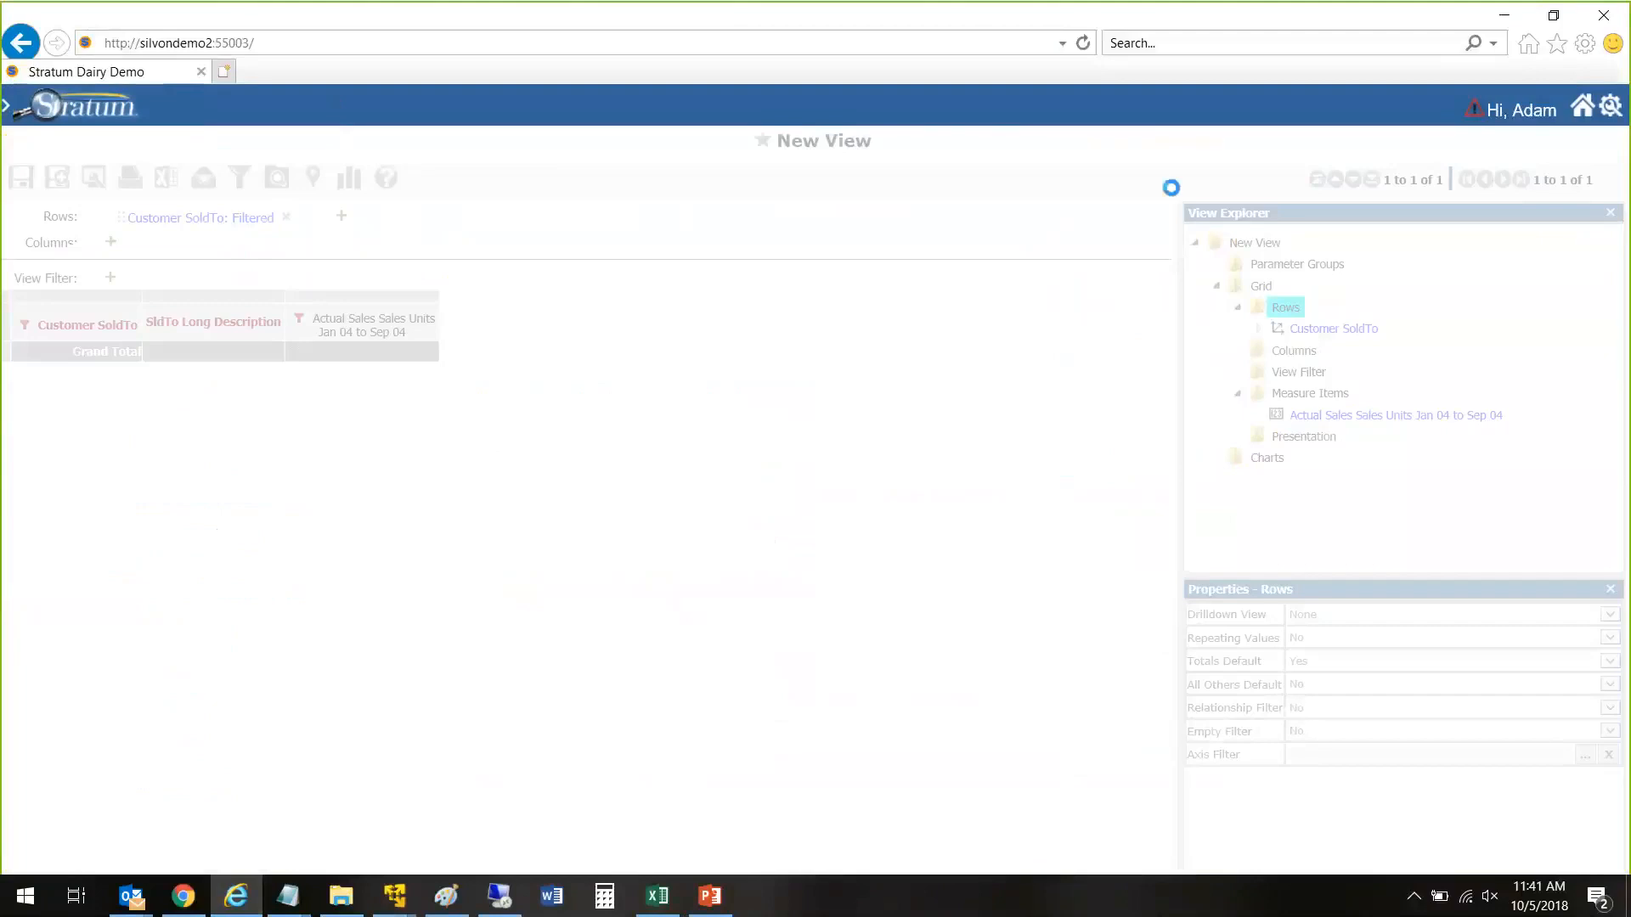
pyautogui.scroll(-1, 1234, 403)
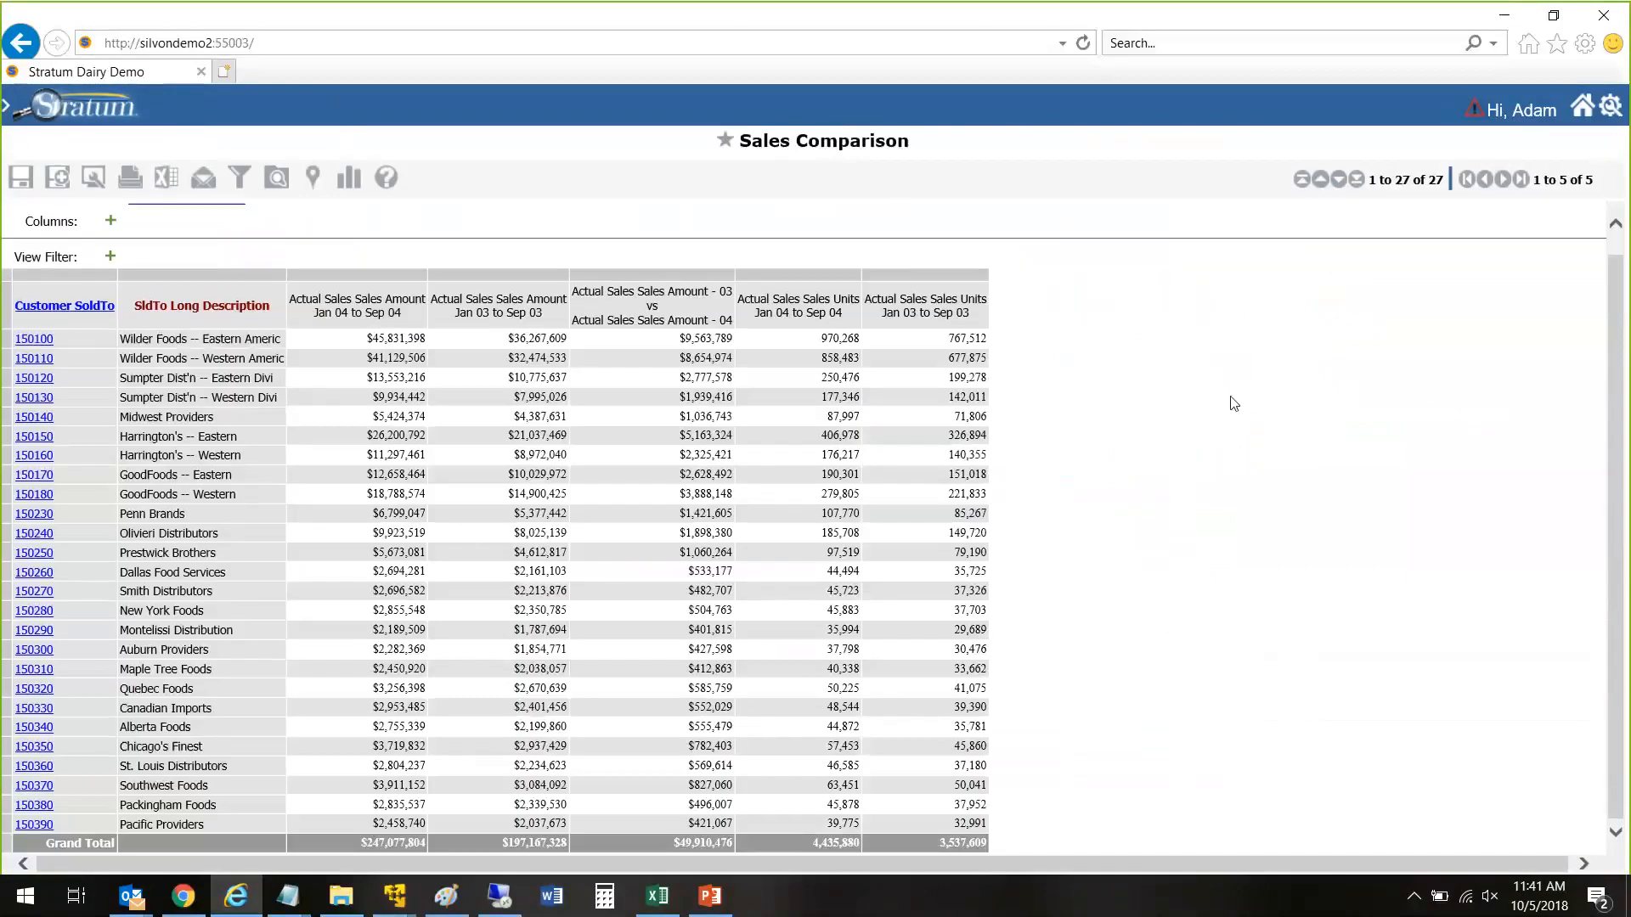
# Step: Set the From Year and To Year of the Actual Sales Sales Amount Jan 03 to Sep 03 measure to 3 Years Ago
pyautogui.doubleClick(497, 289)
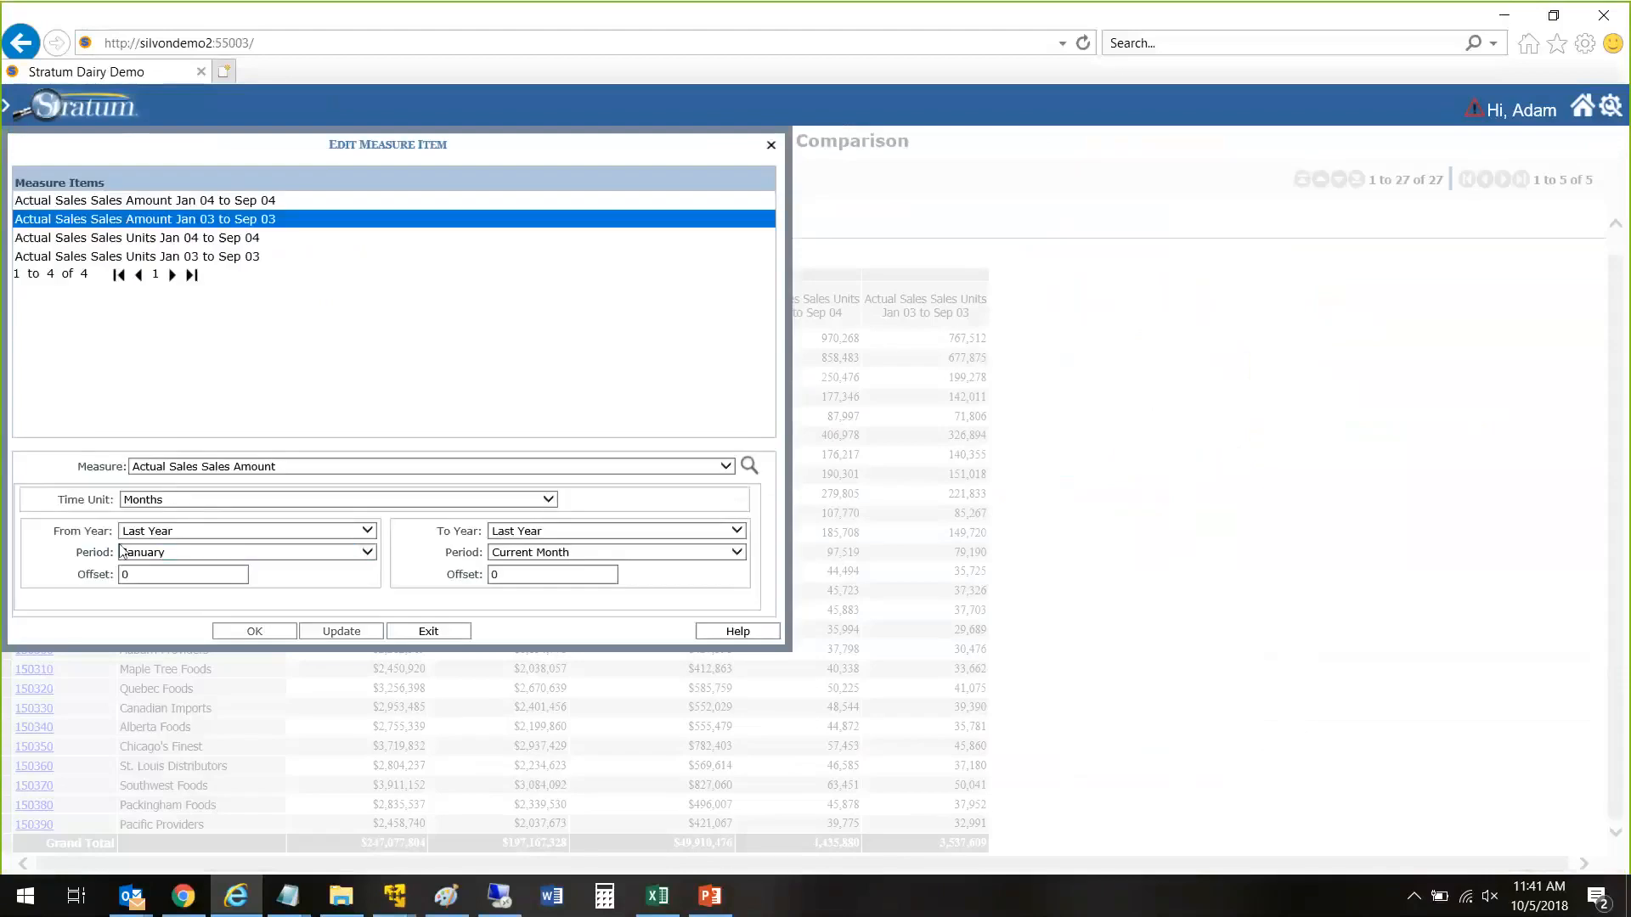
pyautogui.click(146, 533)
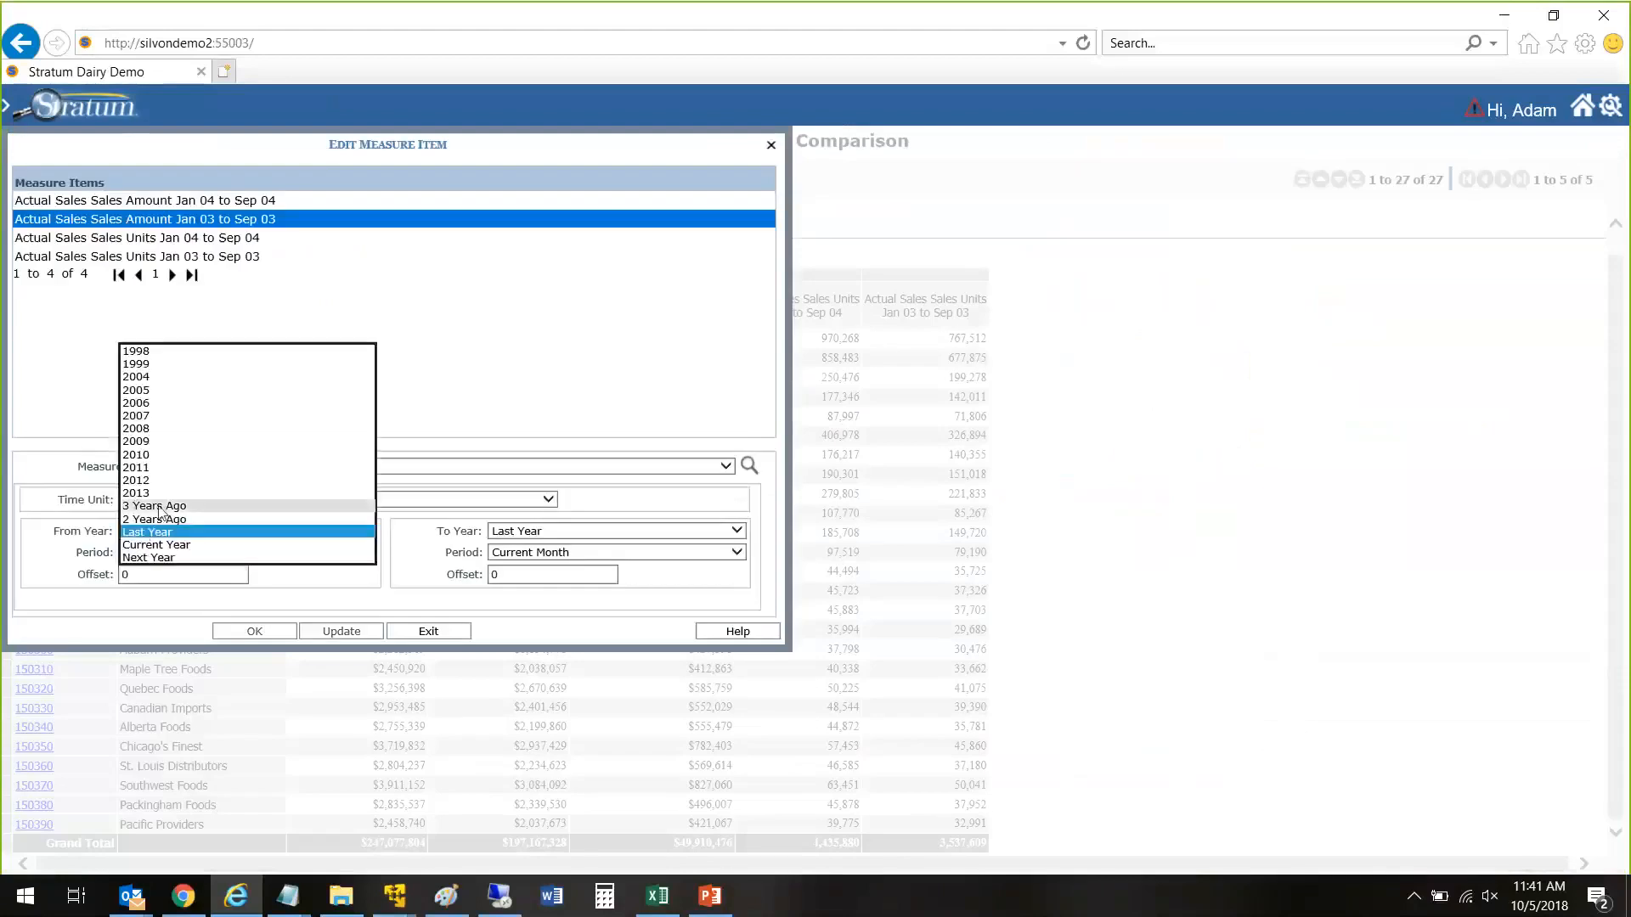
pyautogui.click(153, 506)
pyautogui.click(523, 532)
pyautogui.click(521, 506)
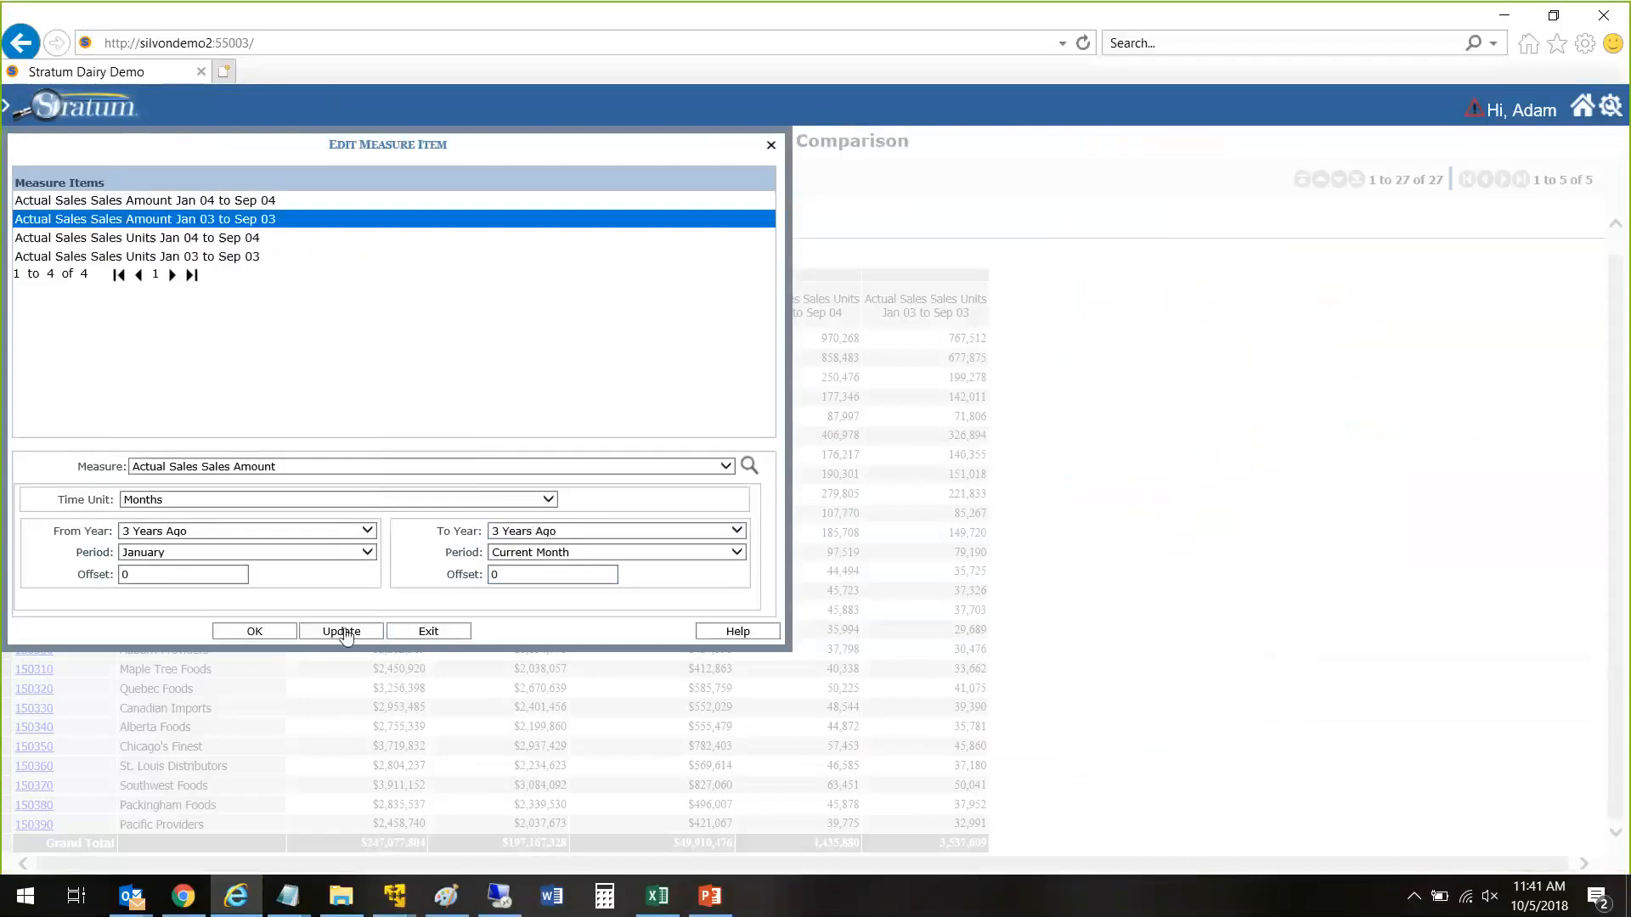
pyautogui.click(345, 629)
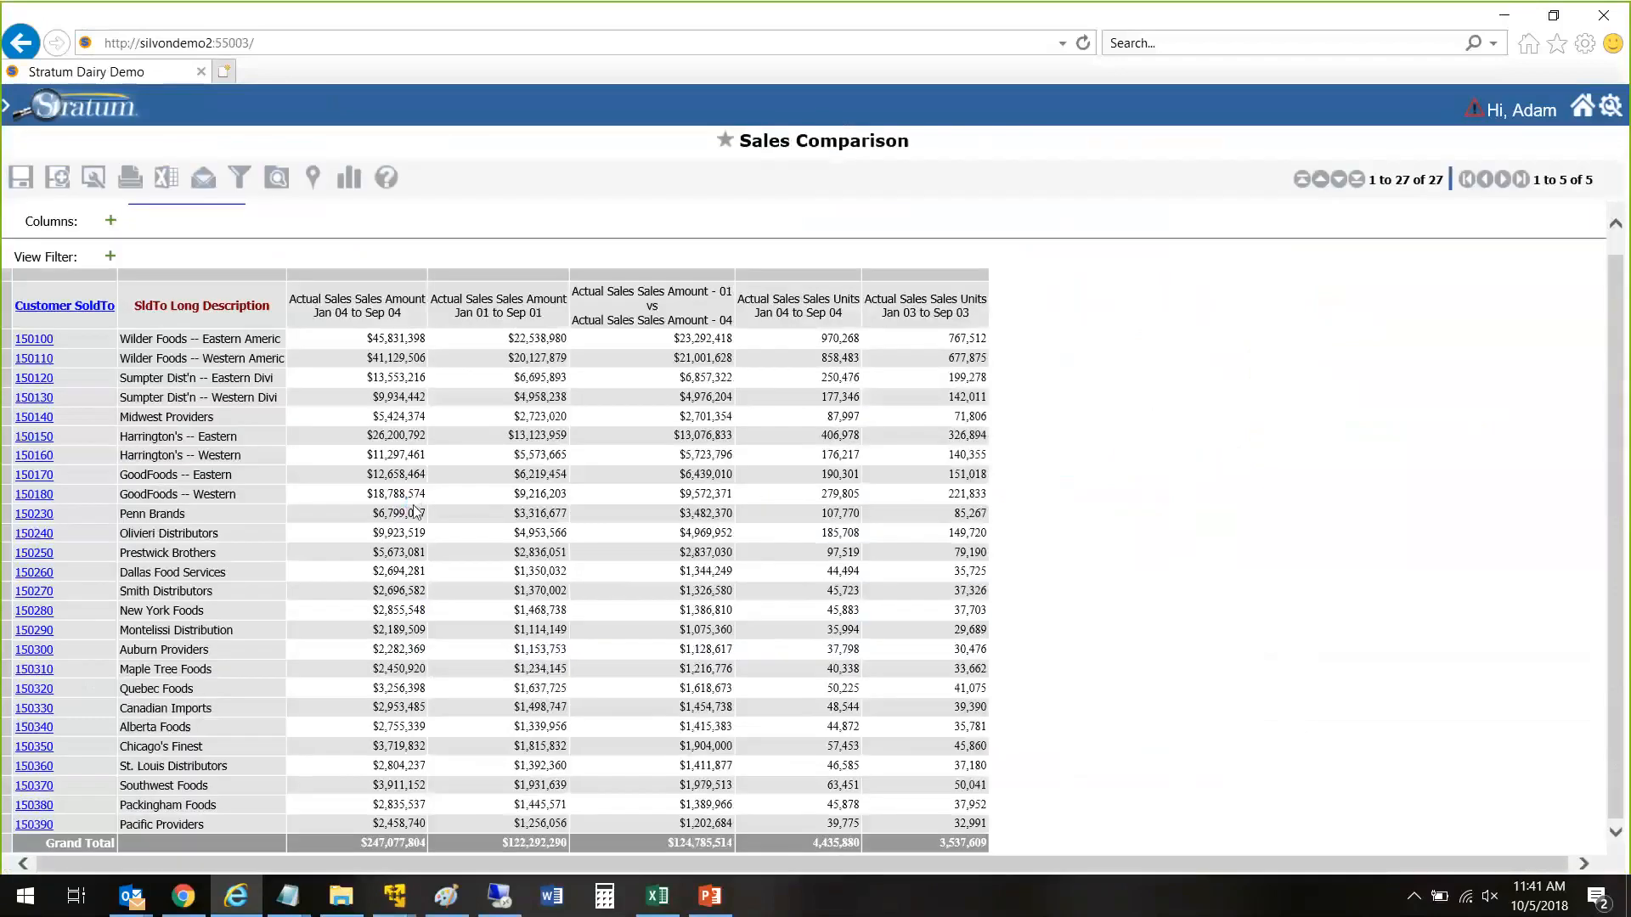
# Step: Try to set the From Year and To Year of the Jan 01 to Sep 01 Sales Amount measure to 1998
pyautogui.click(490, 299)
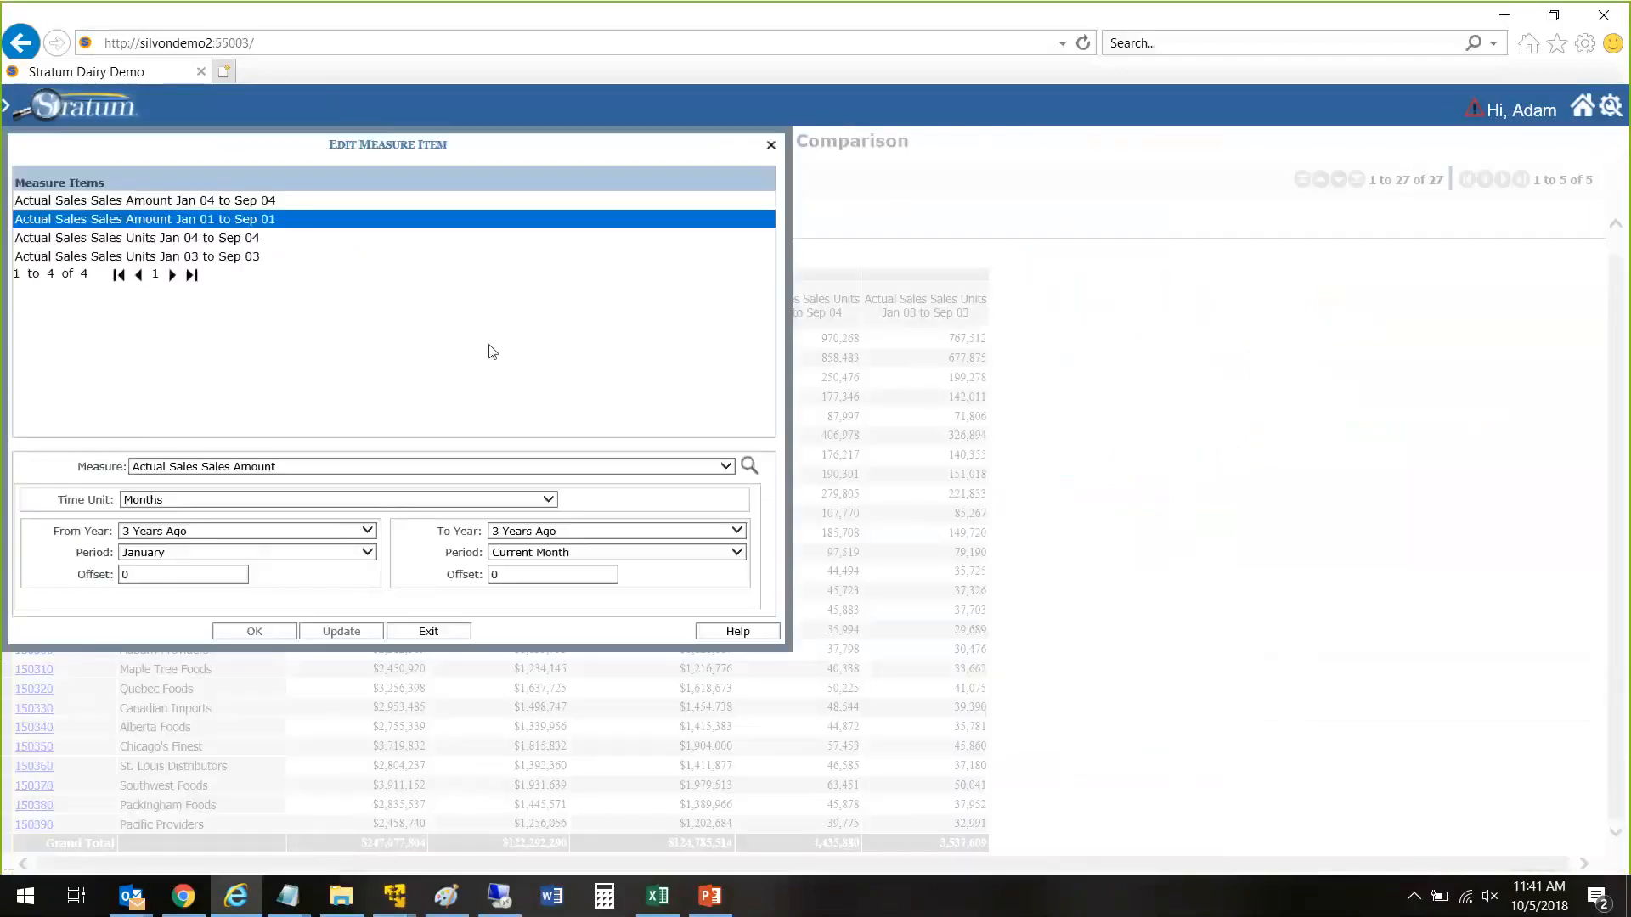
pyautogui.click(170, 536)
pyautogui.click(162, 377)
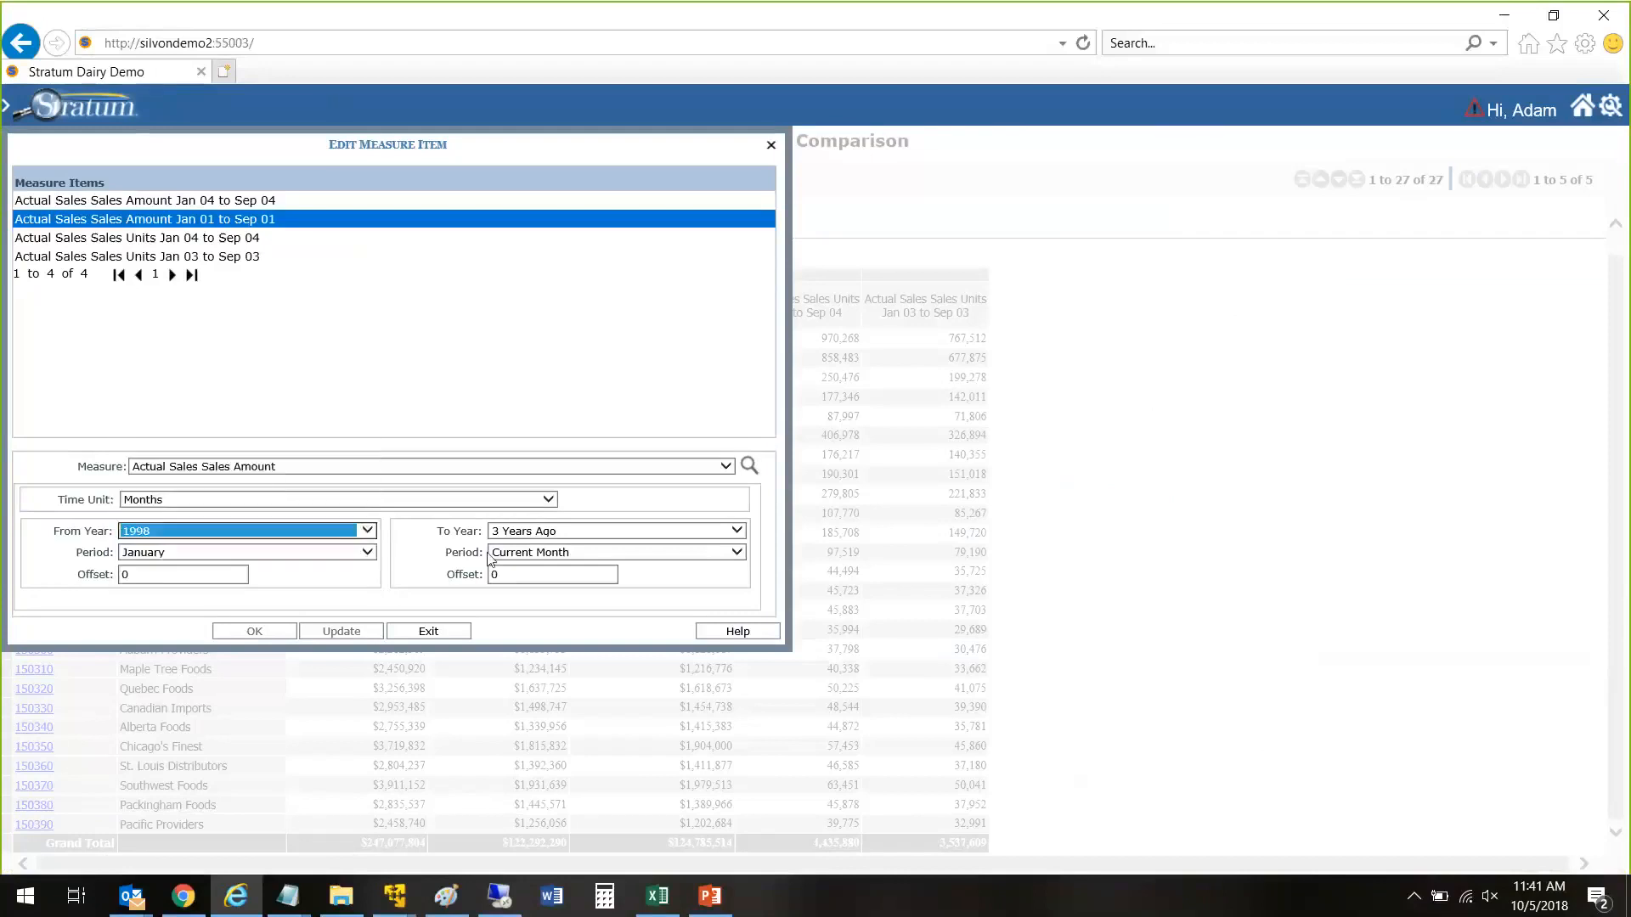
pyautogui.click(551, 531)
pyautogui.click(522, 377)
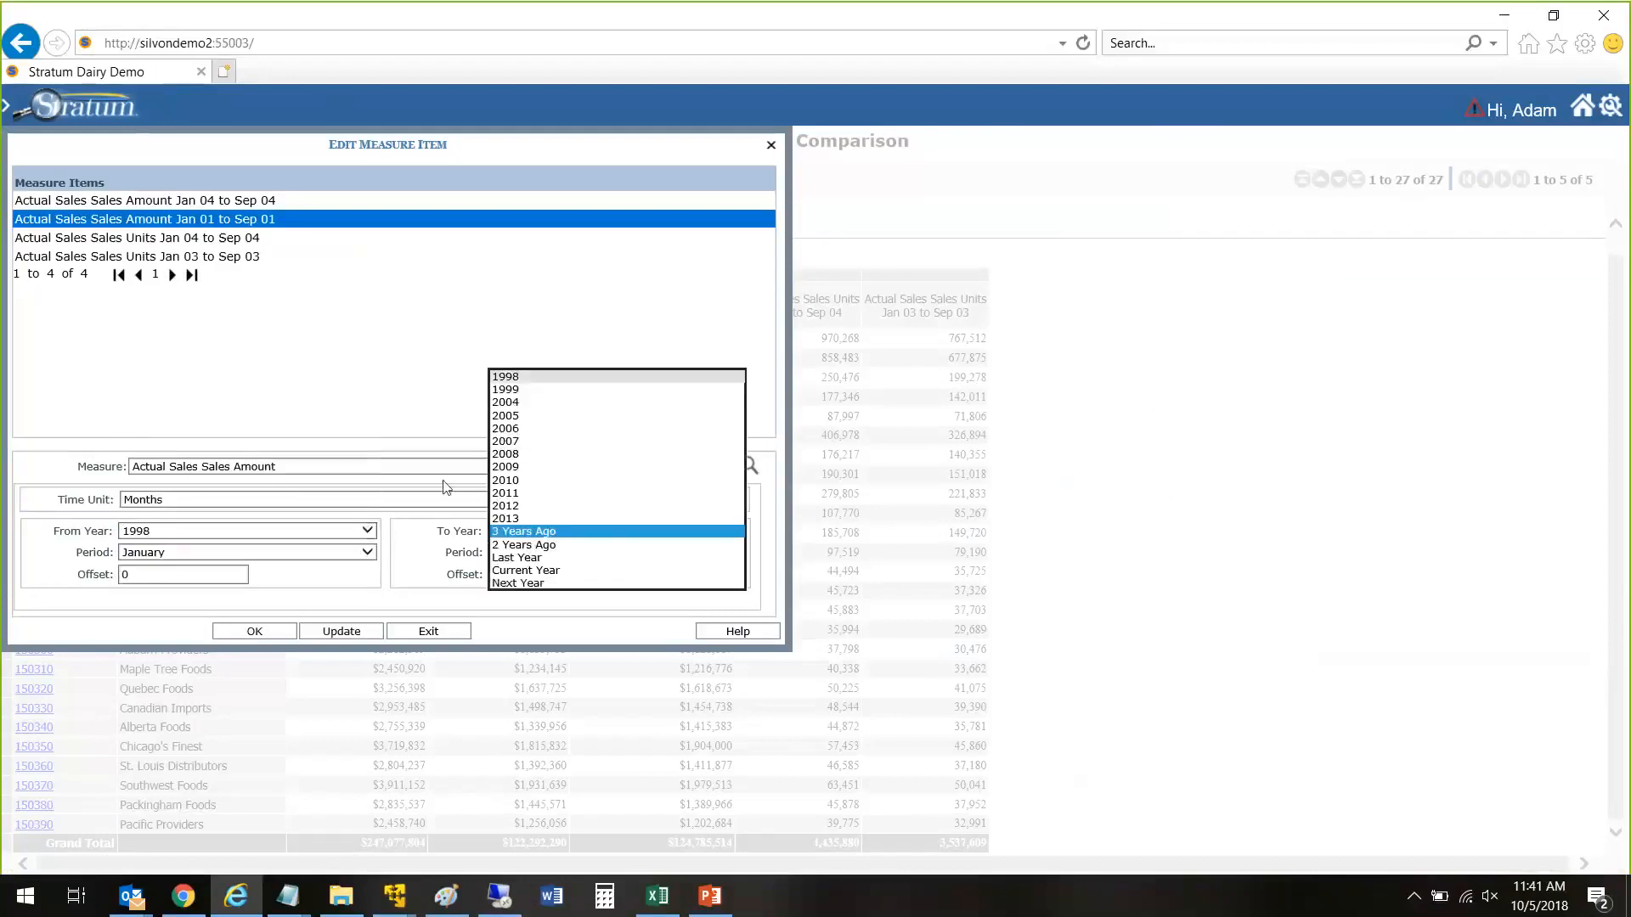
pyautogui.click(332, 634)
pyautogui.click(427, 630)
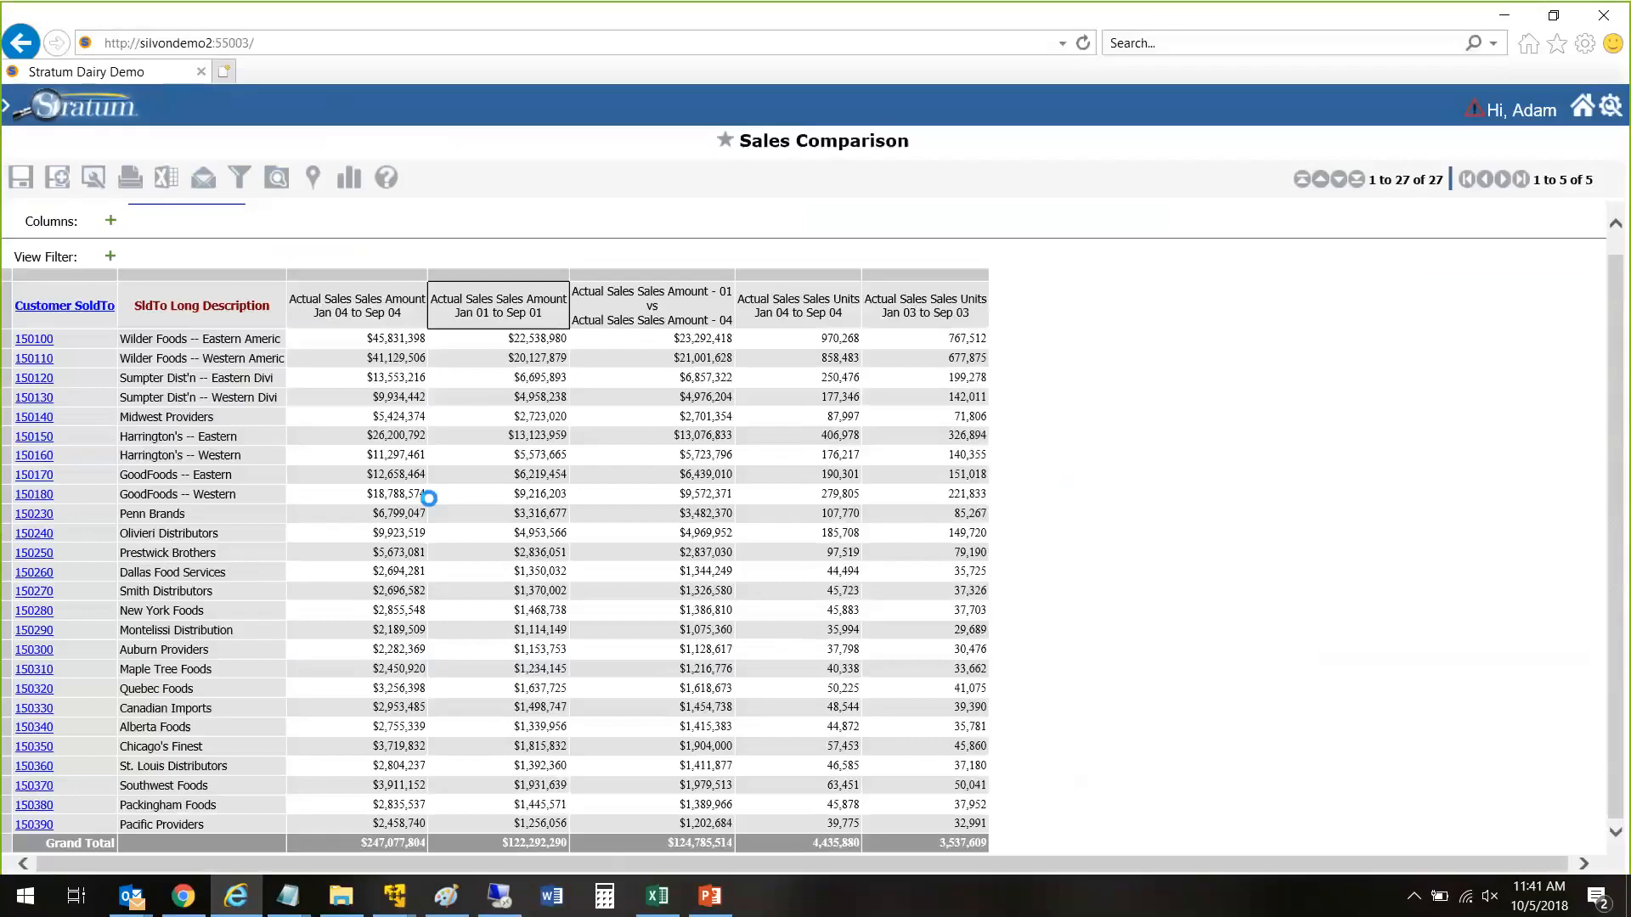
# Step: Update the Actual Sales Sales Amount Jan 01 to Sep 01 measure to run from January 1998 to January 1998
pyautogui.click(527, 309)
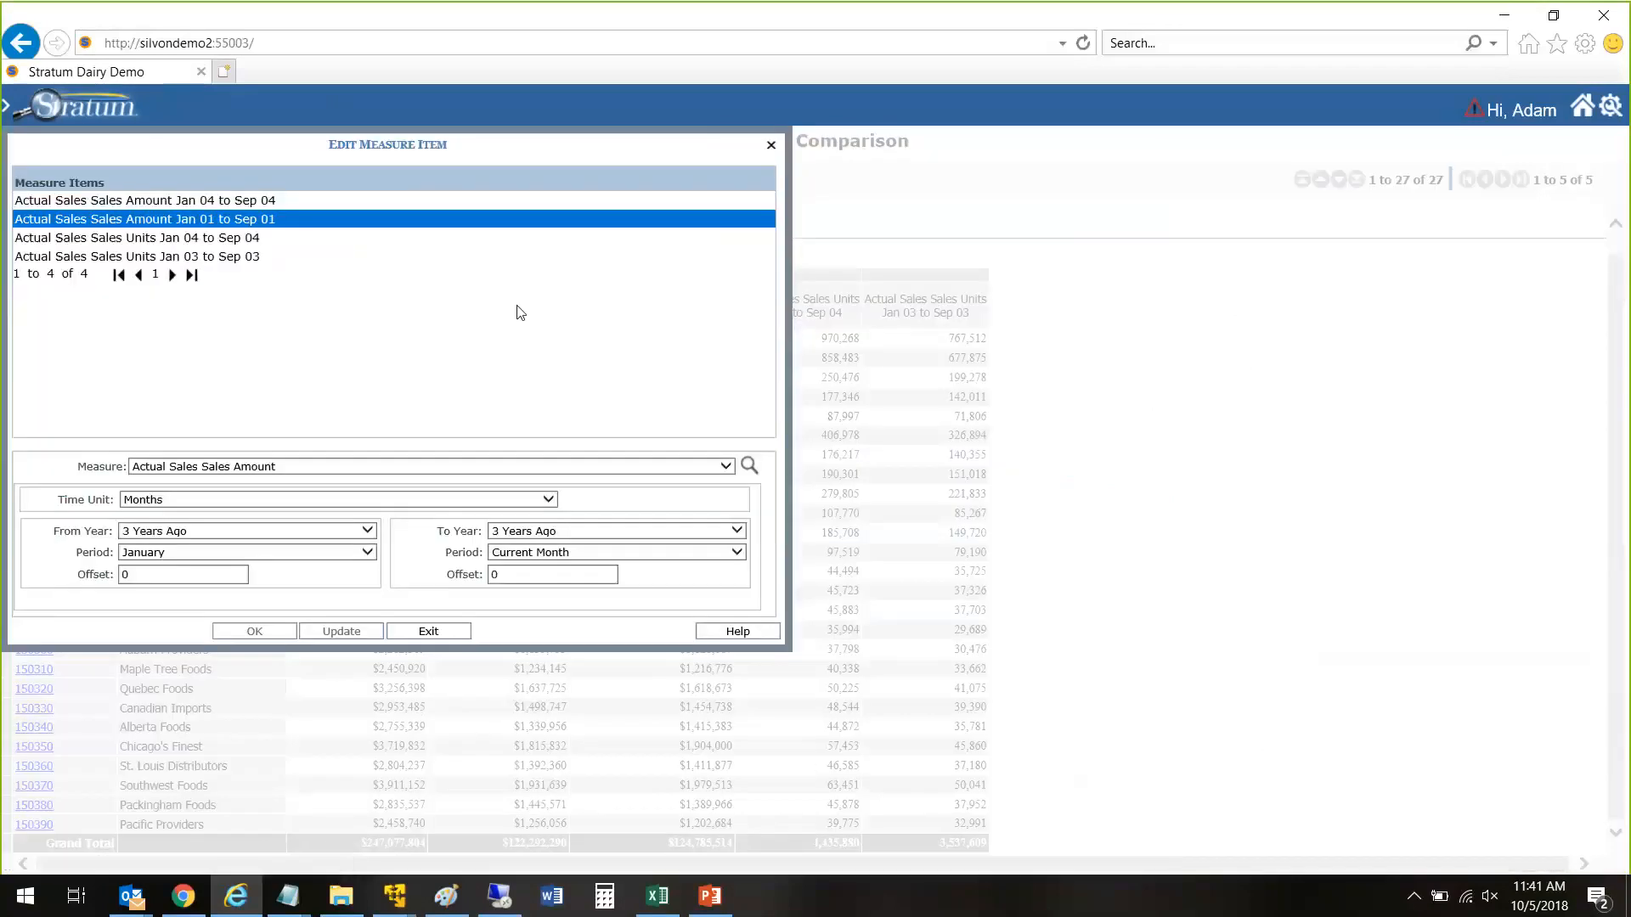
pyautogui.click(158, 531)
pyautogui.click(133, 377)
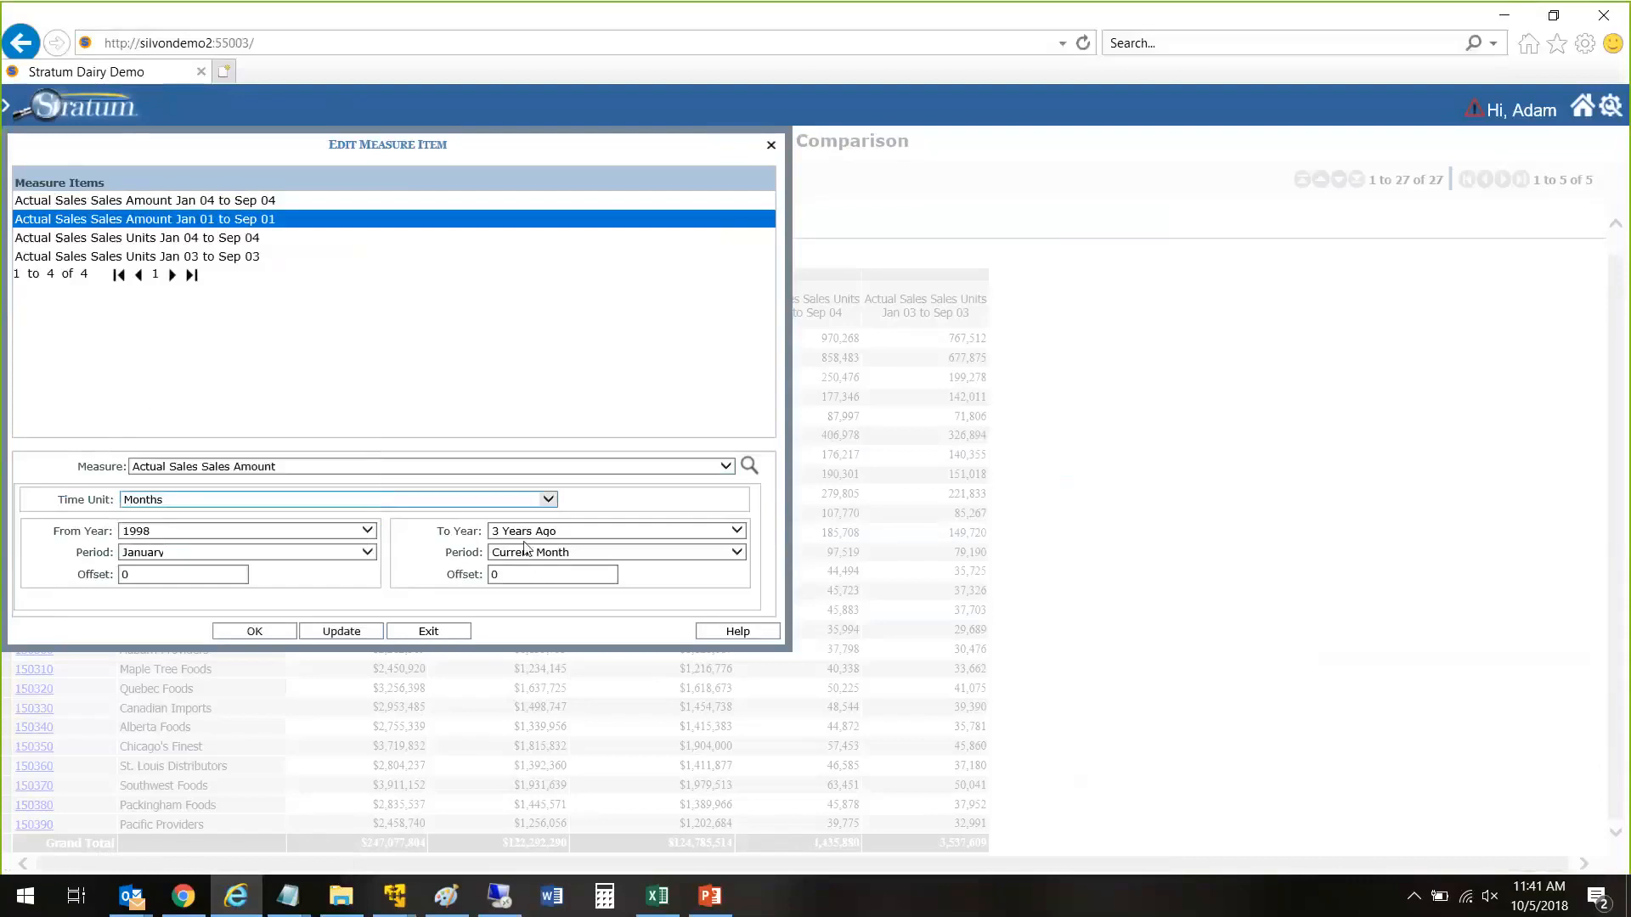
pyautogui.click(736, 531)
pyautogui.click(520, 381)
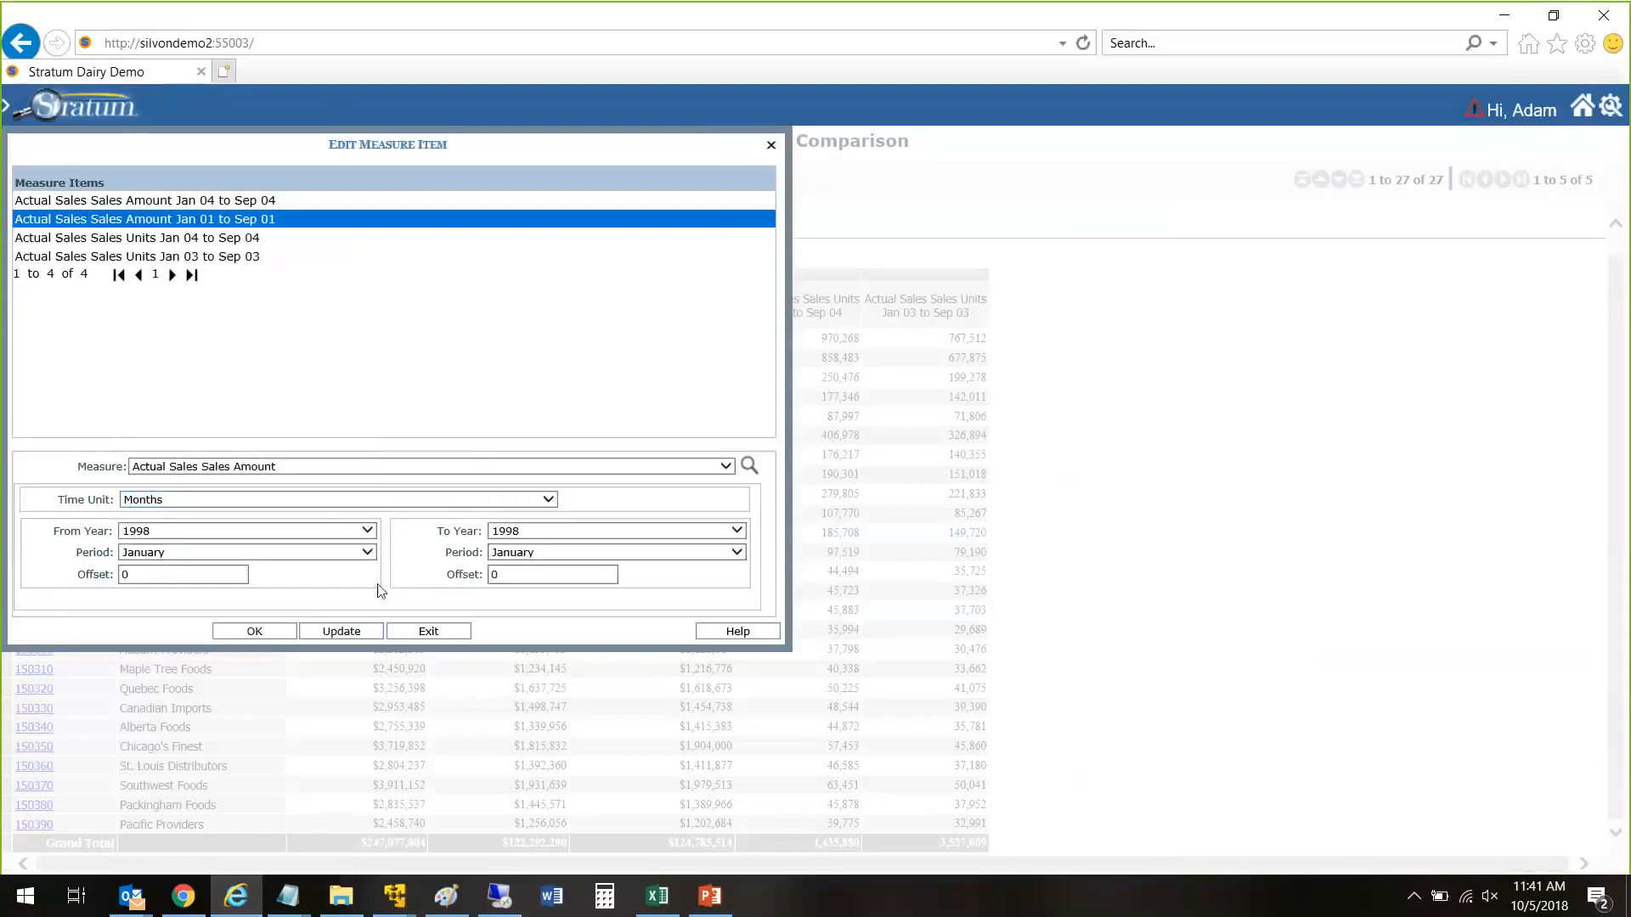
pyautogui.click(363, 636)
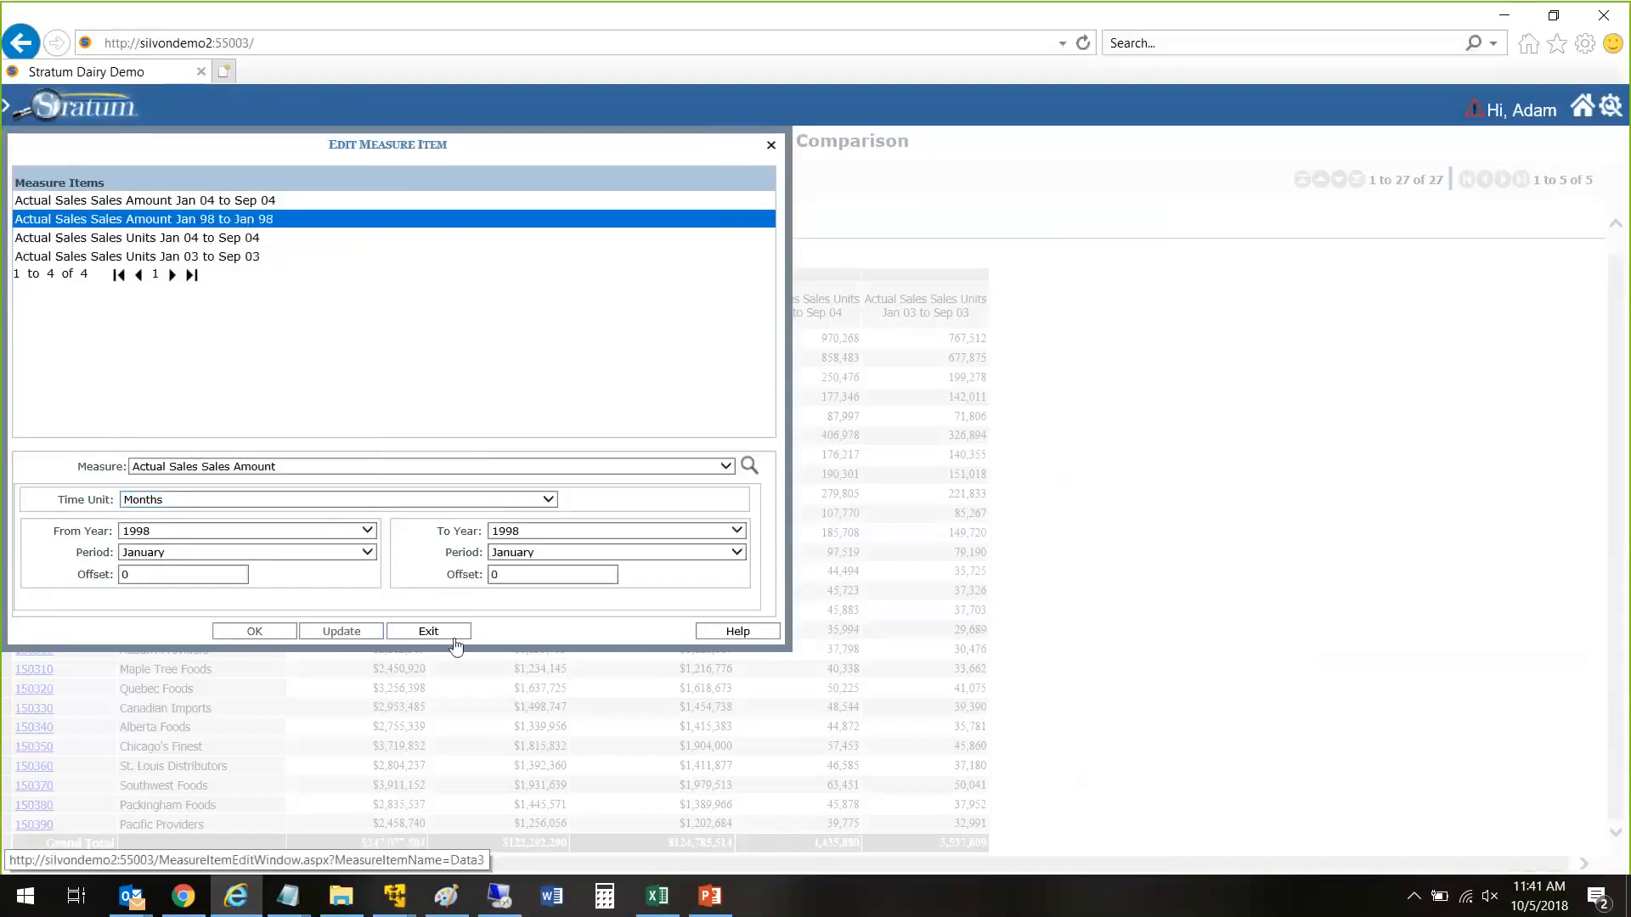
pyautogui.click(428, 631)
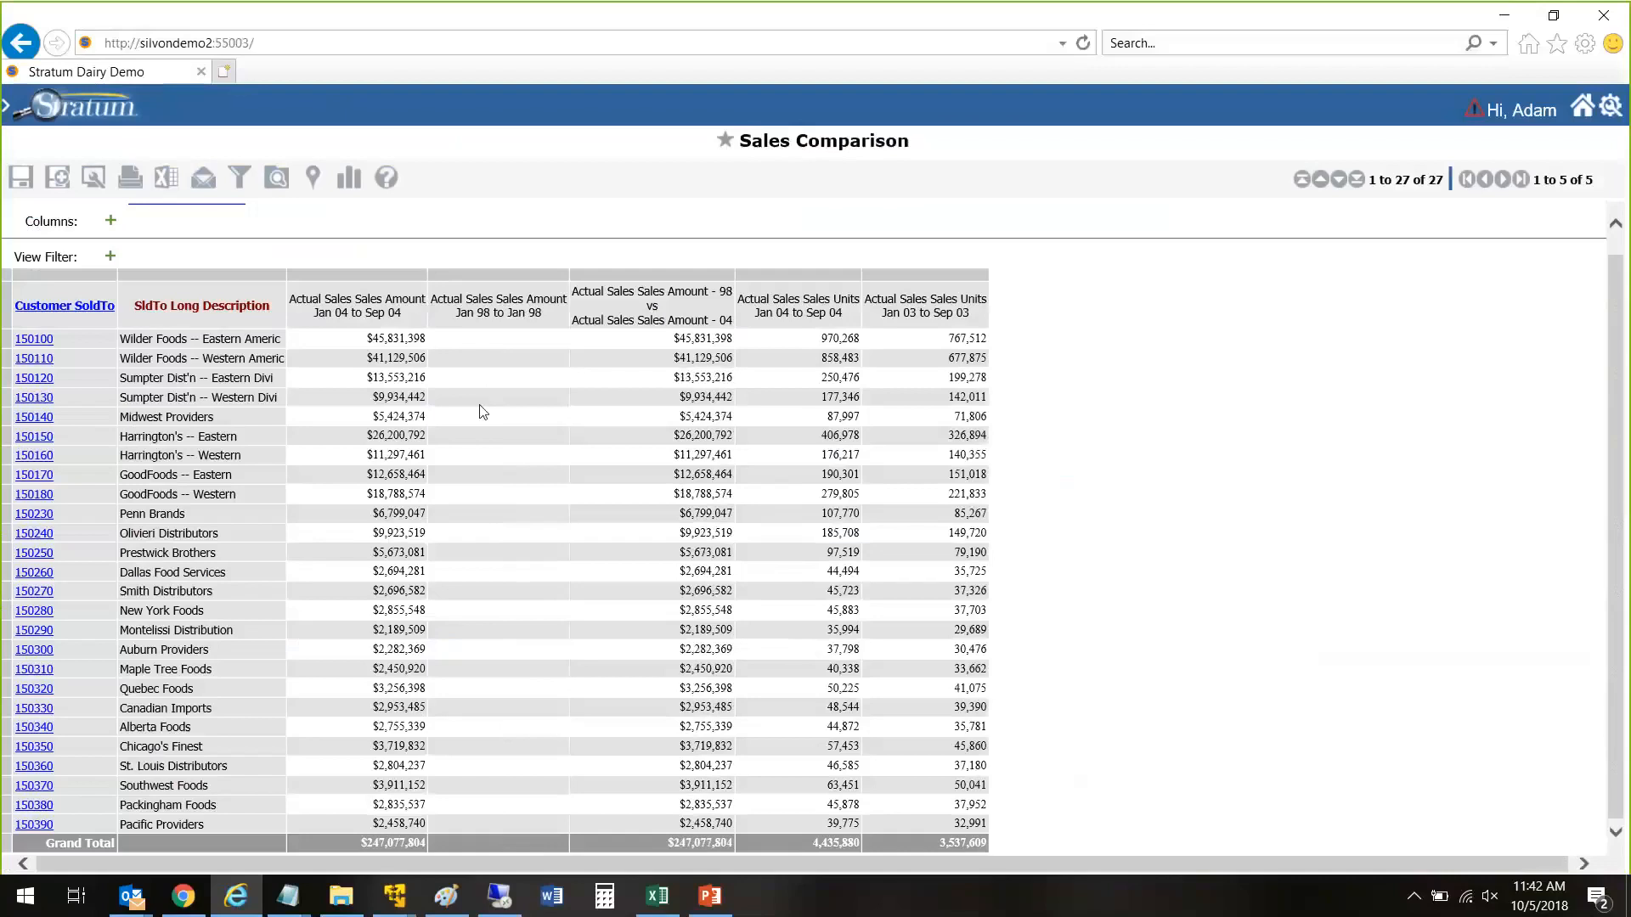
# Step: Insert a calculated measure item from the Actual Sales Sales Amount Jan 98 to Jan 98 column and expand the available hierarchies and measure items
pyautogui.rightClick(512, 308)
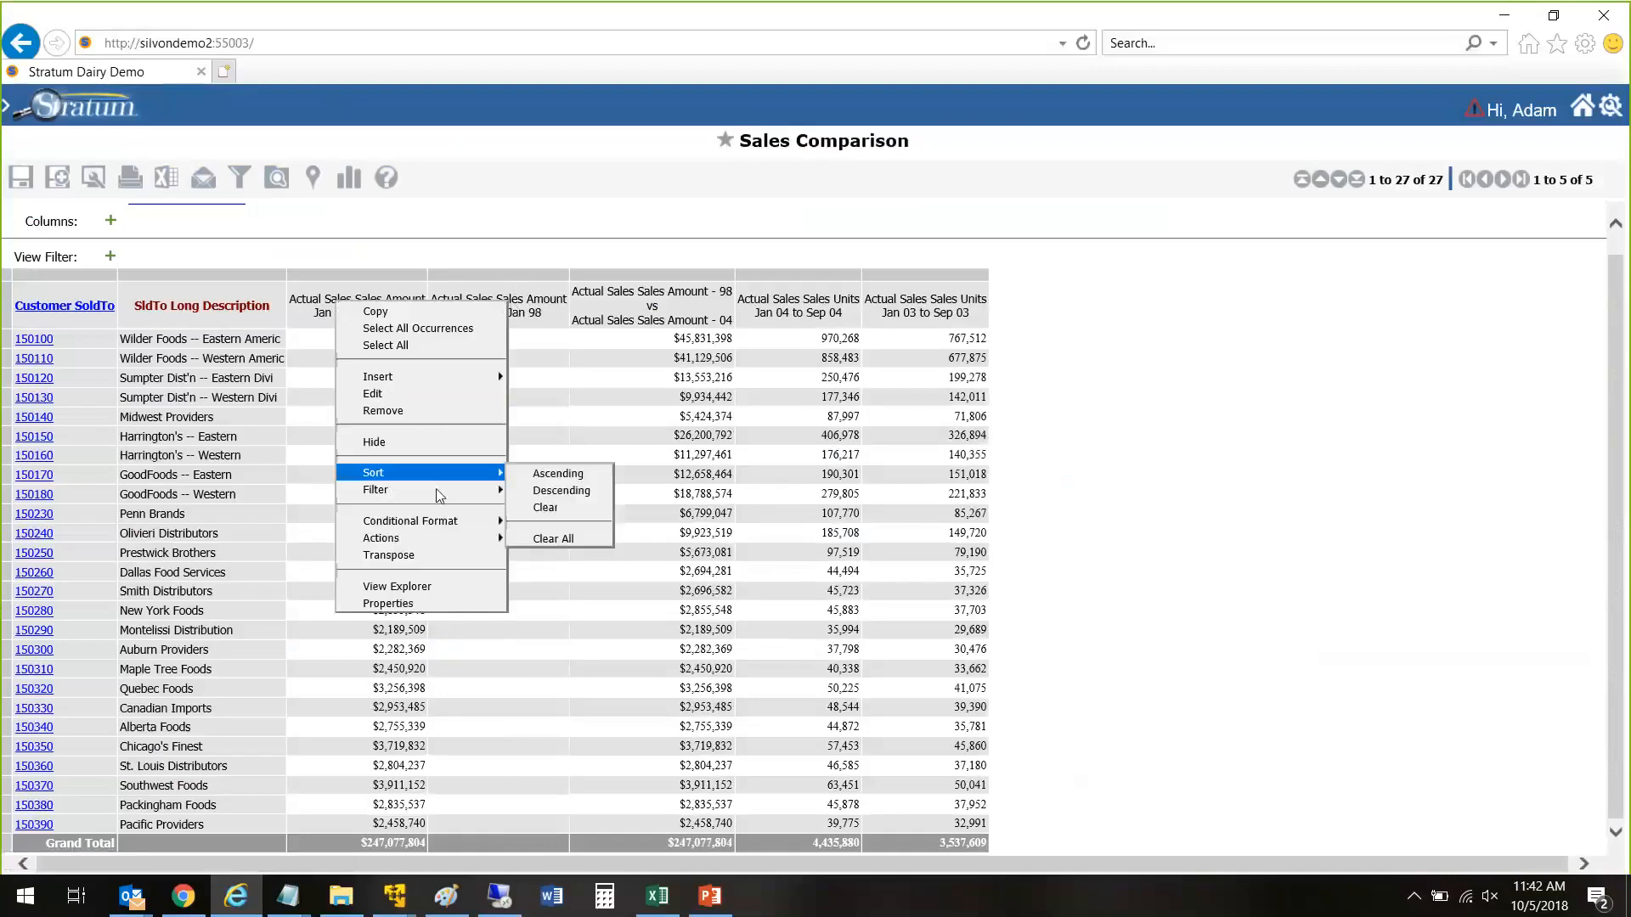
pyautogui.moveTo(453, 497)
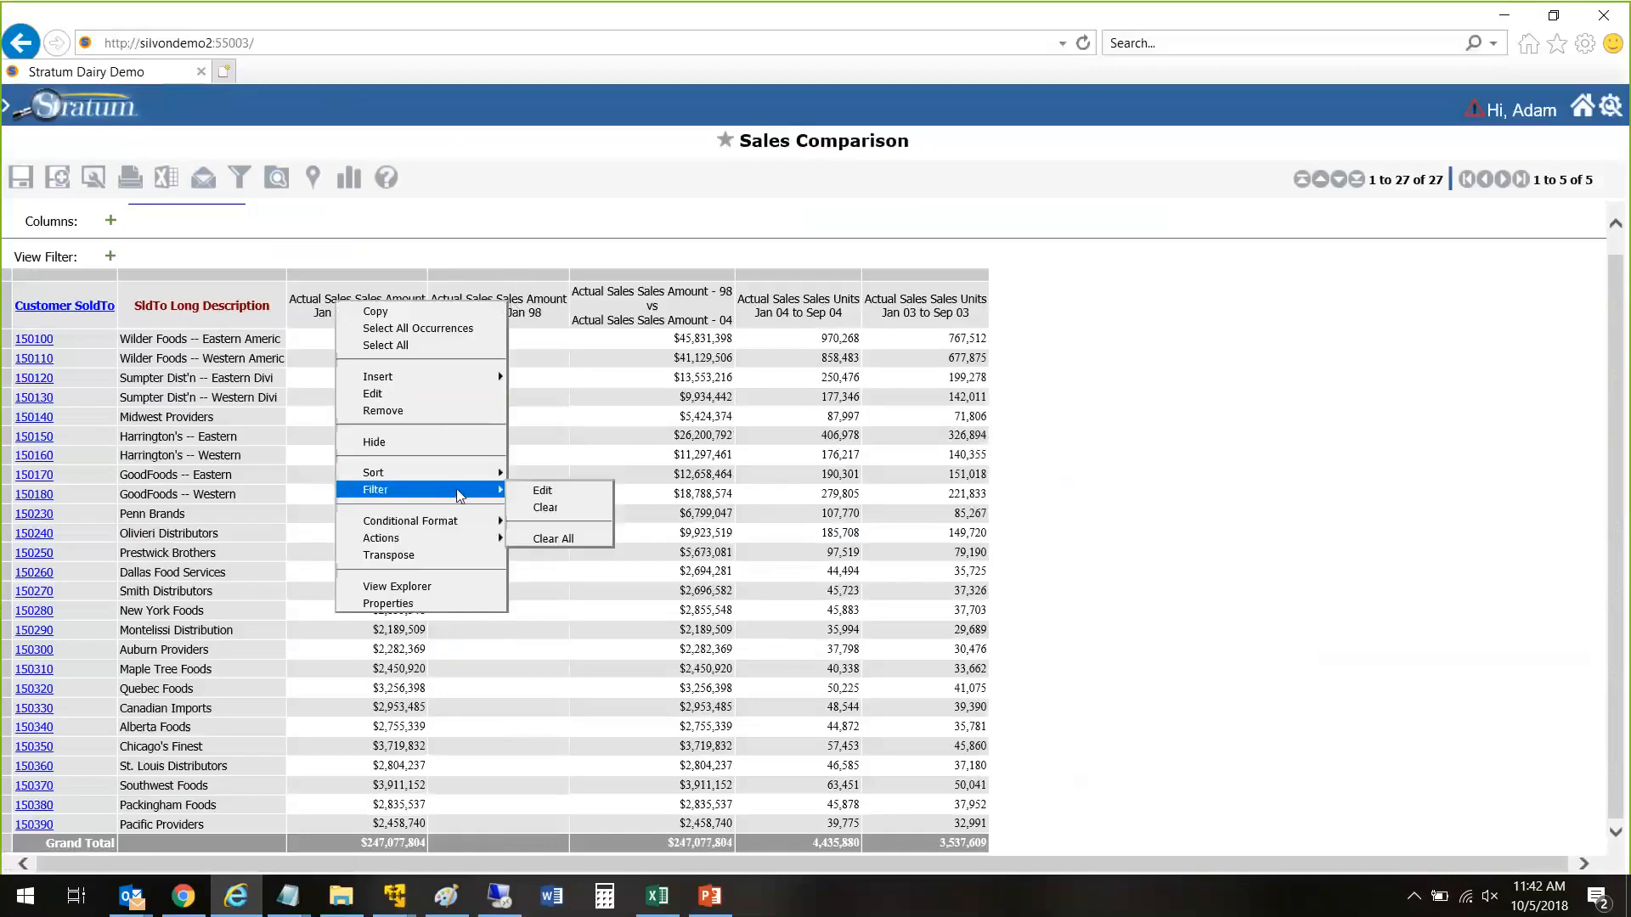
pyautogui.rightClick(544, 312)
pyautogui.moveTo(471, 384)
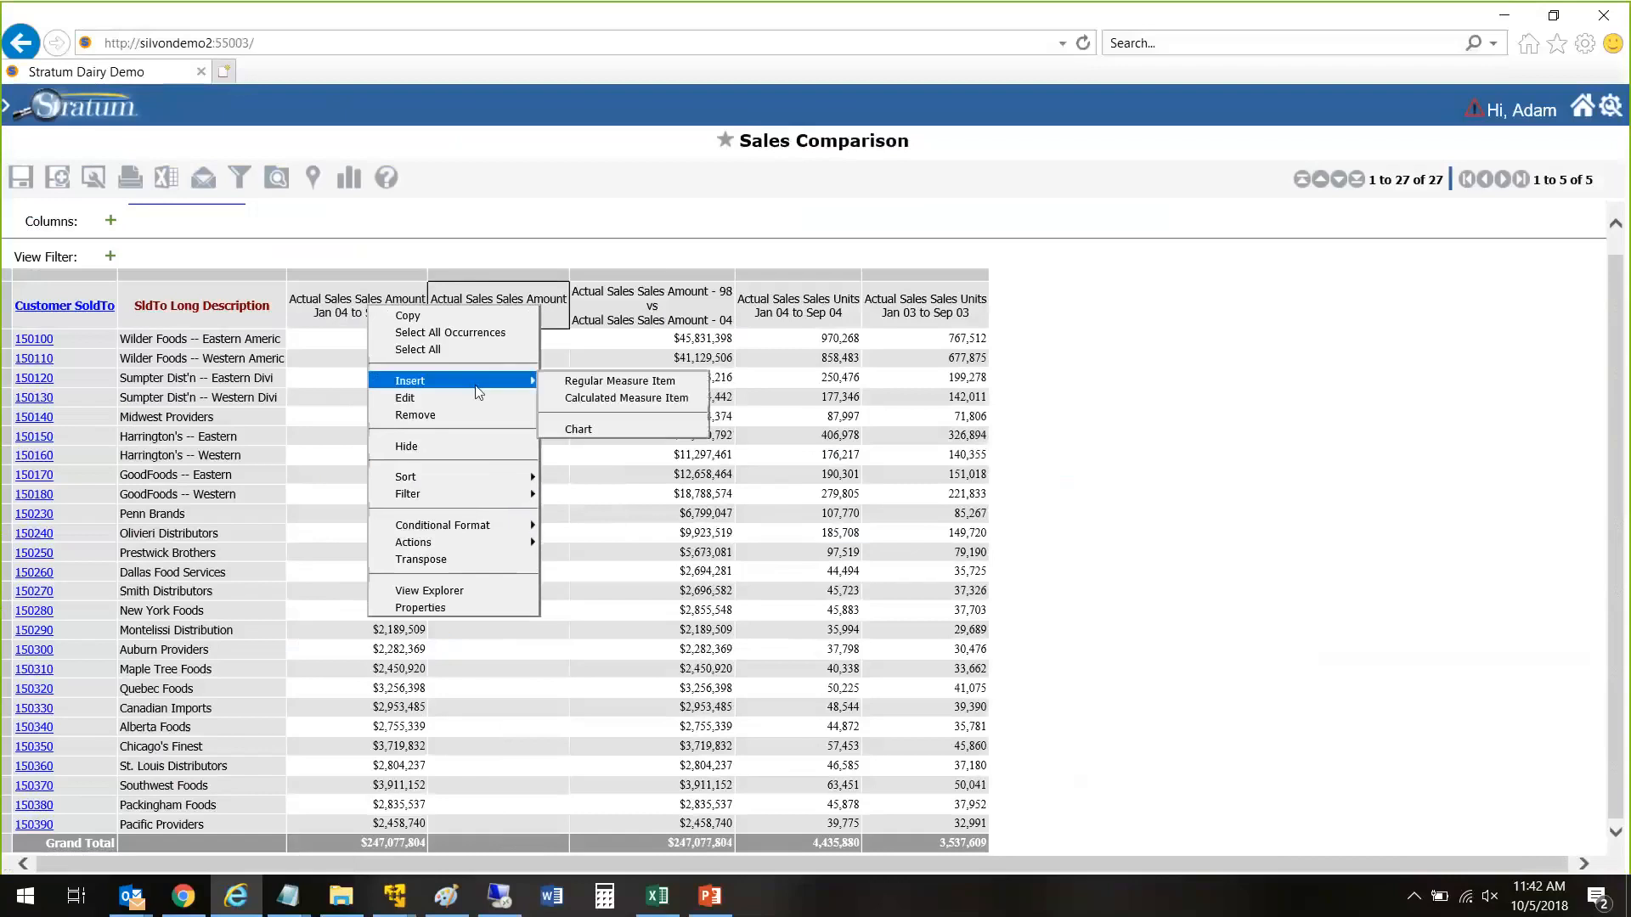
pyautogui.click(602, 401)
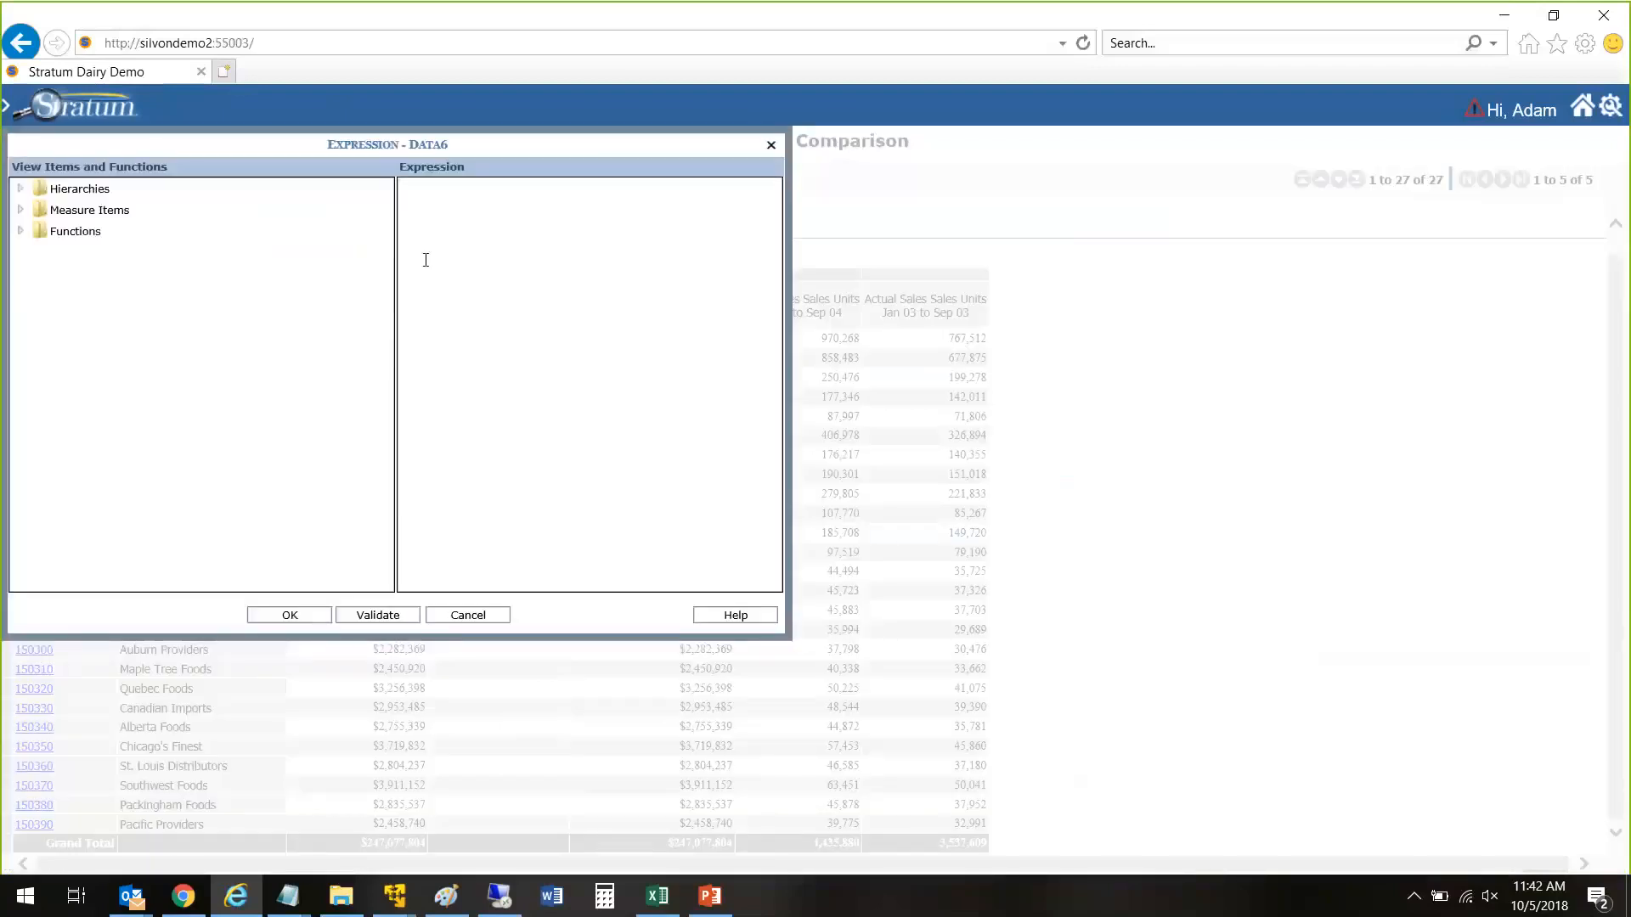
pyautogui.click(20, 189)
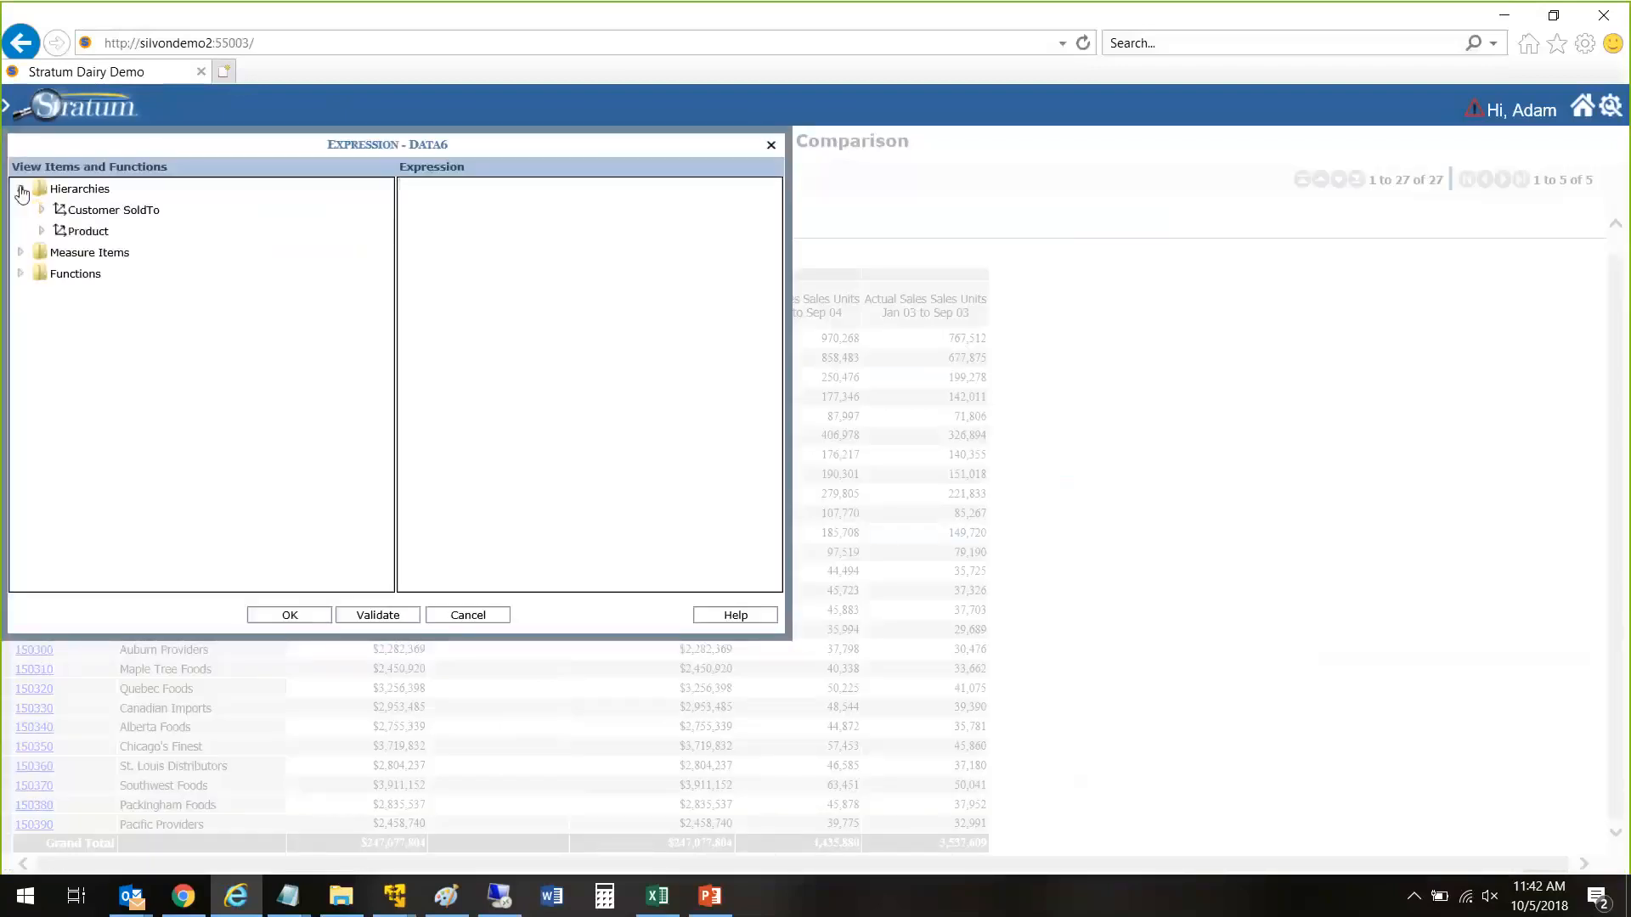
pyautogui.click(20, 252)
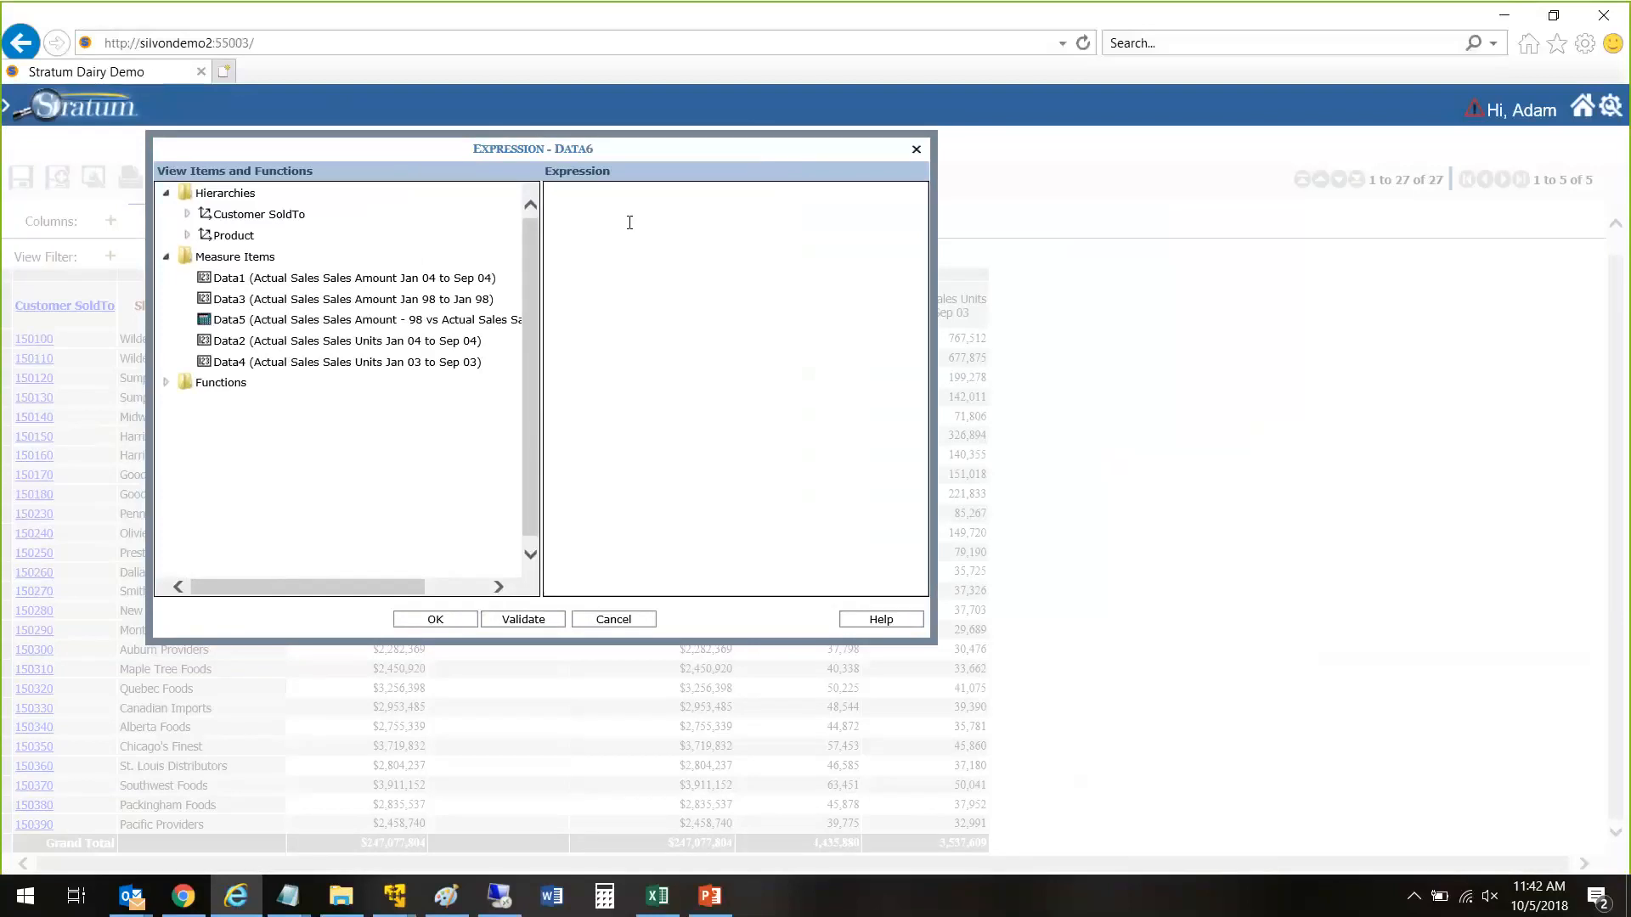
# Step: Start the expression with an iif that returns 1 when Data1 (Jan 04 to Sep 04) is >0 and Data3 (Jan 98 to Jan 98) is =0
pyautogui.write('iif(')
pyautogui.moveTo(484, 284); pyautogui.dragTo(785, 222)
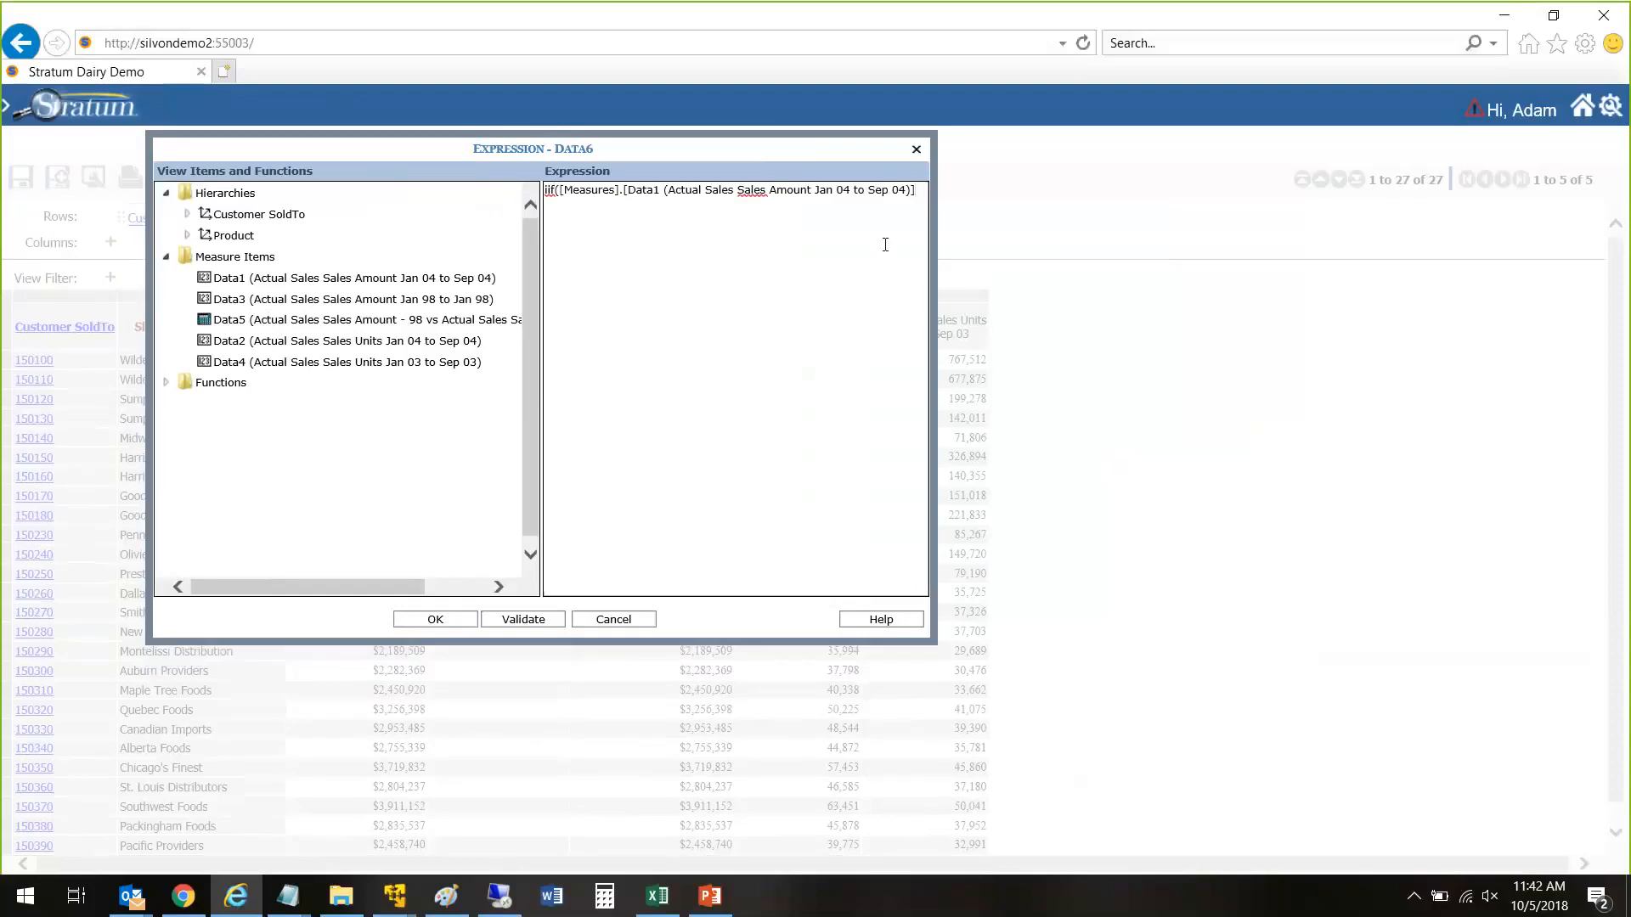
pyautogui.write('>0 and')
pyautogui.doubleClick(490, 295)
pyautogui.write('=0,1')
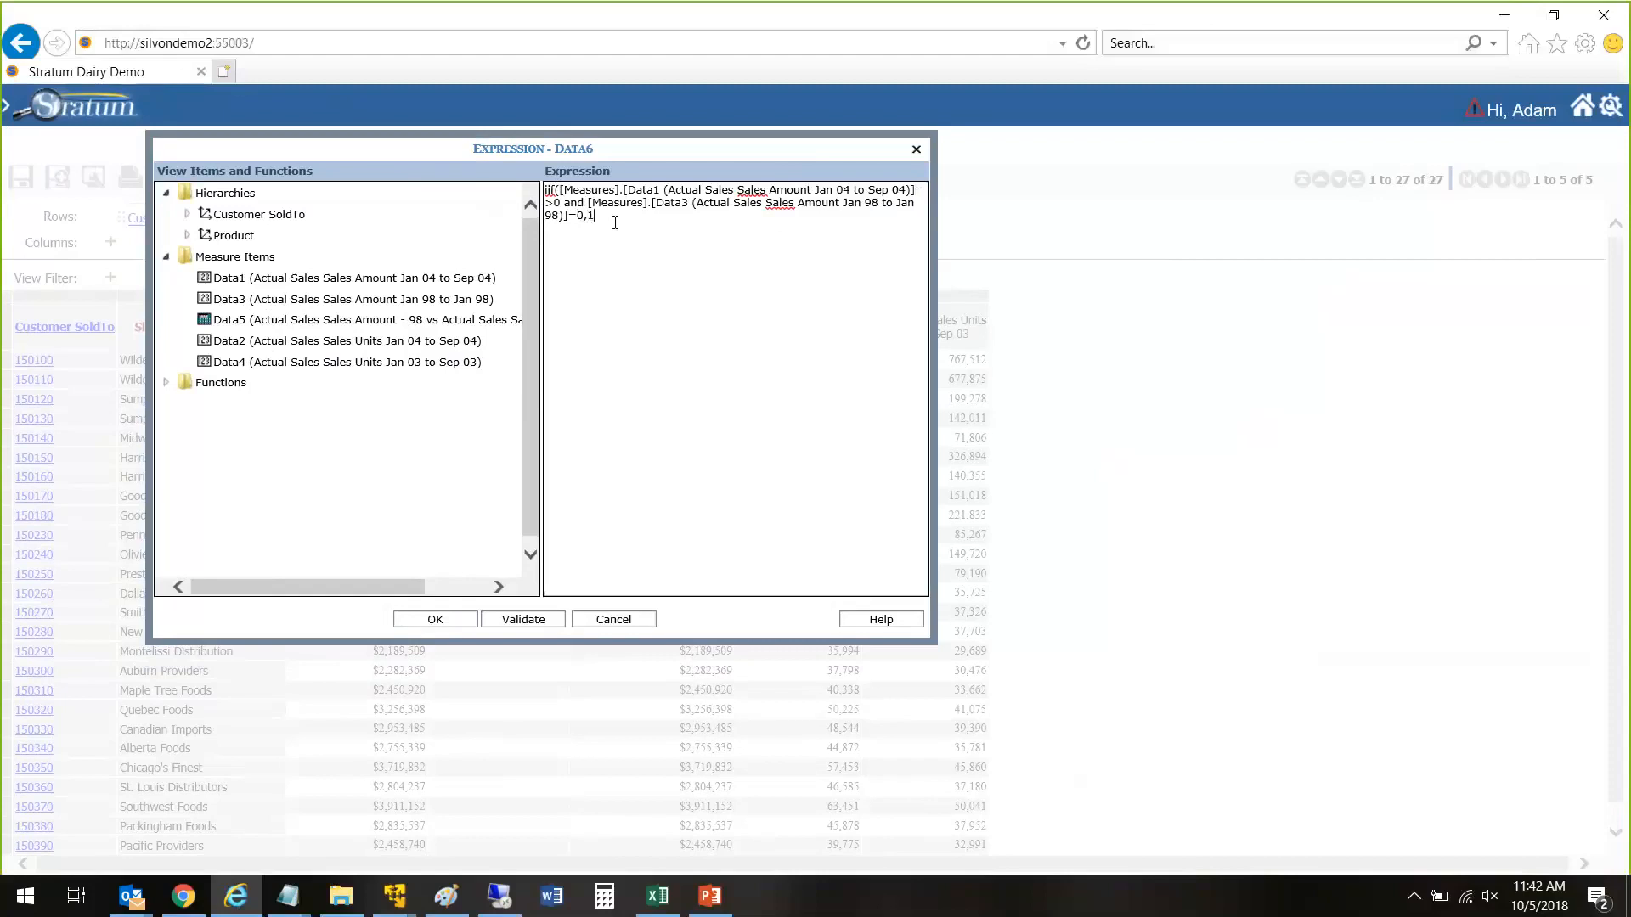
pyautogui.write(',els')
pyautogui.press('BackSpace')
pyautogui.press('BackSpace')
pyautogui.press('BackSpace')
pyautogui.press('BackSpace')
# Step: Complete the iif expression with the fallback calculation (Data1 - Data3)/Data3, using the two Actual Sales Sales Amount measures
pyautogui.write('(')
pyautogui.doubleClick(454, 285)
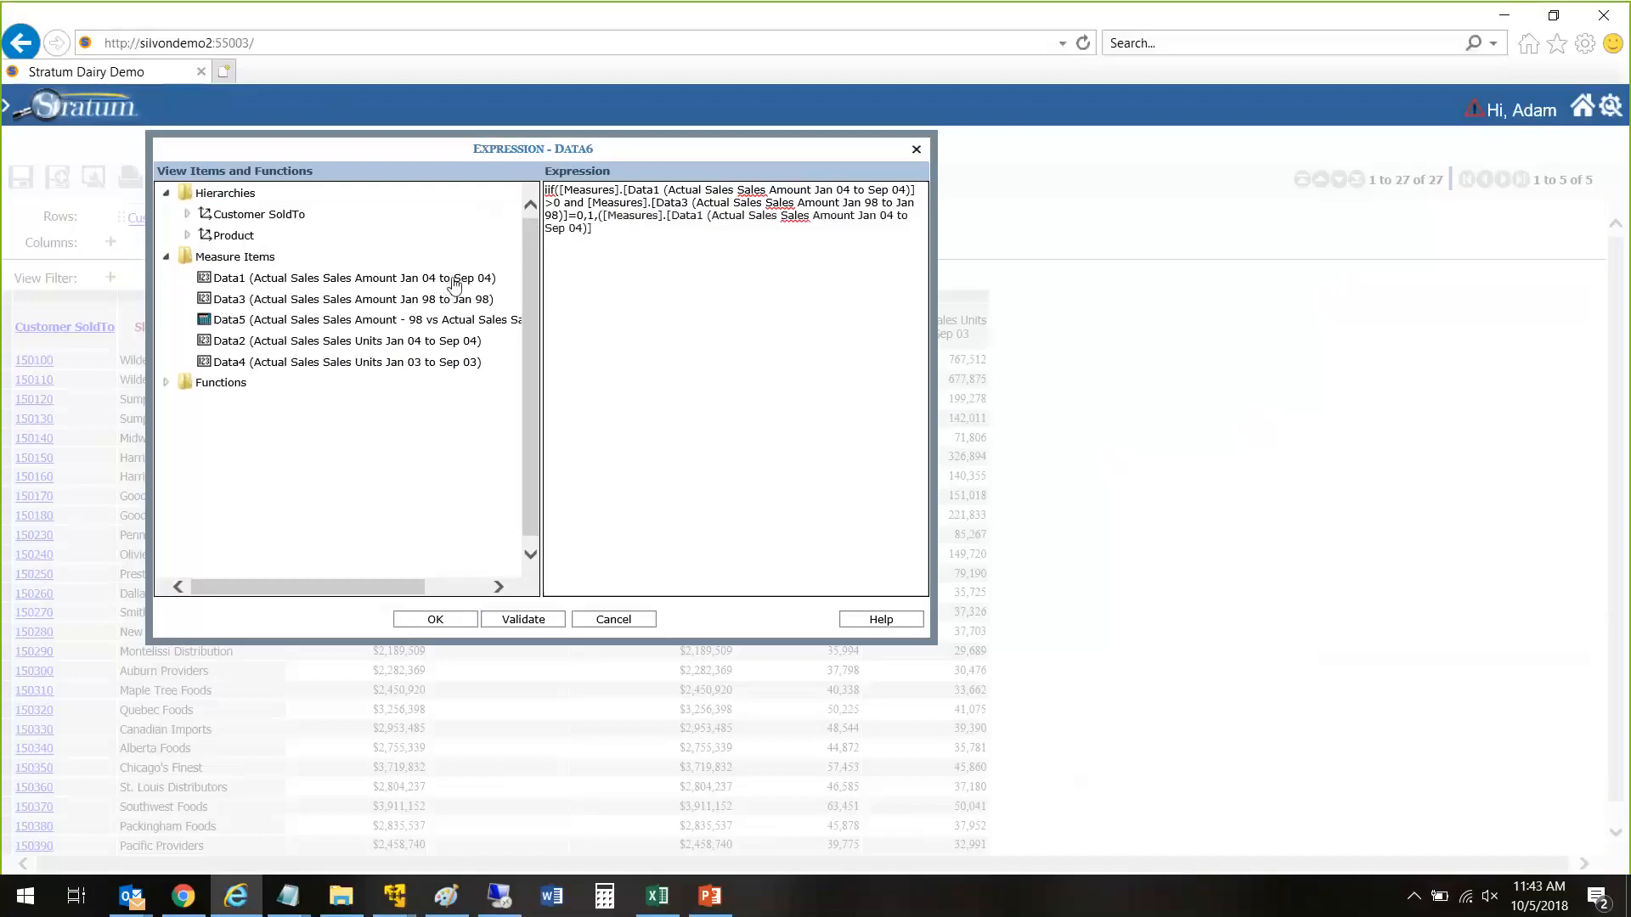
pyautogui.click(627, 235)
pyautogui.doubleClick(436, 305)
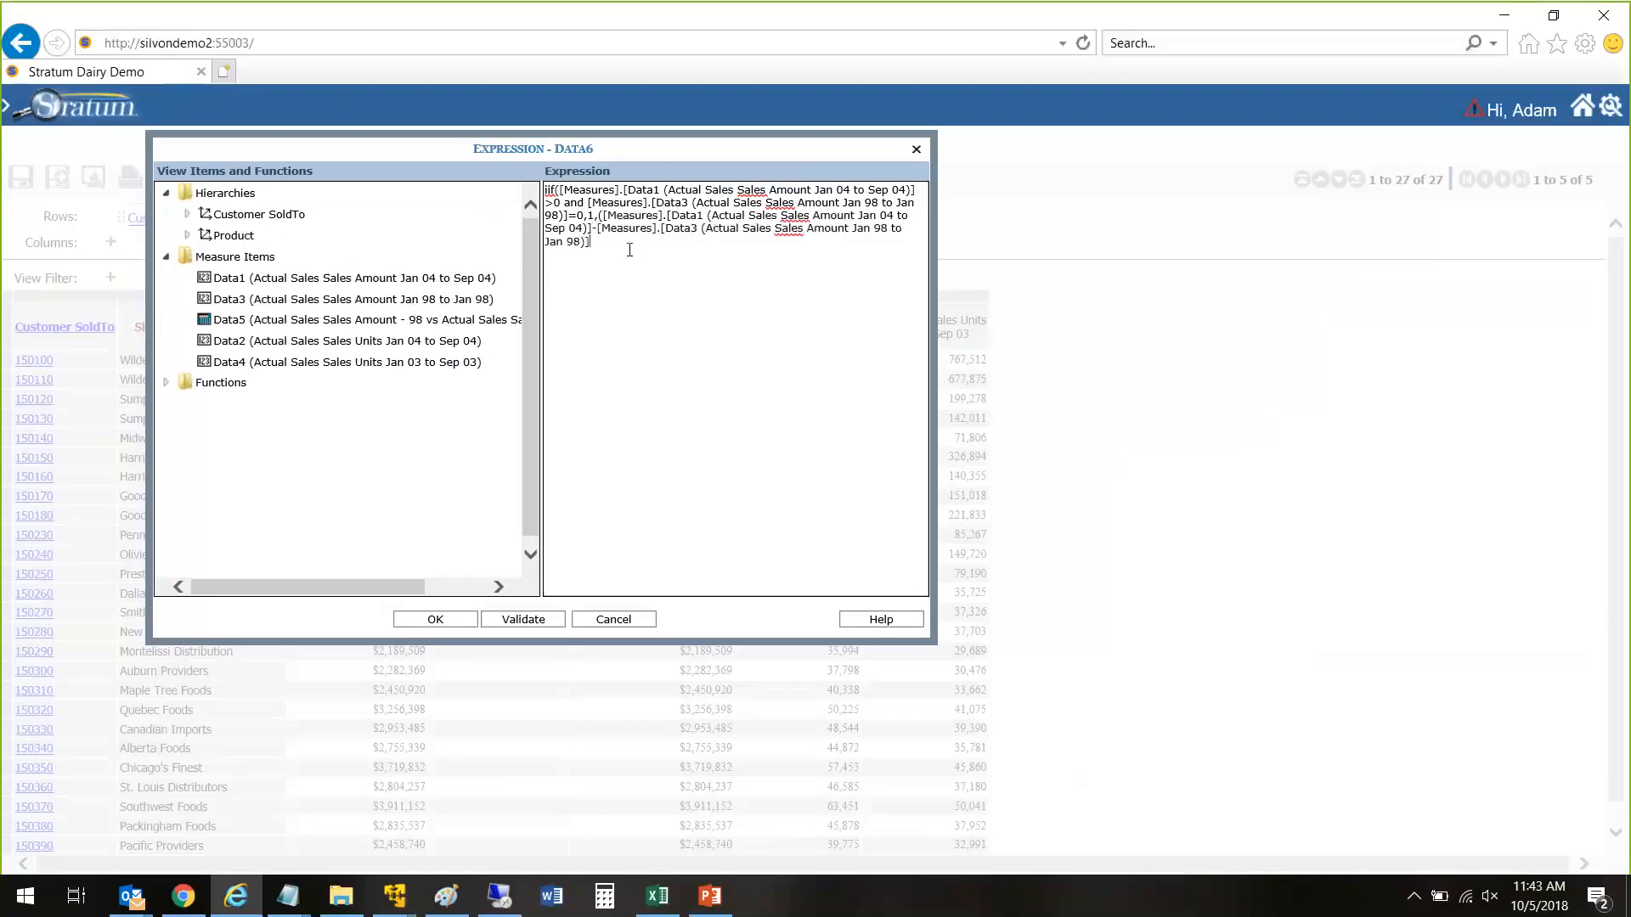
pyautogui.write(')/')
pyautogui.doubleClick(335, 301)
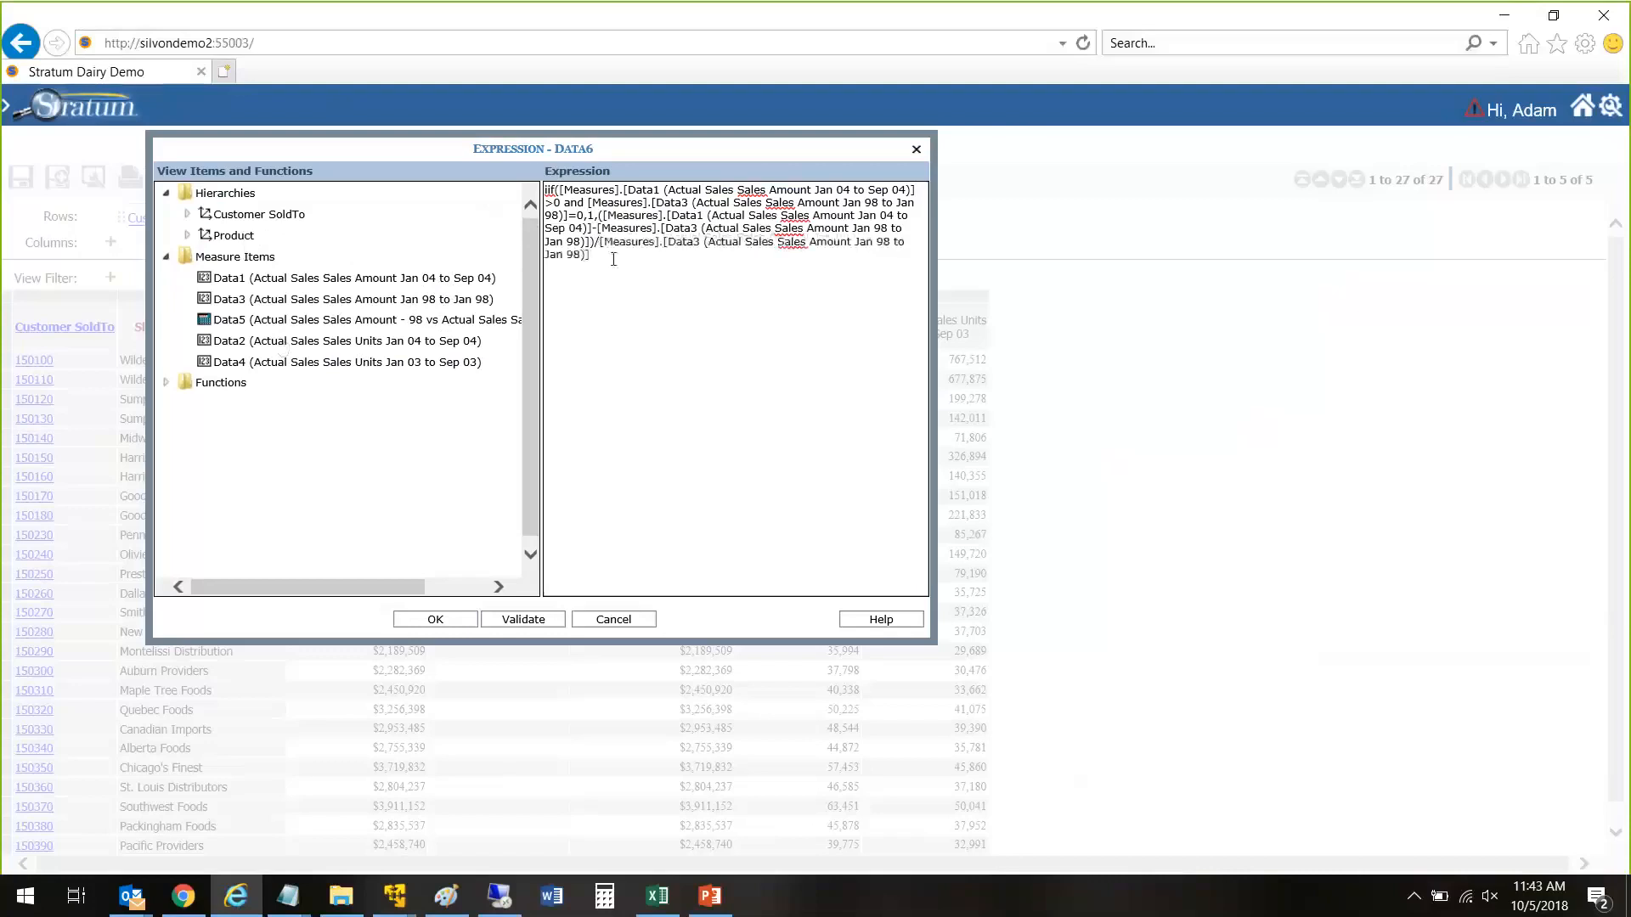
pyautogui.write(')')
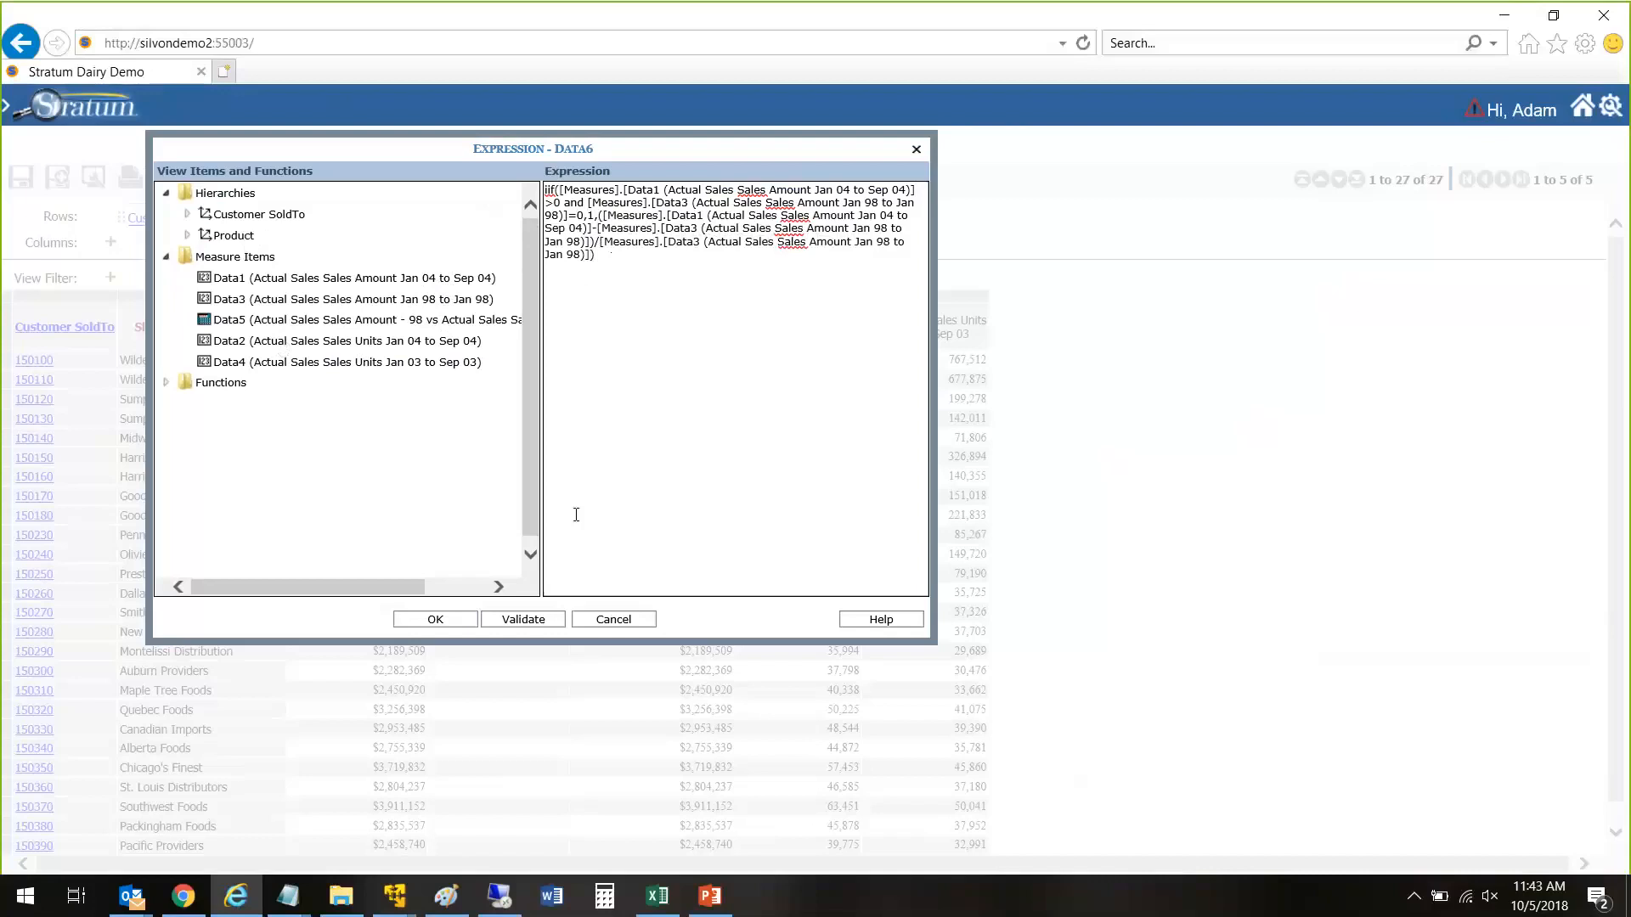
# Step: Validate the iif expression and add the calculated measure to the view
pyautogui.click(550, 623)
pyautogui.click(253, 265)
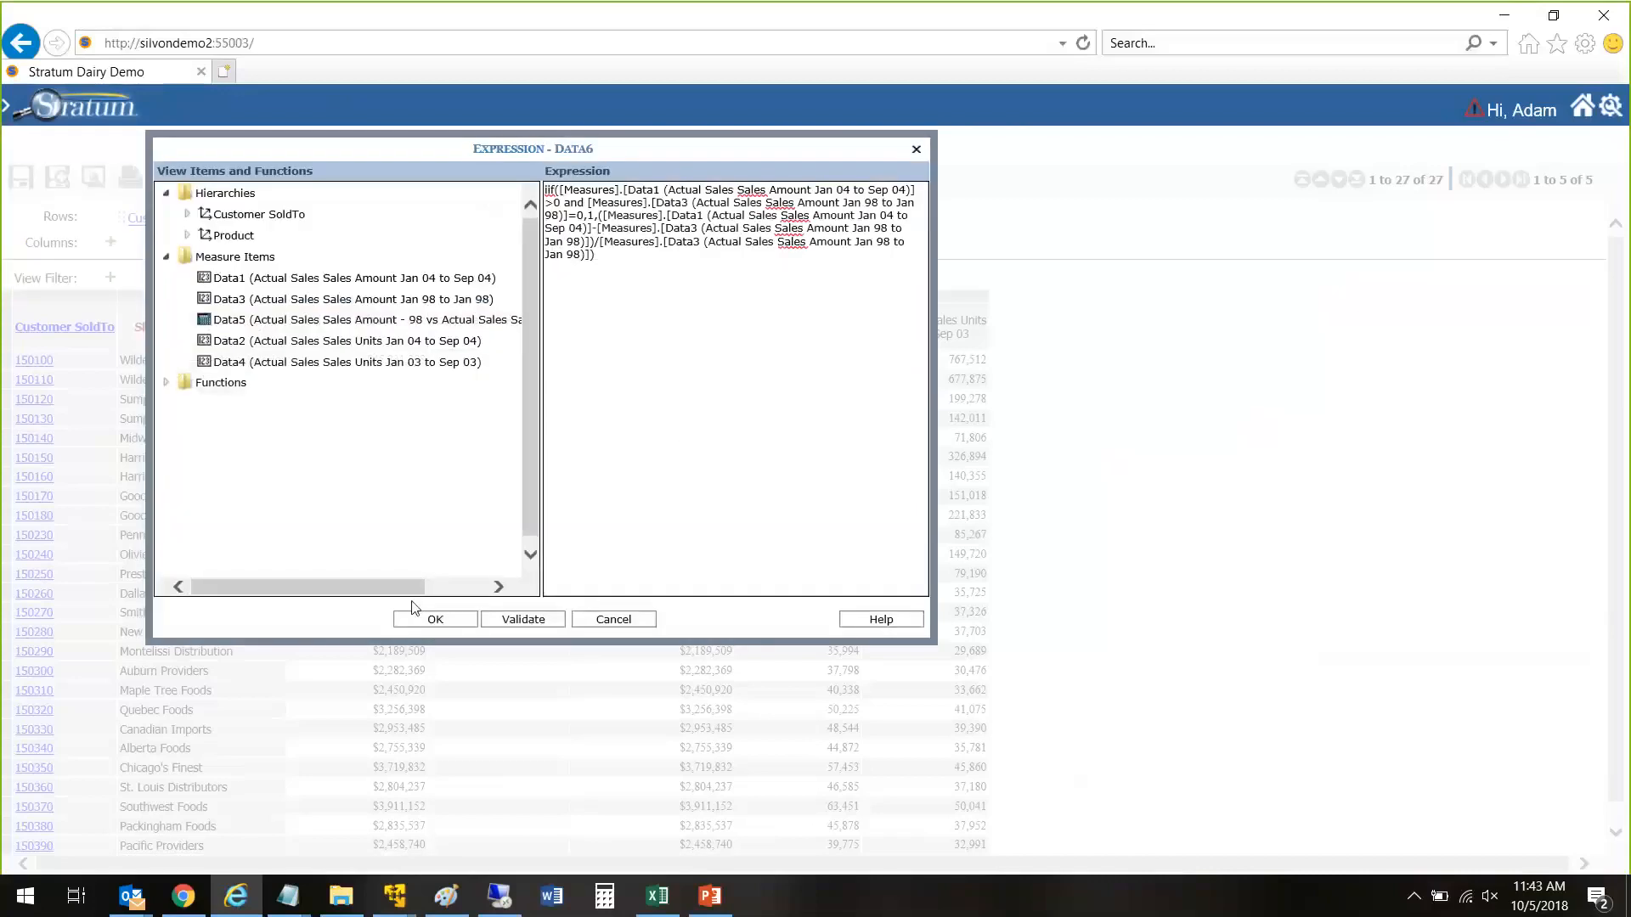
pyautogui.click(435, 619)
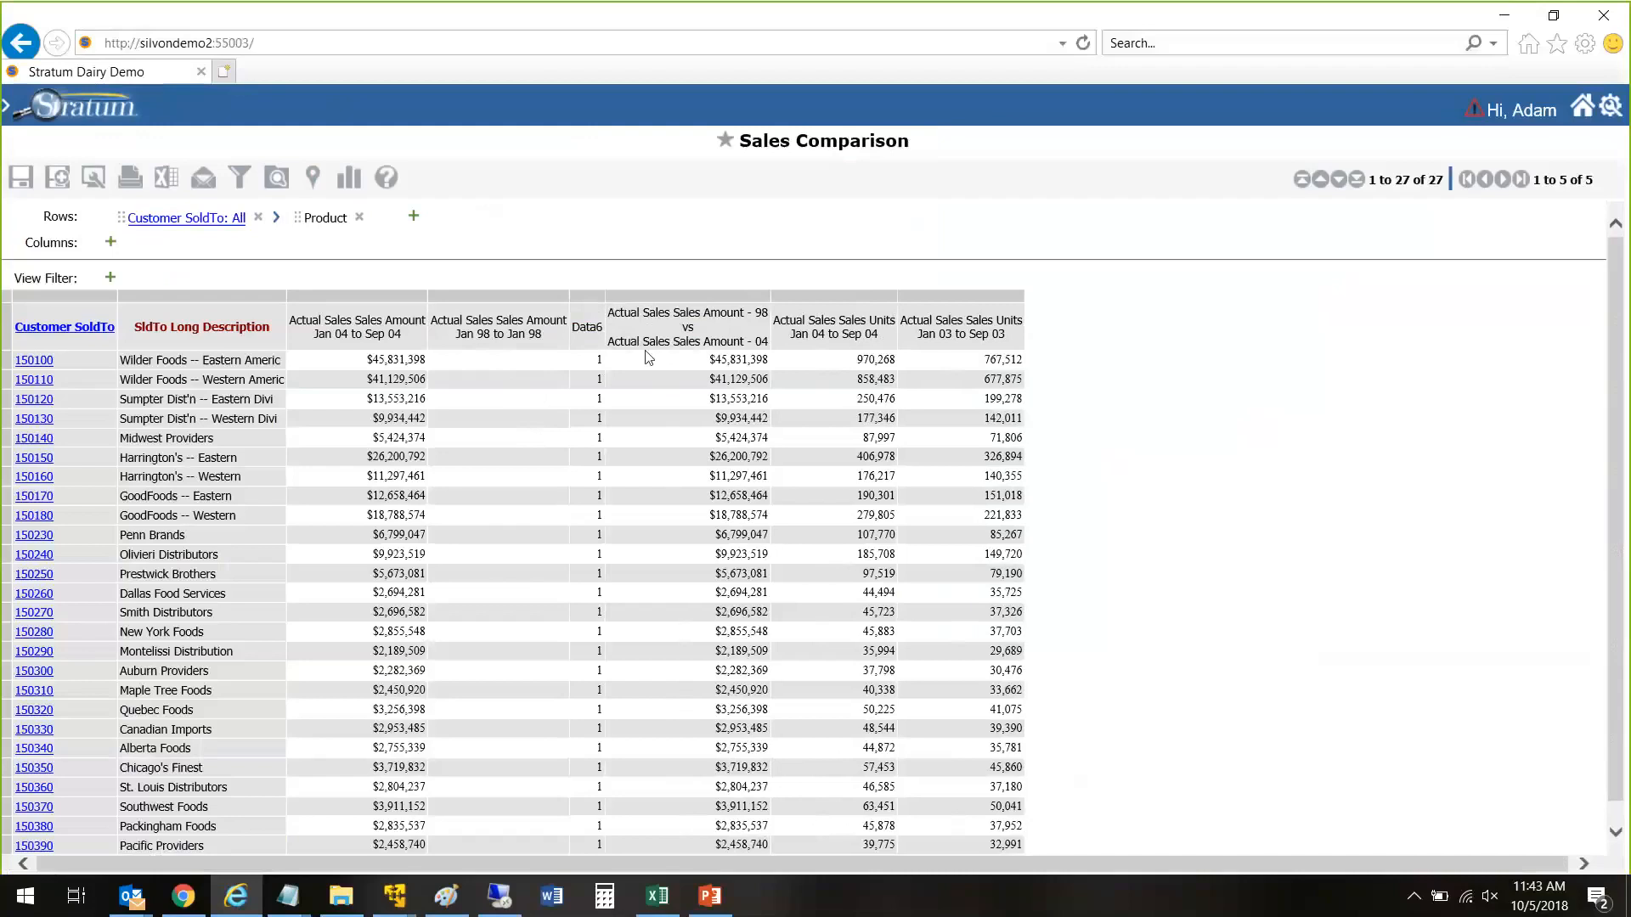
pyautogui.rightClick(598, 327)
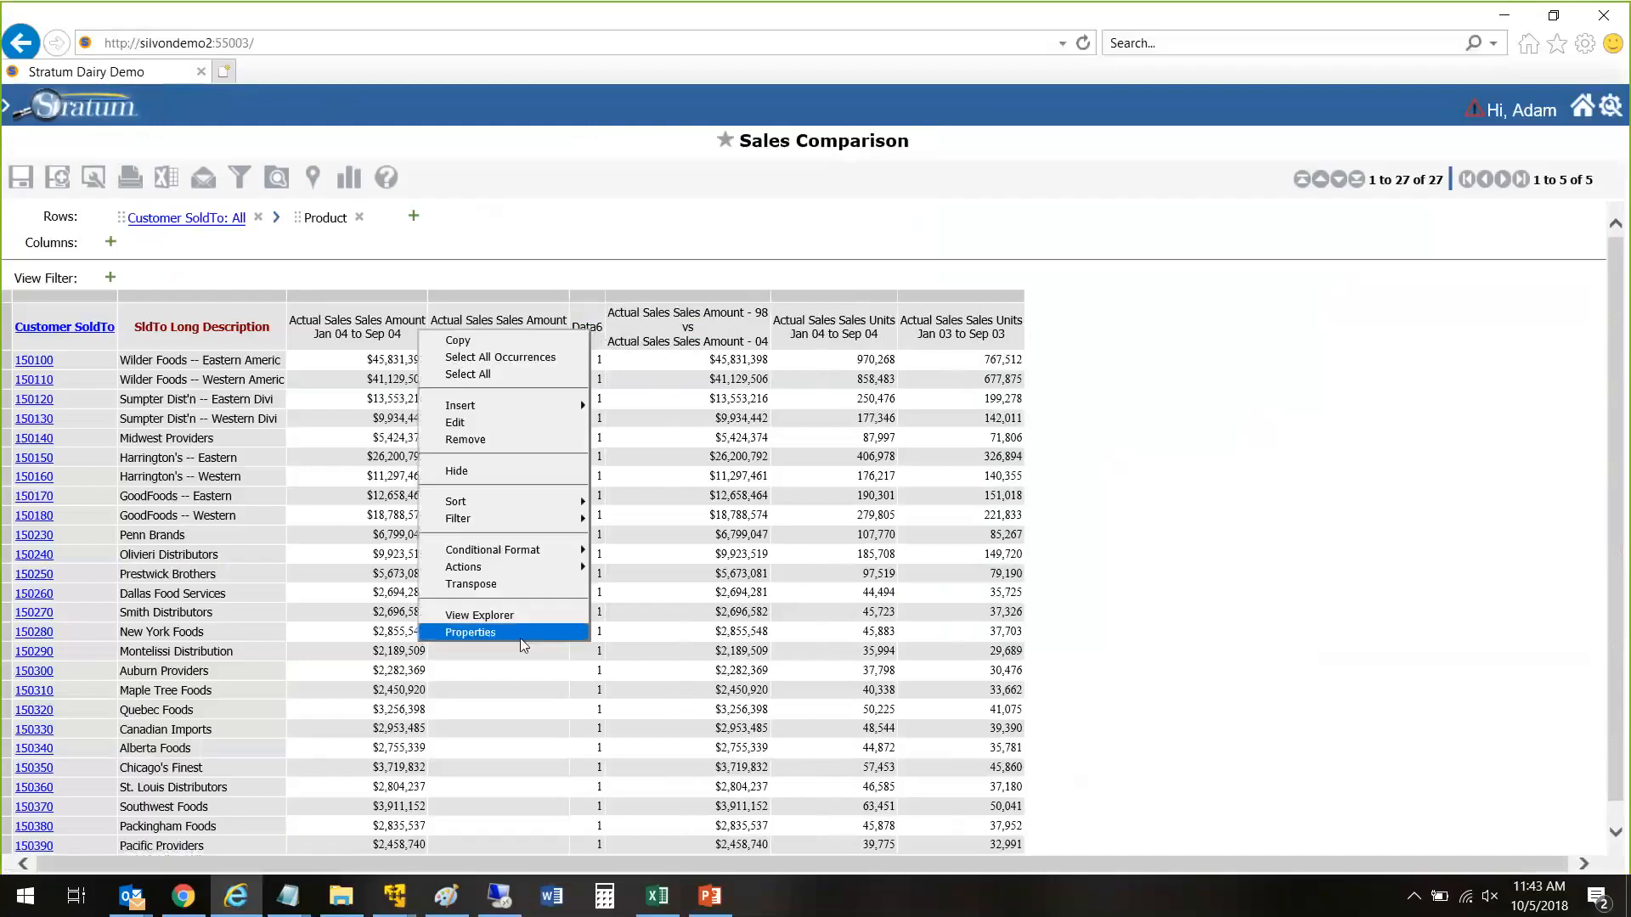
pyautogui.moveTo(502, 502)
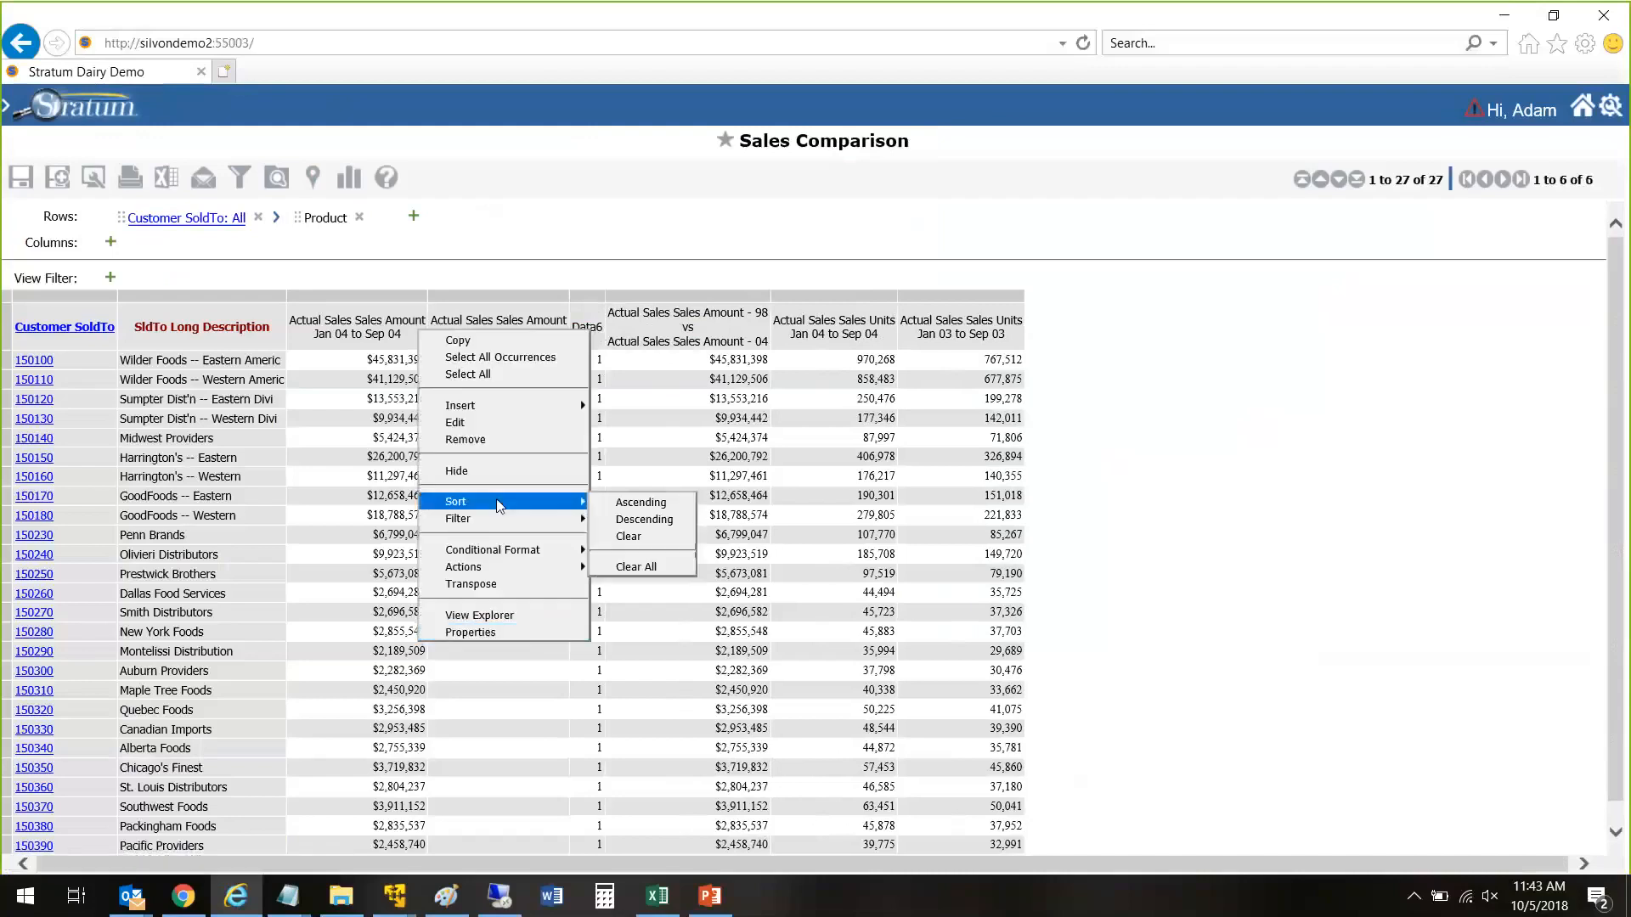
pyautogui.click(902, 443)
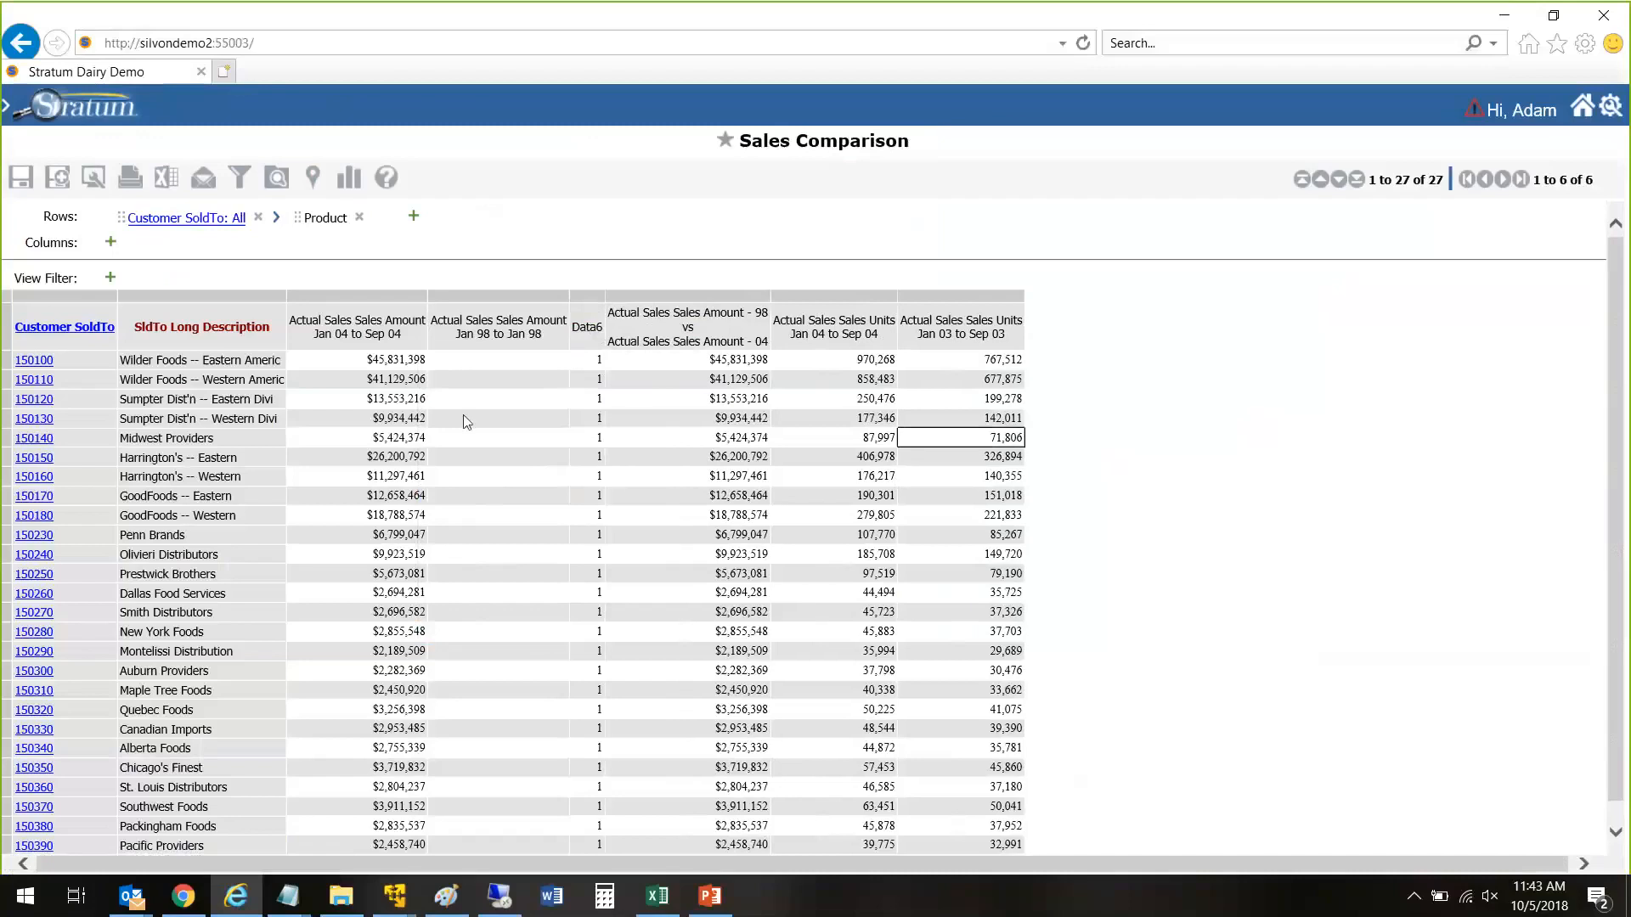
# Step: Open the properties of the Data6 calculated measure and set its caption expression to Var%
pyautogui.click(590, 331)
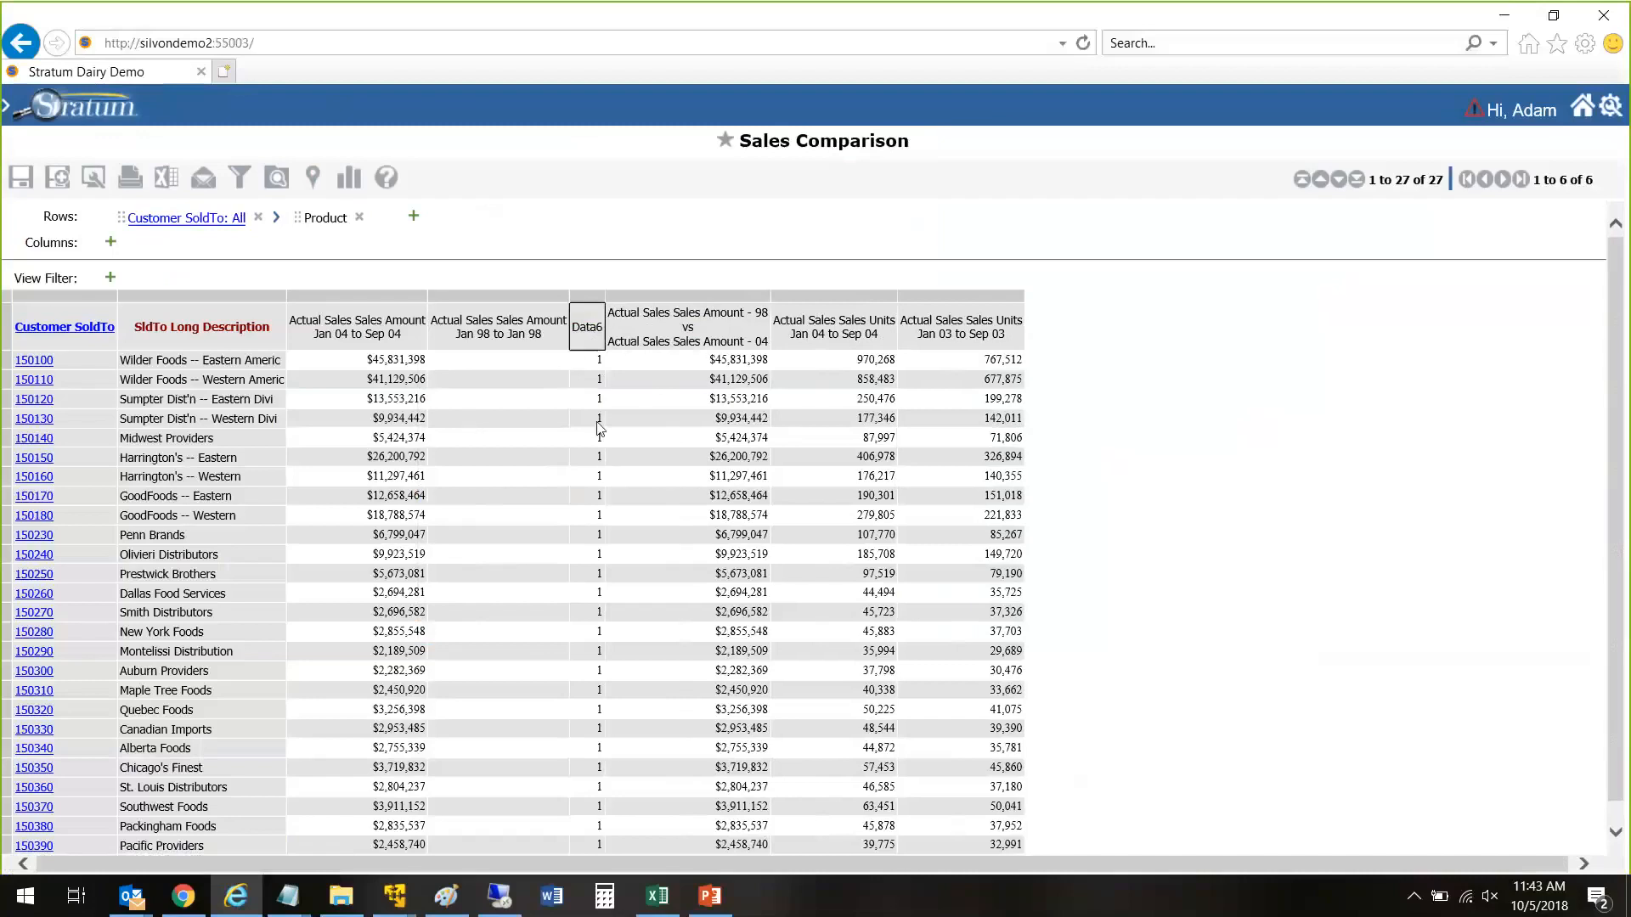
pyautogui.rightClick(592, 340)
pyautogui.click(496, 638)
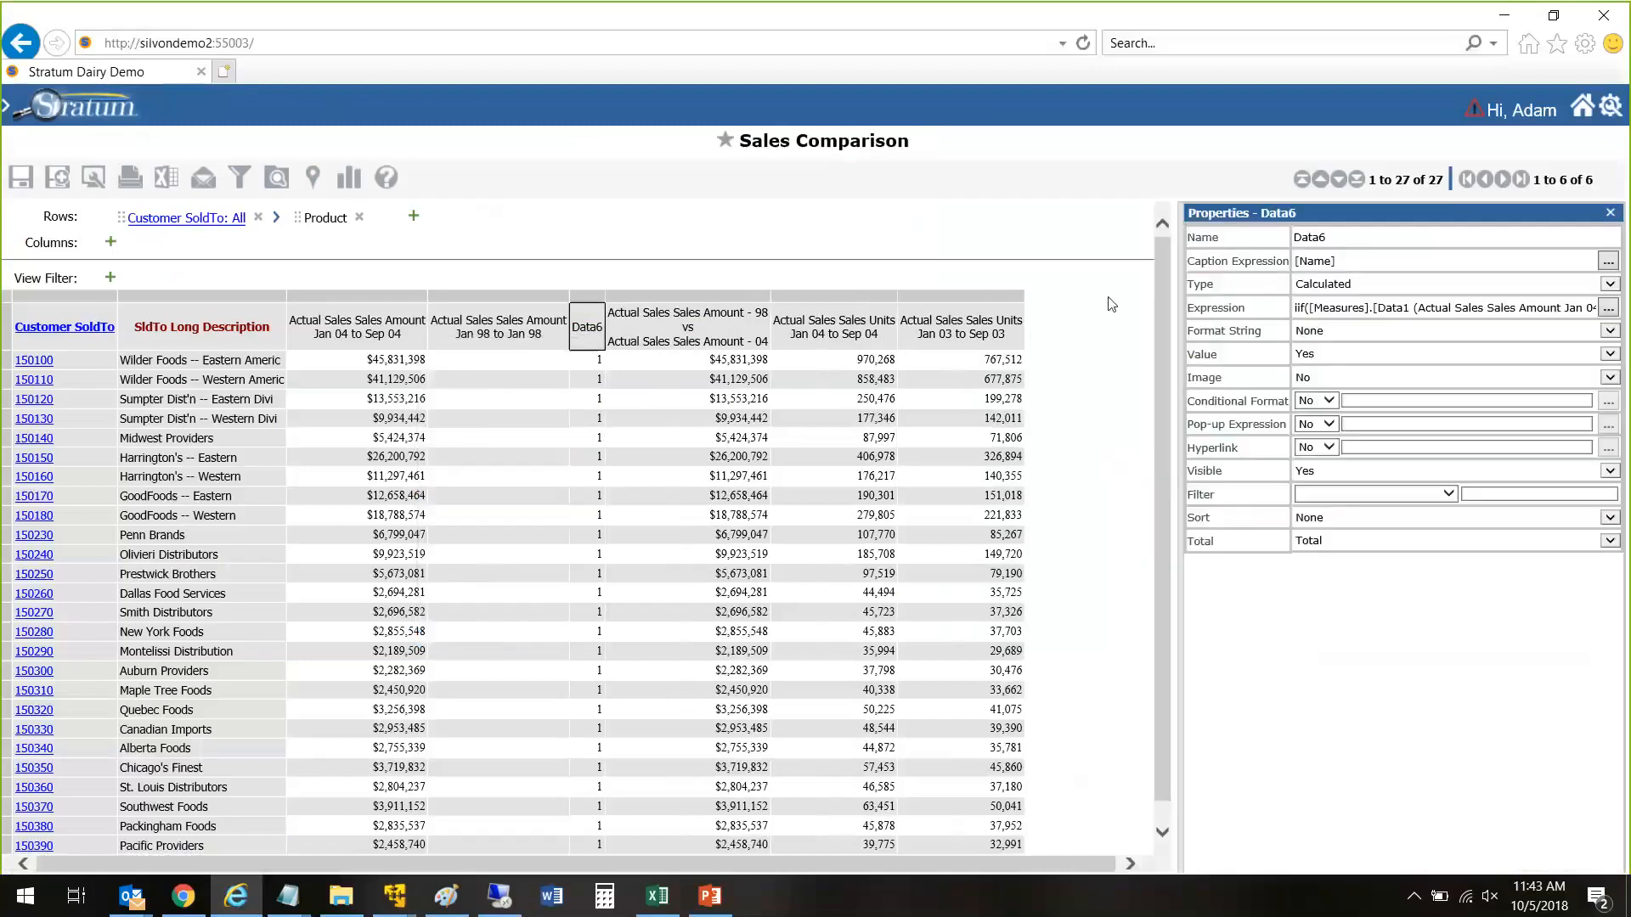
pyautogui.click(1607, 262)
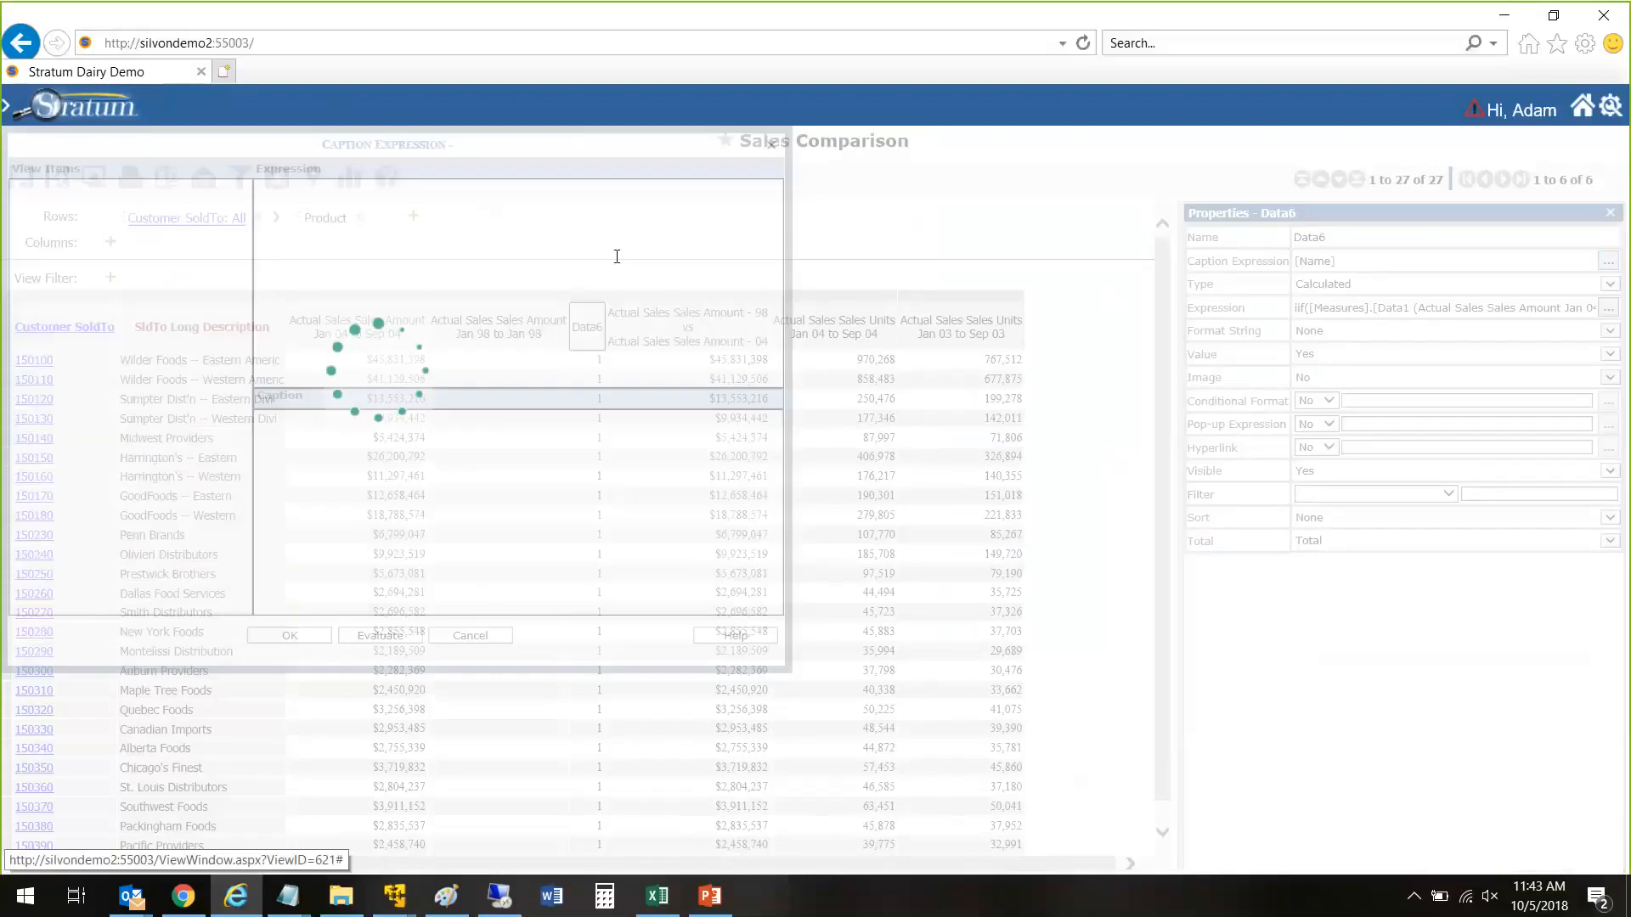
pyautogui.write('Var%')
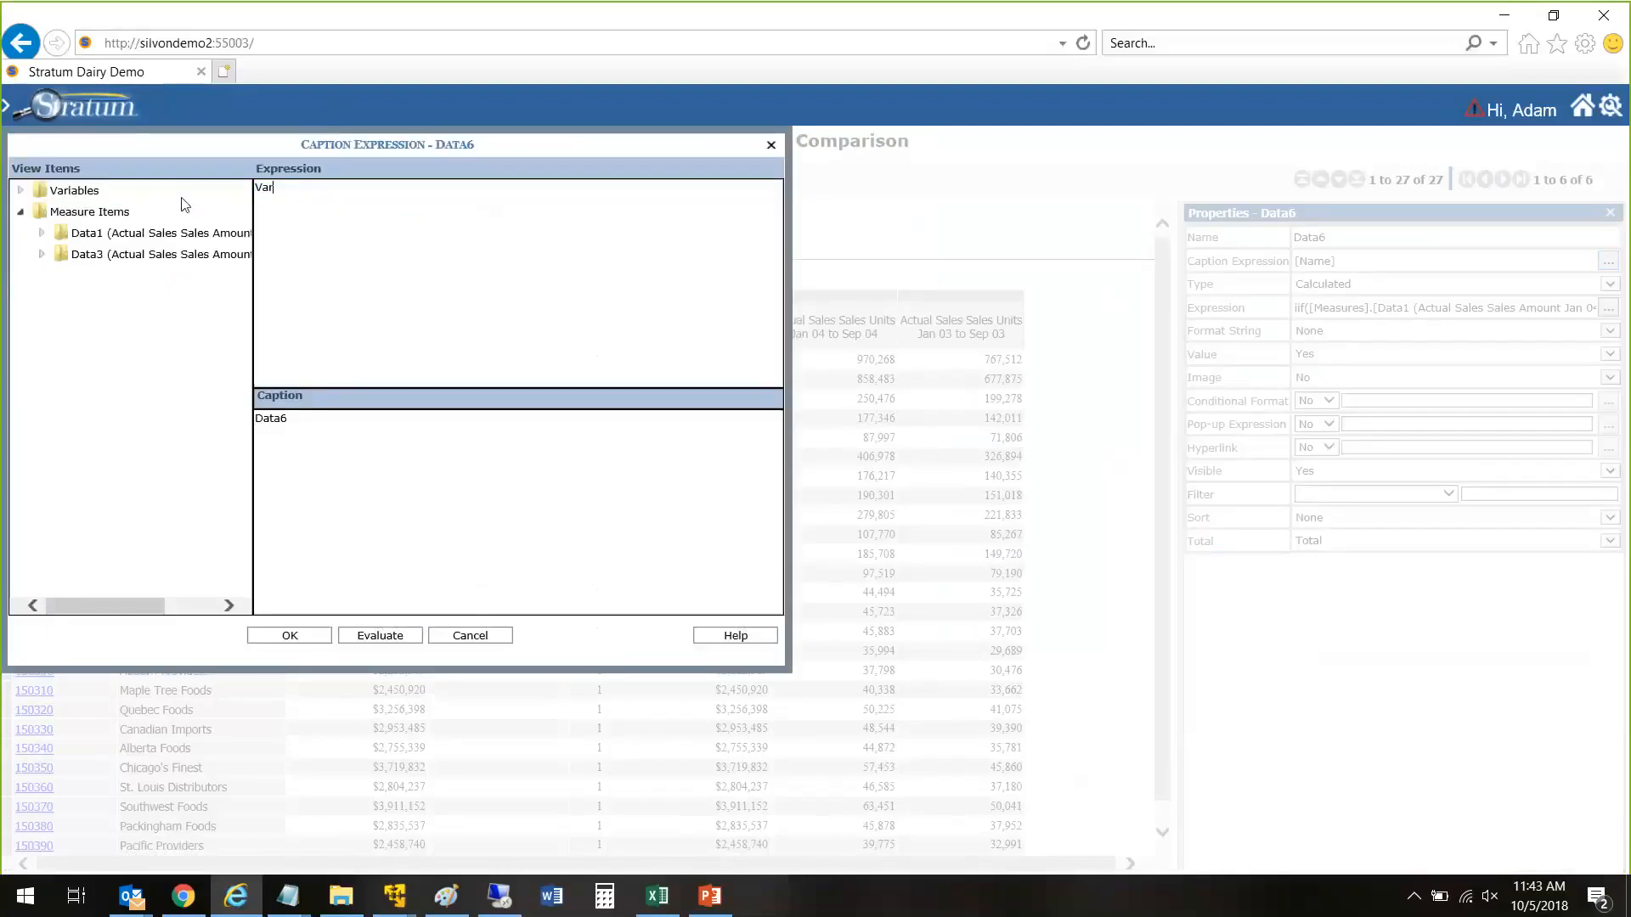
pyautogui.click(289, 637)
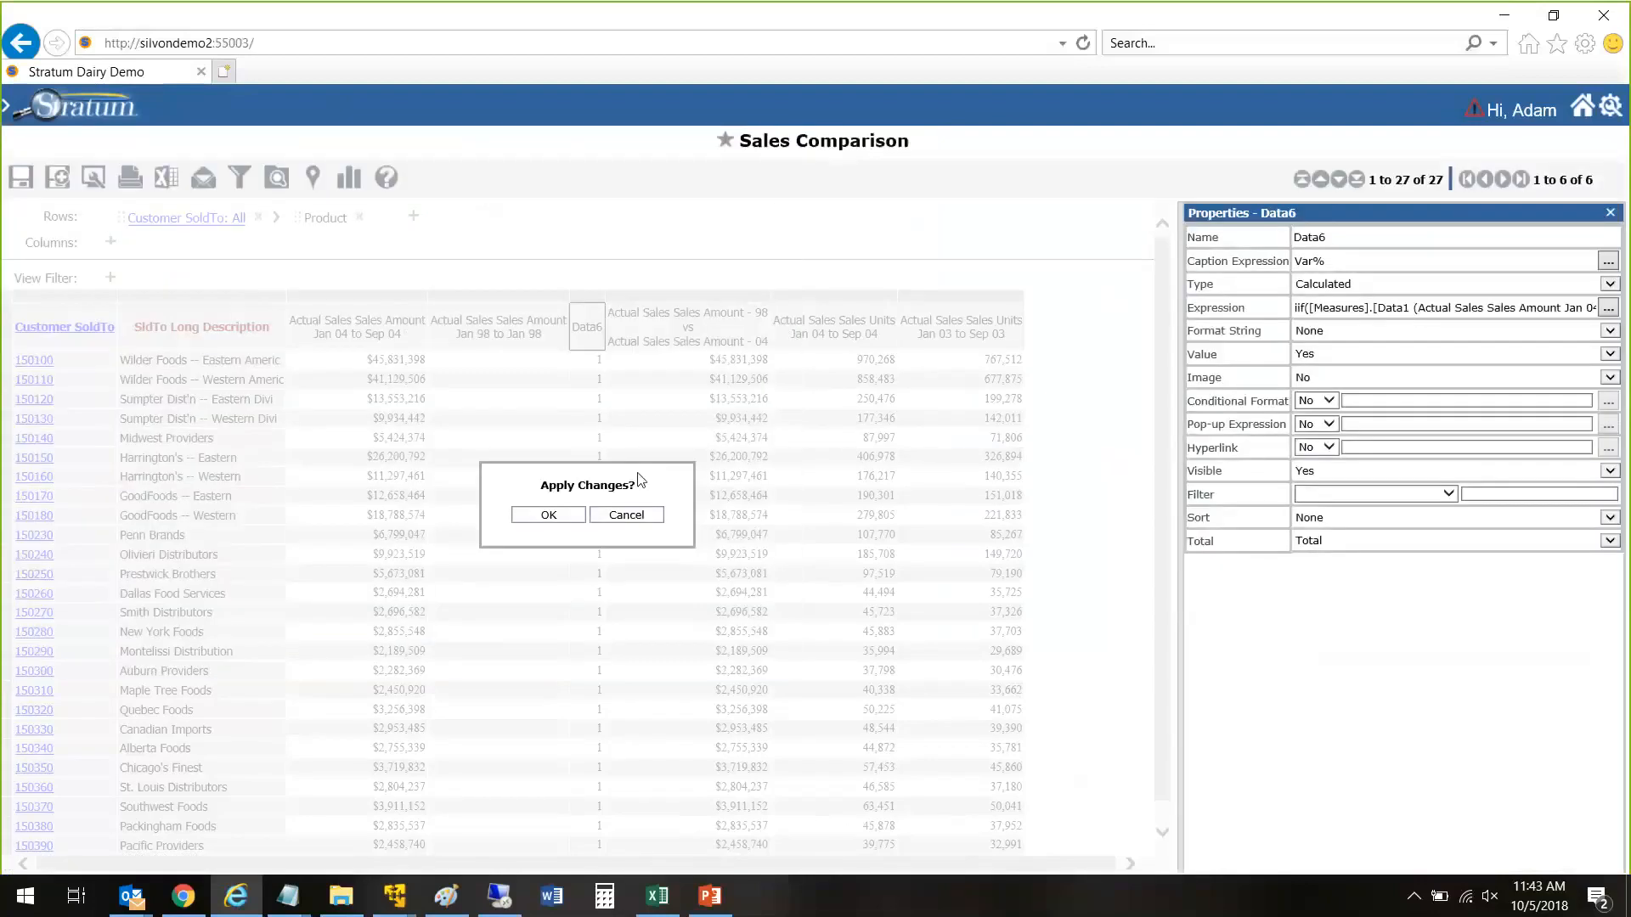
# Step: Set the format string of the Var% measure to #.00% and apply the property changes
pyautogui.click(1321, 336)
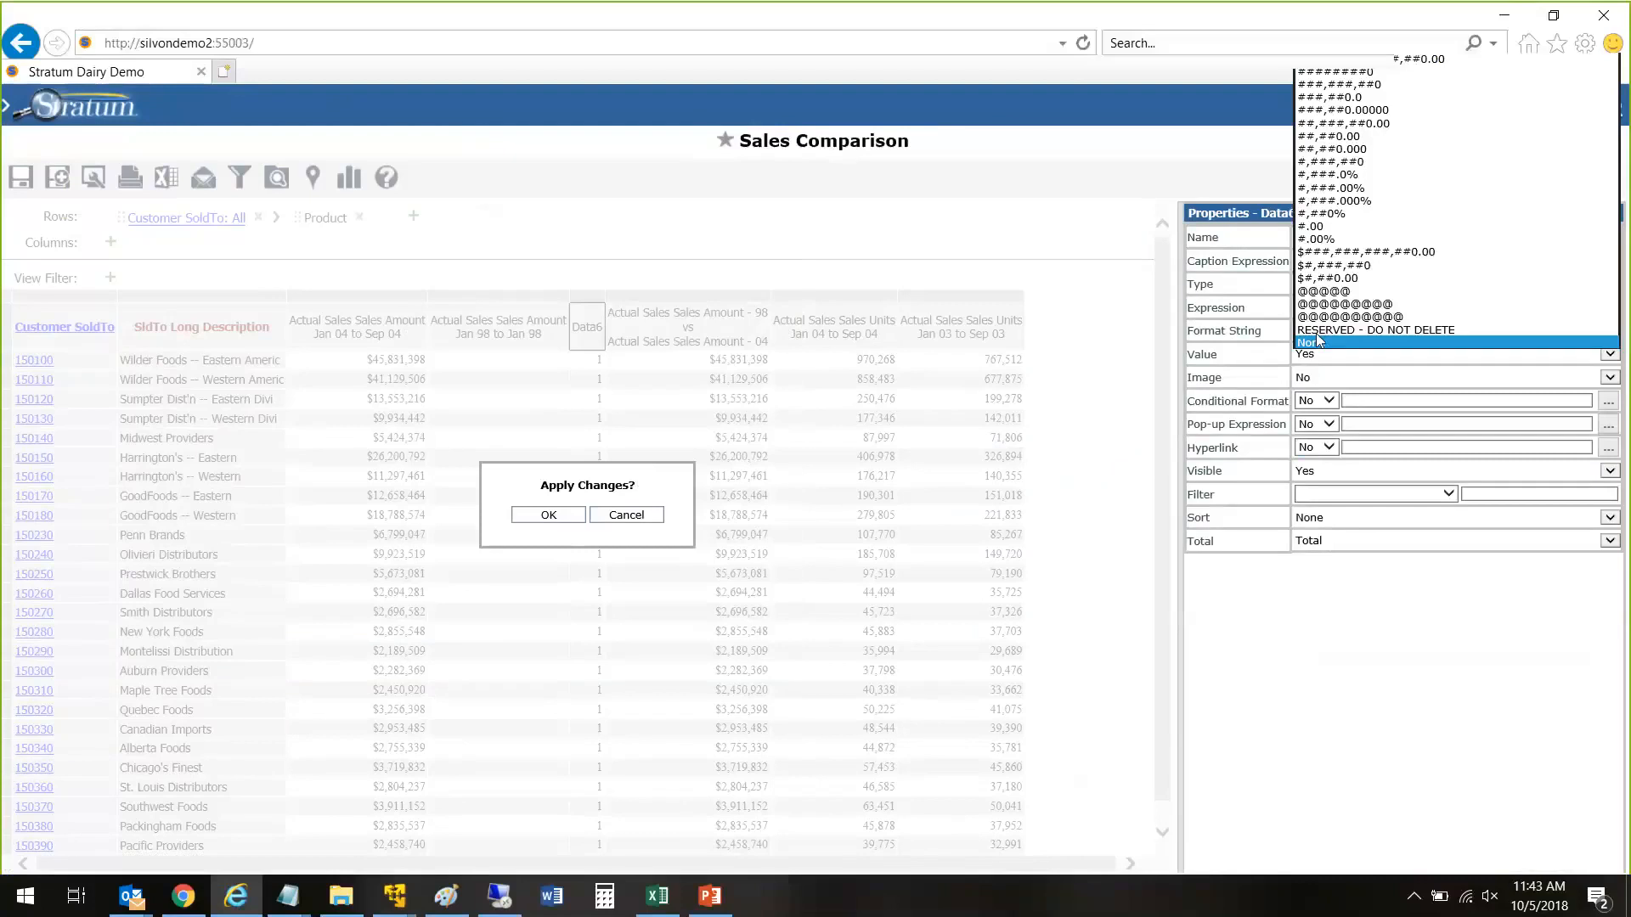
pyautogui.click(1319, 241)
pyautogui.click(528, 514)
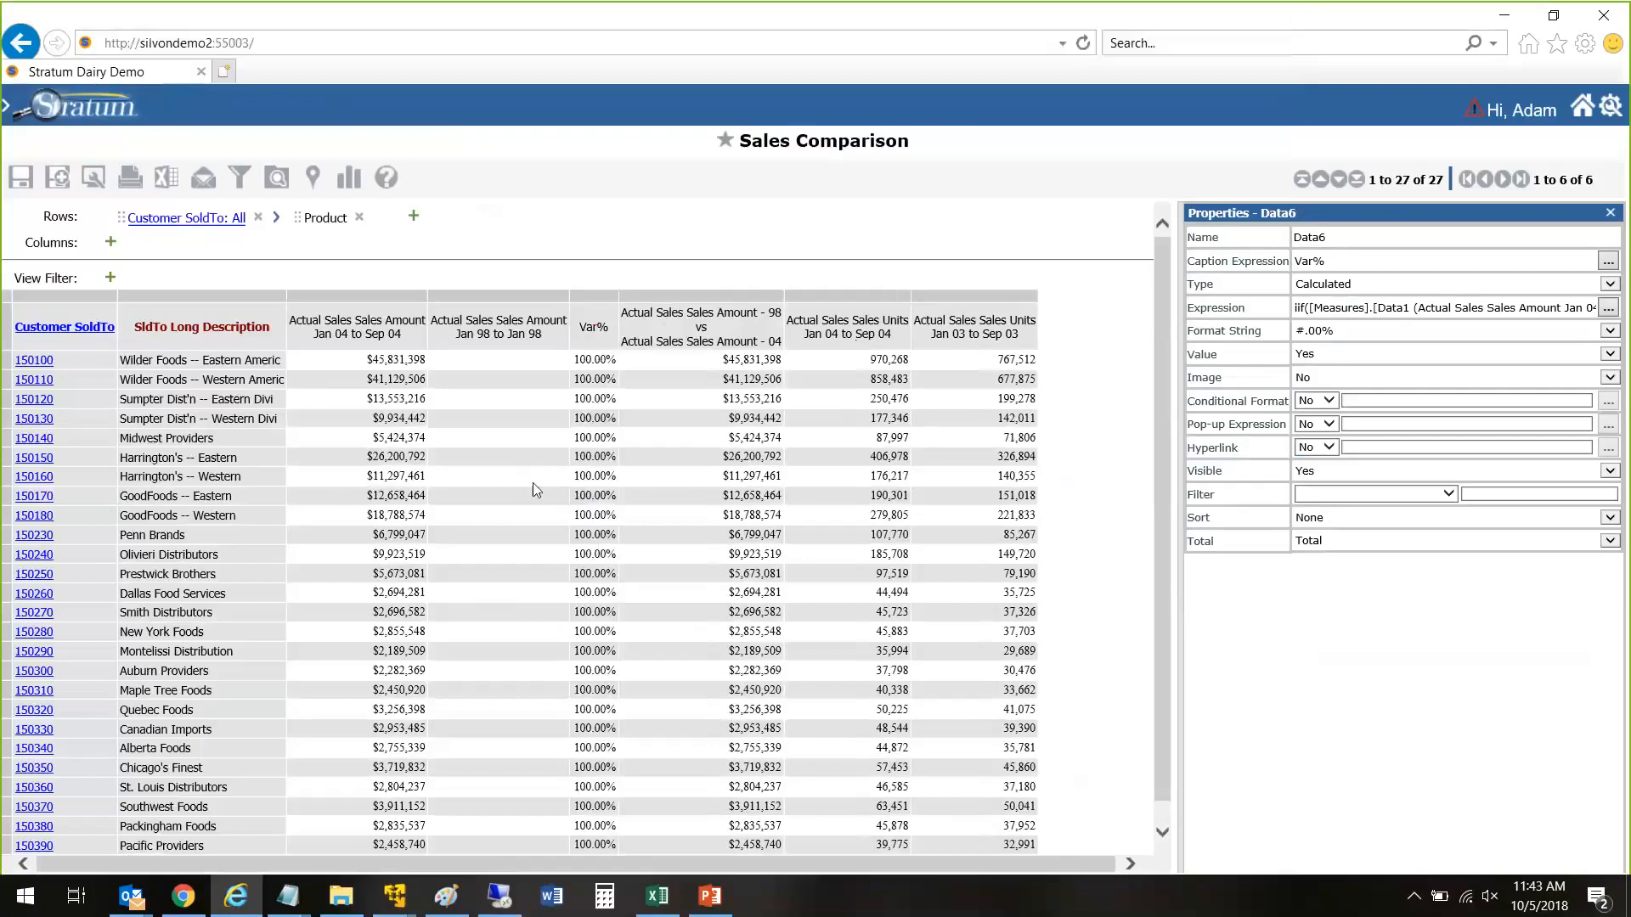
pyautogui.scroll(-1, 721, 420)
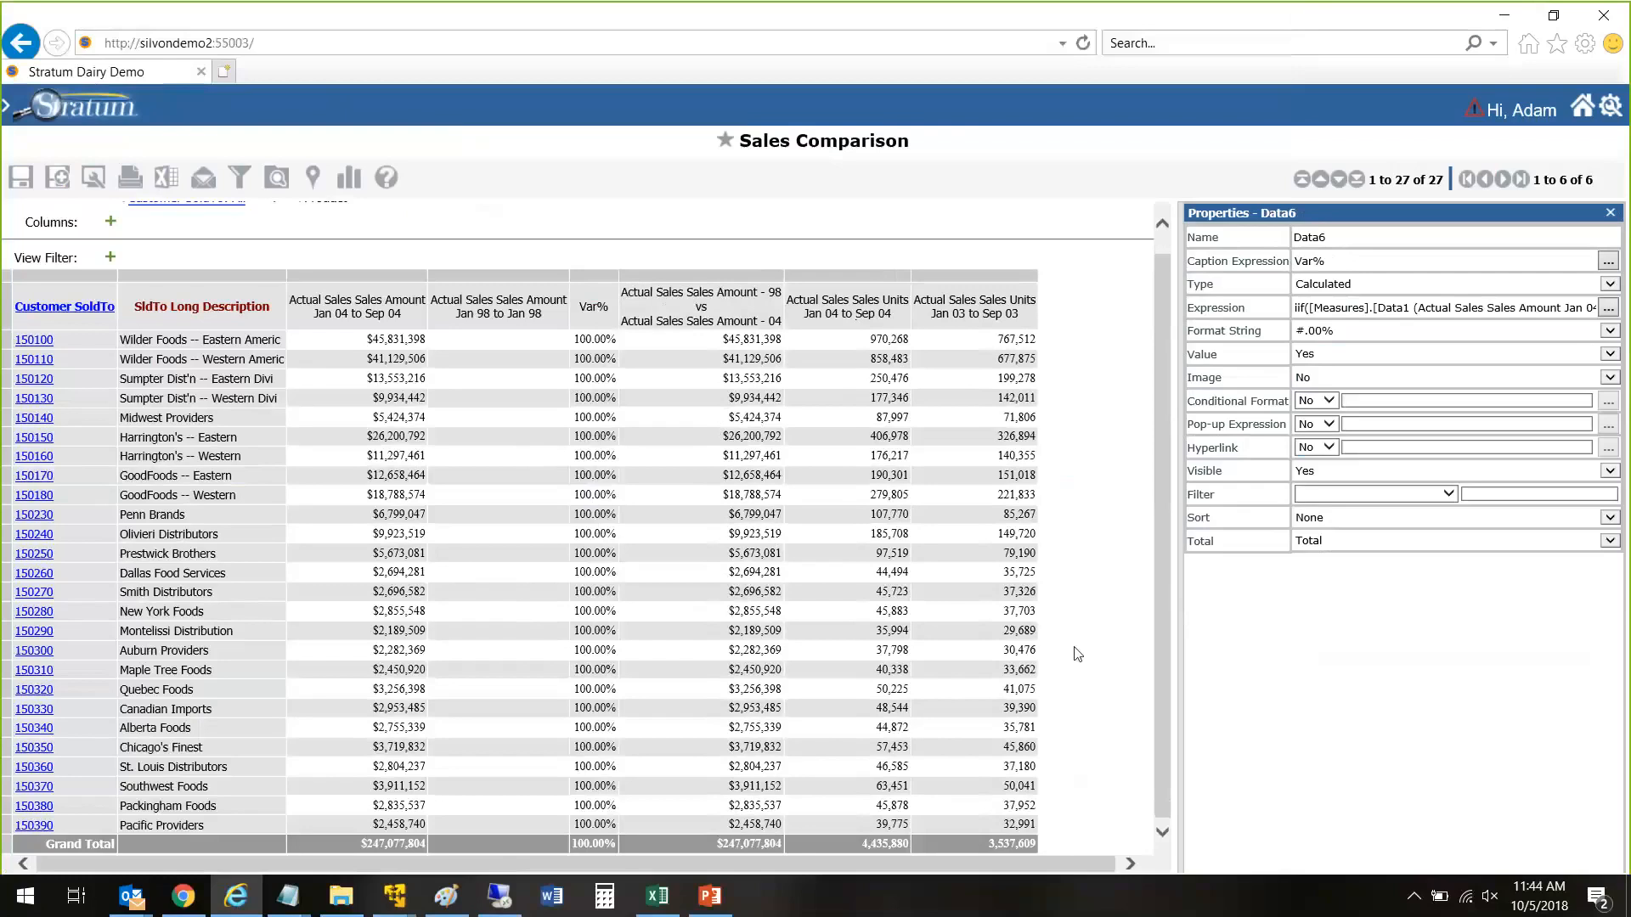
# Step: Open the Var% measure's expression and delete the fallback calculation that follows =0,1, in the iif
pyautogui.click(1608, 308)
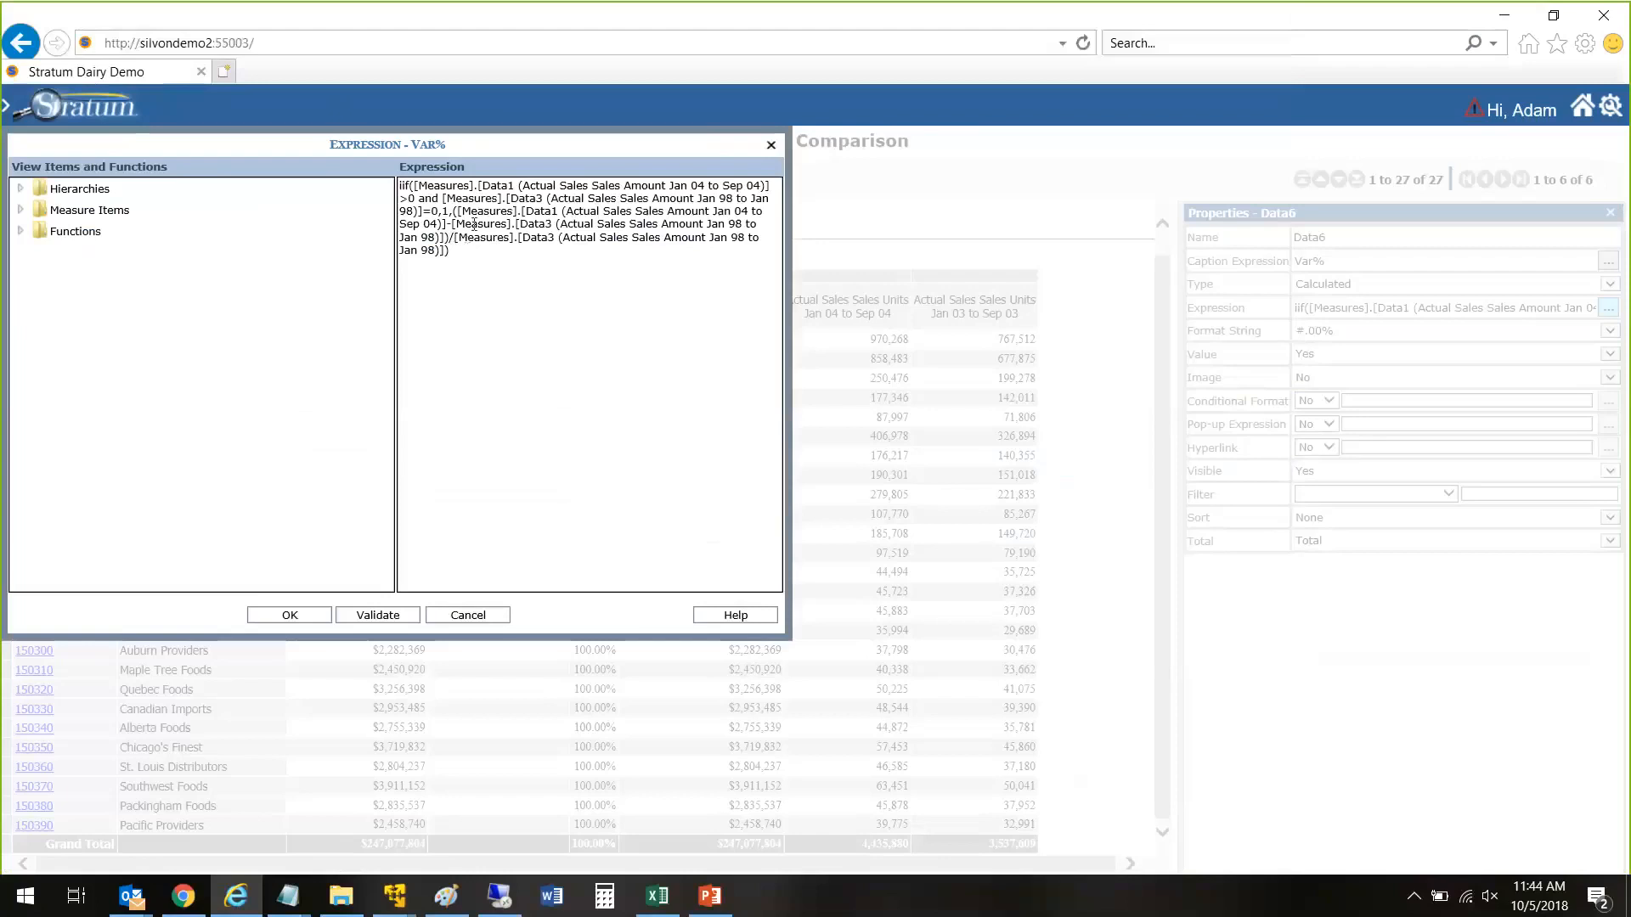
pyautogui.moveTo(463, 211); pyautogui.dragTo(512, 265)
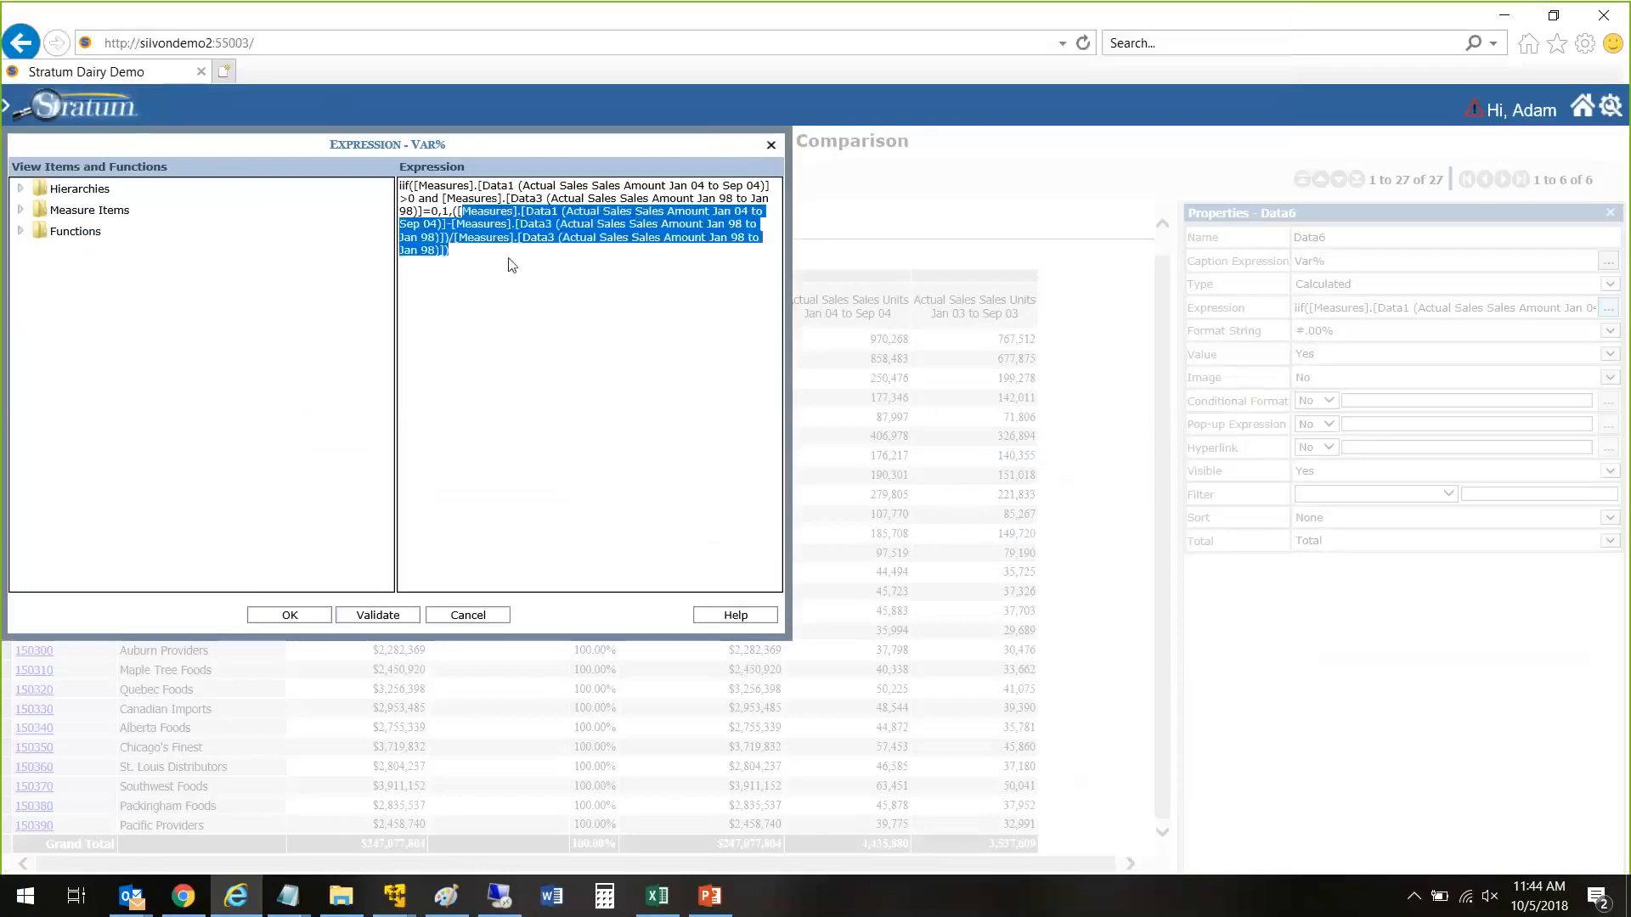
pyautogui.press('BackSpace')
pyautogui.press('BackSpace')
pyautogui.press('BackSpace')
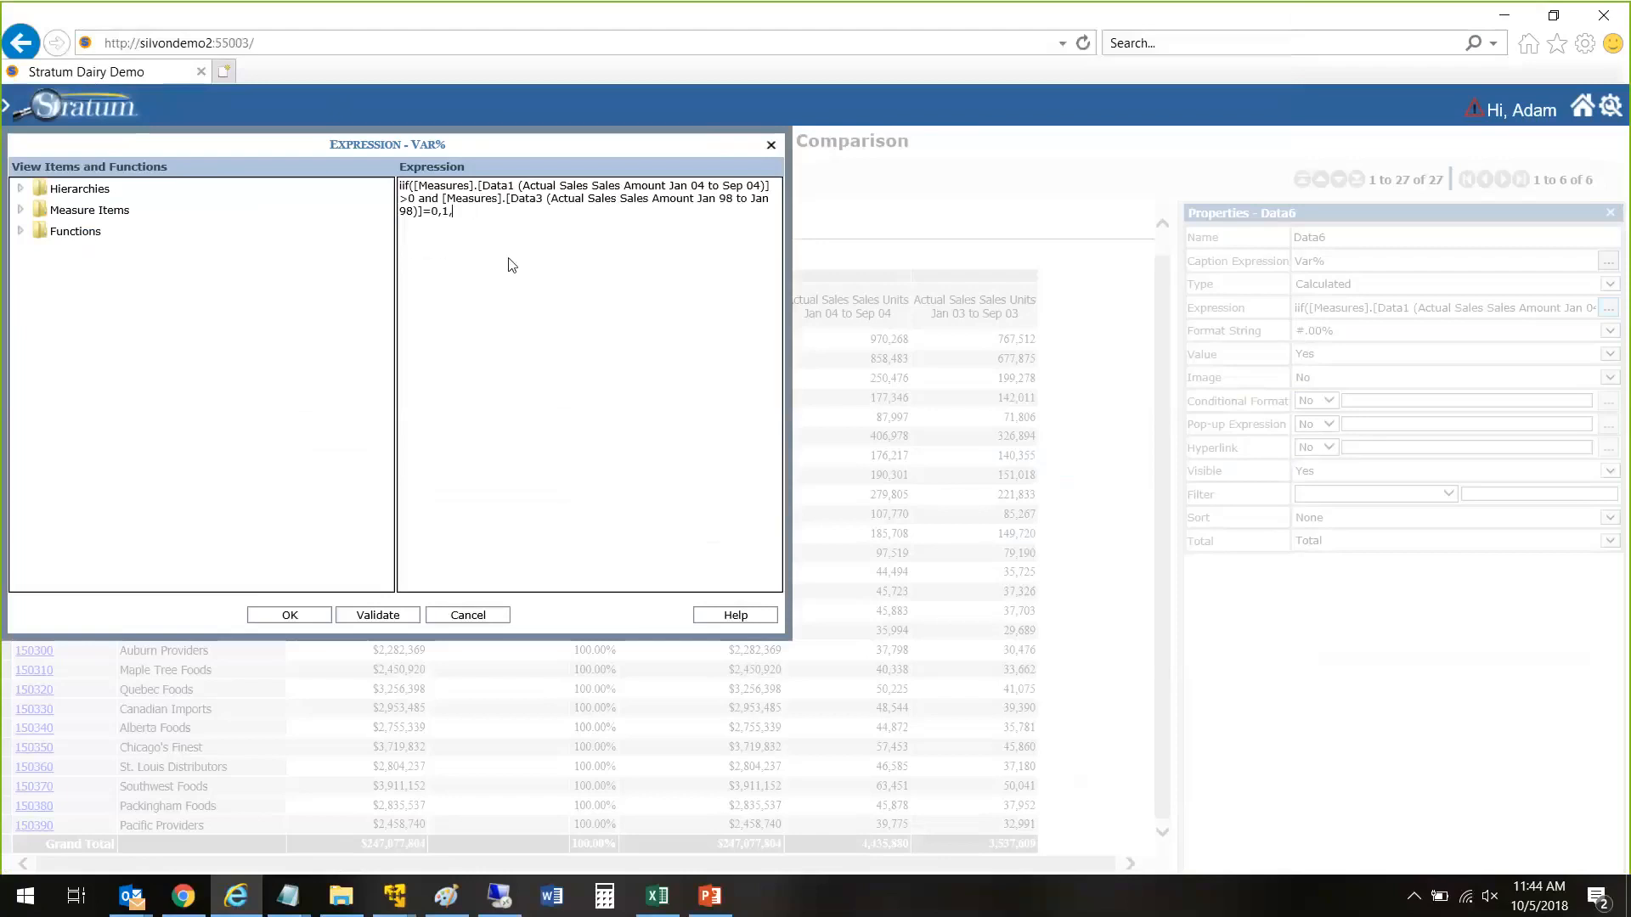
# Step: Add the Divide With Zero Check function as the iif fallback, with Data1 and Data3 as its numeric expressions, and validate the expression
pyautogui.click(20, 231)
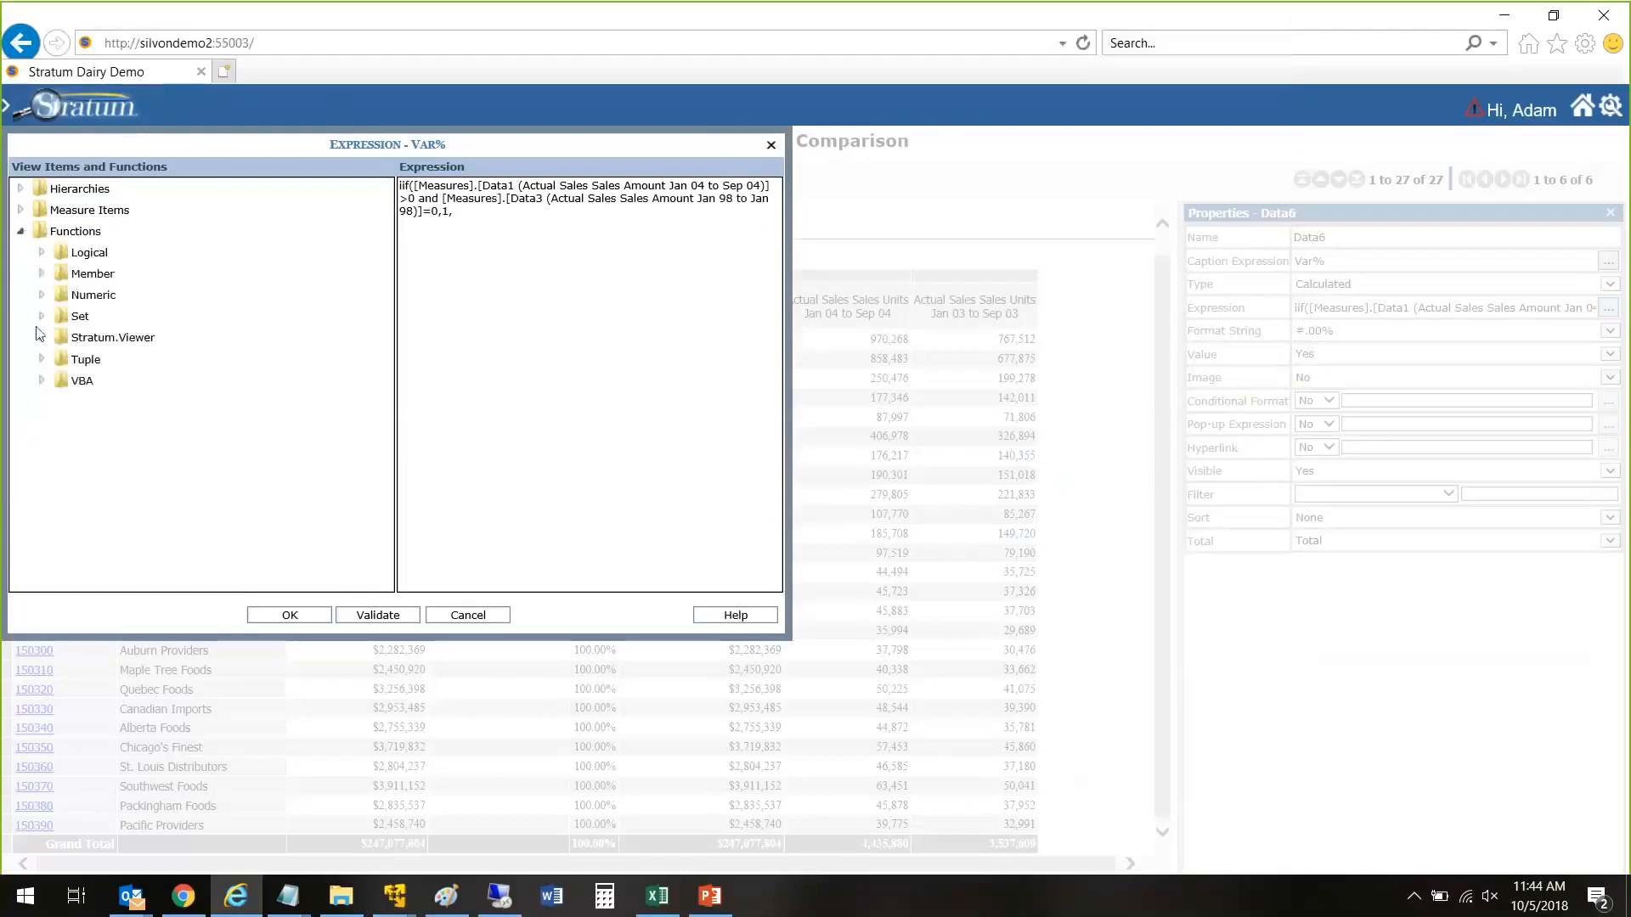
pyautogui.click(41, 339)
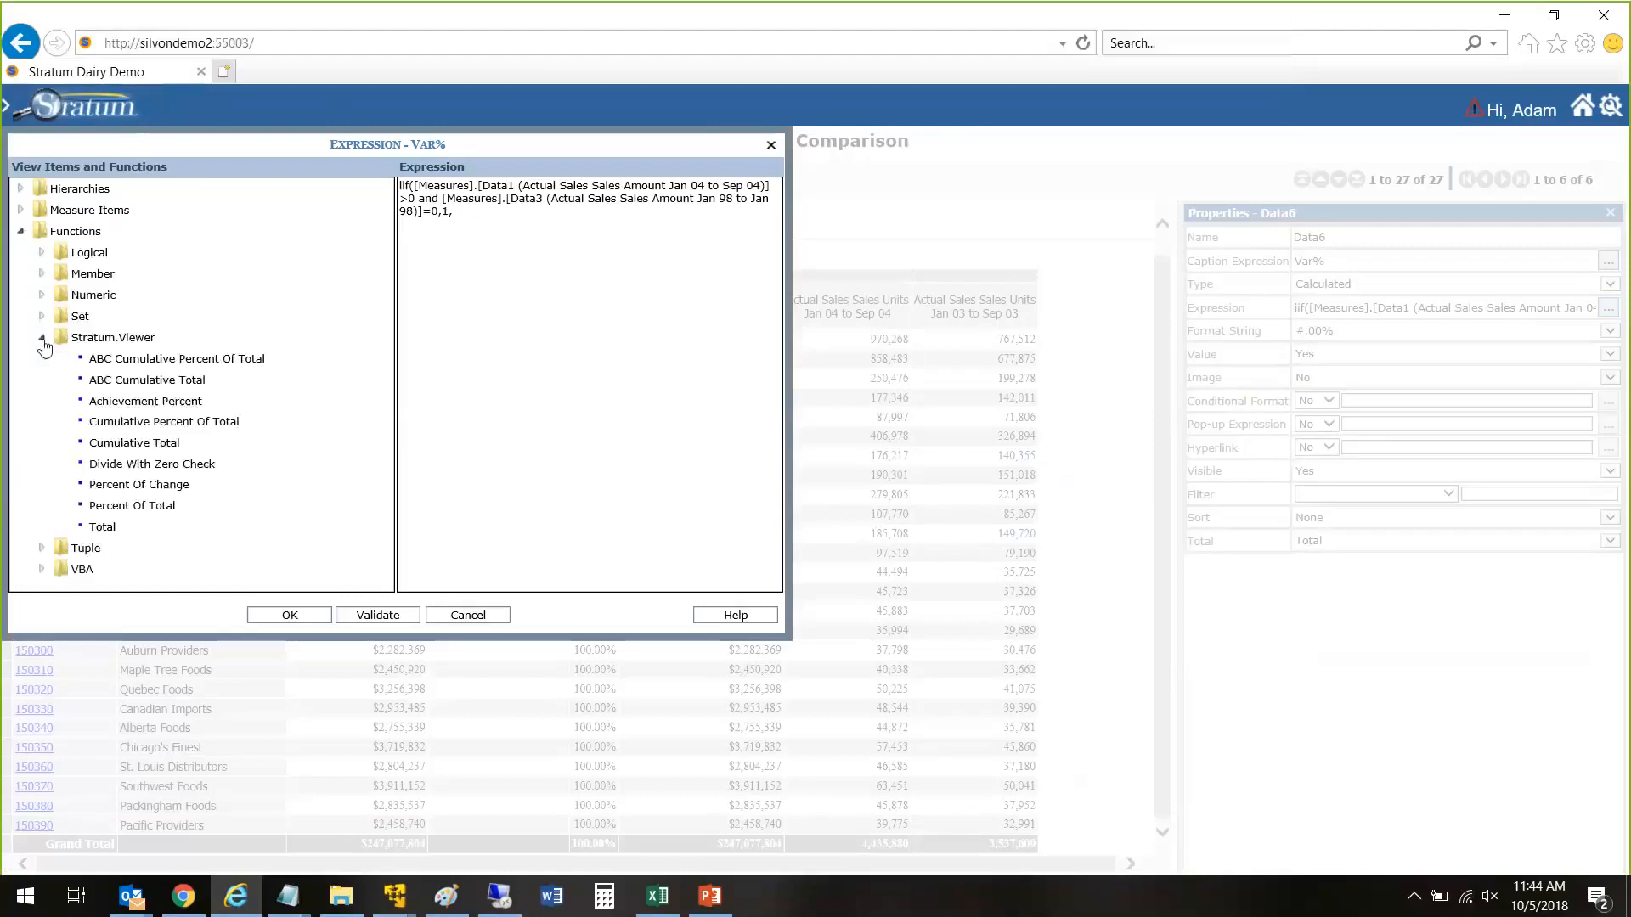
pyautogui.doubleClick(170, 466)
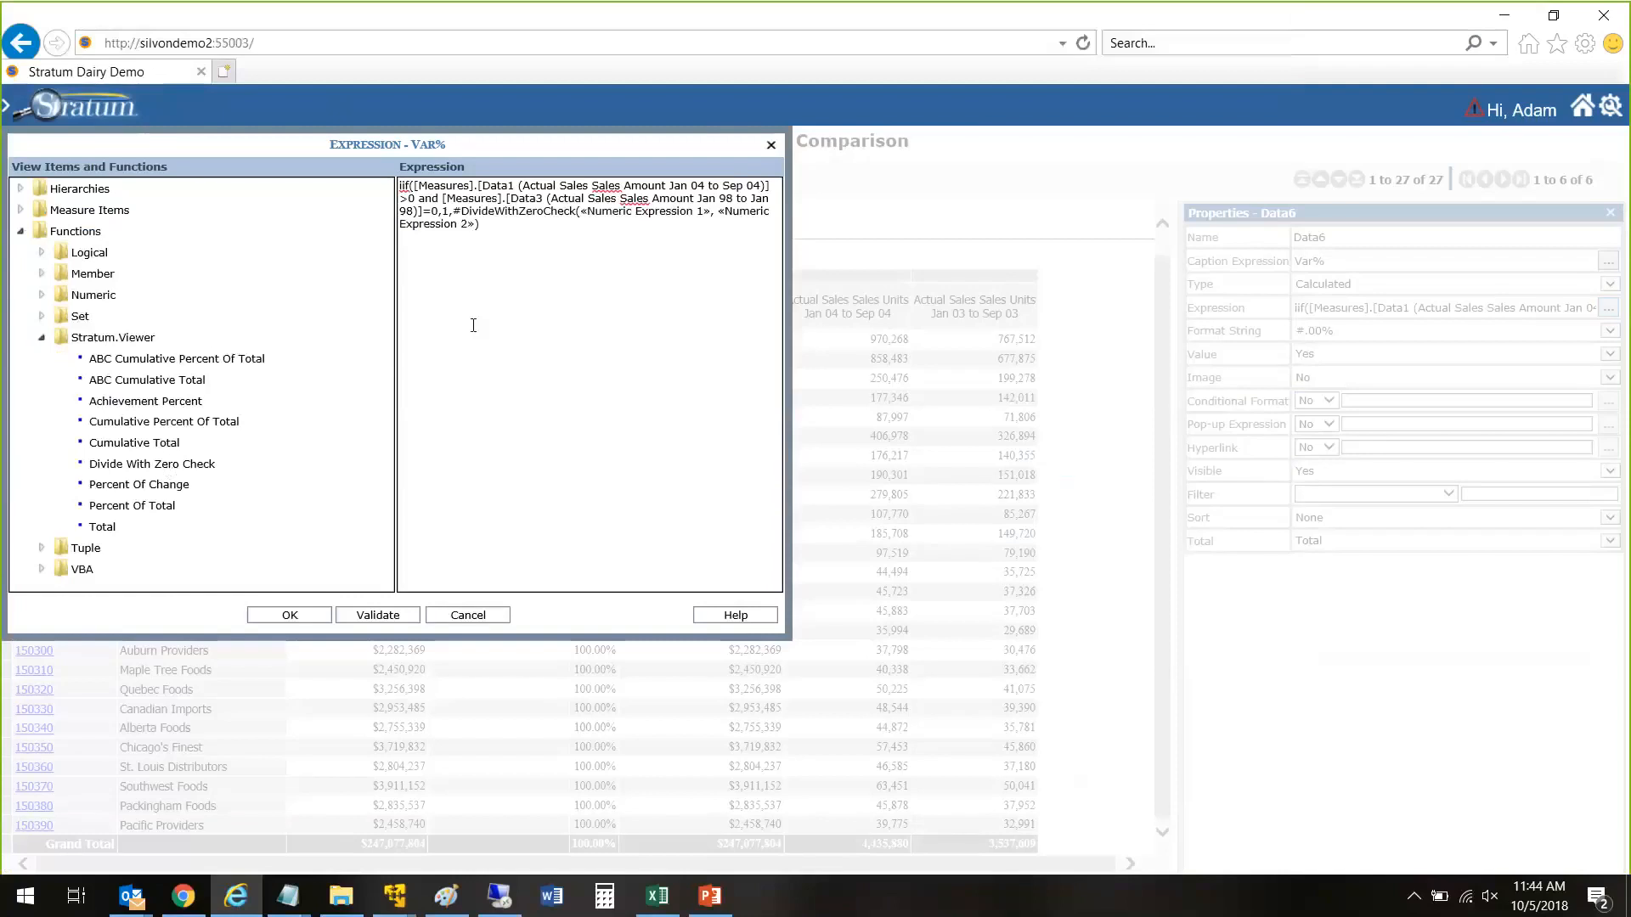
pyautogui.click(21, 211)
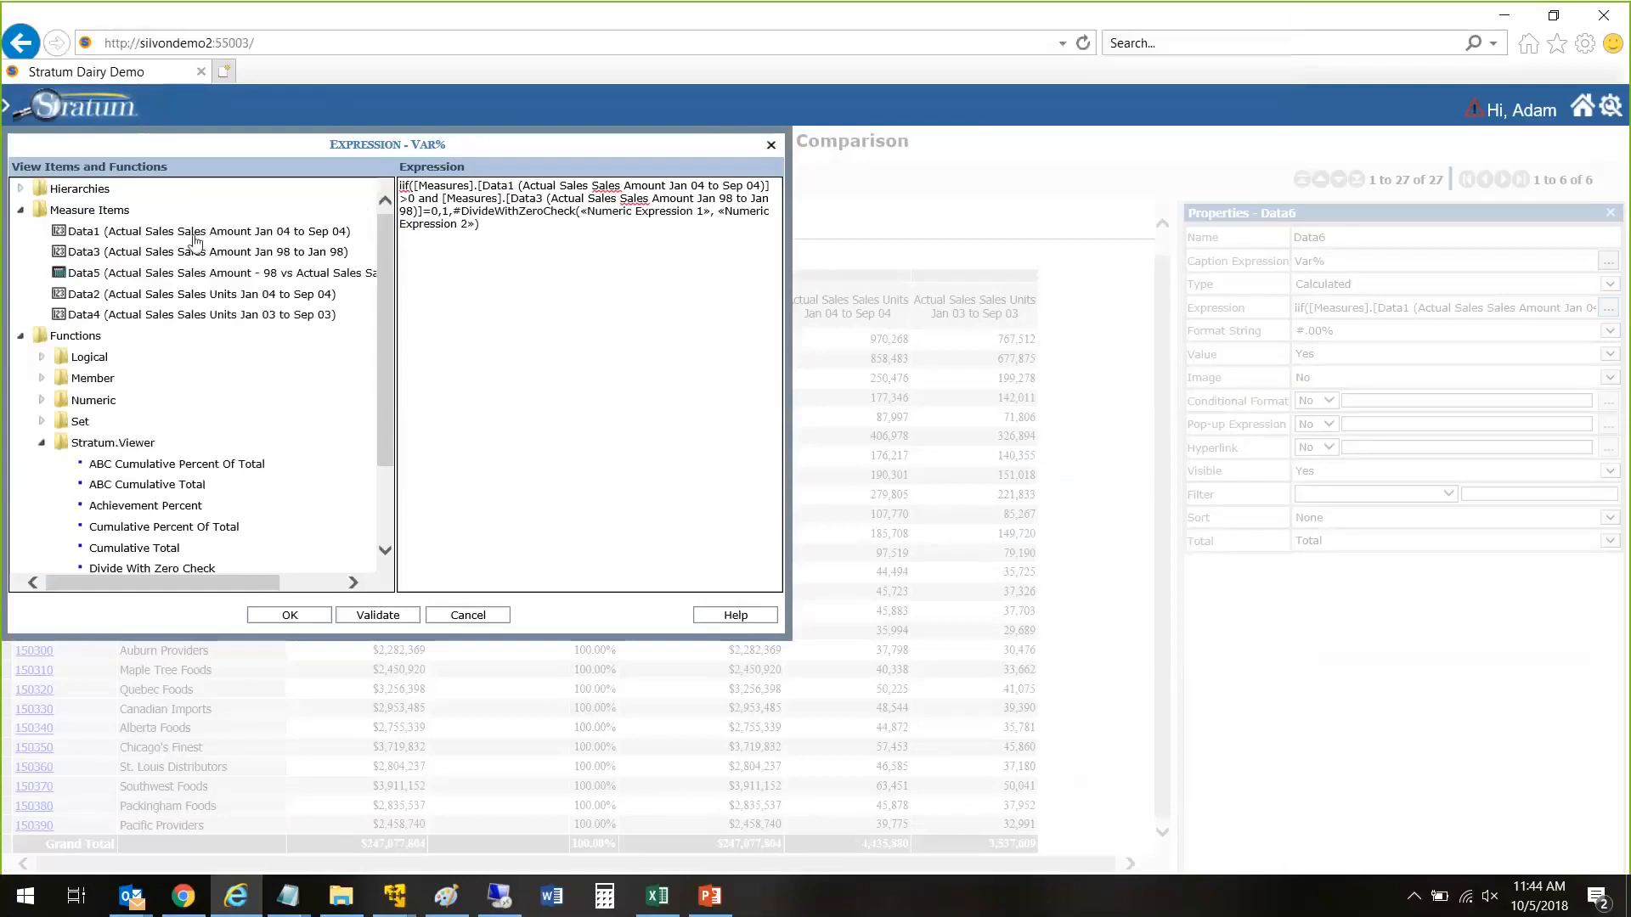
pyautogui.click(263, 236)
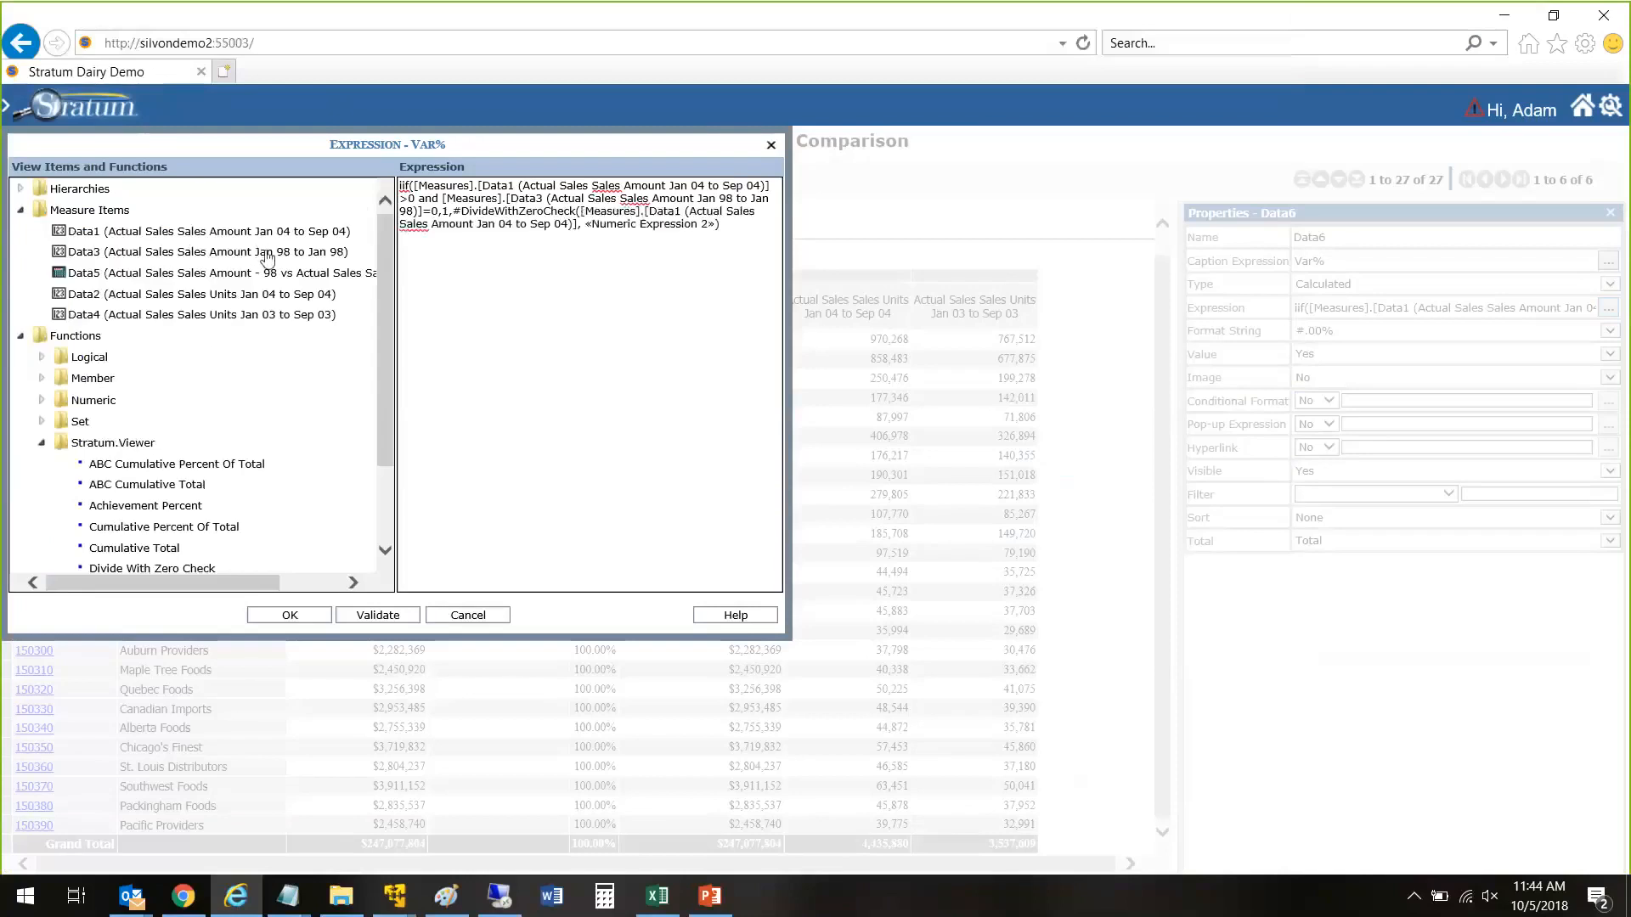
pyautogui.click(263, 256)
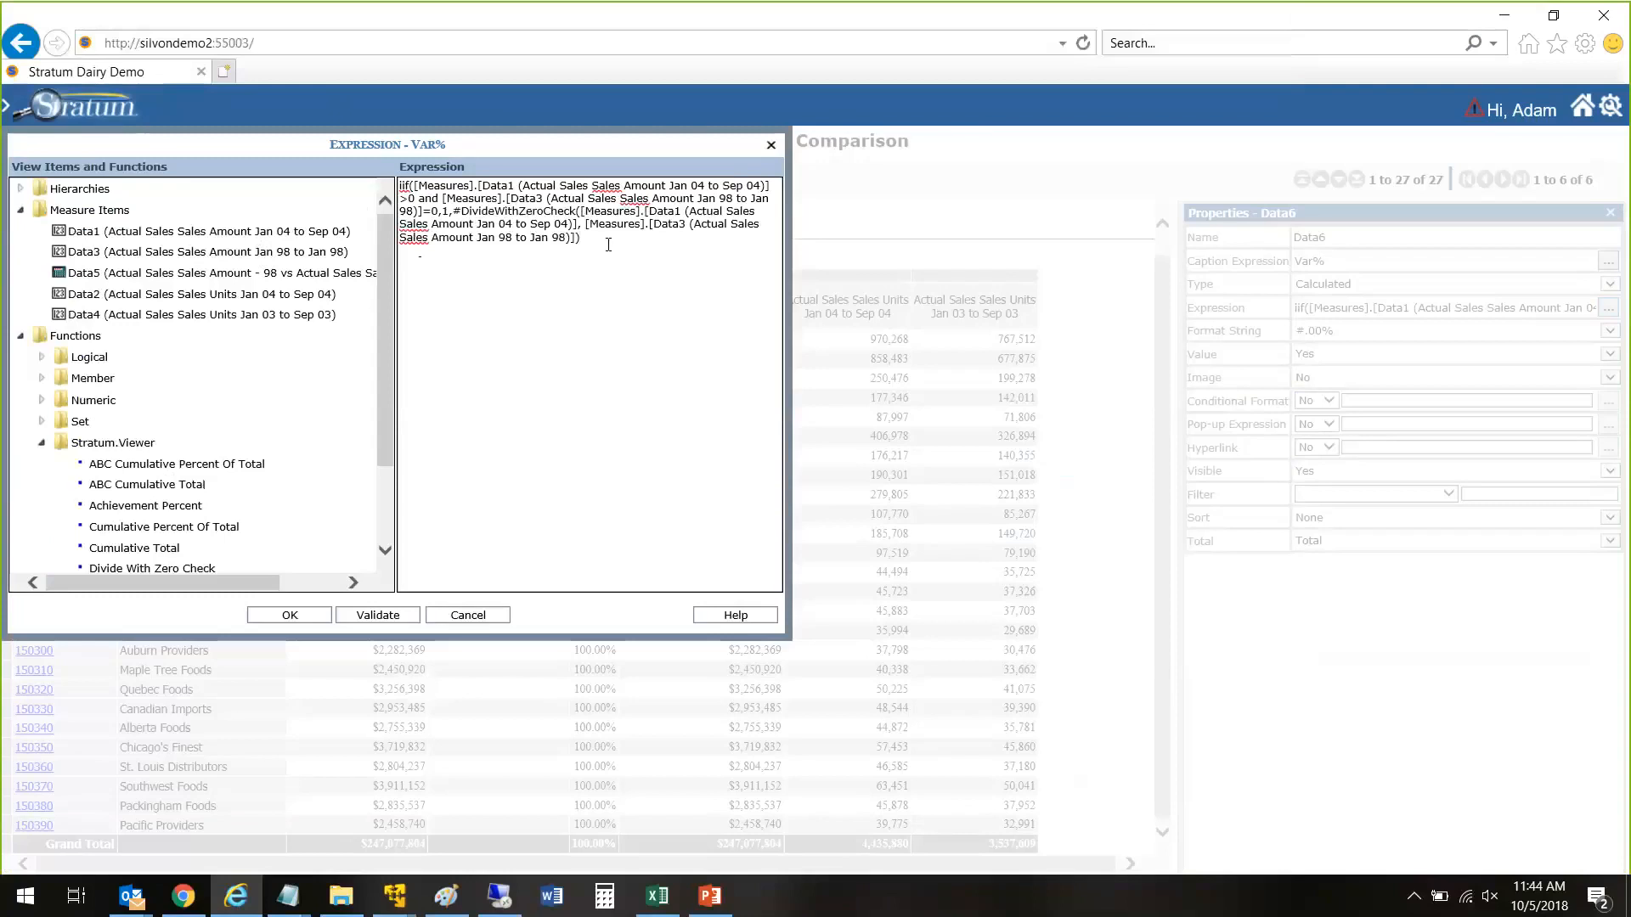
pyautogui.click(379, 615)
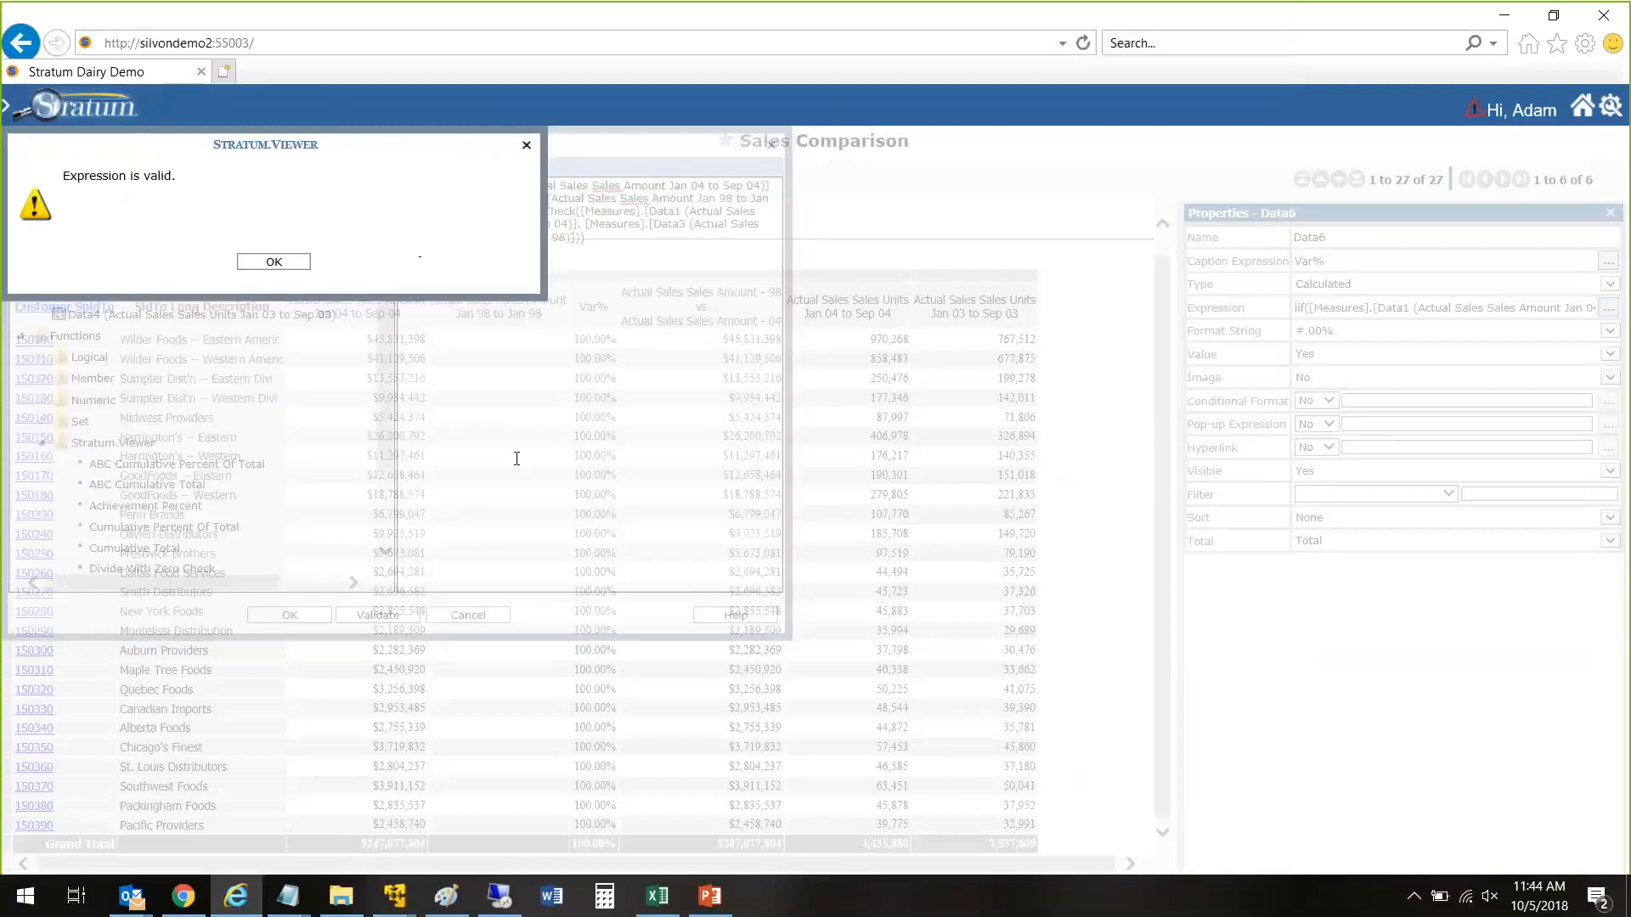
# Step: Revalidate the Var% iif expression with Divide With Zero Check, accept it and apply the changes to the view
pyautogui.click(273, 263)
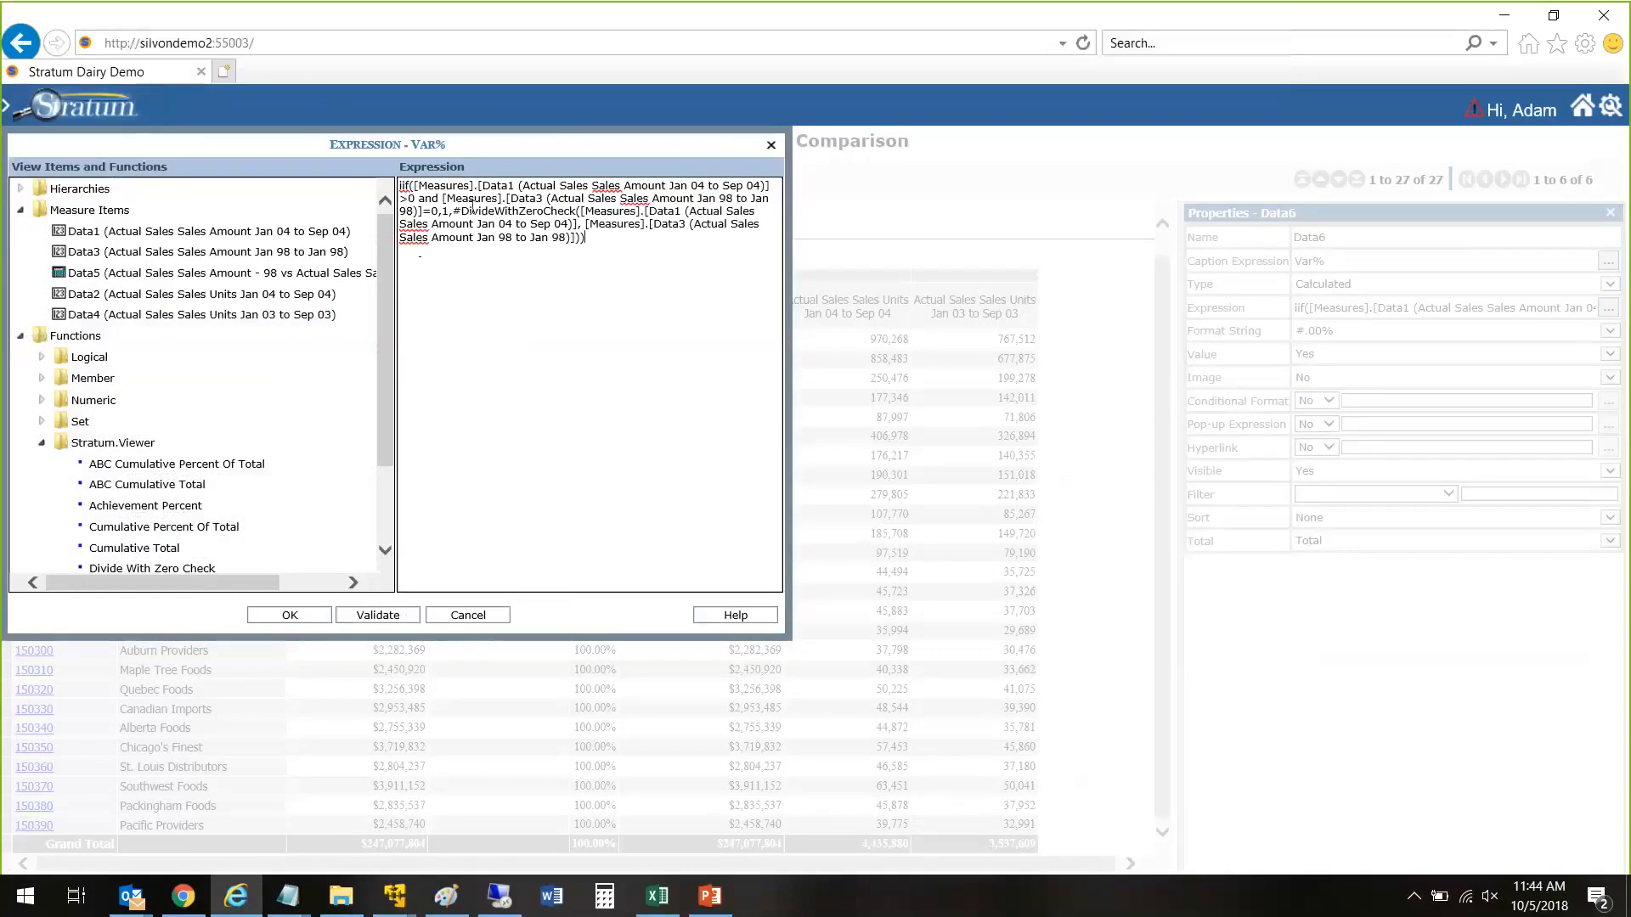
pyautogui.moveTo(449, 210); pyautogui.dragTo(615, 250)
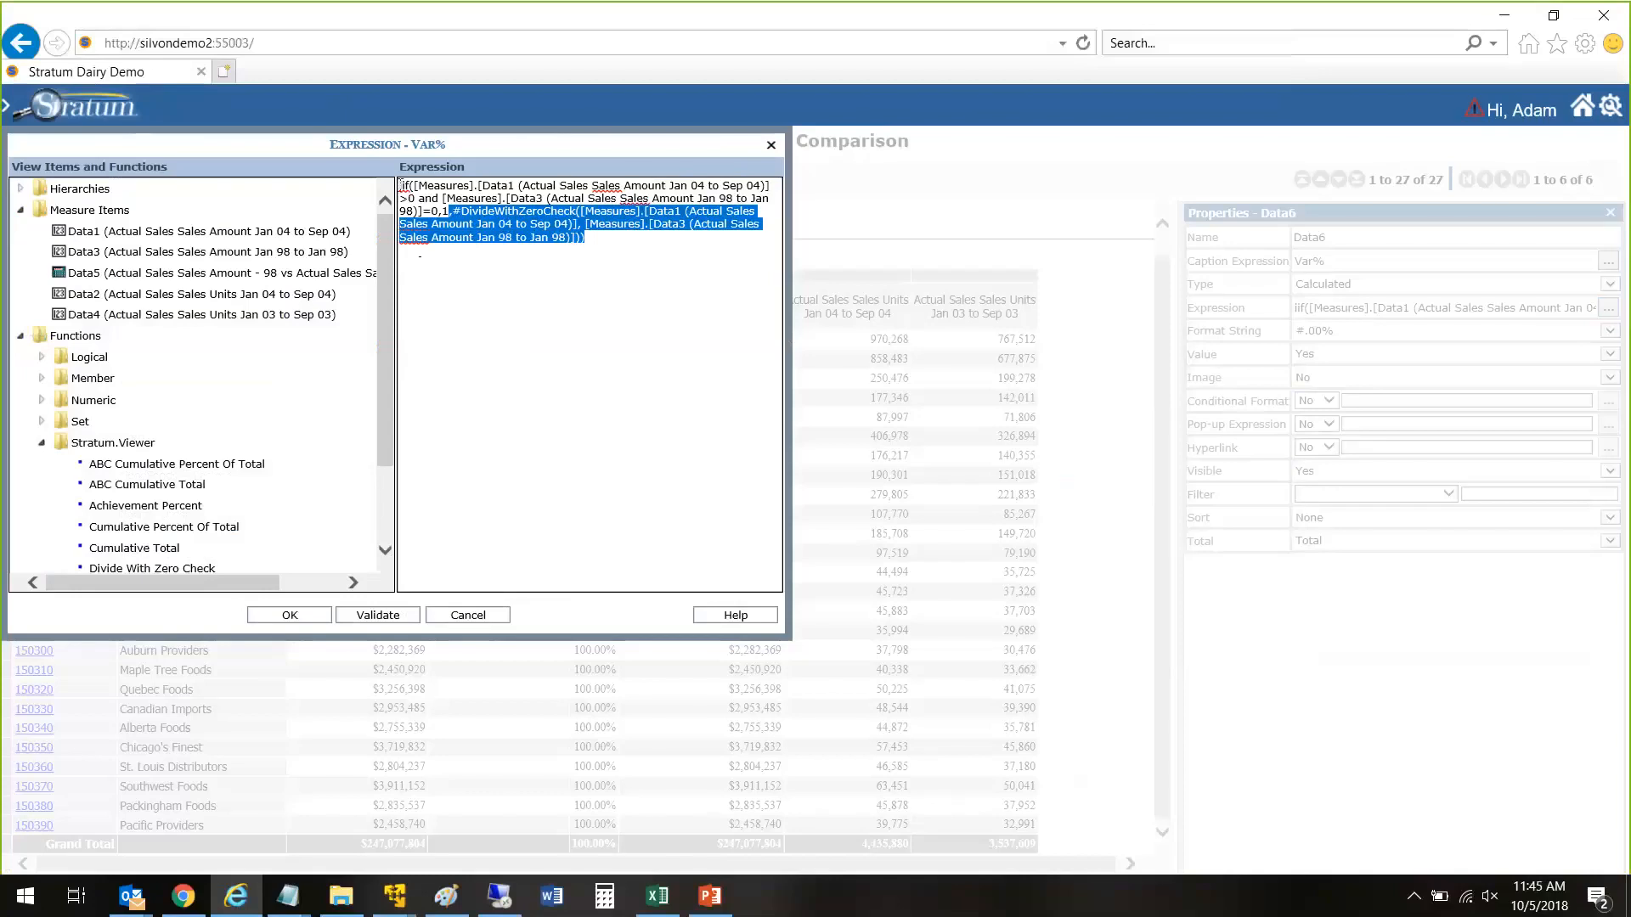
pyautogui.click(586, 223)
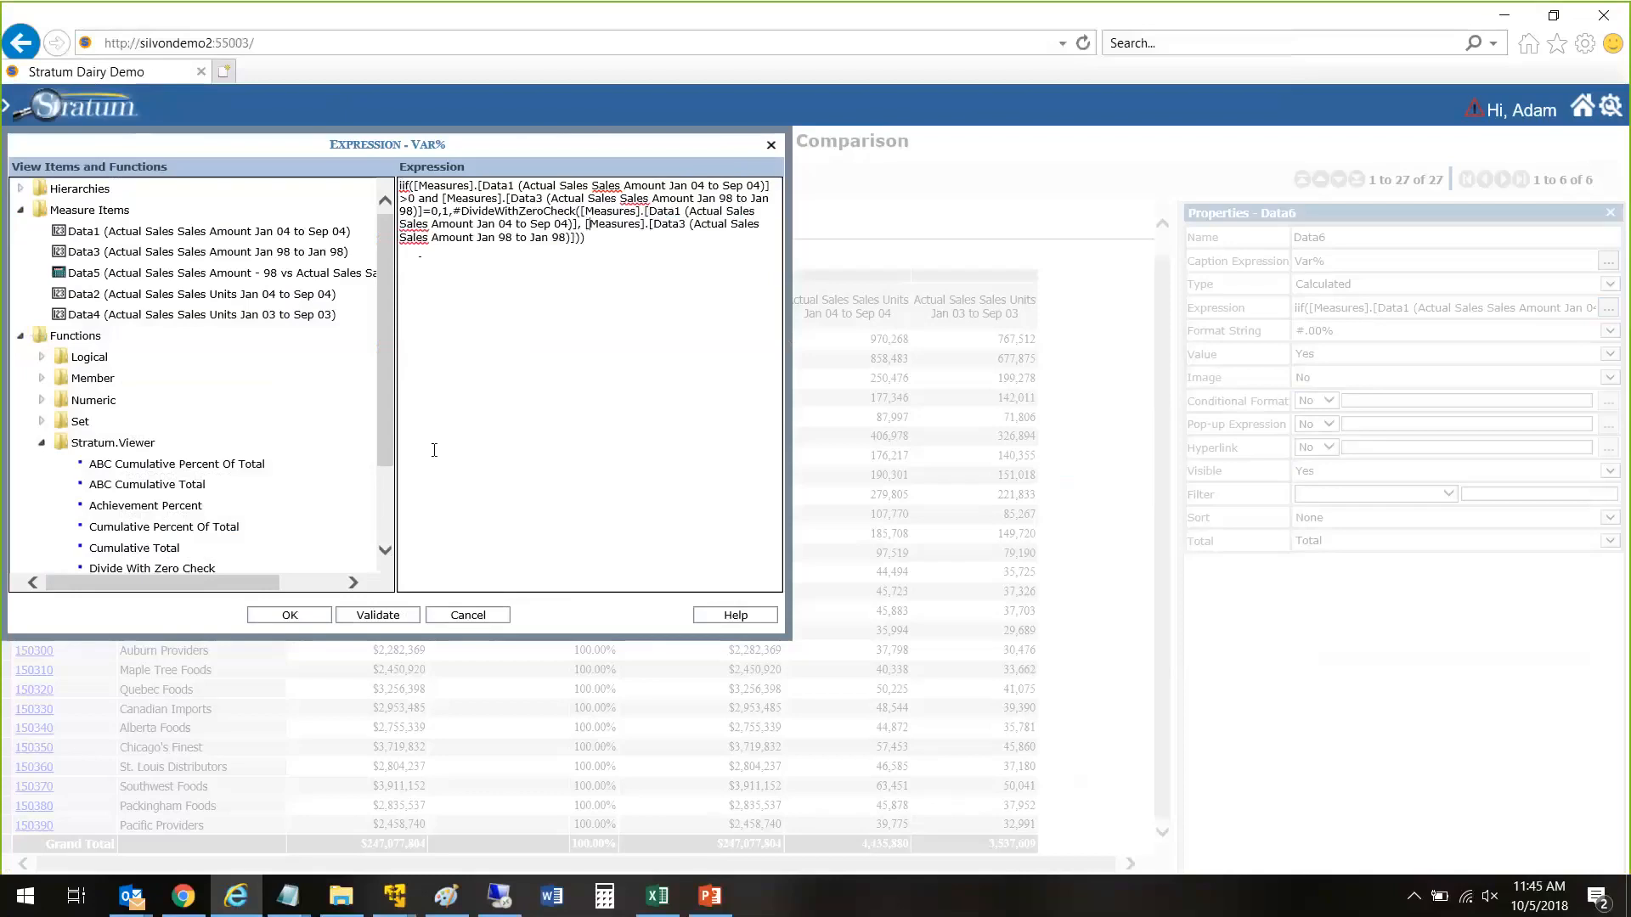
pyautogui.click(380, 618)
pyautogui.click(266, 258)
pyautogui.click(289, 615)
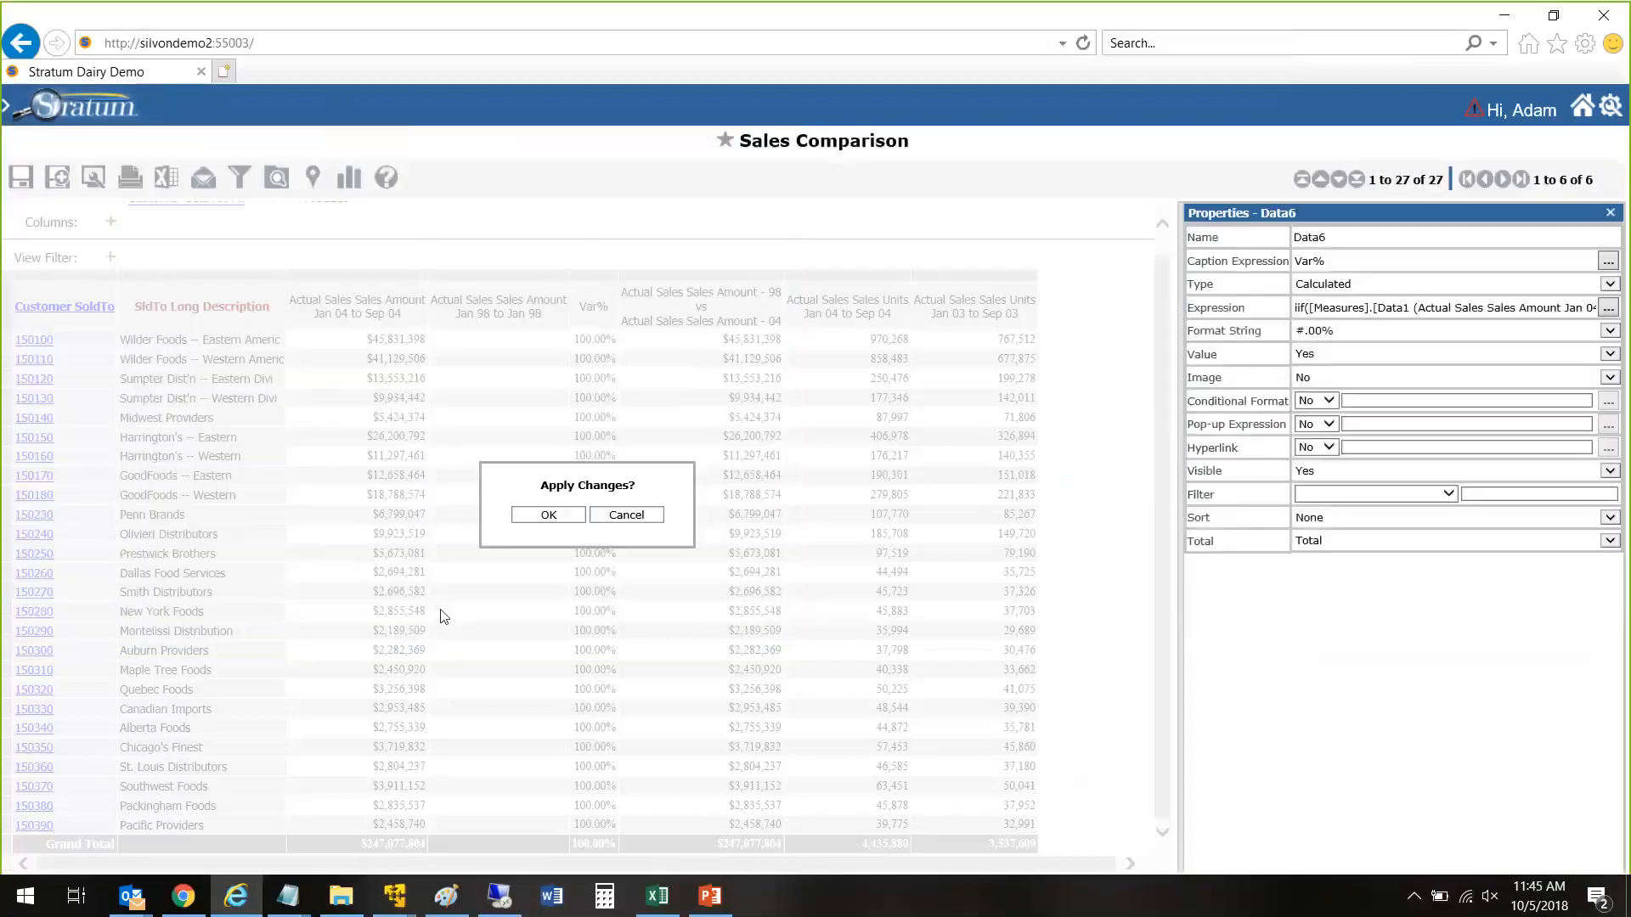
pyautogui.click(545, 515)
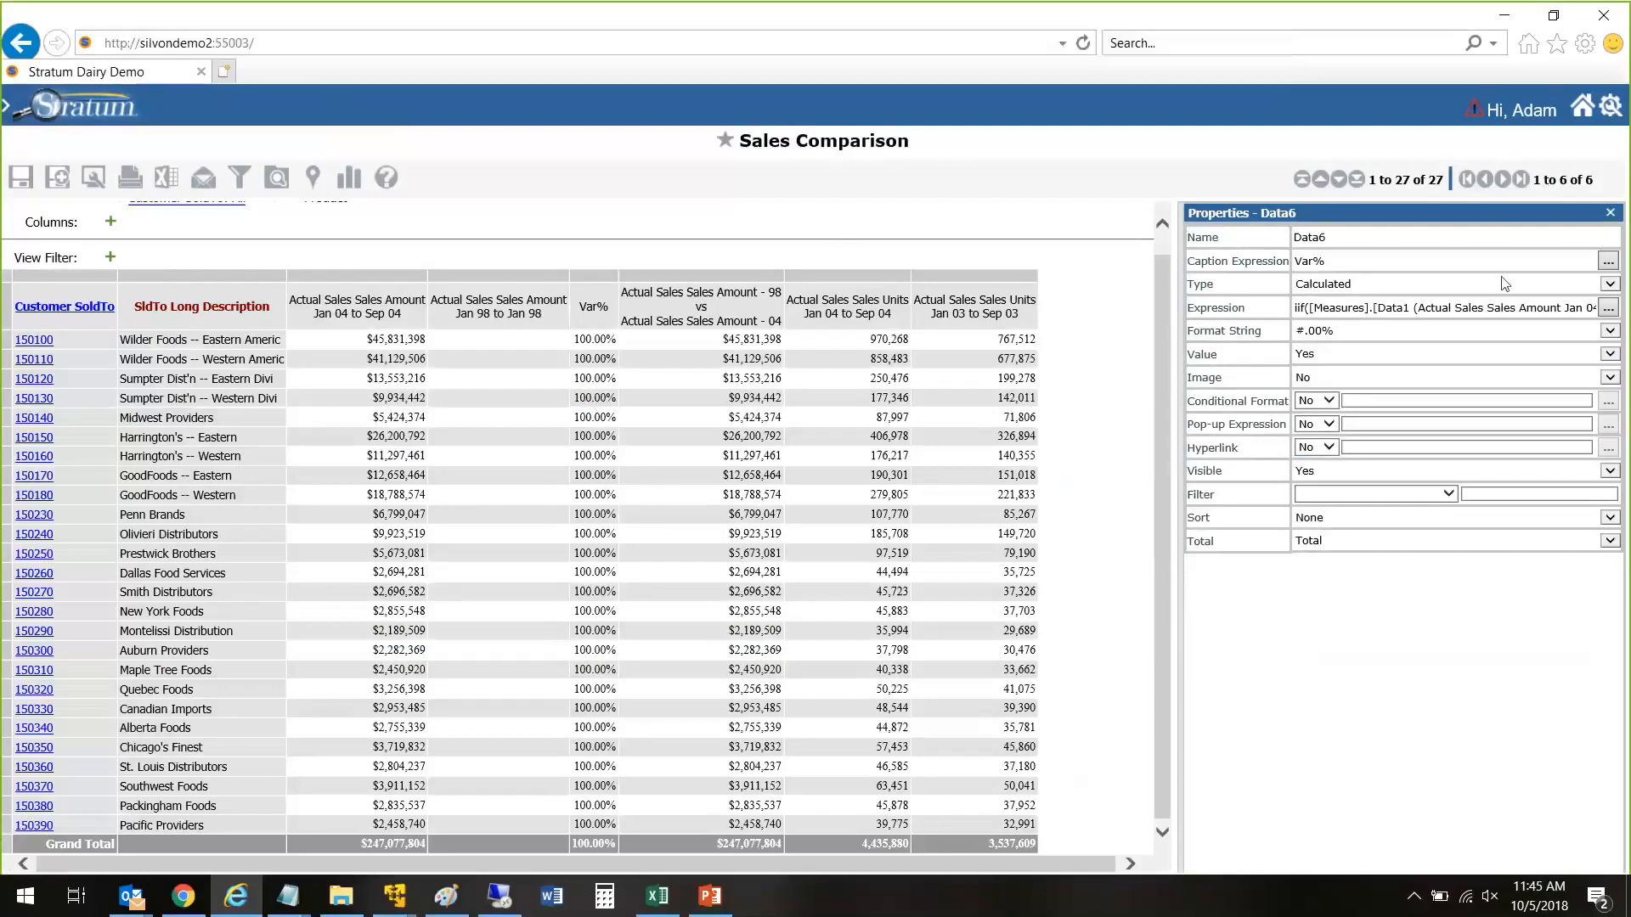
# Step: Review the Var% measure's expression without changing it, and close the measure's properties
pyautogui.click(1608, 307)
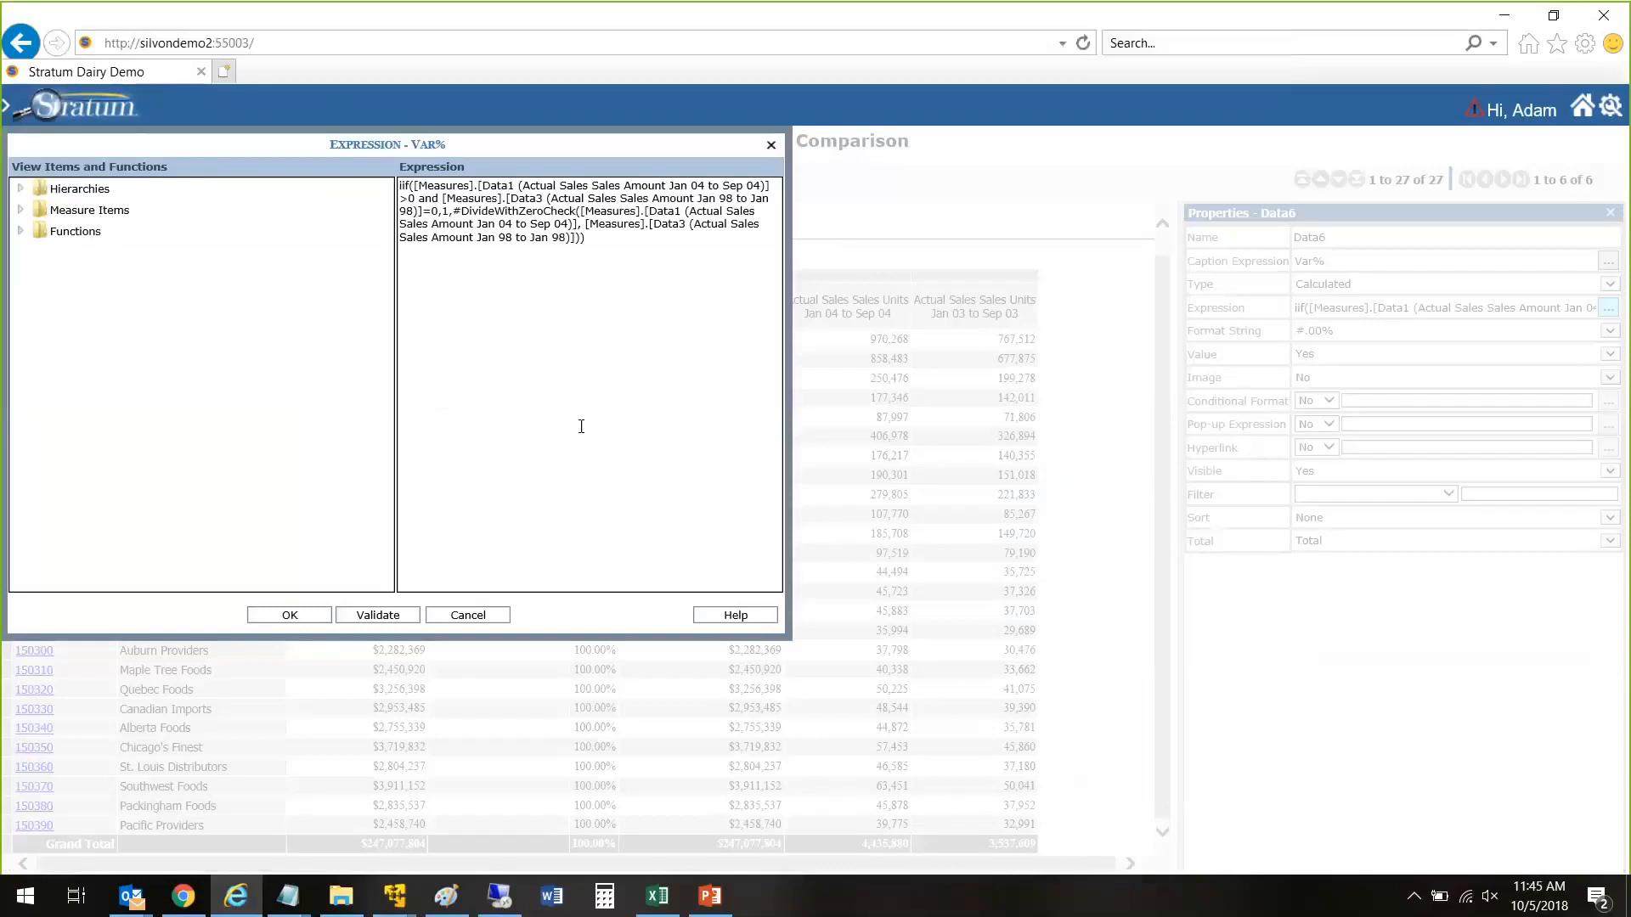
pyautogui.click(506, 619)
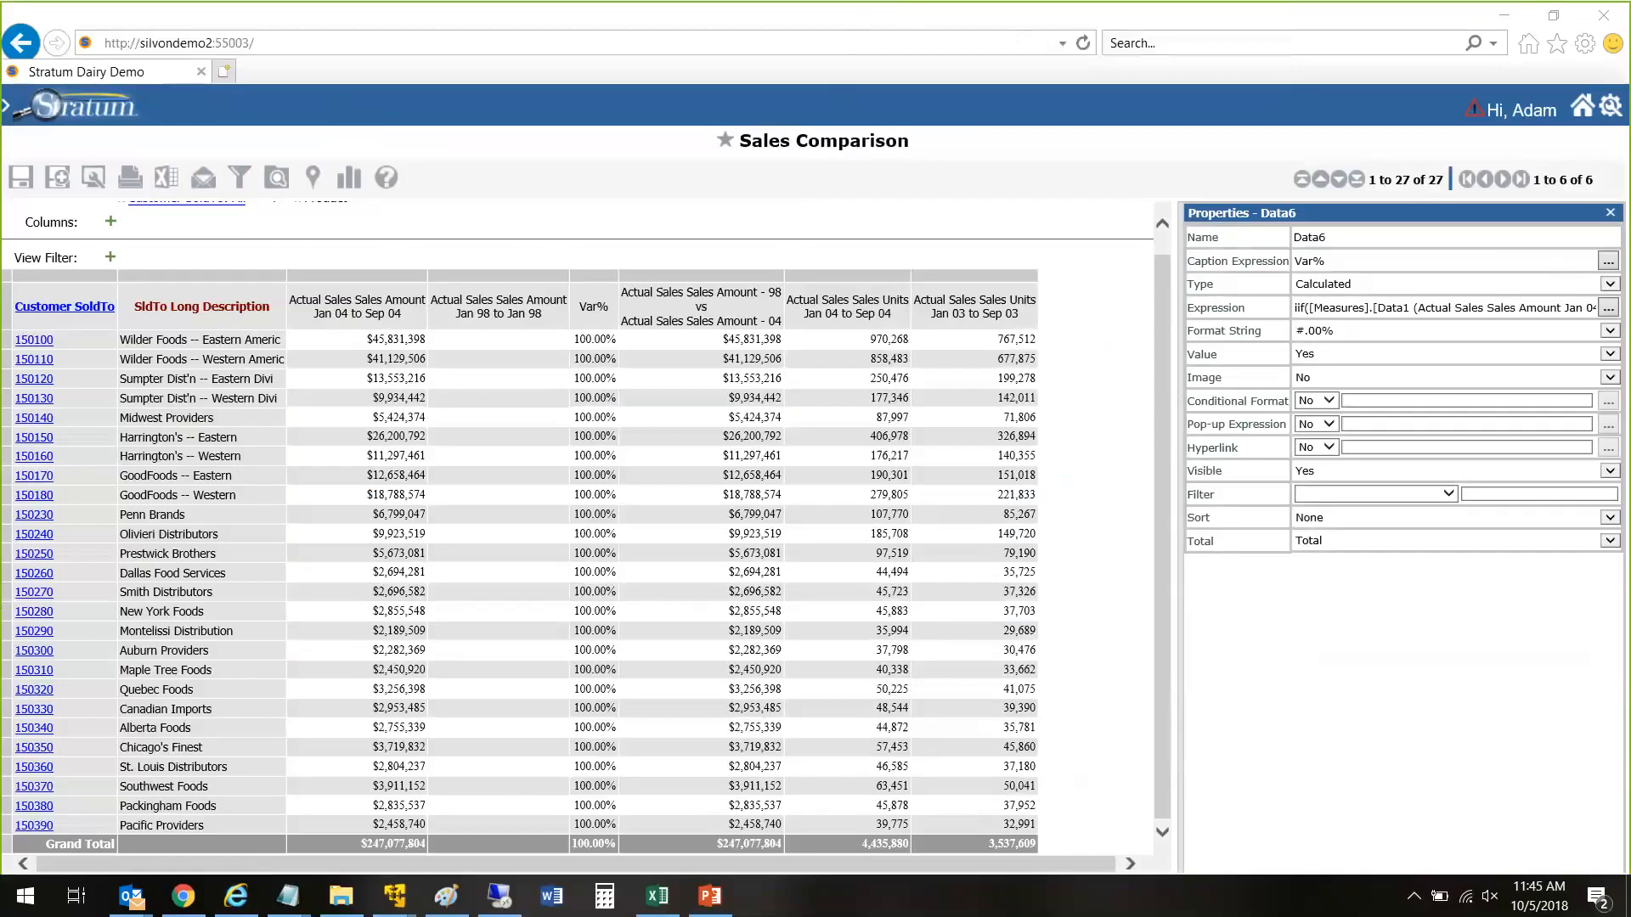
pyautogui.click(757, 223)
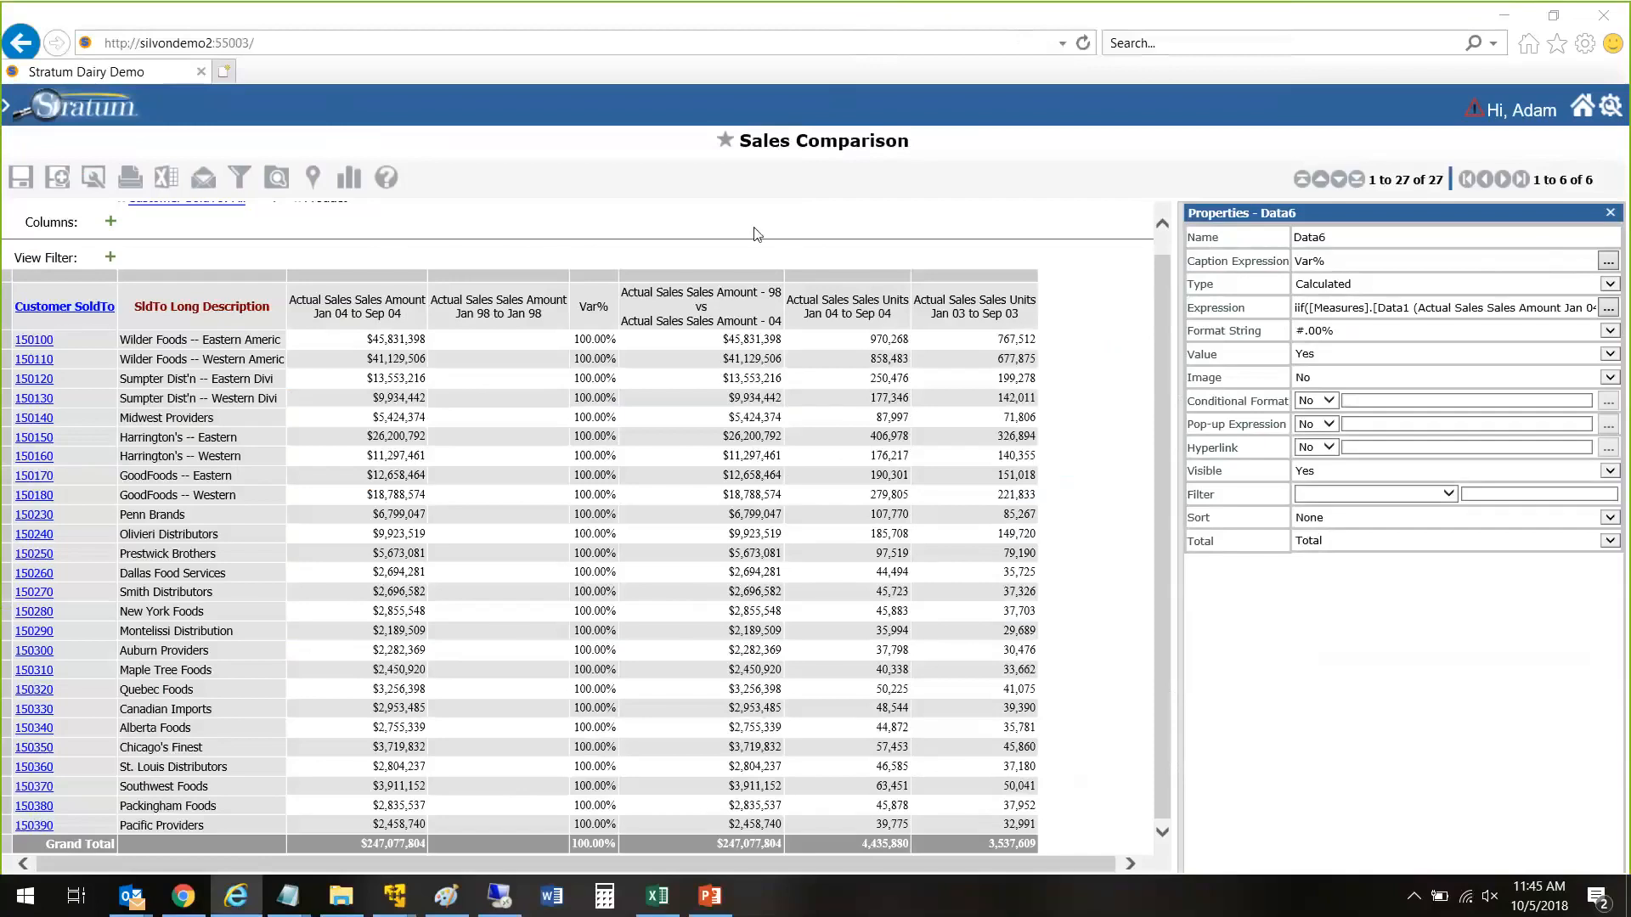
pyautogui.click(1610, 212)
# Step: Open the Stratum.Viewer Help and look through its list of topics
pyautogui.click(1611, 107)
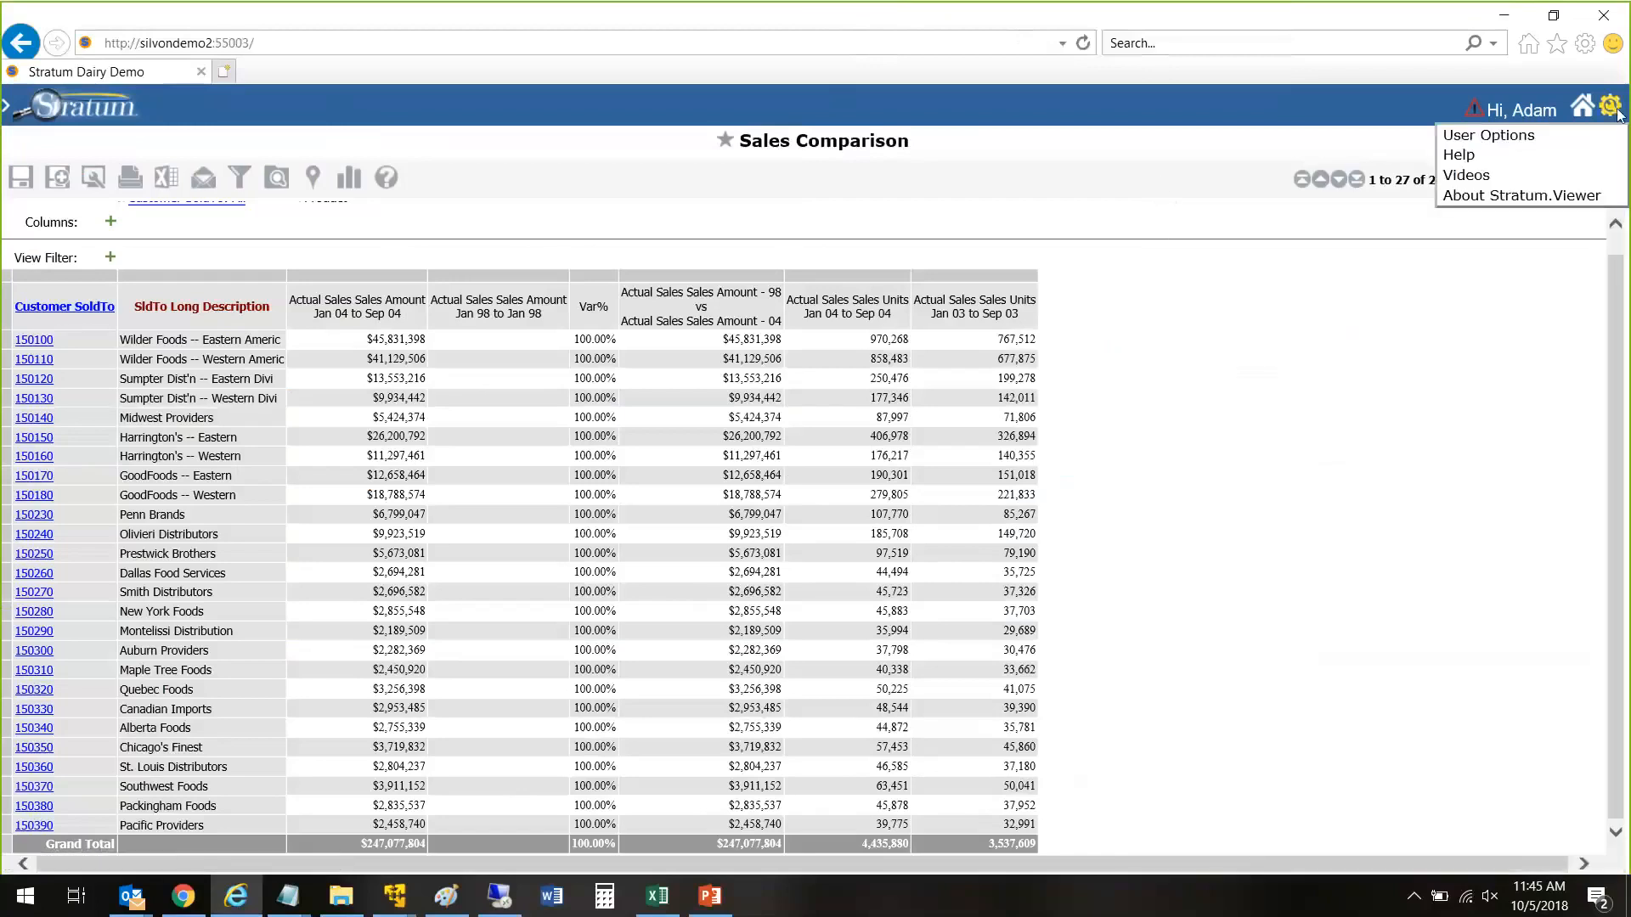
pyautogui.click(1461, 156)
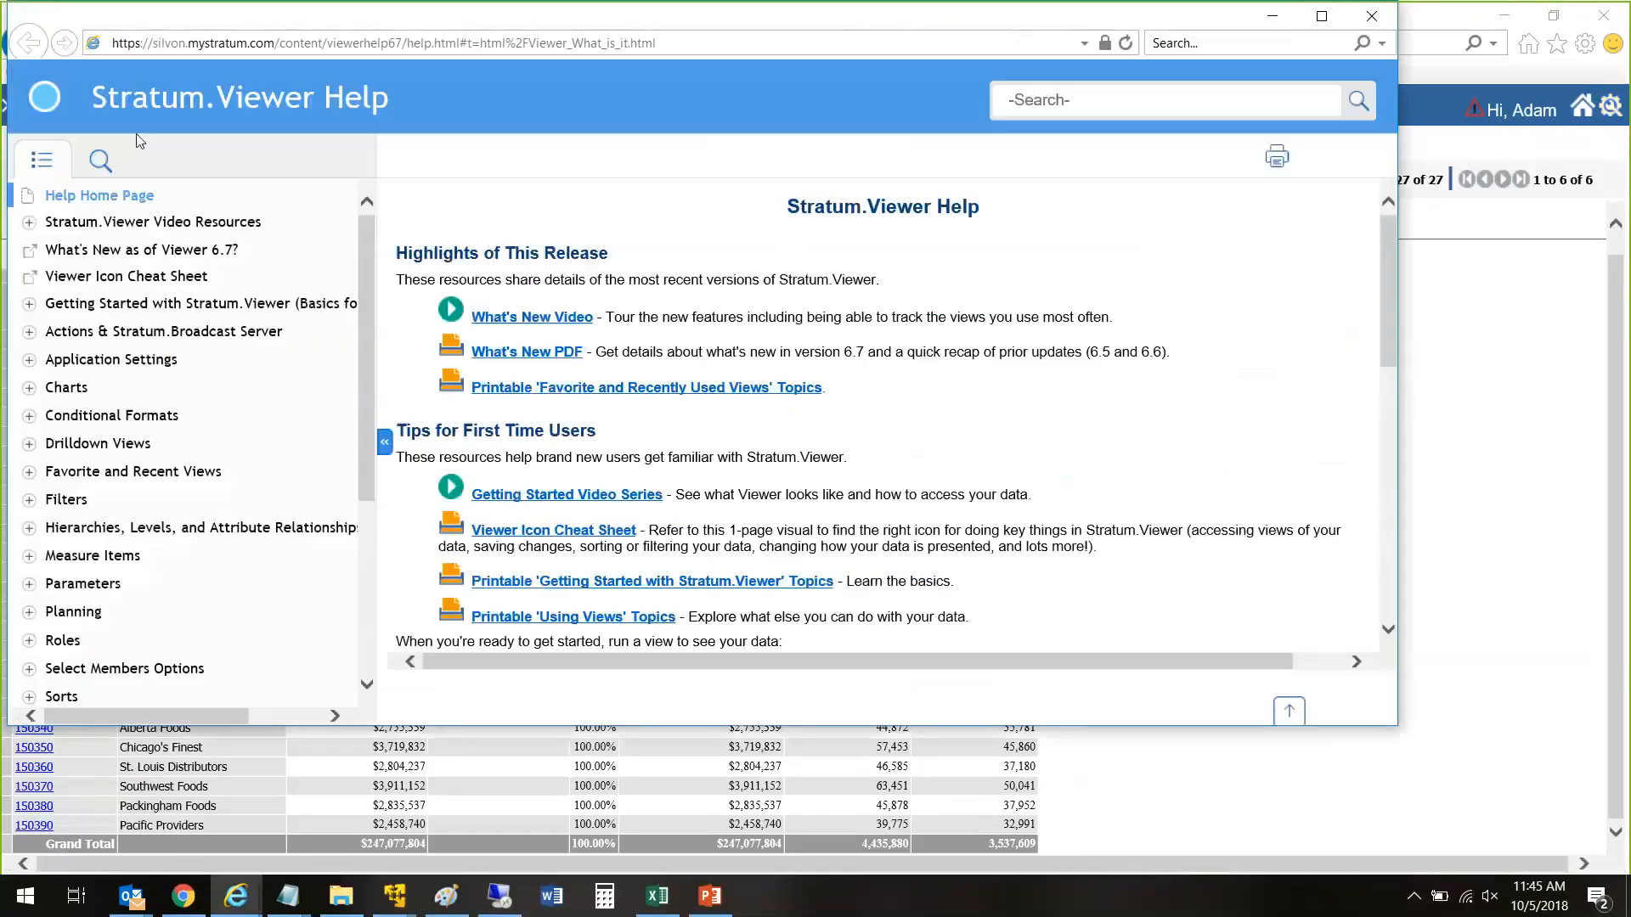
pyautogui.moveTo(370, 303); pyautogui.dragTo(339, 289)
pyautogui.scroll(-3, 268, 321)
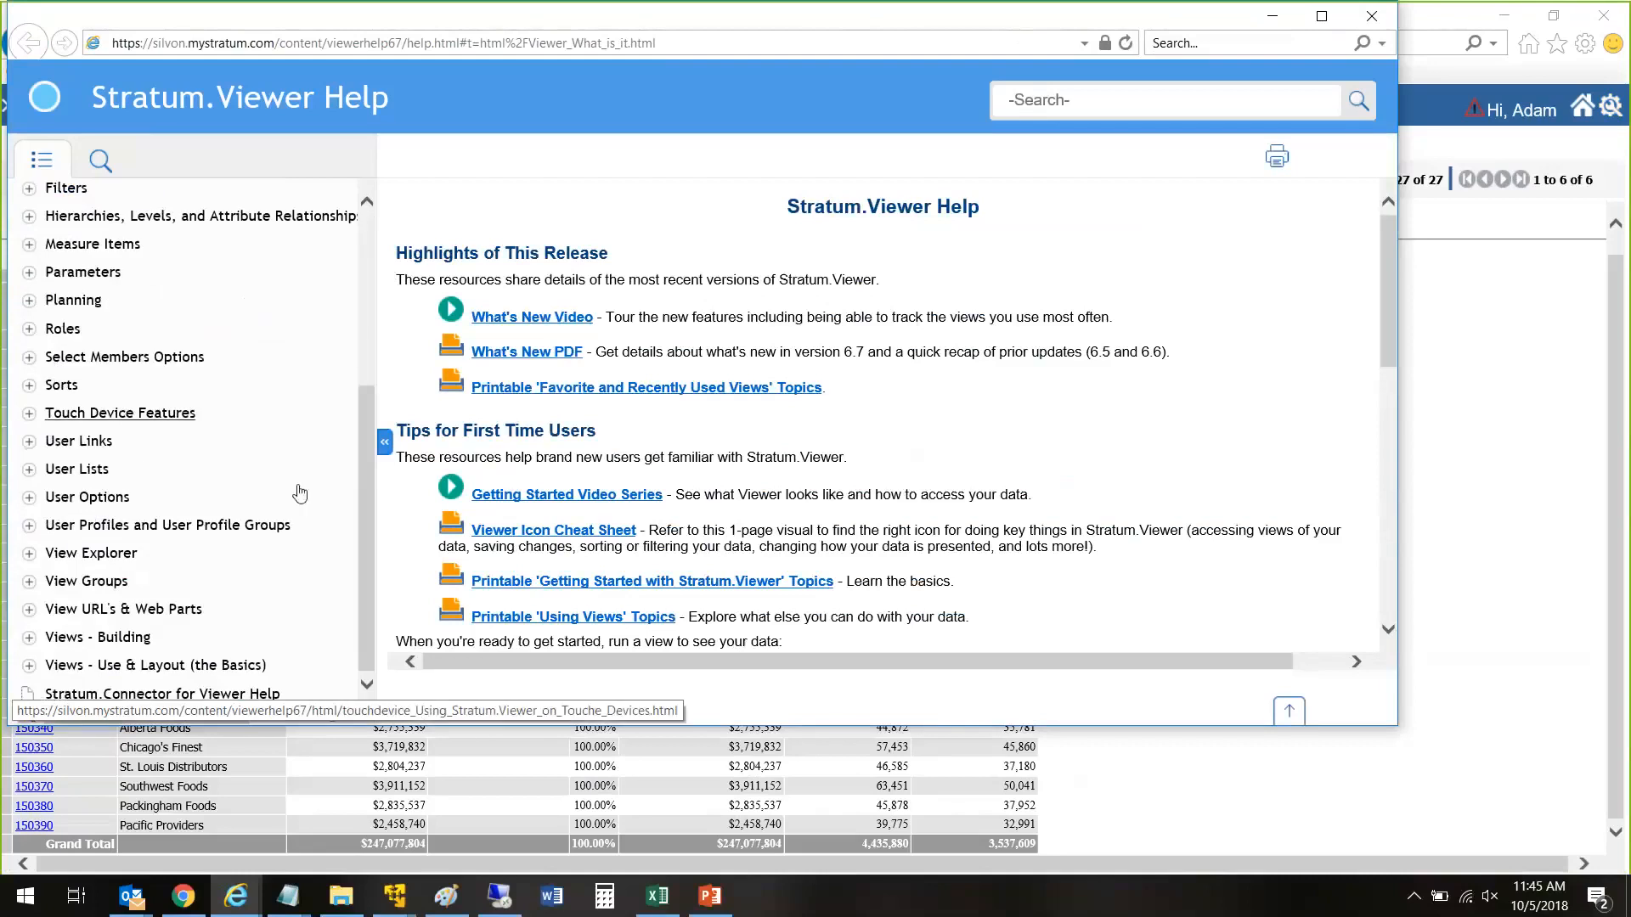
pyautogui.scroll(2, 300, 496)
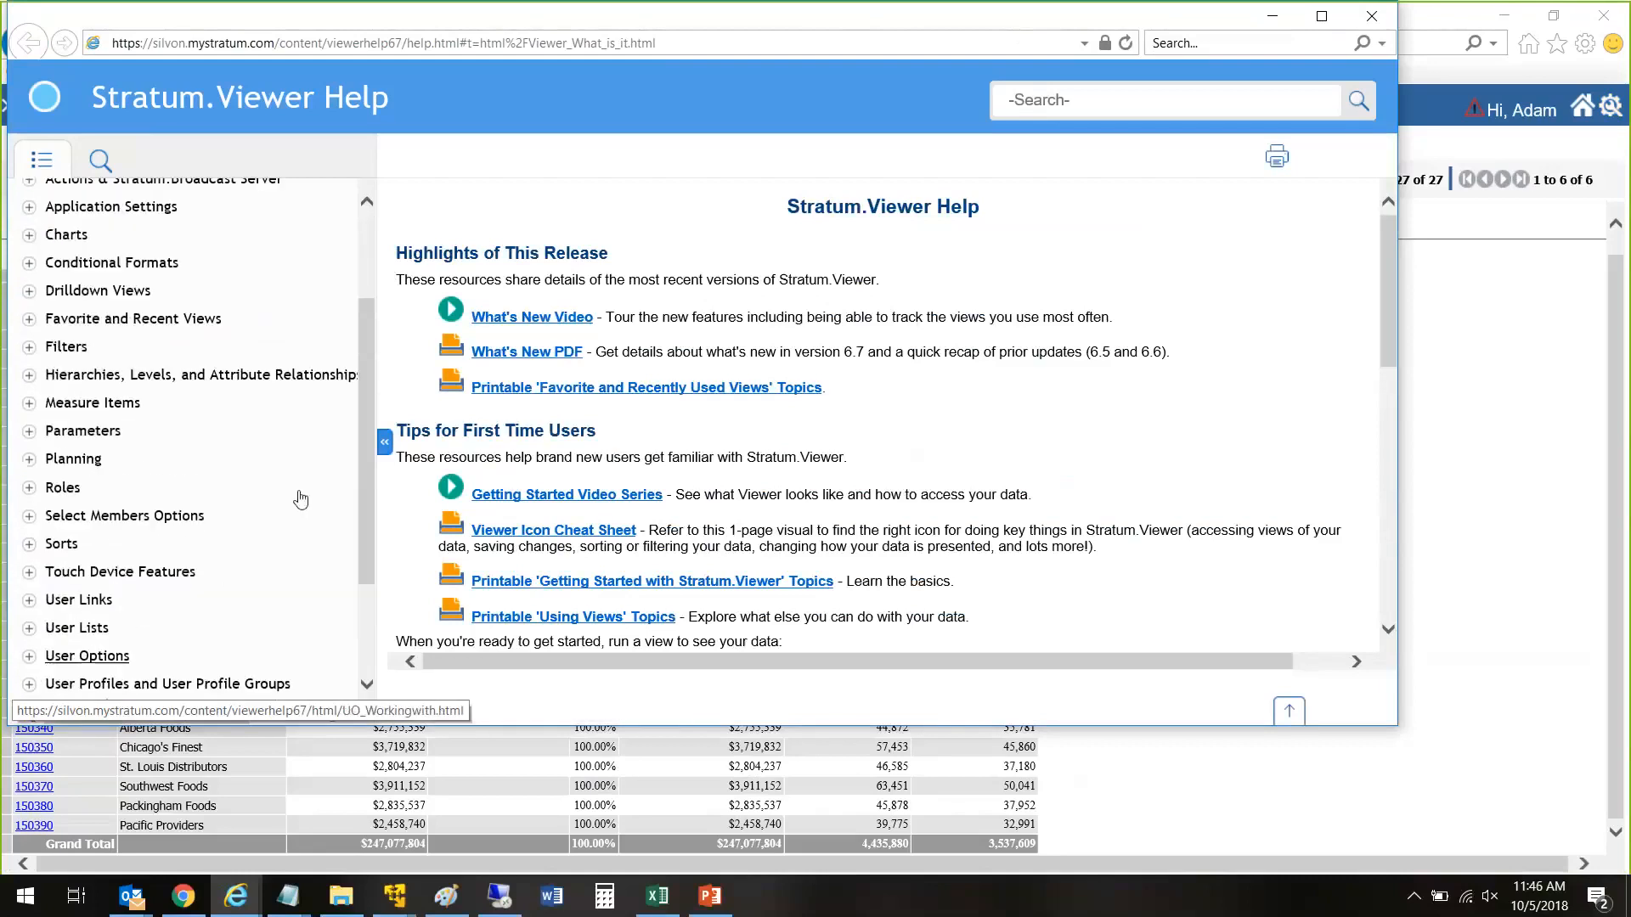
pyautogui.scroll(1, 300, 500)
pyautogui.scroll(1, 187, 357)
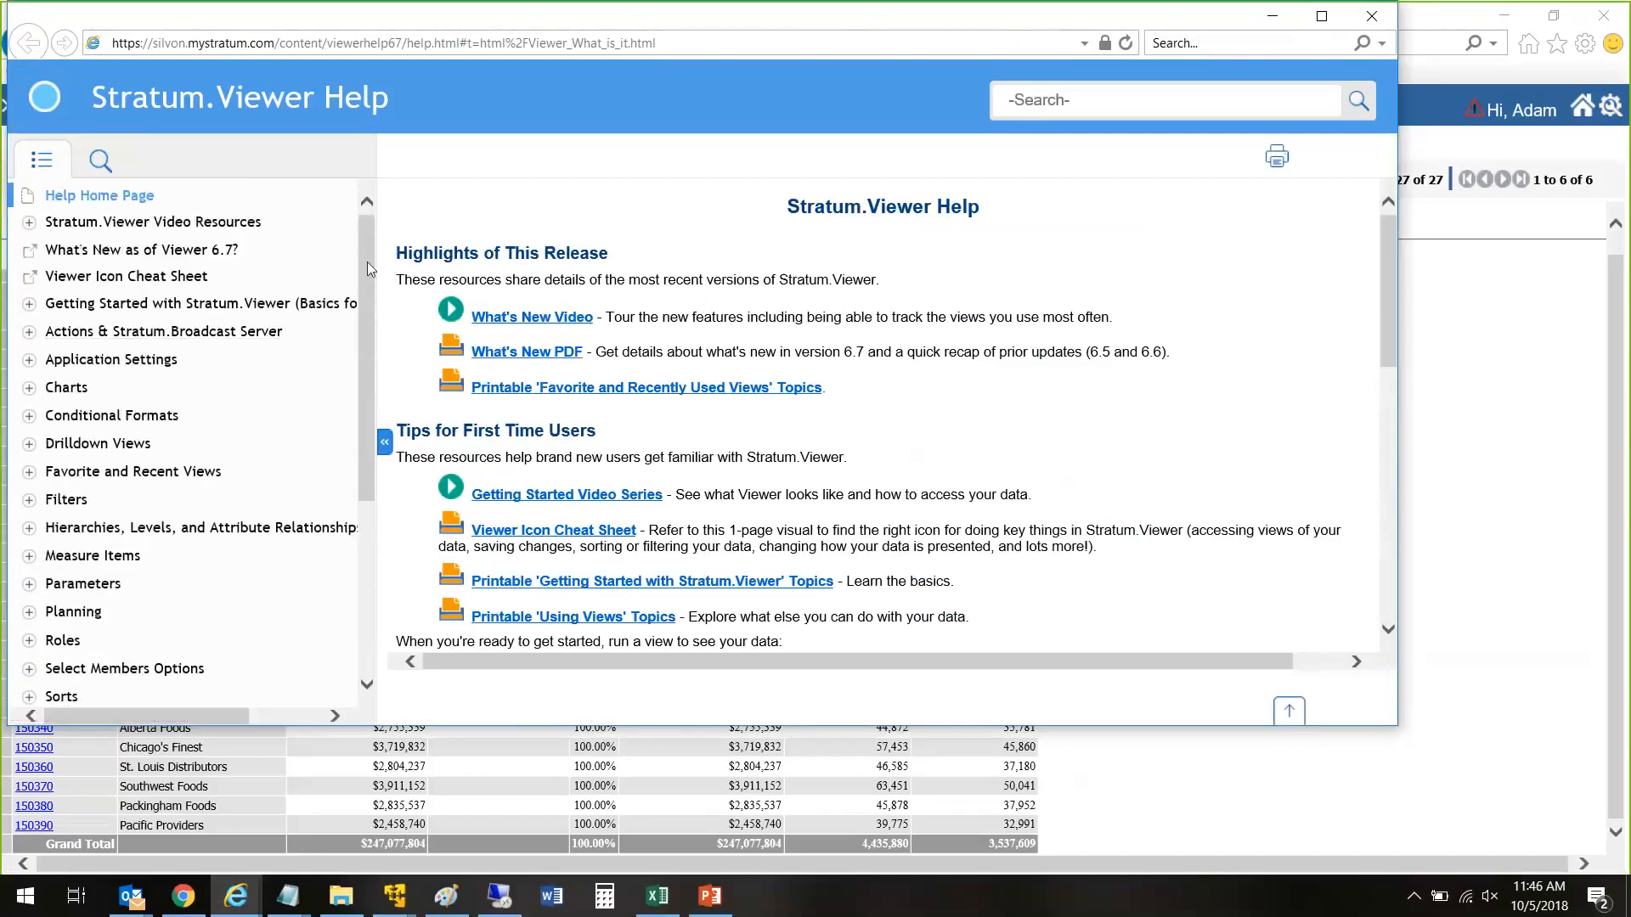
pyautogui.moveTo(367, 262); pyautogui.dragTo(361, 355)
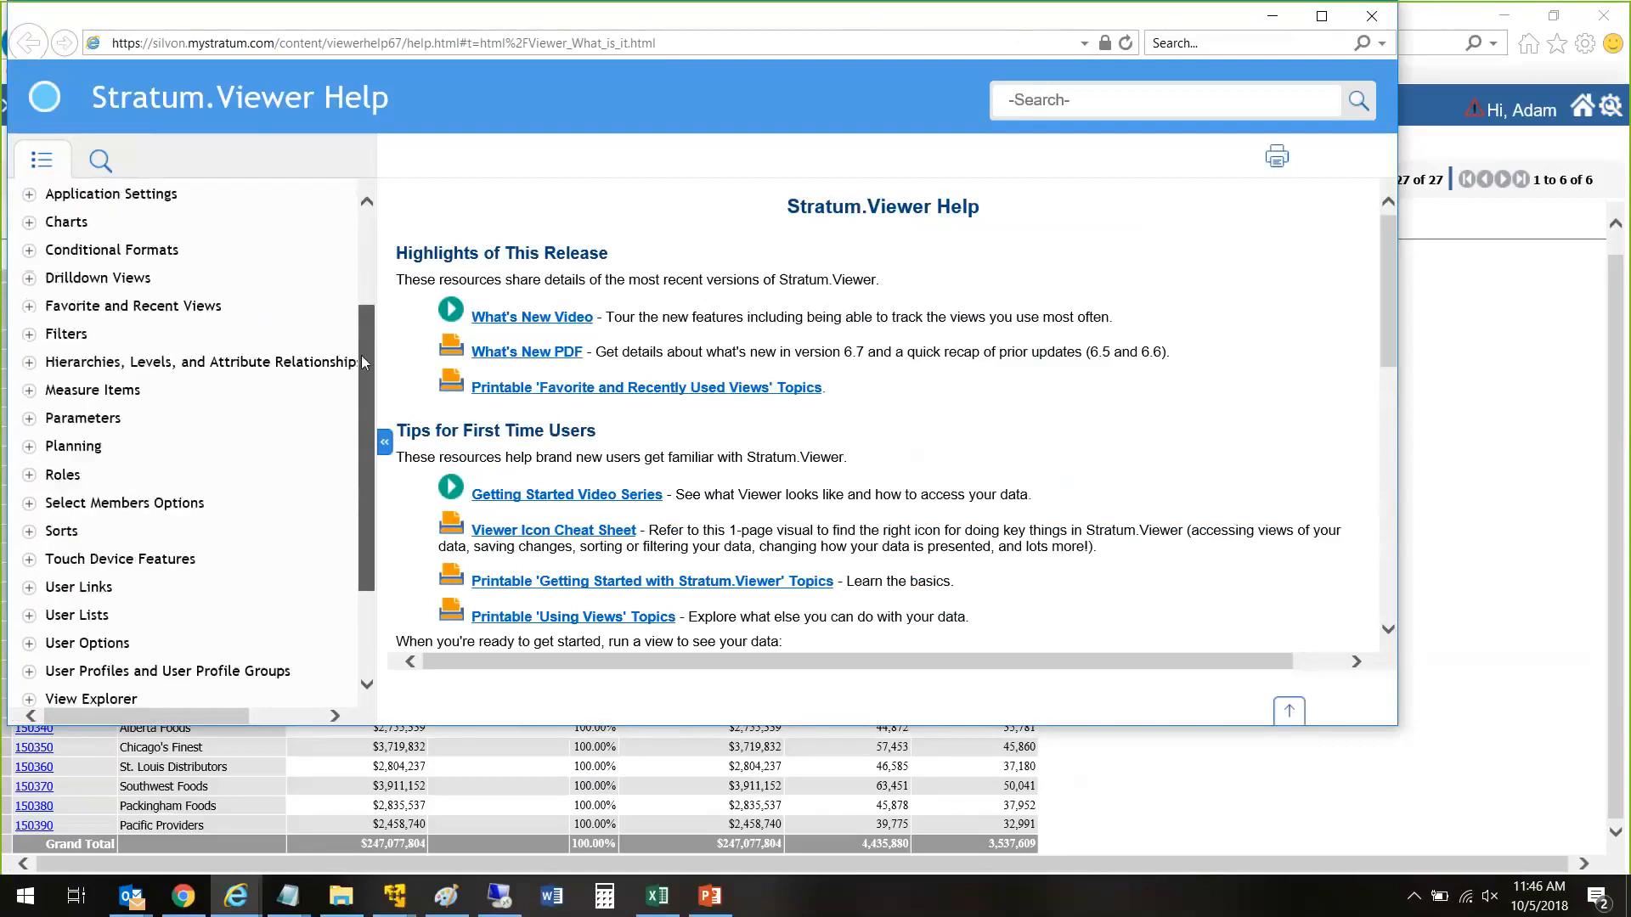
# Step: Read the Quick Start Insert Calculated Measure Items topic from the Getting Started section of Measure Items
pyautogui.click(28, 381)
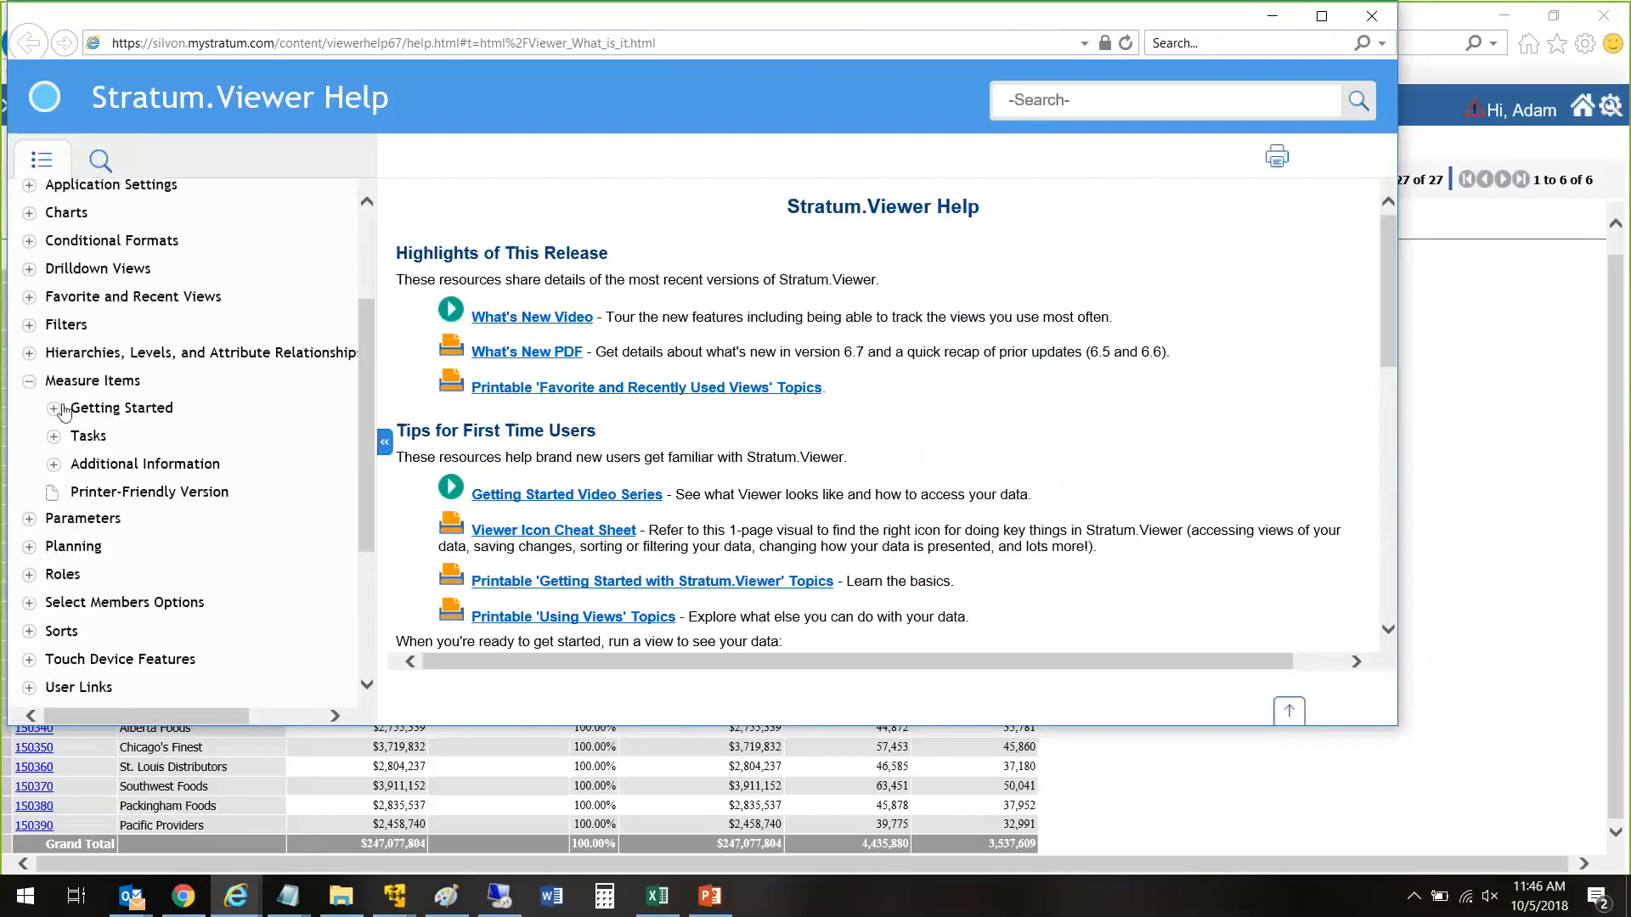
pyautogui.click(54, 409)
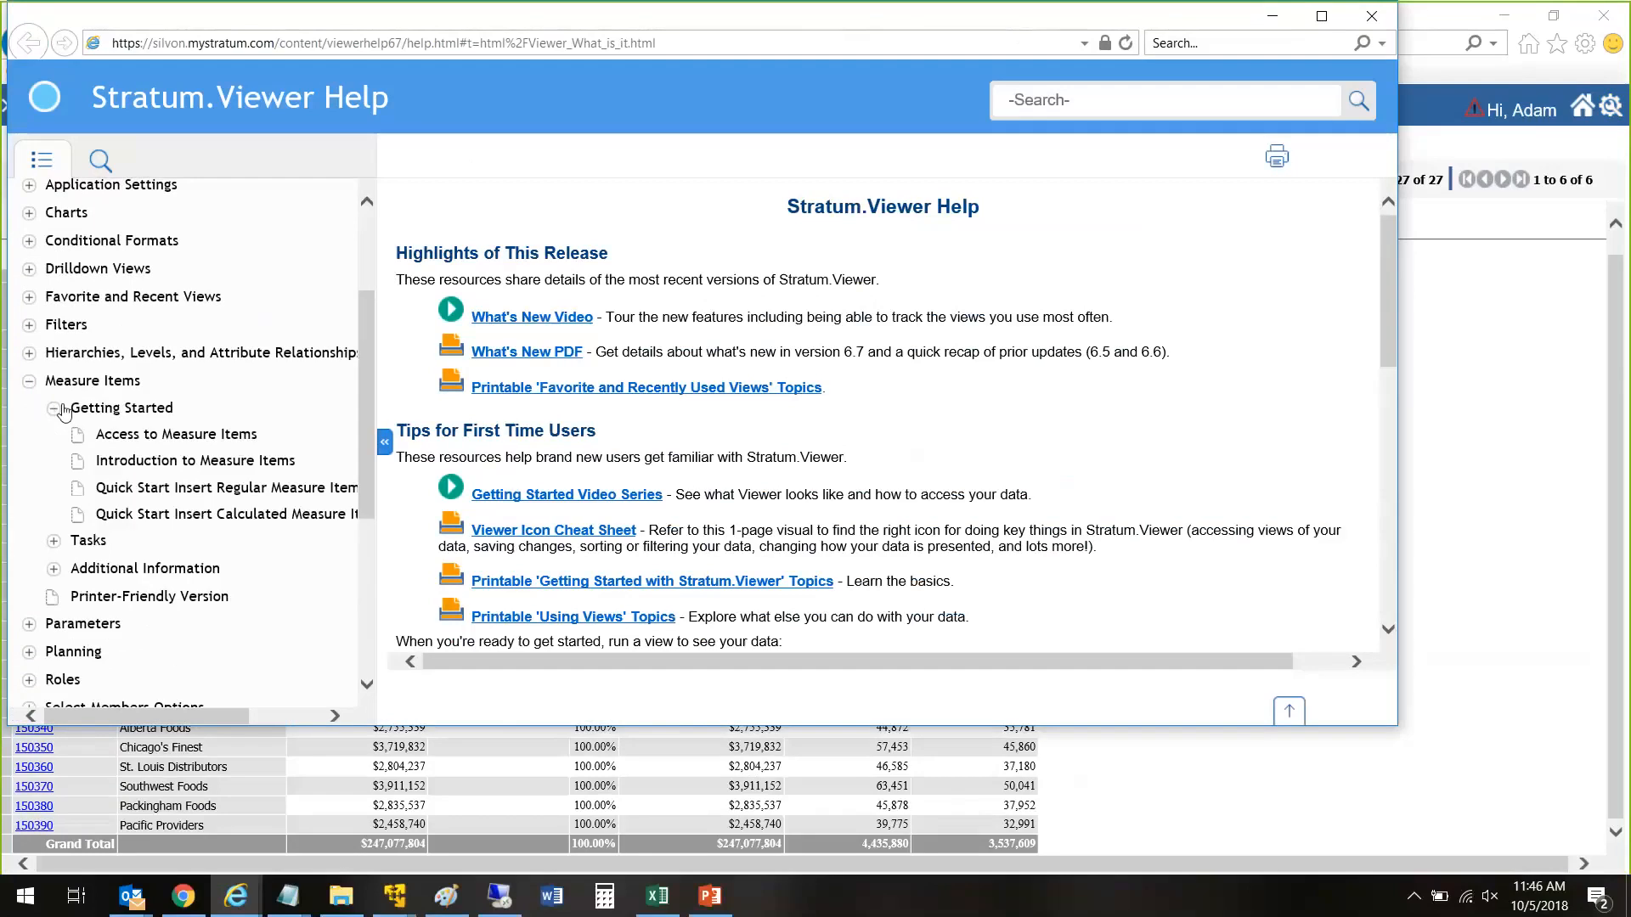
pyautogui.scroll(-1, 65, 411)
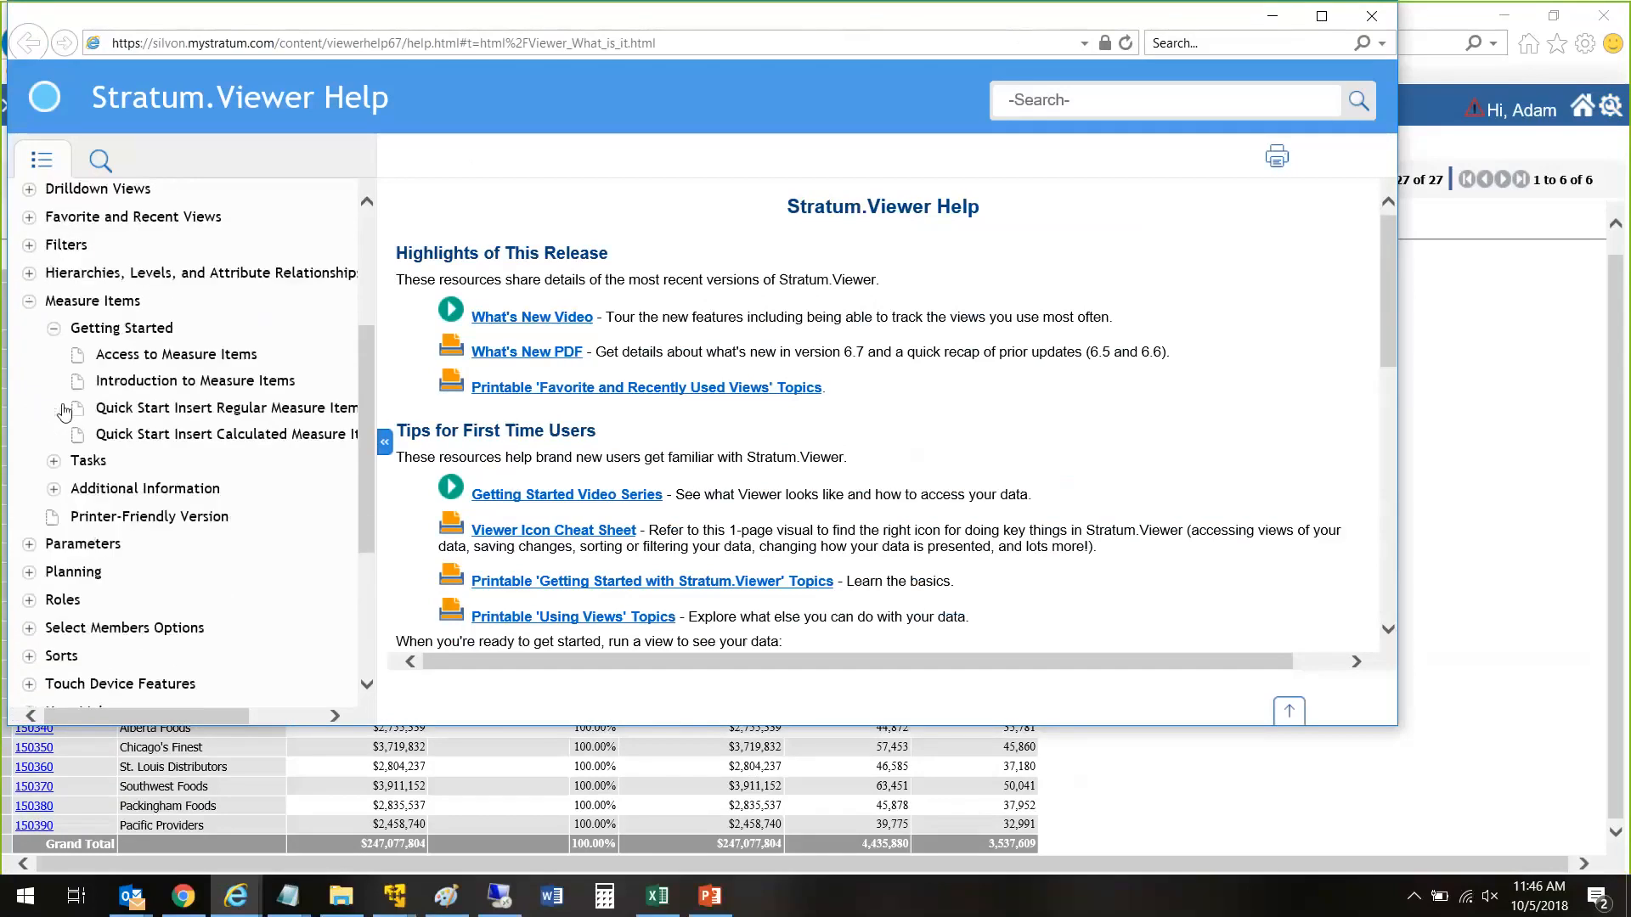
pyautogui.click(125, 436)
pyautogui.scroll(-10, 452, 435)
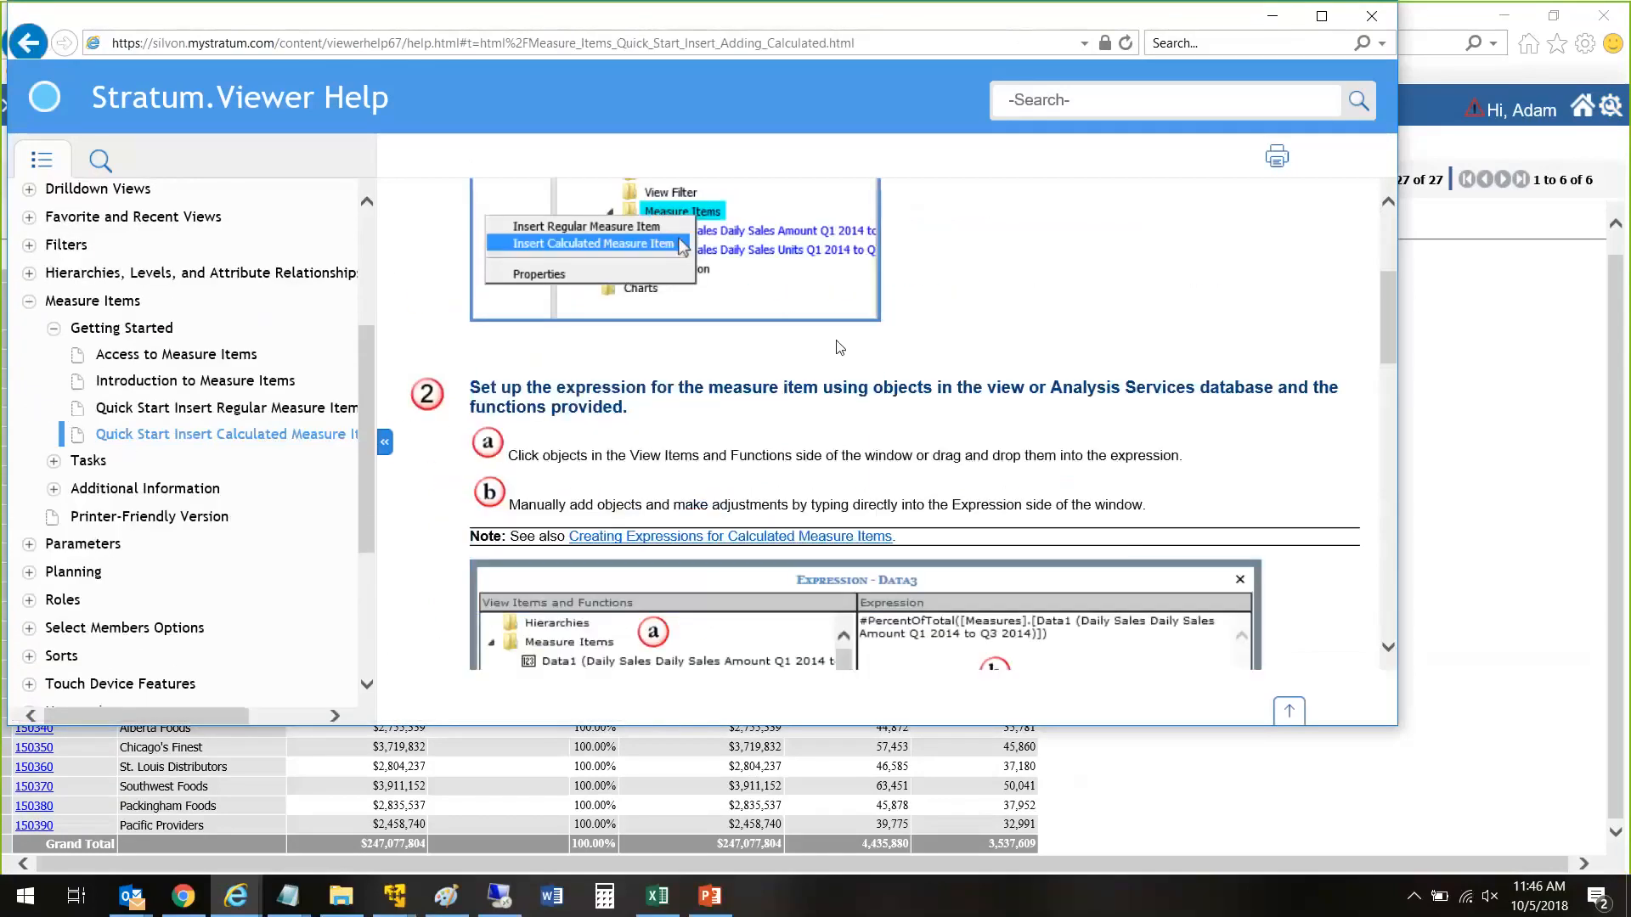
pyautogui.scroll(-5, 837, 347)
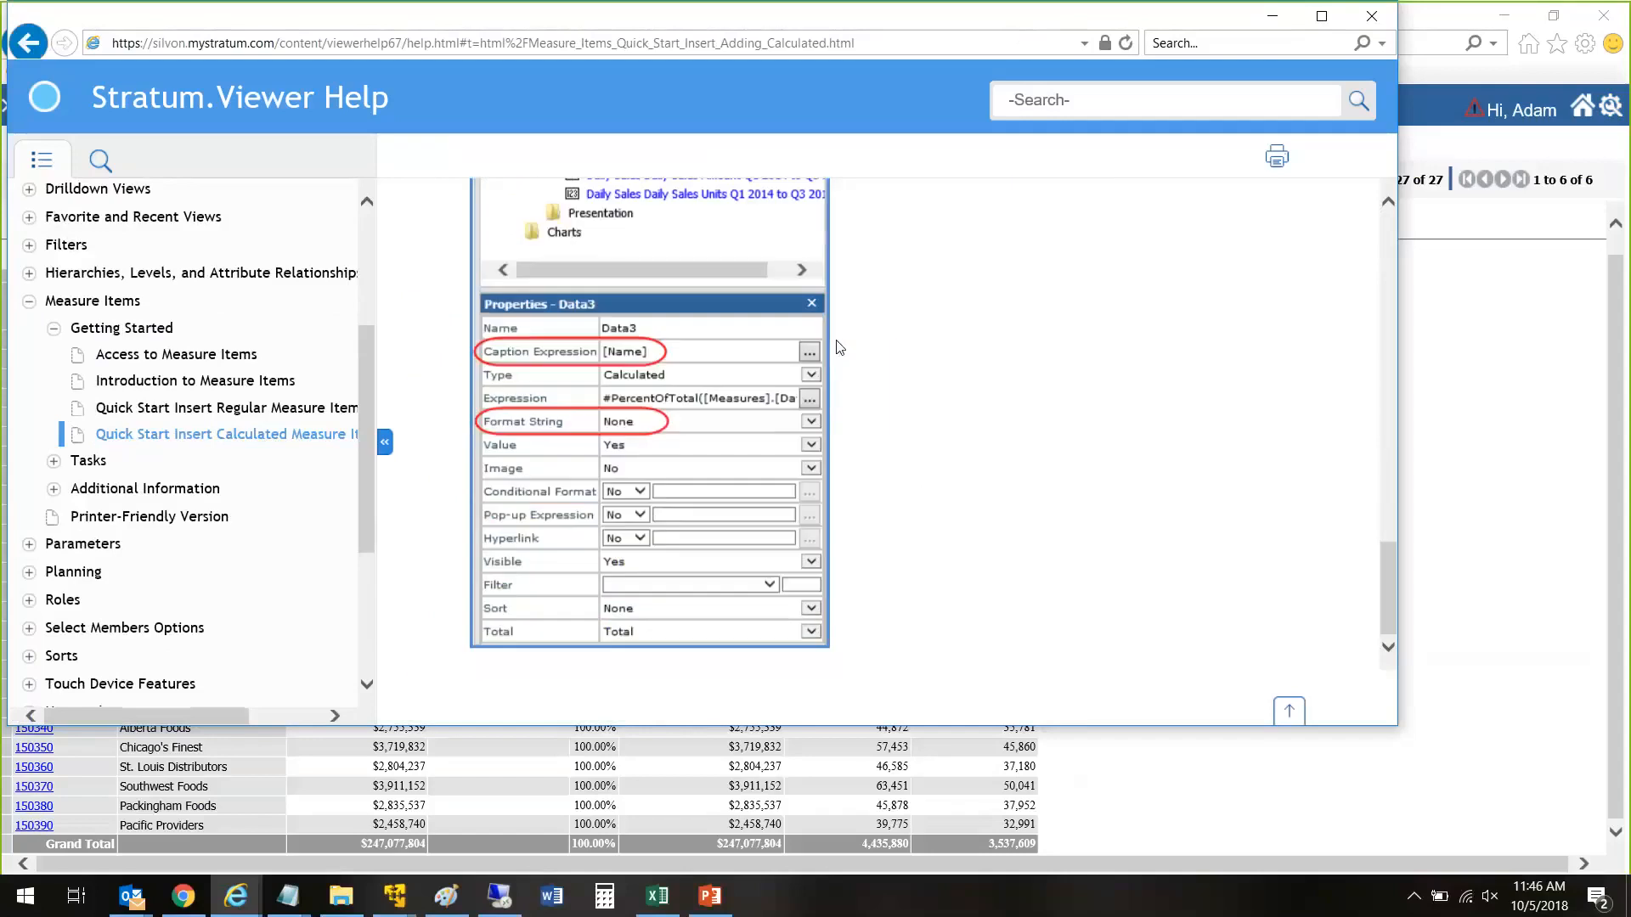
# Step: Examine the Advanced Concepts topics in the Additional Information section of Measure Items, widening the contents list for the long titles
pyautogui.click(54, 490)
pyautogui.scroll(-2, 58, 497)
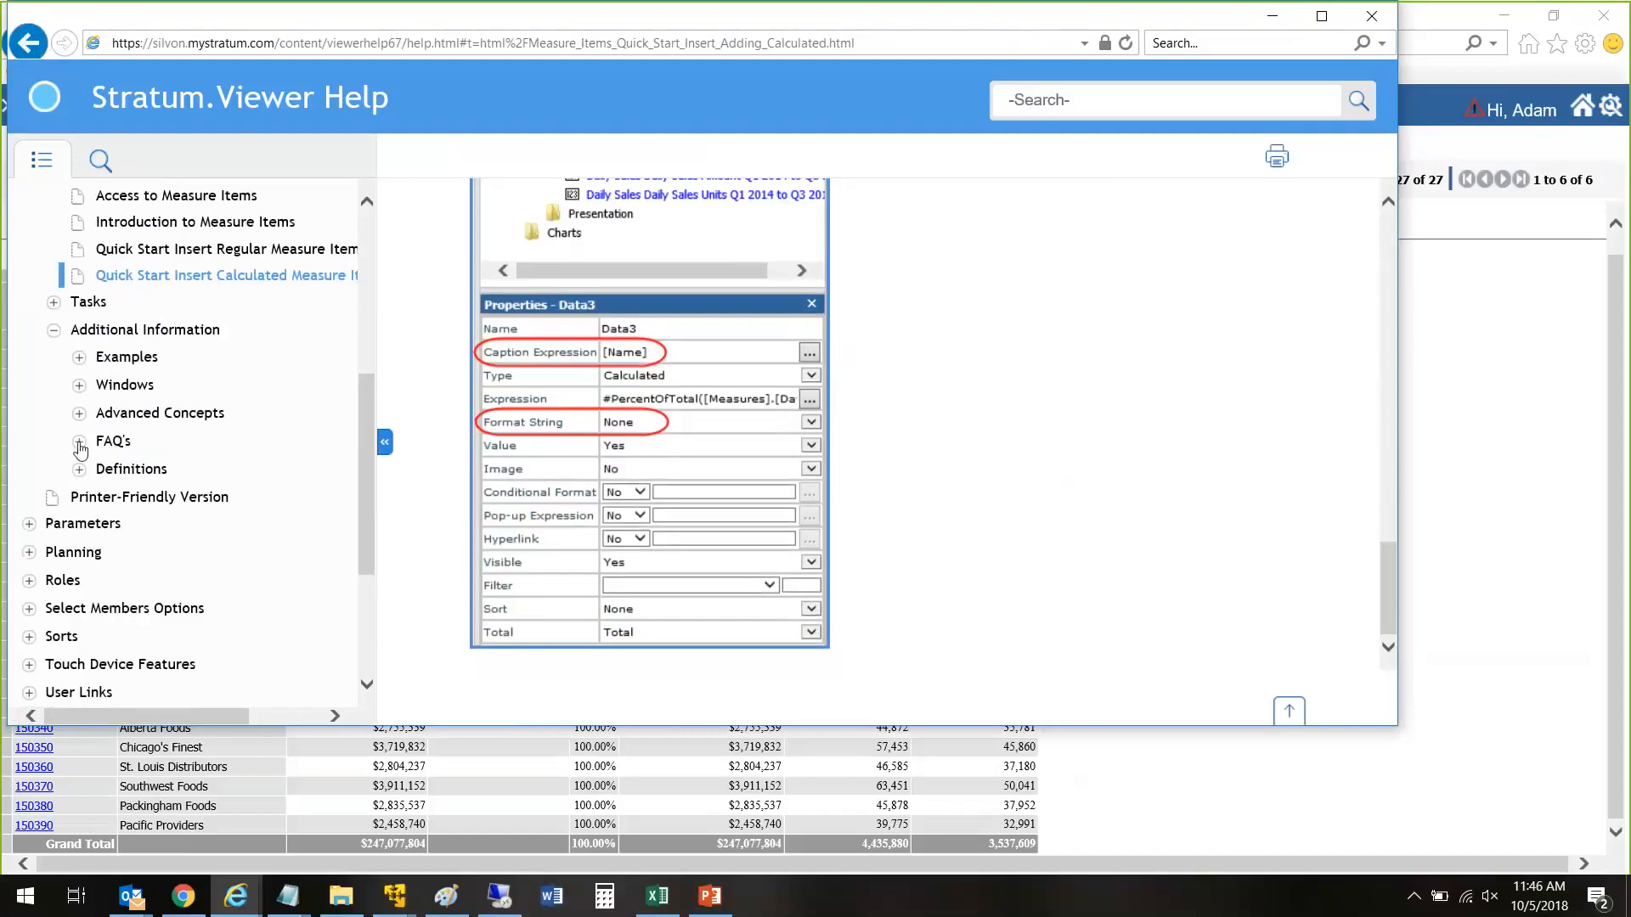
pyautogui.click(79, 410)
pyautogui.scroll(-2, 82, 423)
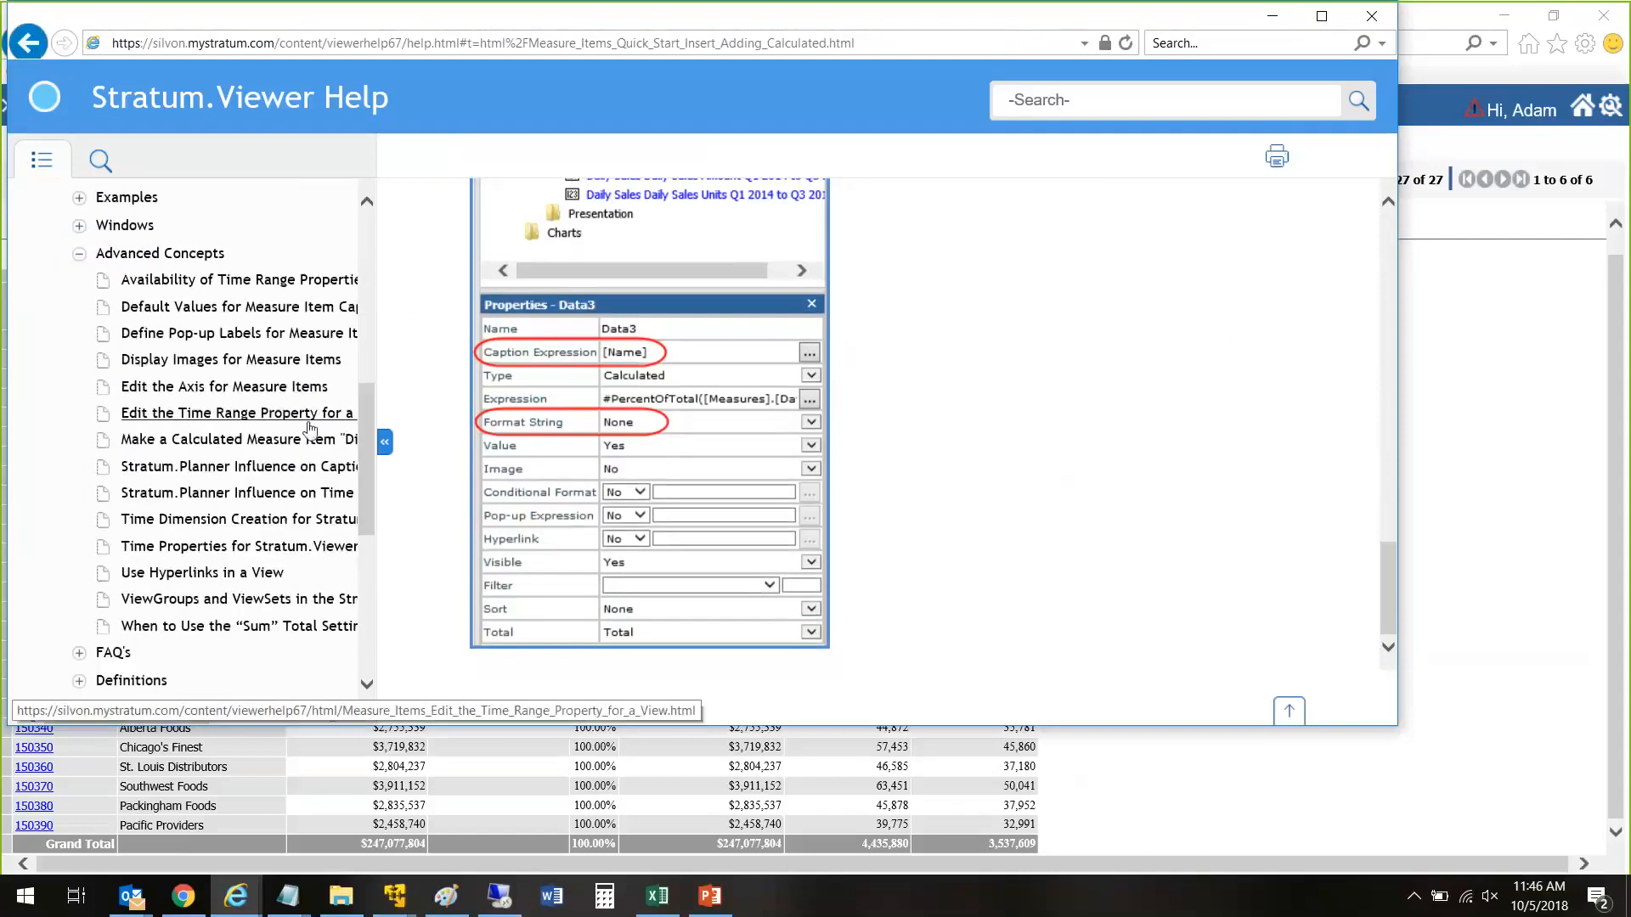
pyautogui.moveTo(376, 422); pyautogui.dragTo(402, 422)
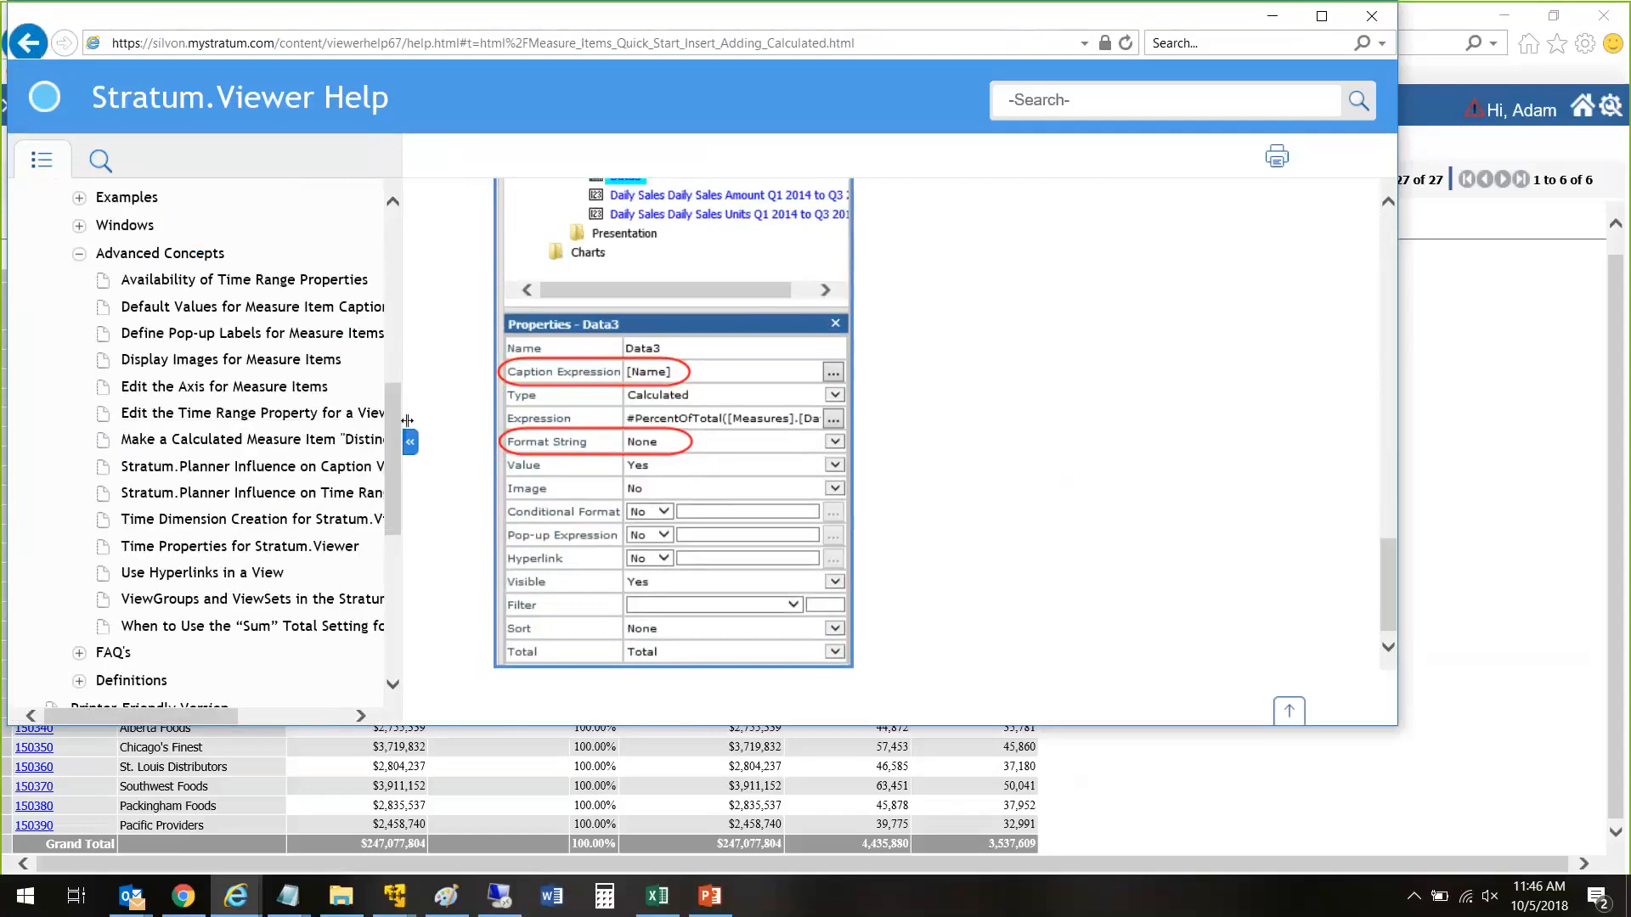
pyautogui.moveTo(405, 413); pyautogui.dragTo(412, 414)
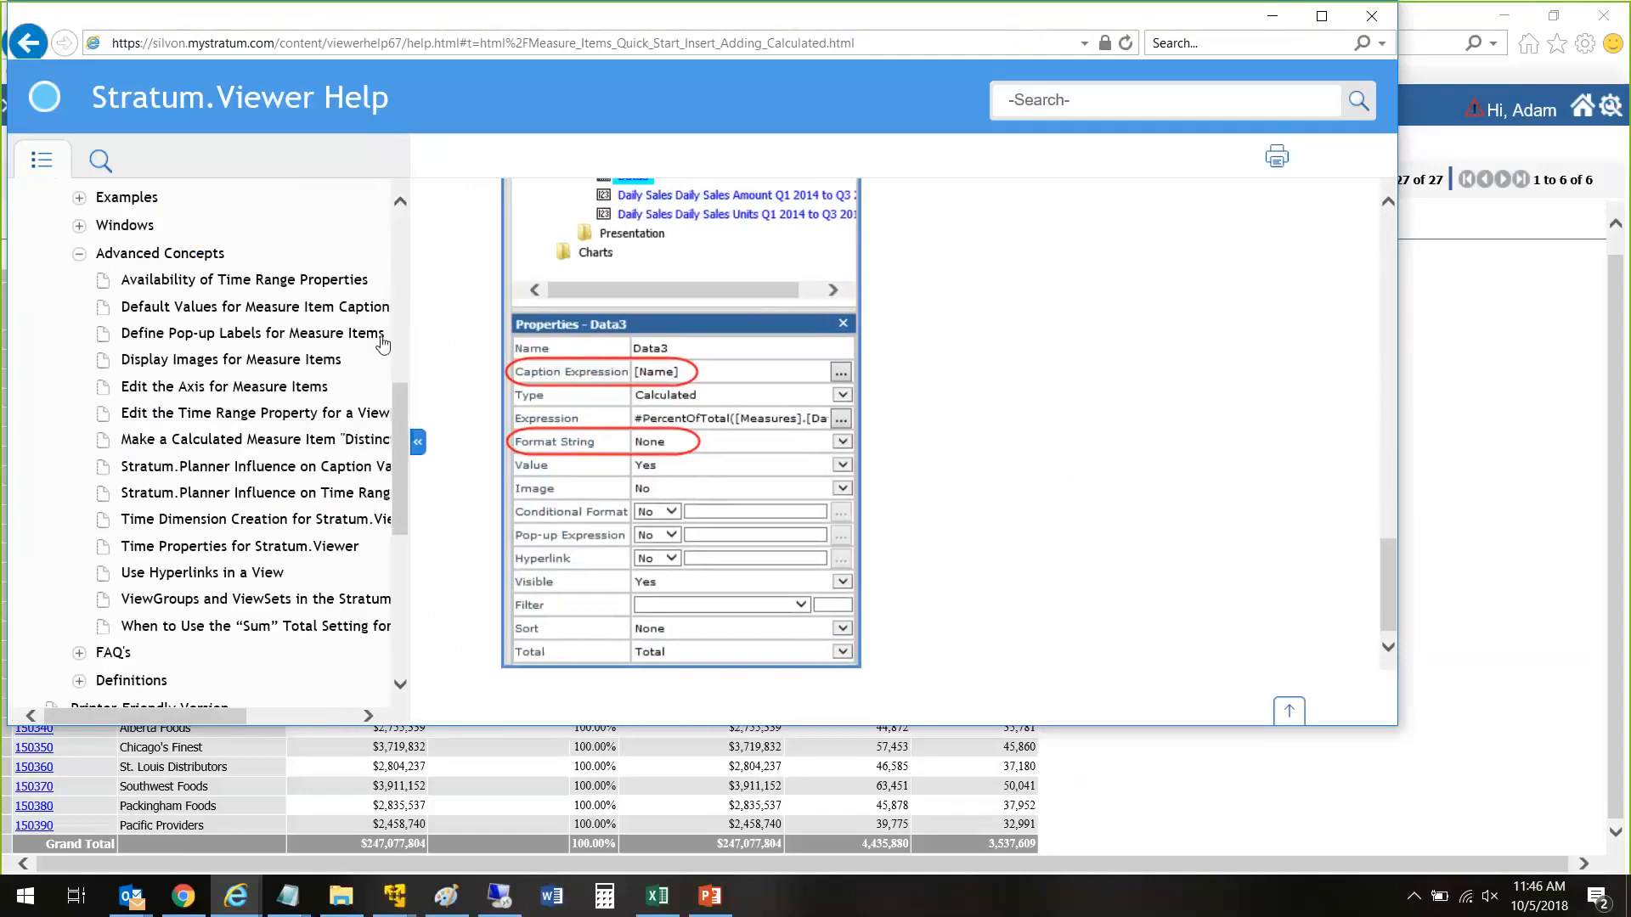
pyautogui.moveTo(77, 721); pyautogui.dragTo(123, 718)
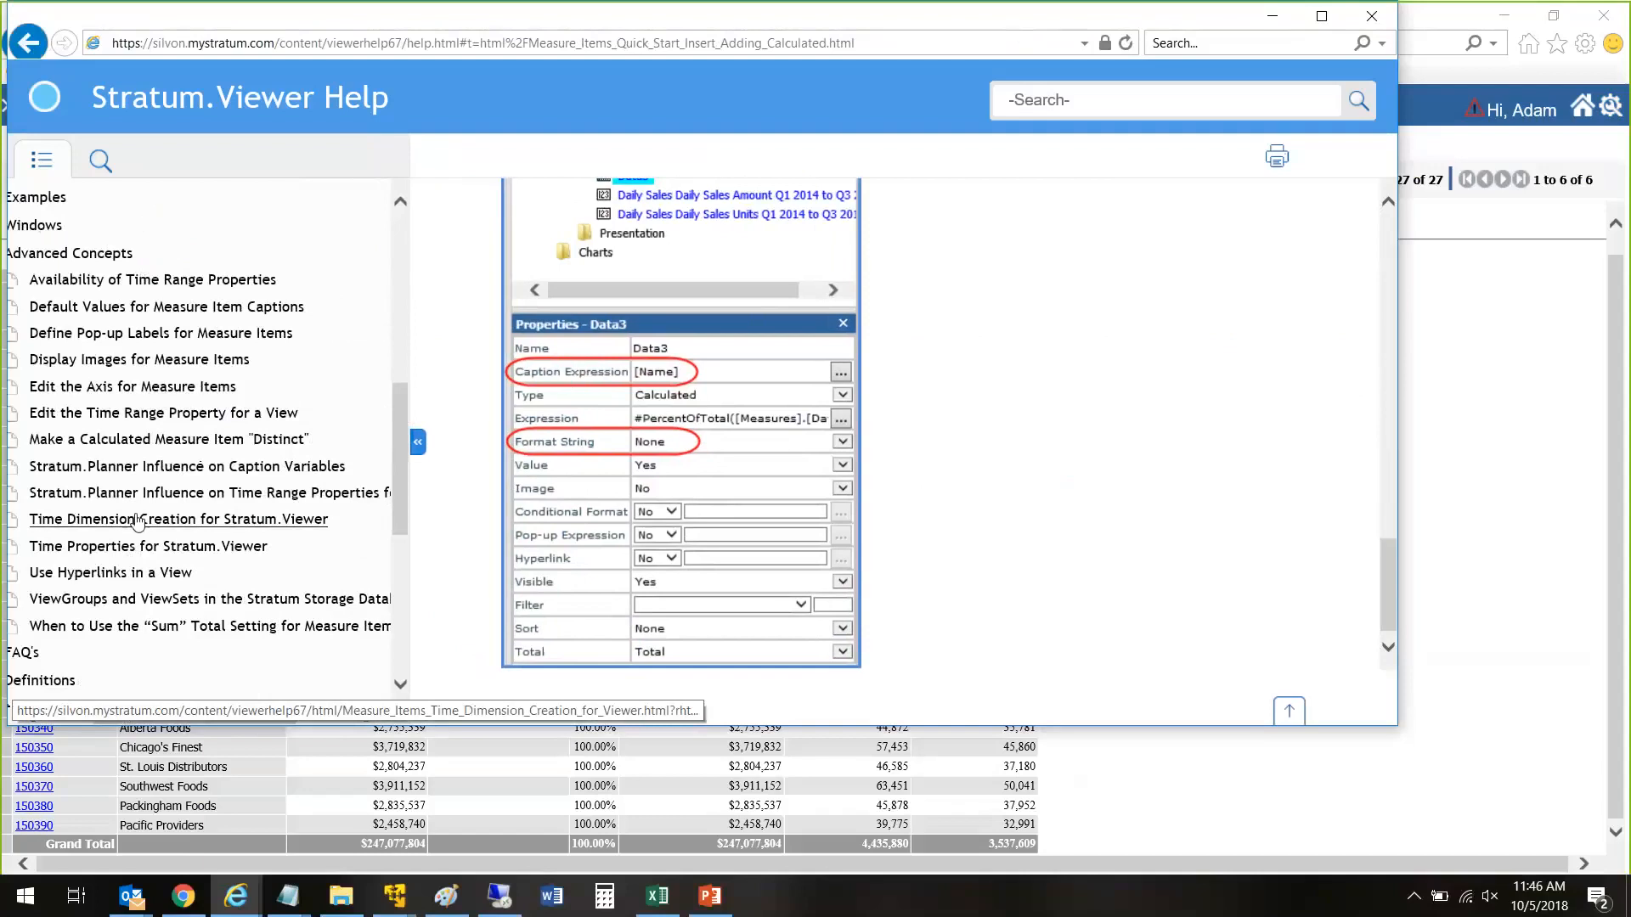
pyautogui.scroll(-3, 138, 521)
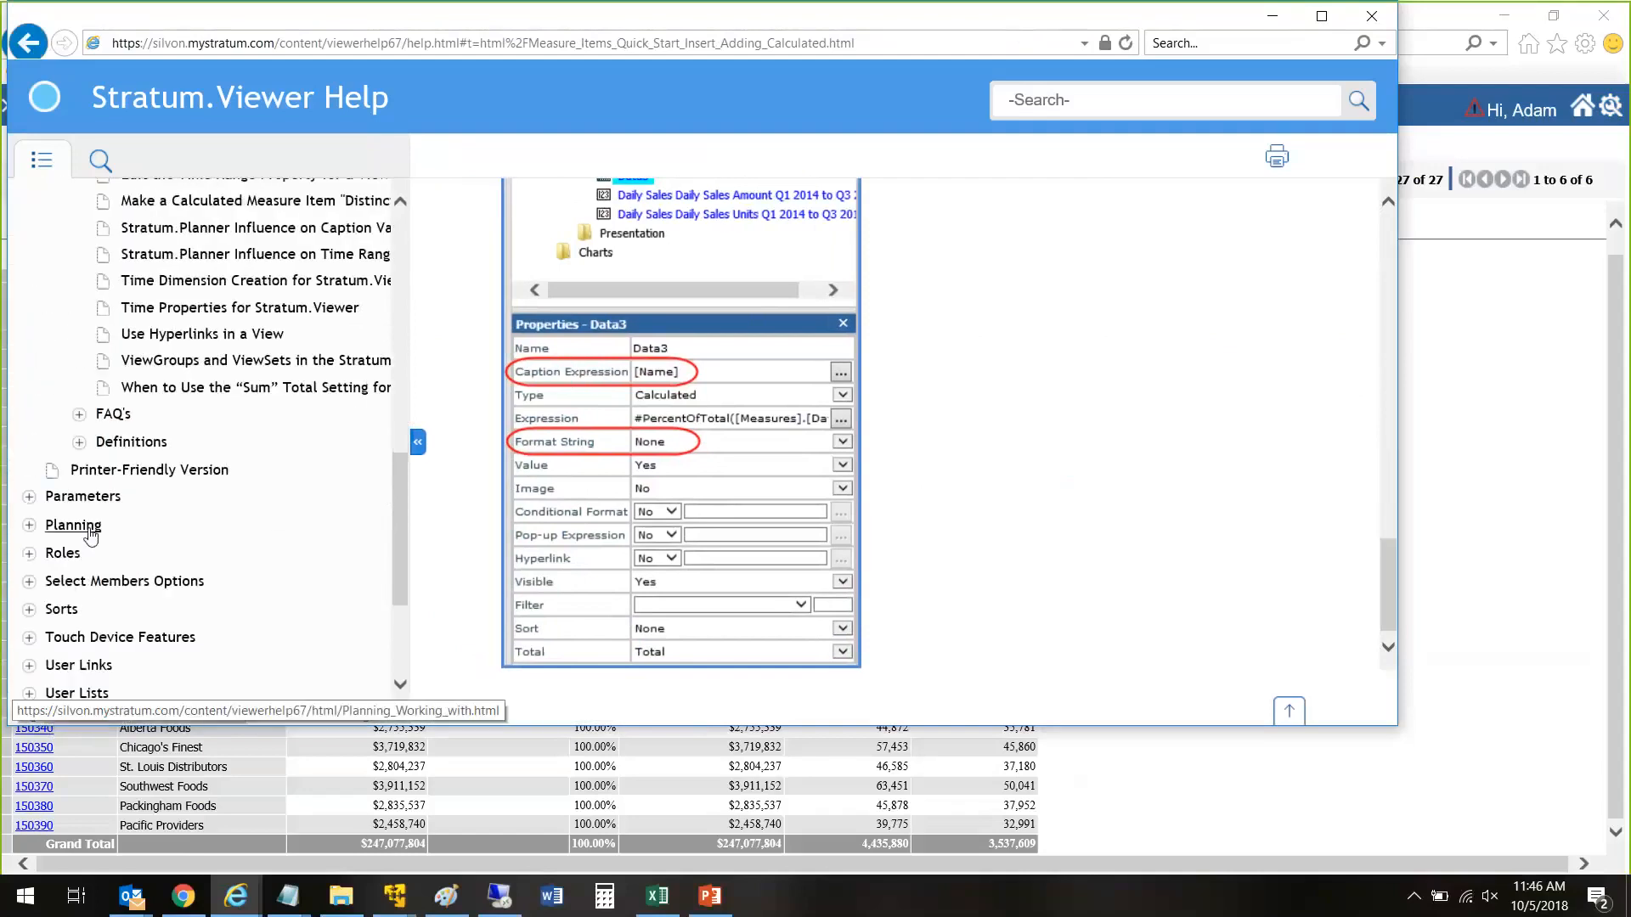
# Step: Expand the FAQ's and Definitions sections of the Measure Items help and look over their topics
pyautogui.click(79, 414)
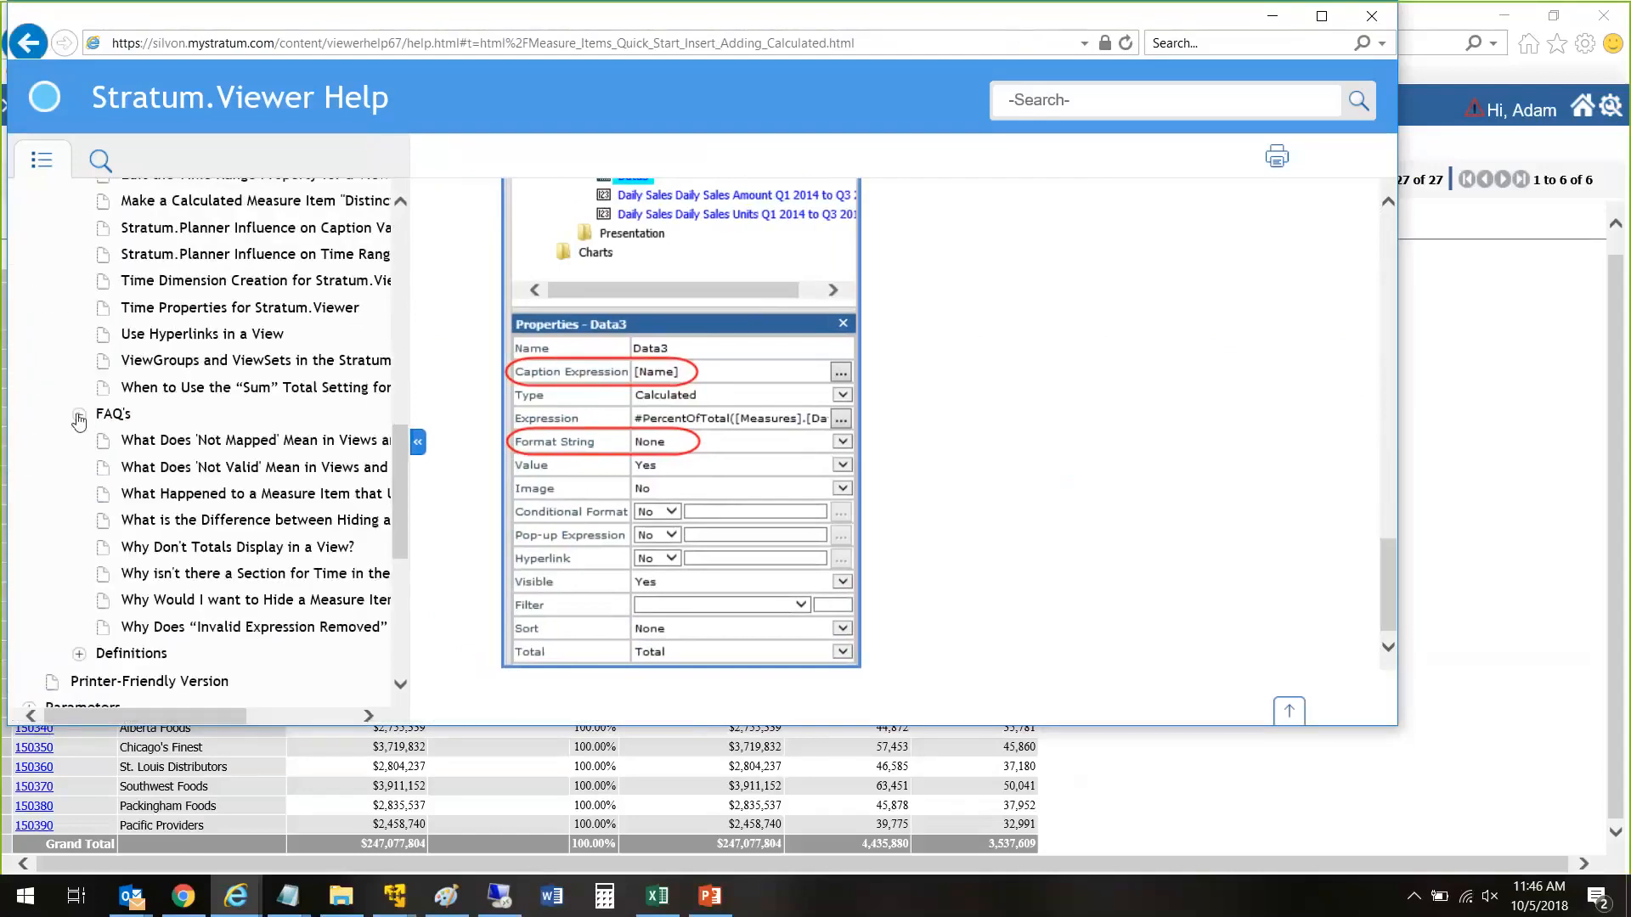
pyautogui.click(79, 655)
pyautogui.scroll(-2, 83, 661)
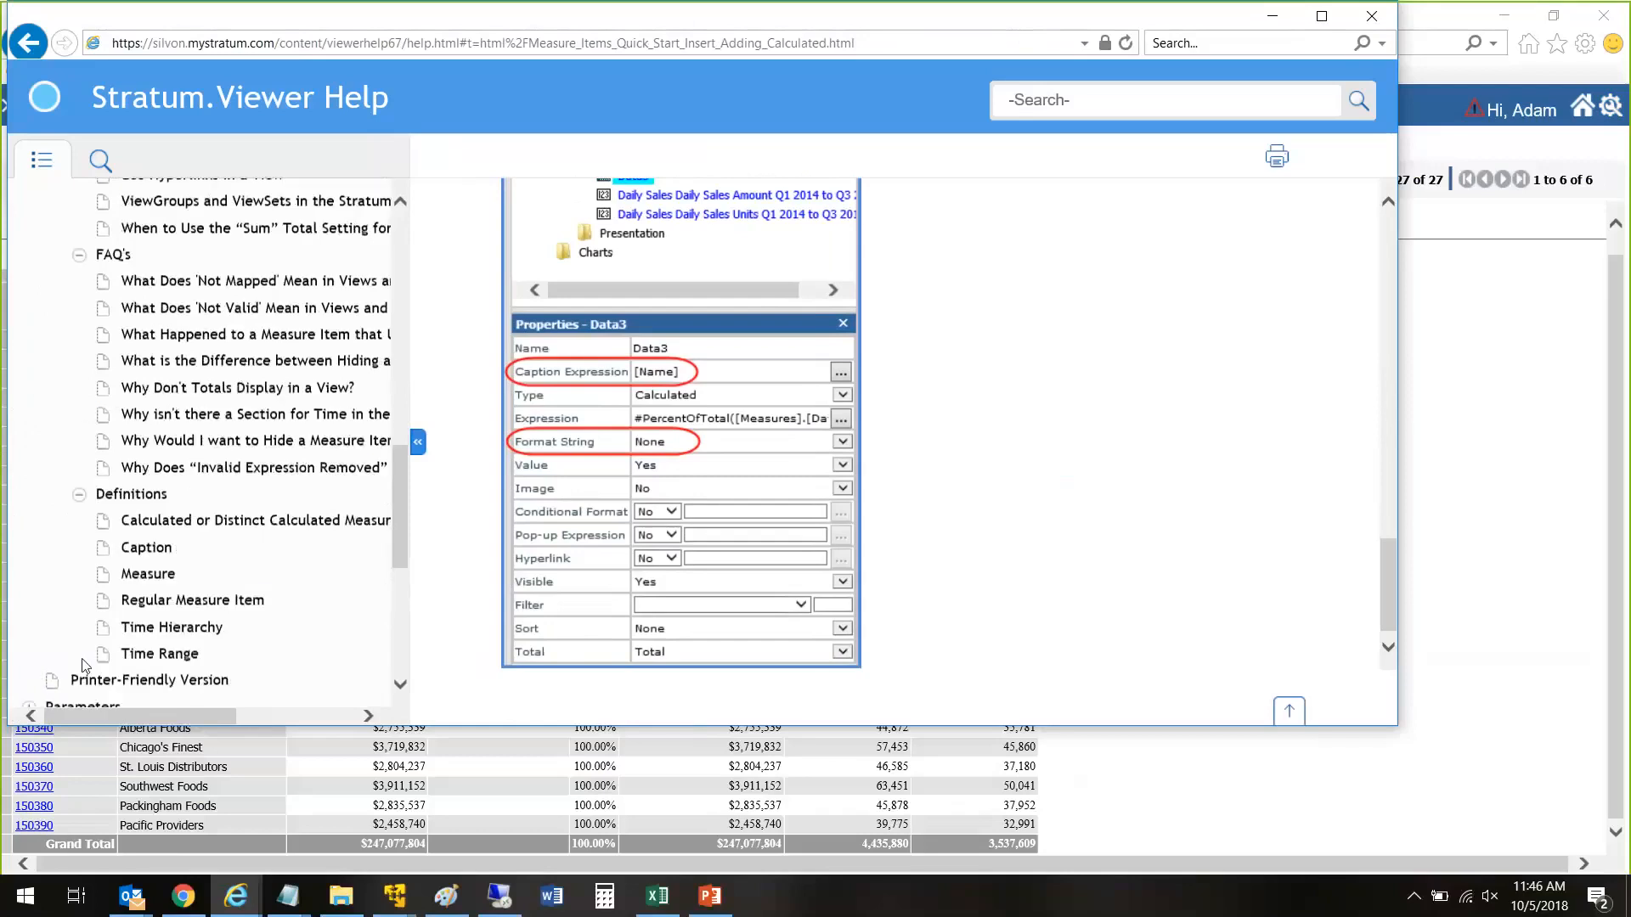
pyautogui.scroll(-5, 200, 703)
pyautogui.moveTo(403, 584); pyautogui.dragTo(404, 490)
pyautogui.moveTo(155, 719); pyautogui.dragTo(202, 714)
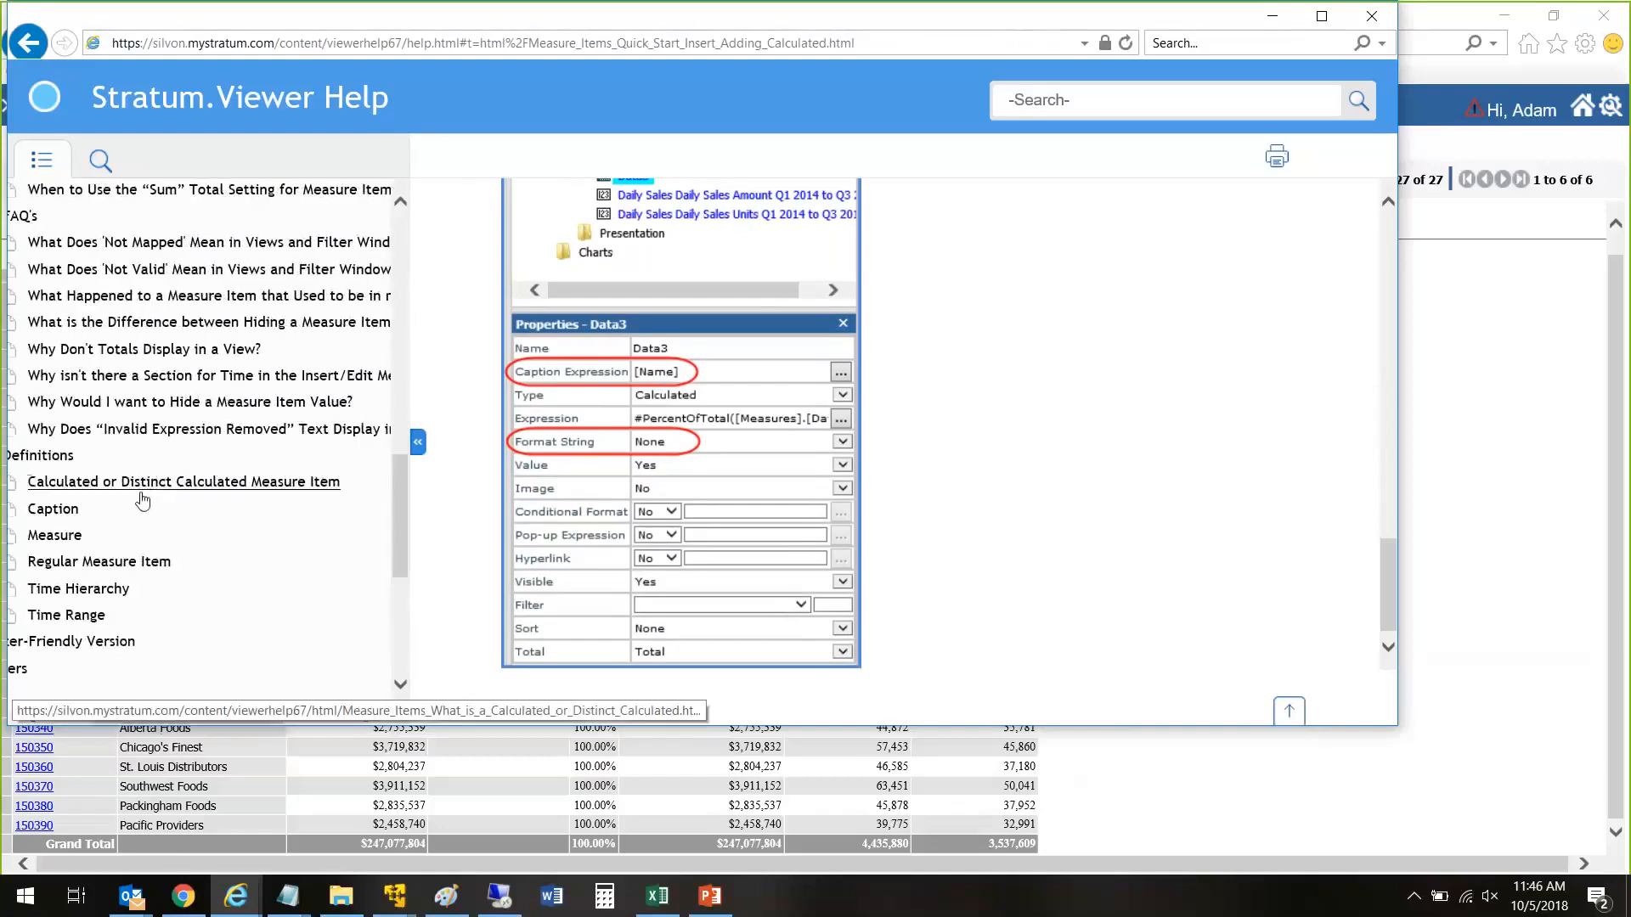
pyautogui.moveTo(150, 719); pyautogui.dragTo(102, 713)
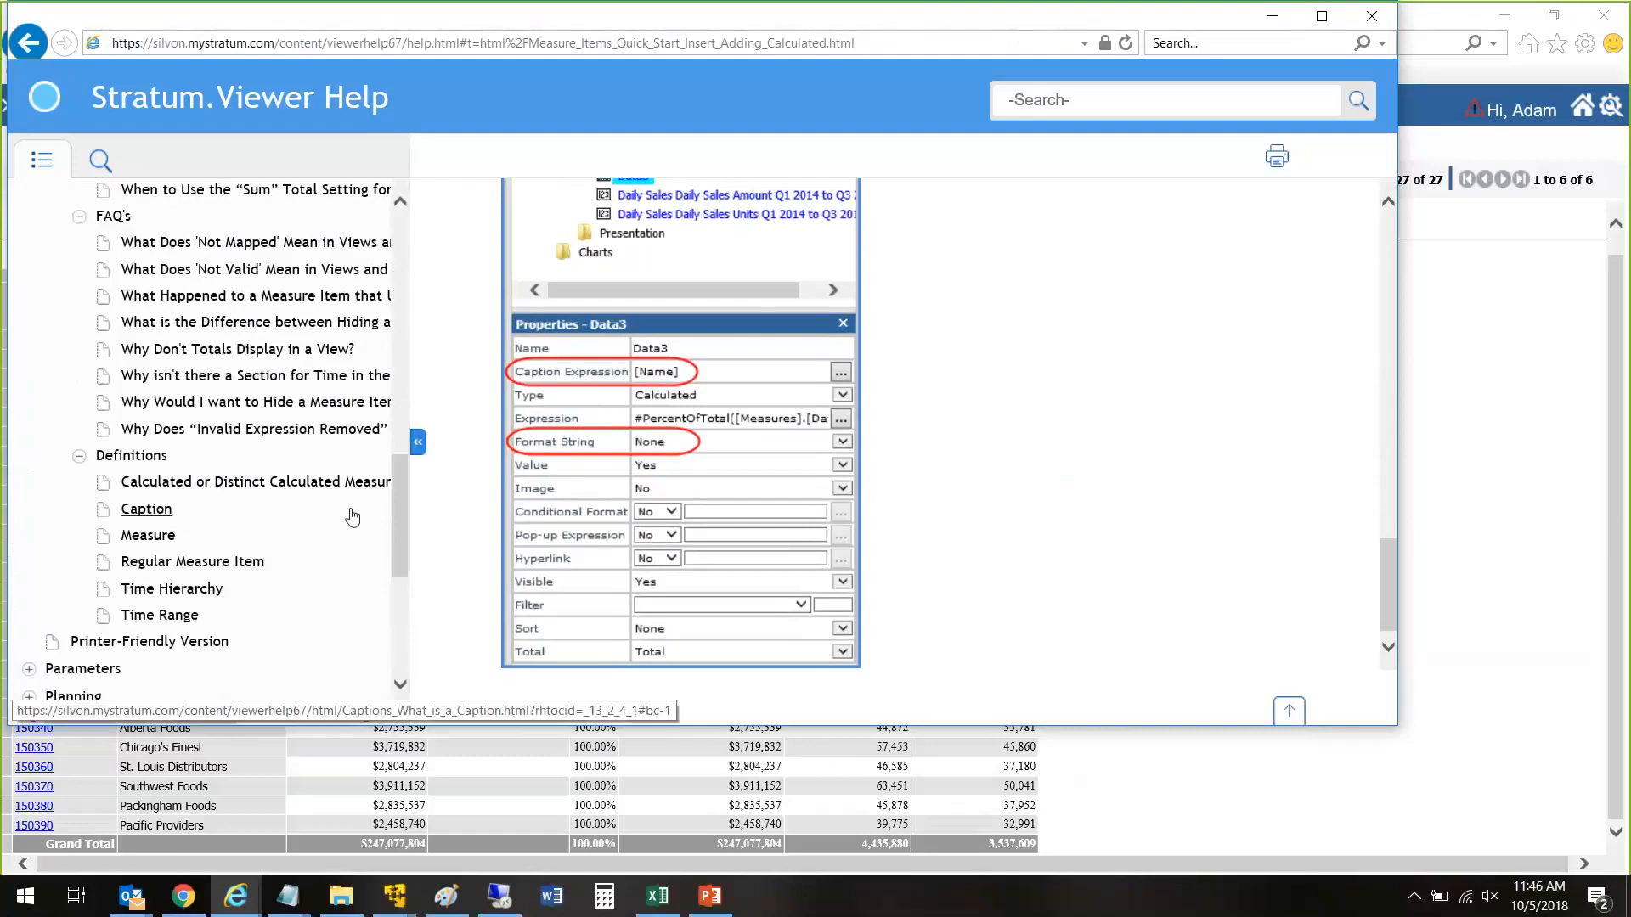
pyautogui.moveTo(399, 508); pyautogui.dragTo(410, 382)
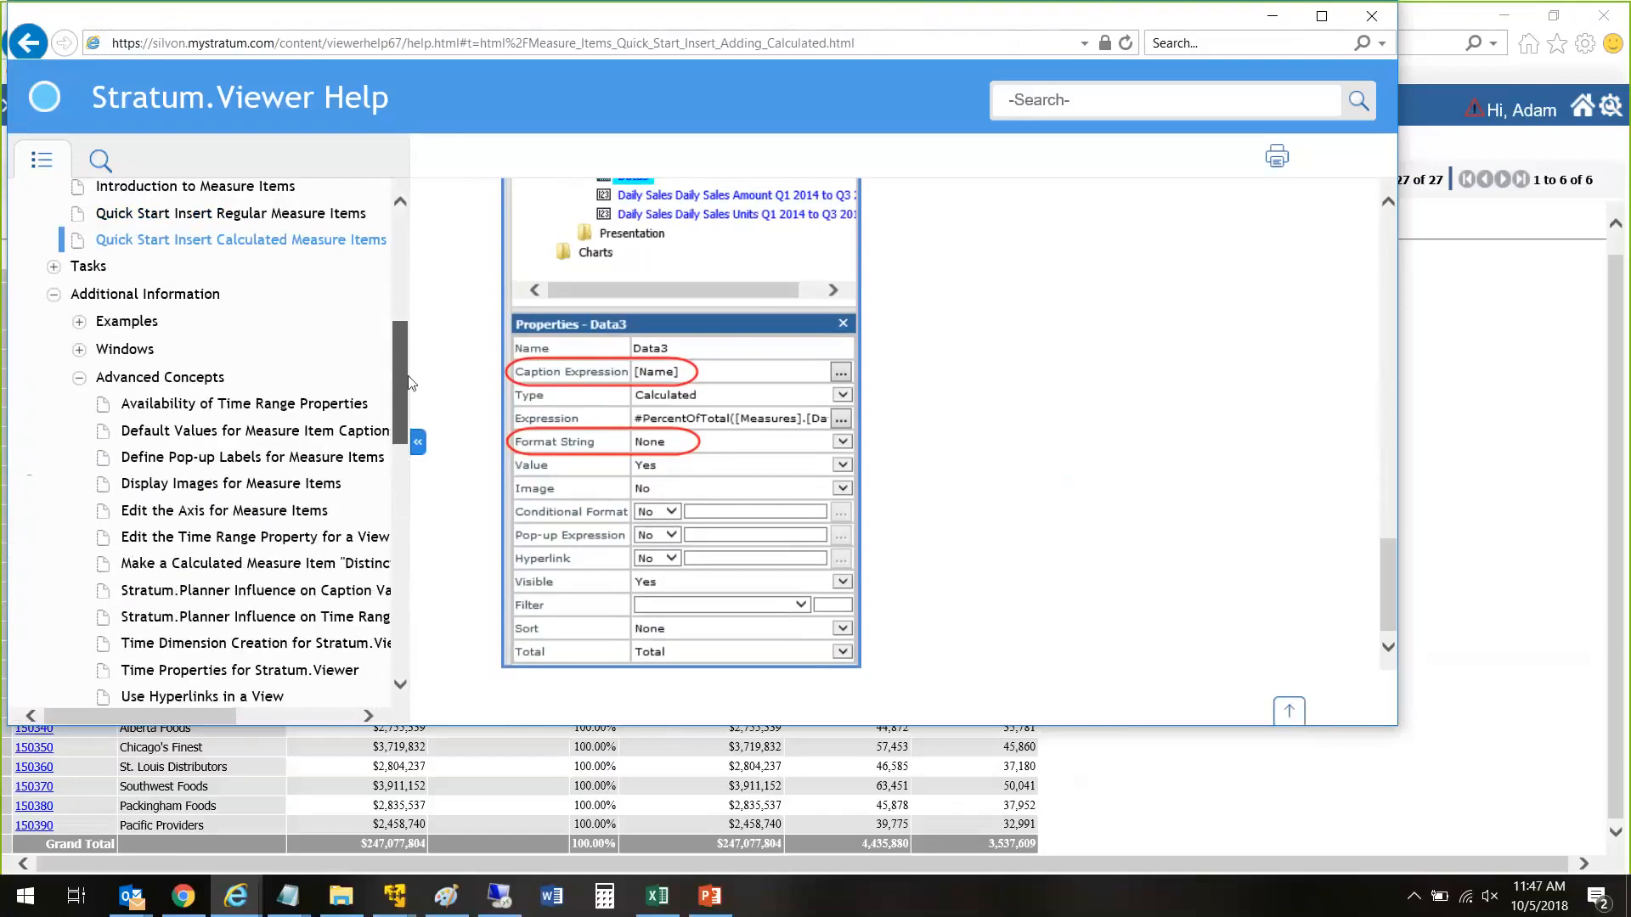
pyautogui.moveTo(408, 382); pyautogui.dragTo(391, 435)
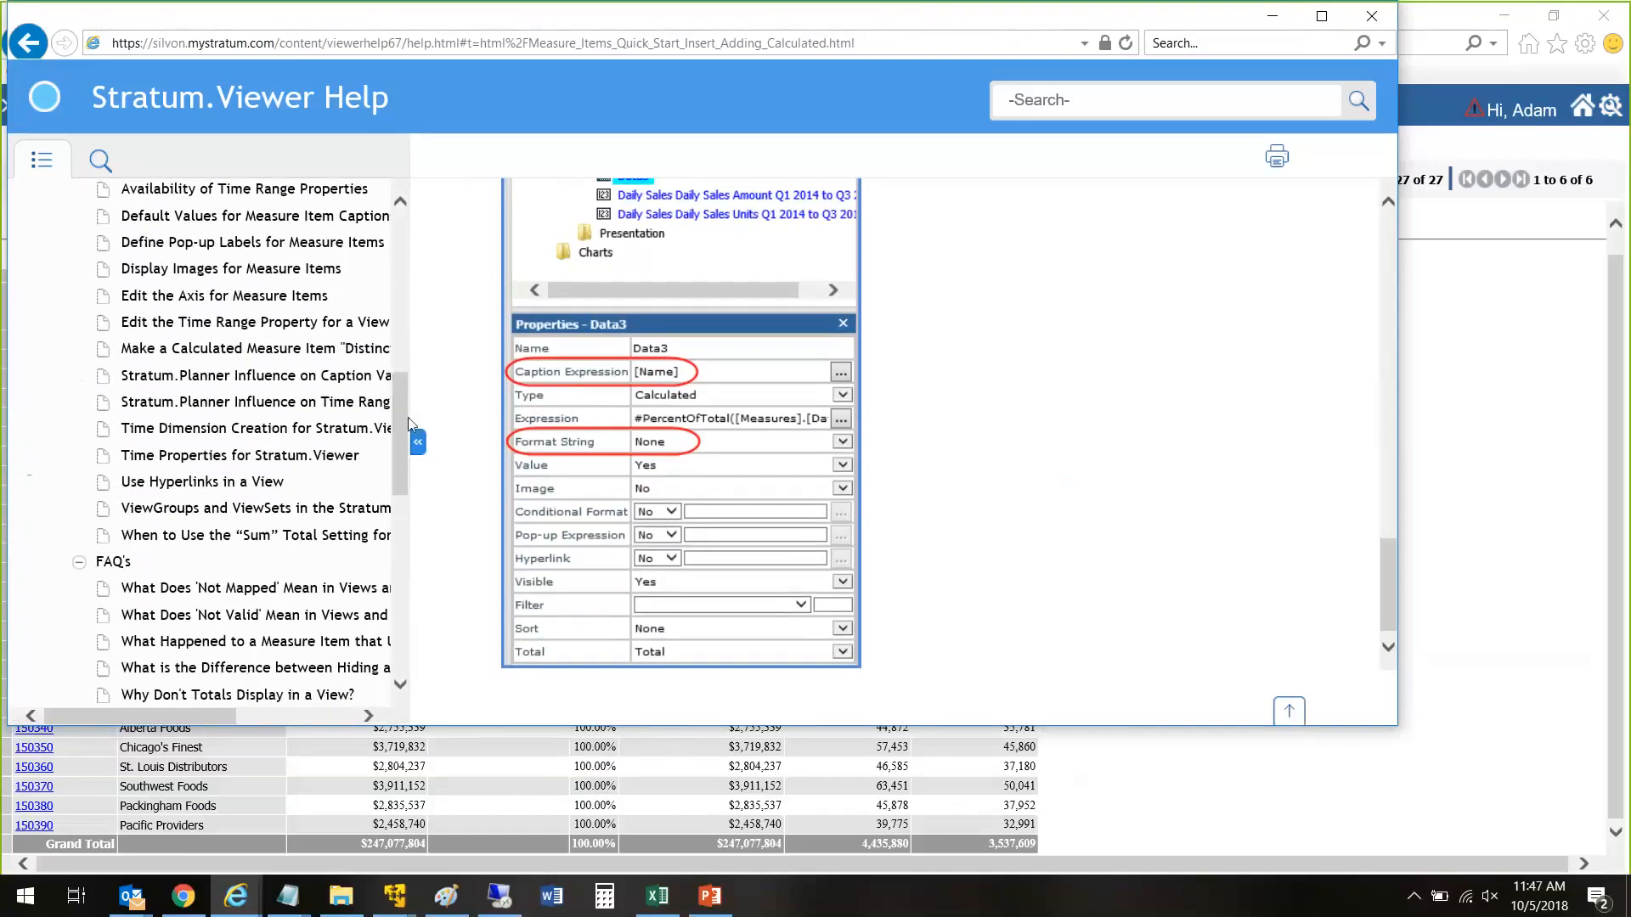
# Step: Widen the help contents list further and expand the Examples and Windows sections under Additional Information
pyautogui.moveTo(412, 416); pyautogui.dragTo(468, 431)
pyautogui.scroll(8, 450, 497)
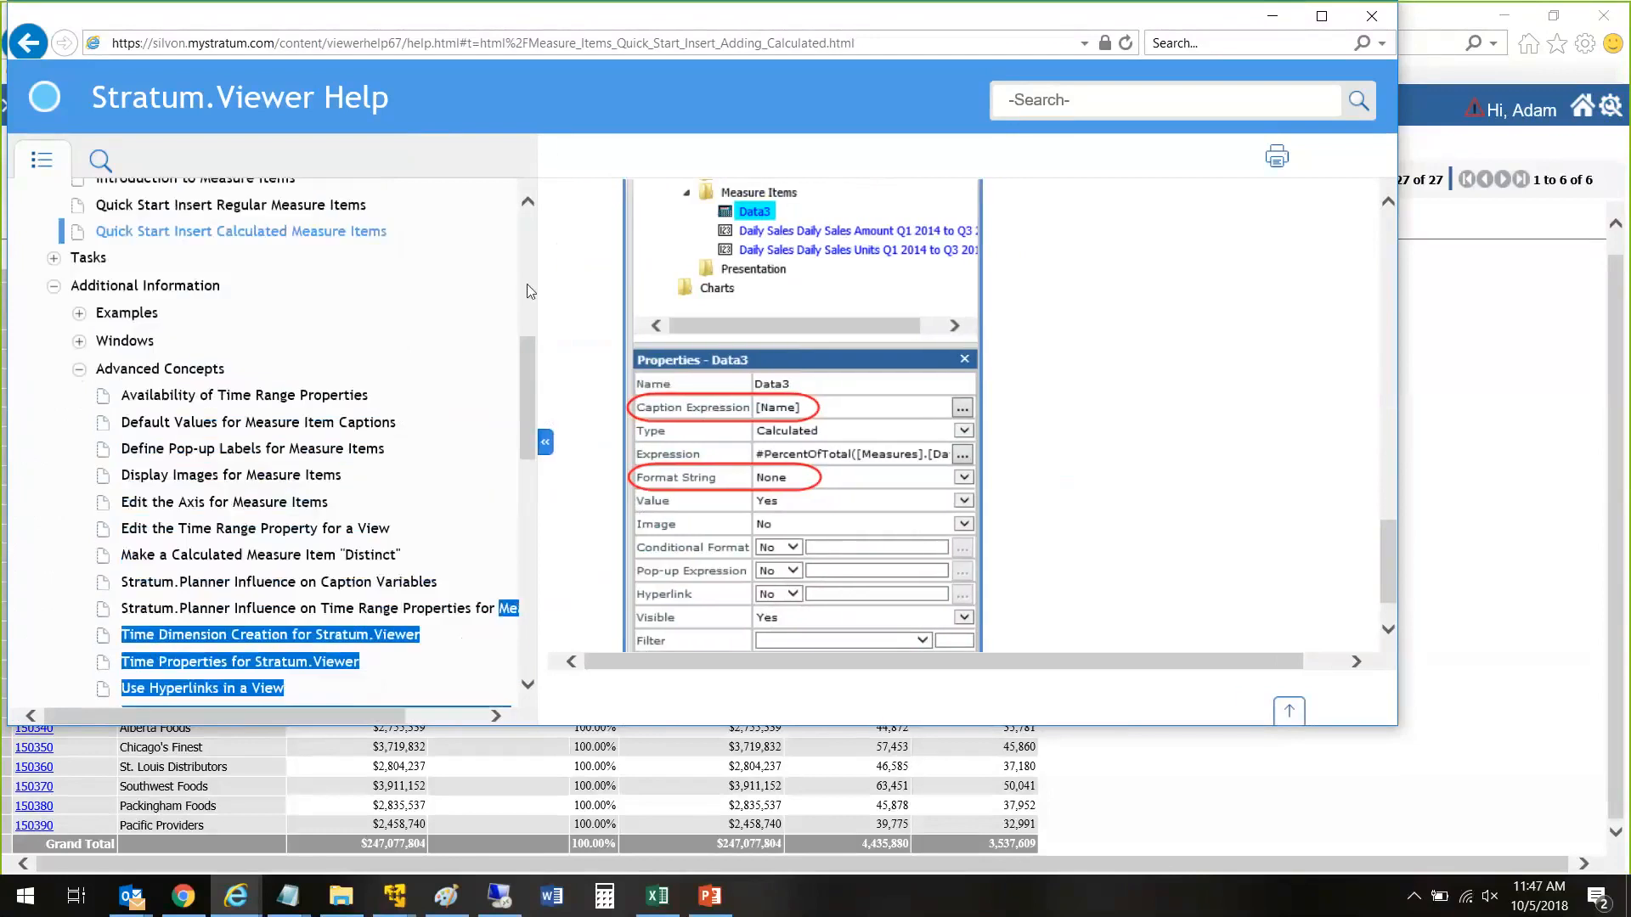
pyautogui.scroll(-5, 447, 503)
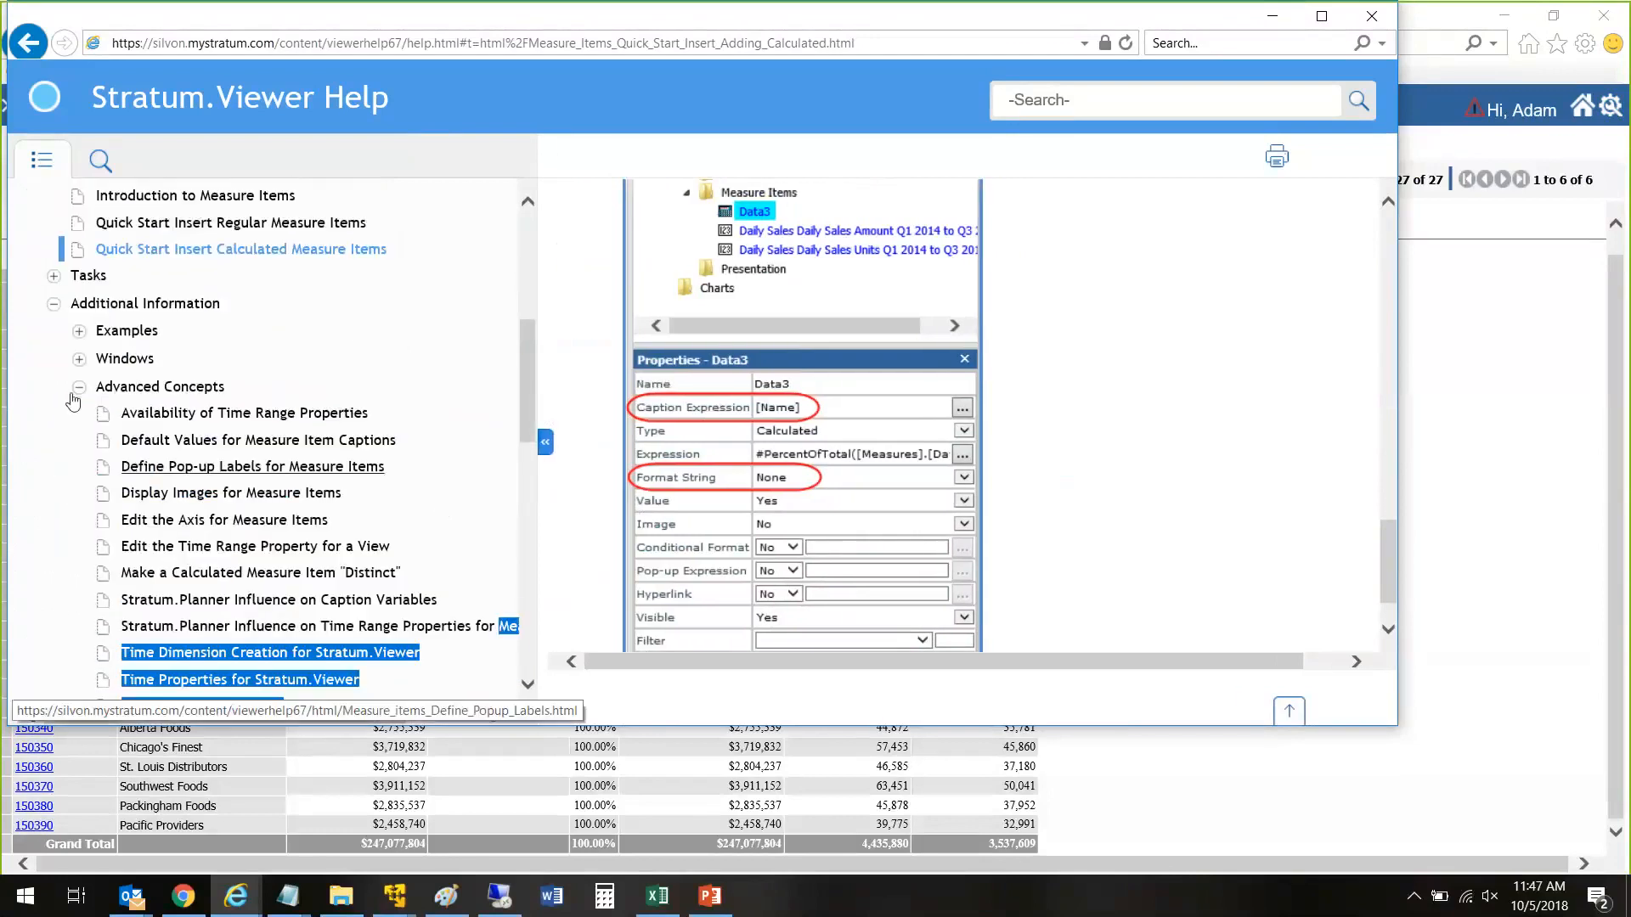
pyautogui.click(79, 331)
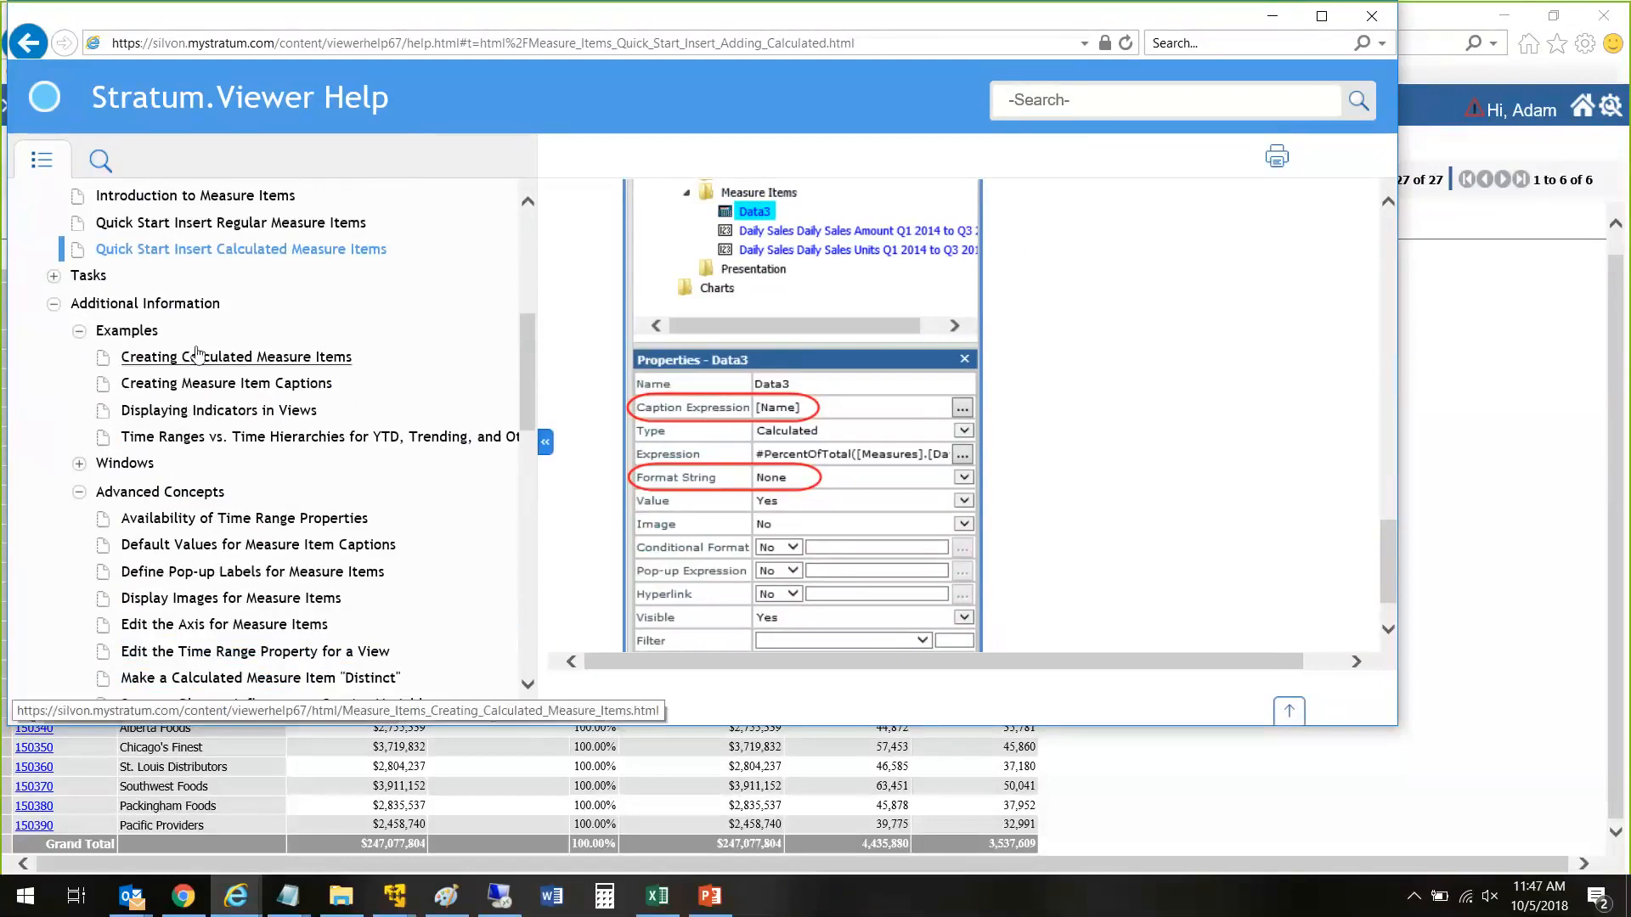
pyautogui.click(79, 464)
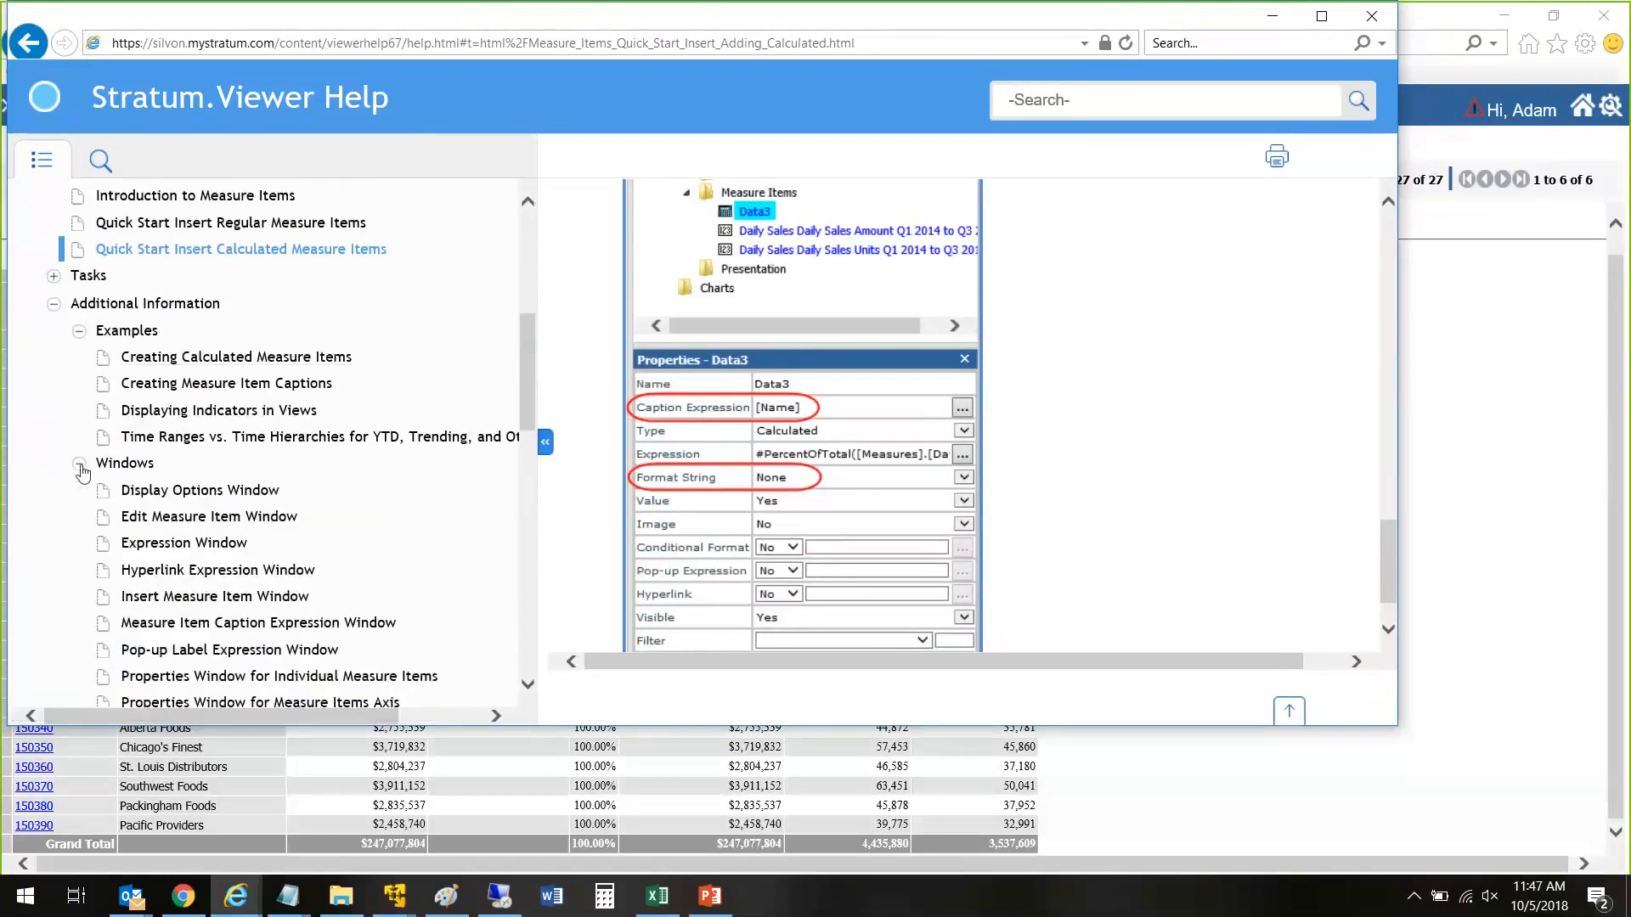
# Step: Open the Creating Calculated Measure Items topic from Examples and maximize the help window
pyautogui.scroll(-2, 83, 474)
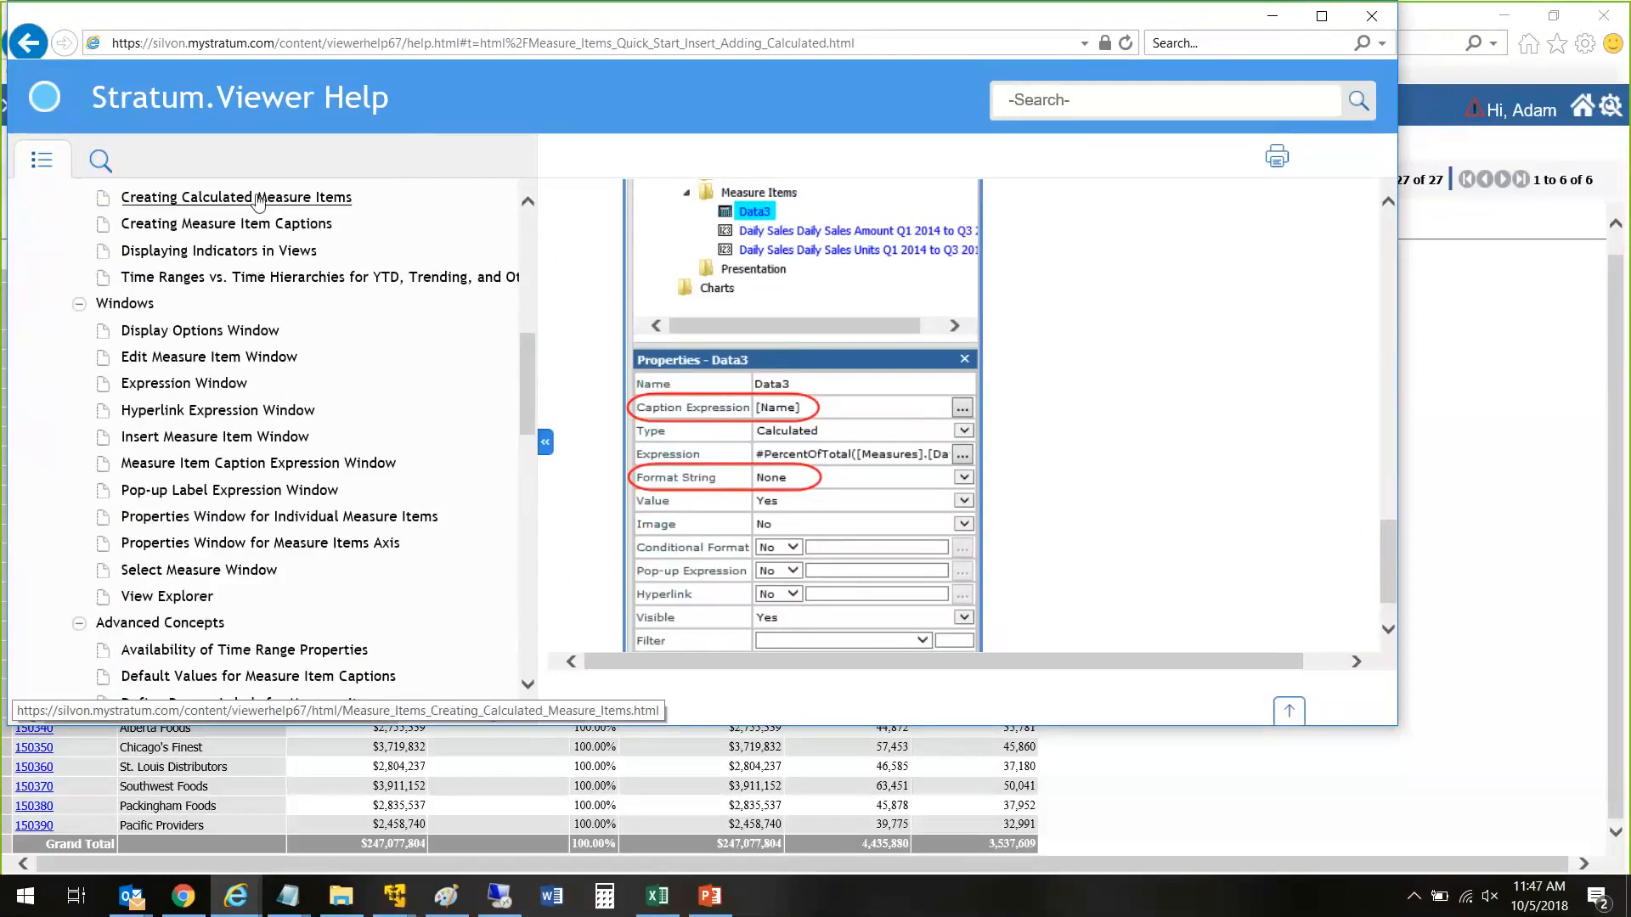
pyautogui.click(260, 202)
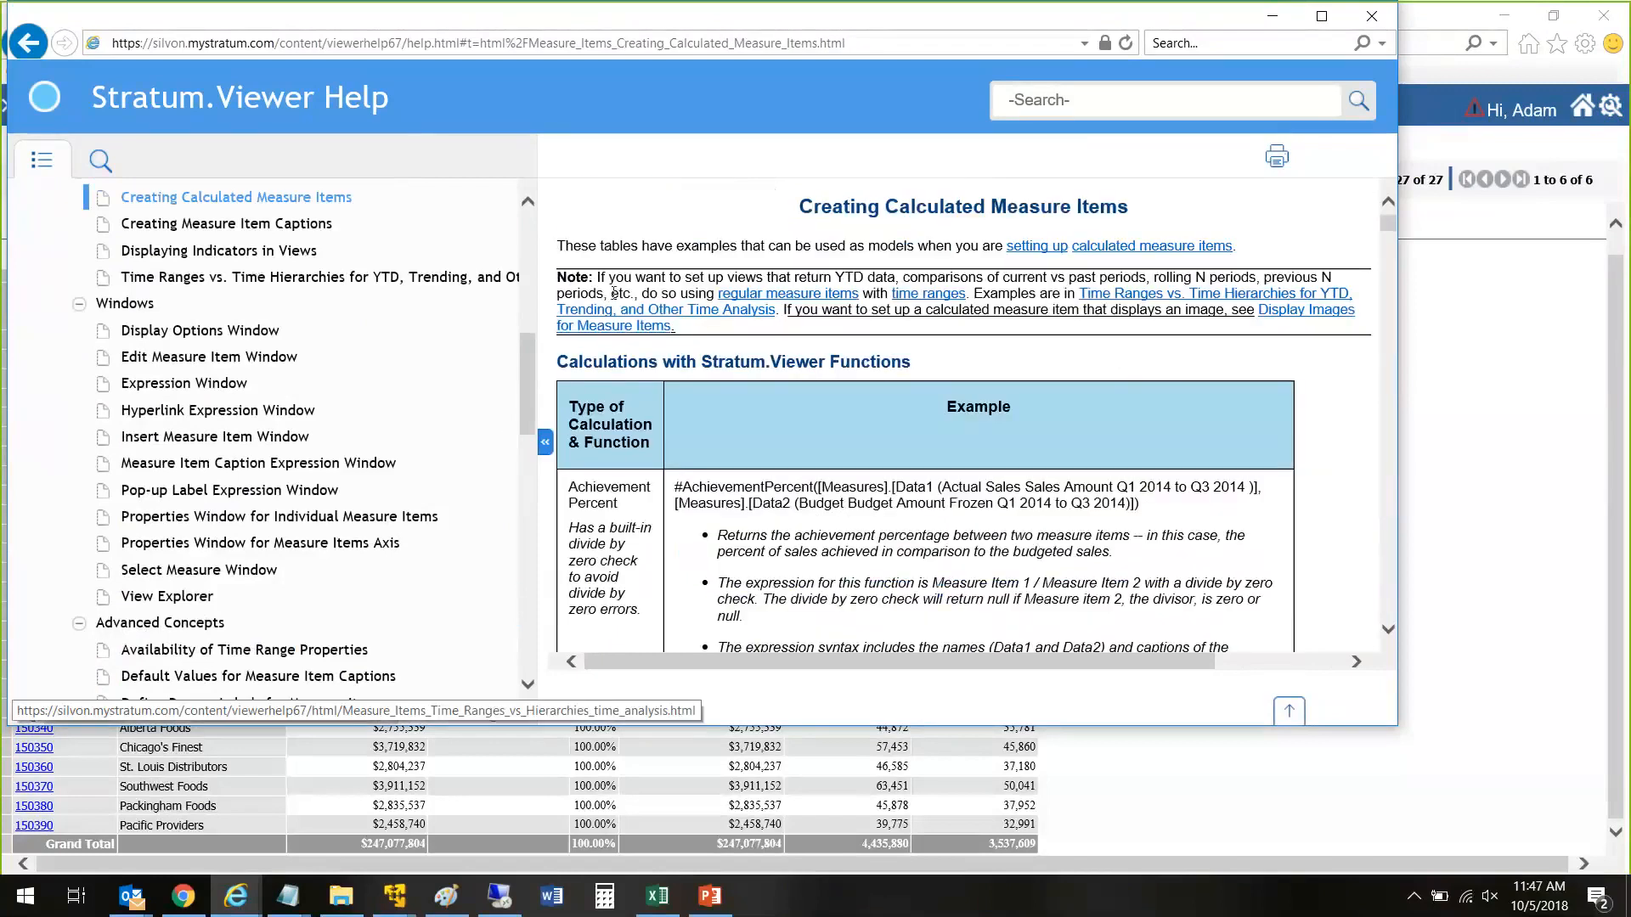
pyautogui.scroll(2, 534, 363)
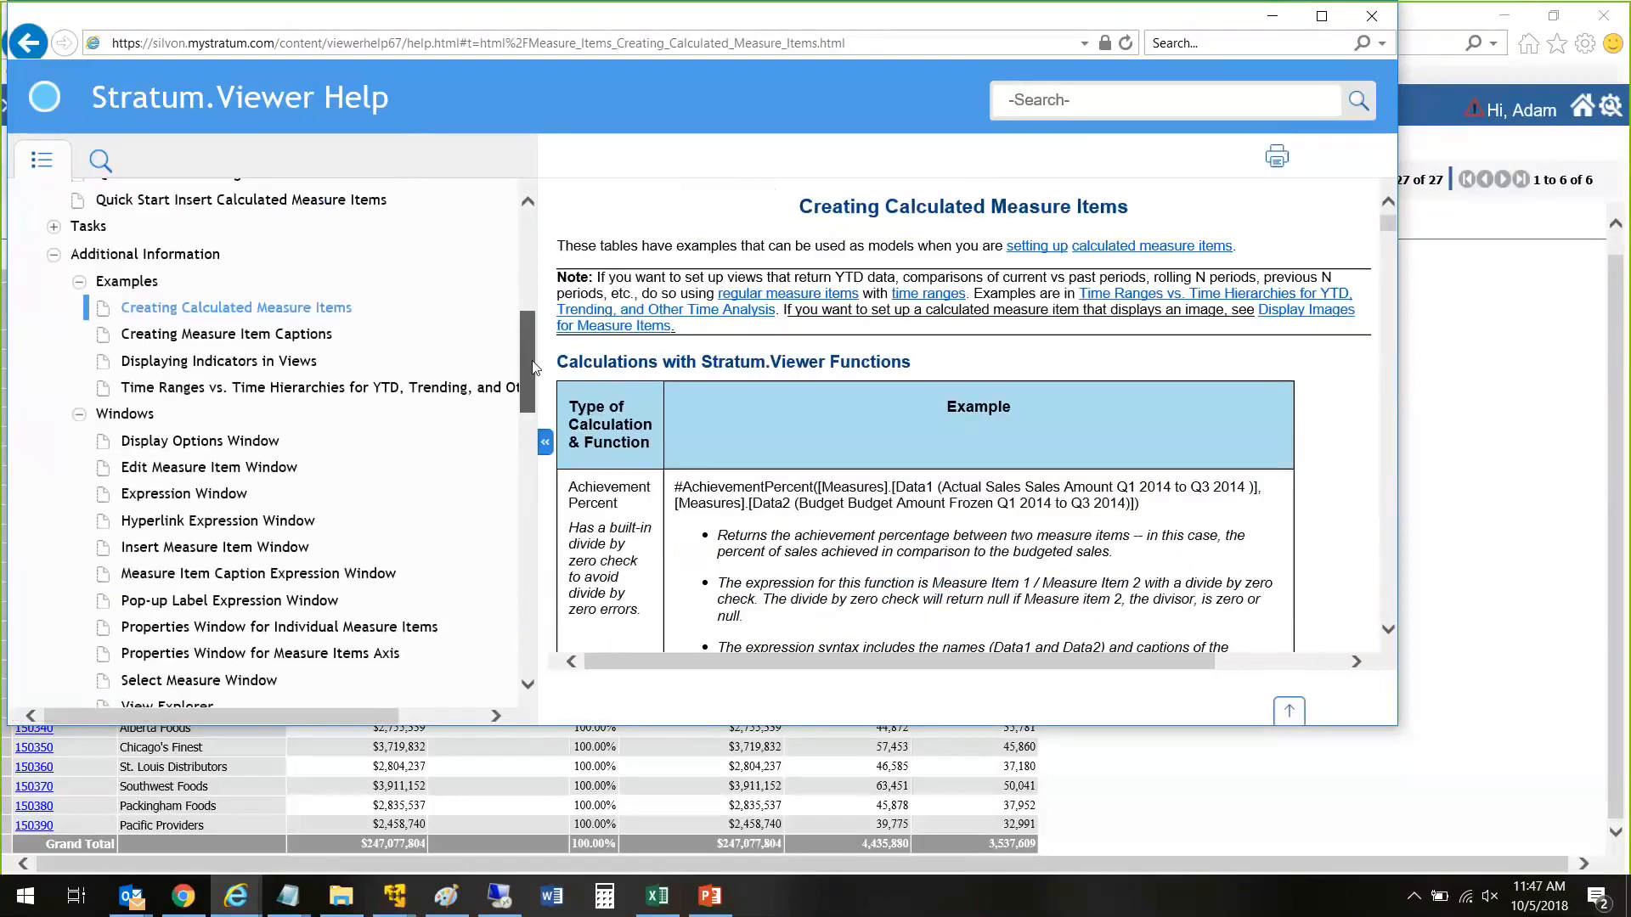
pyautogui.moveTo(535, 363); pyautogui.dragTo(541, 316)
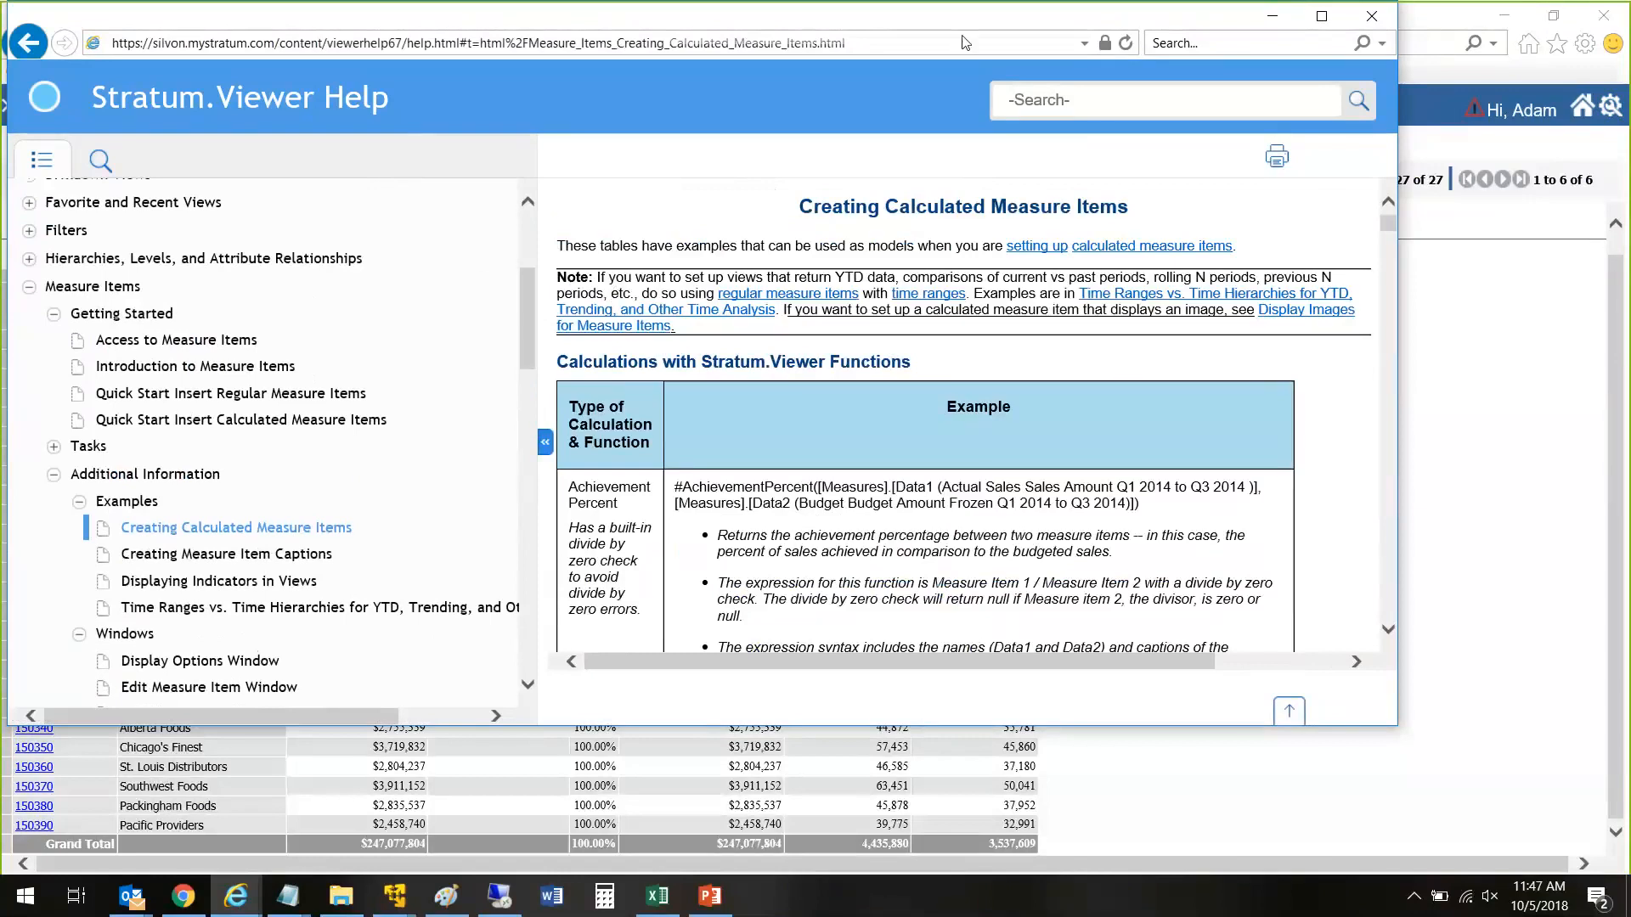
pyautogui.doubleClick(473, 24)
# Step: Read the Stratum.Viewer function examples from Achievement Percent through Divide with Zero Check, Percent of Change and Percent Of Total to the cumulative totals
pyautogui.scroll(-2, 884, 489)
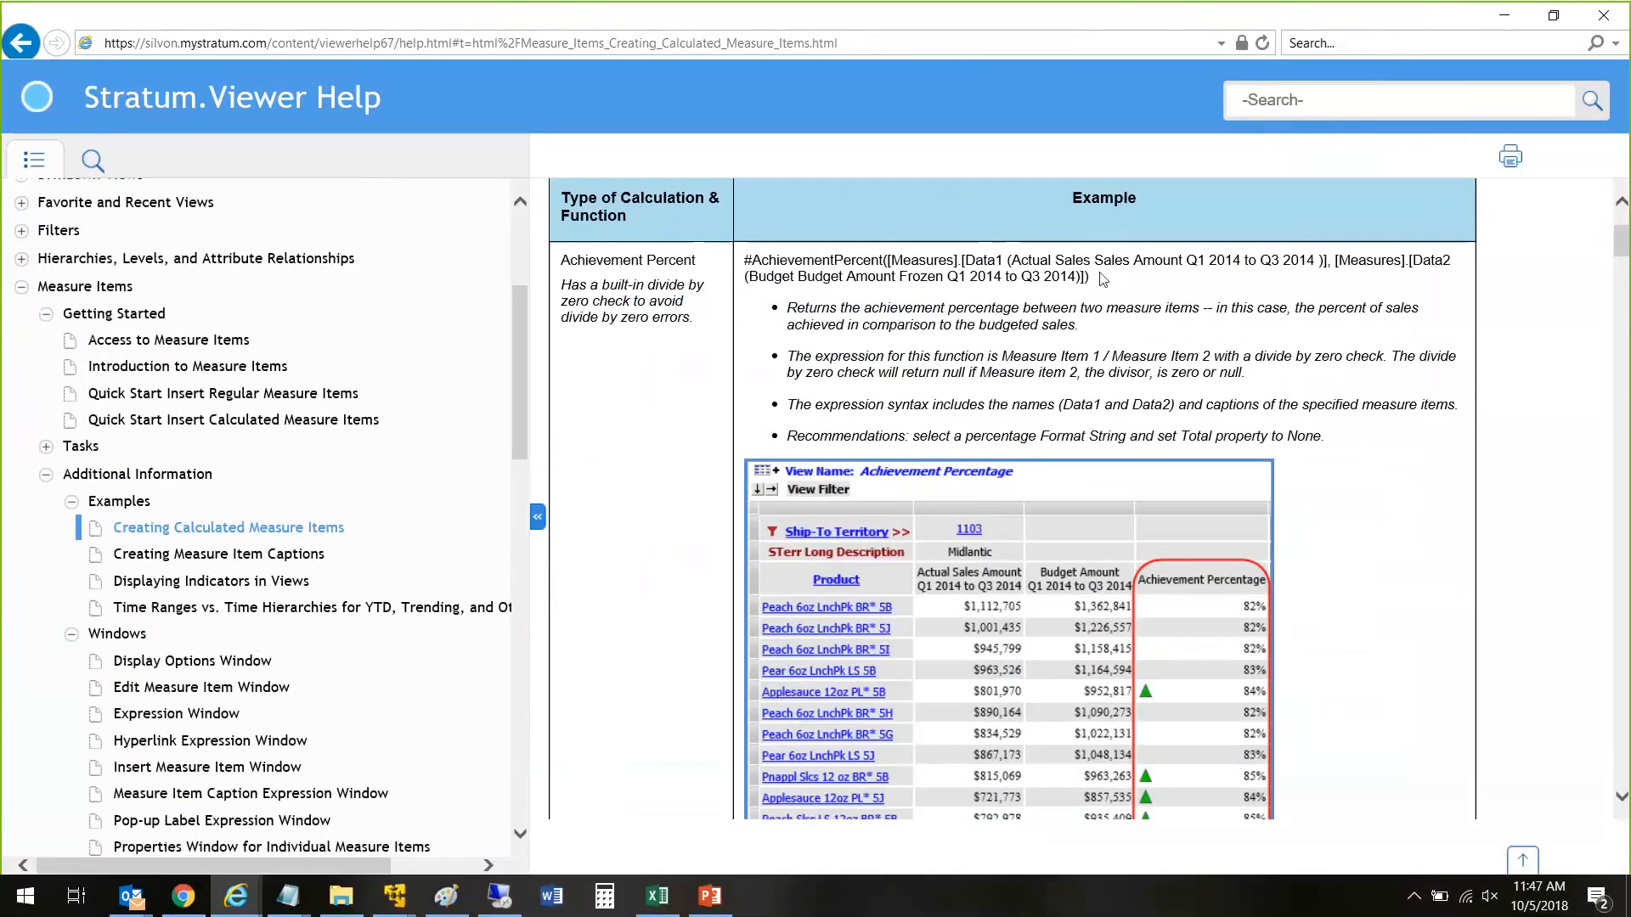
pyautogui.moveTo(1102, 279); pyautogui.dragTo(752, 263)
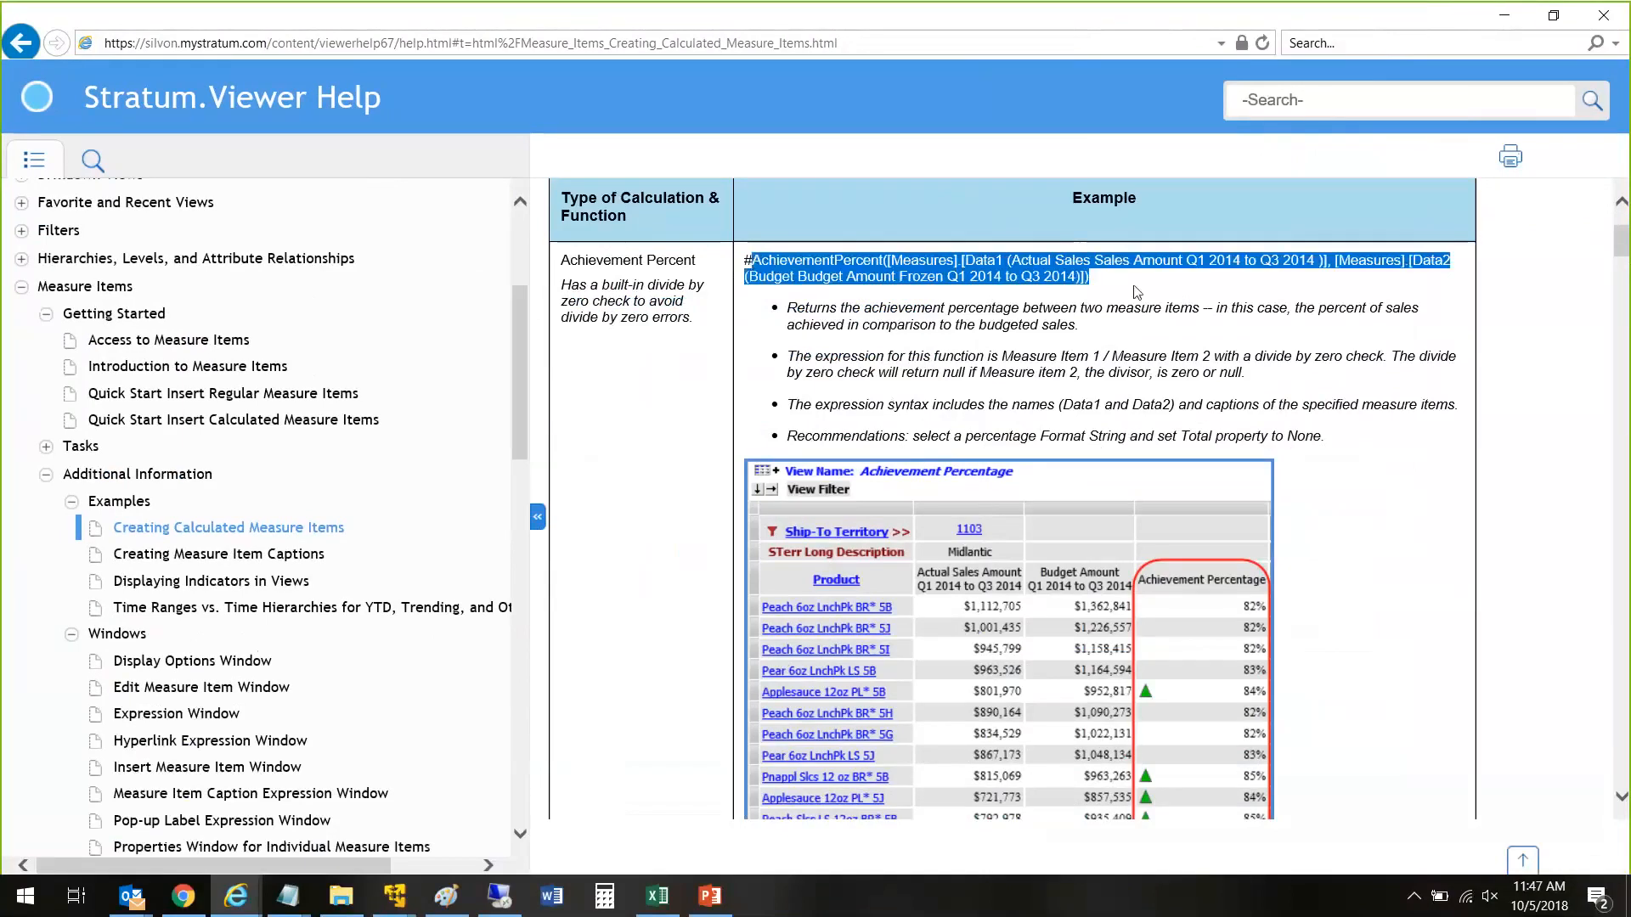
pyautogui.click(899, 408)
pyautogui.scroll(-8, 923, 398)
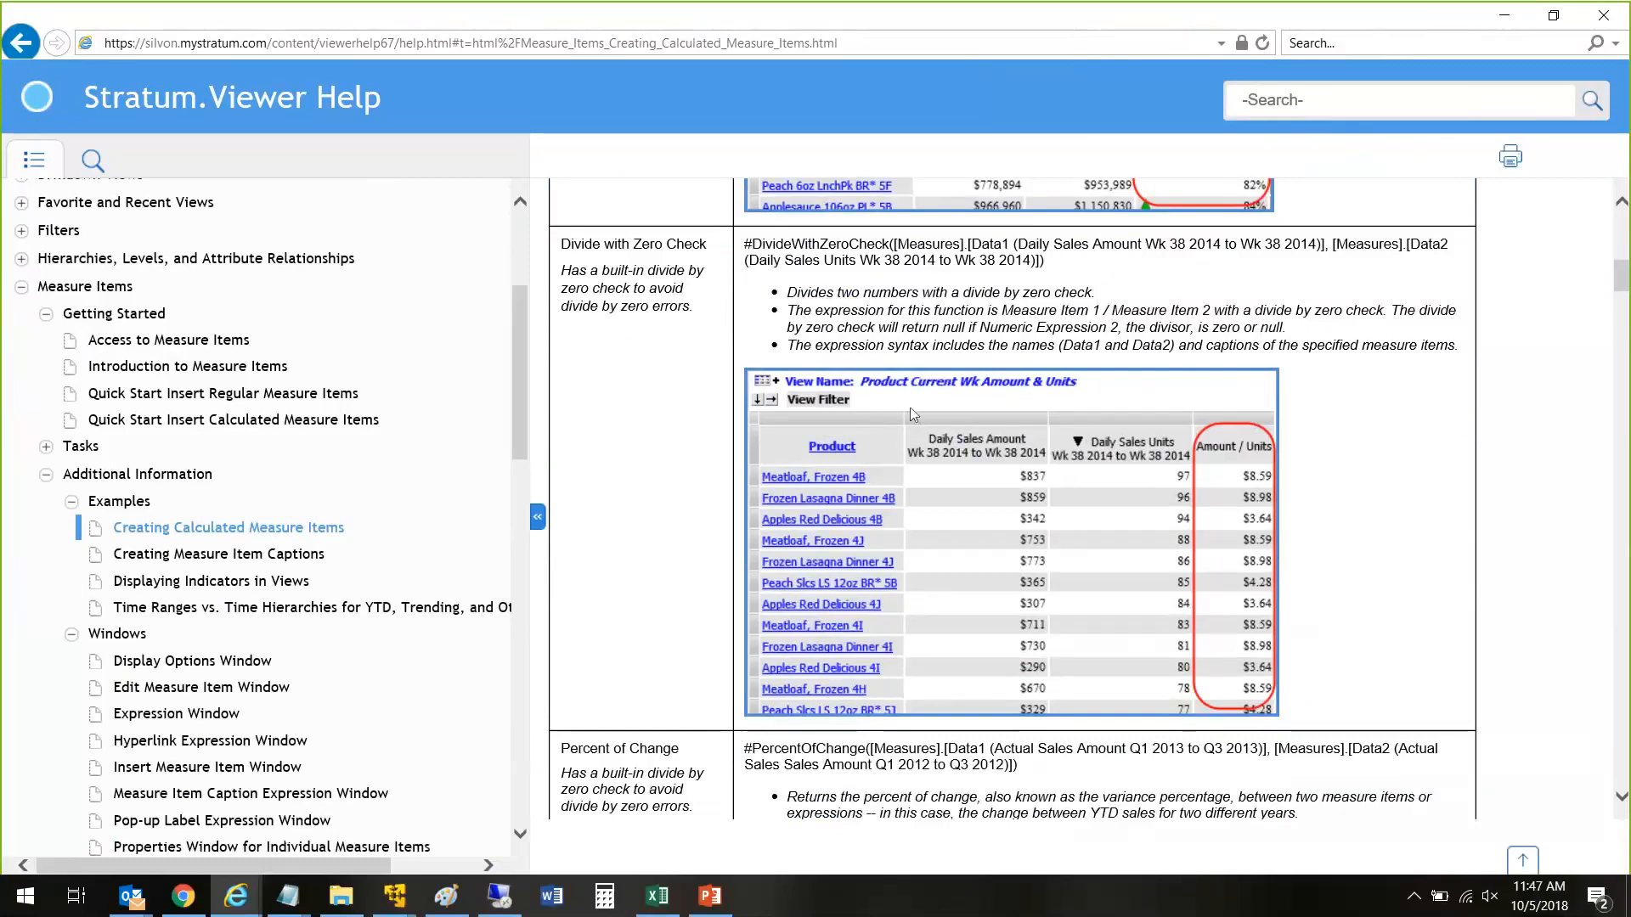
pyautogui.scroll(-5, 910, 406)
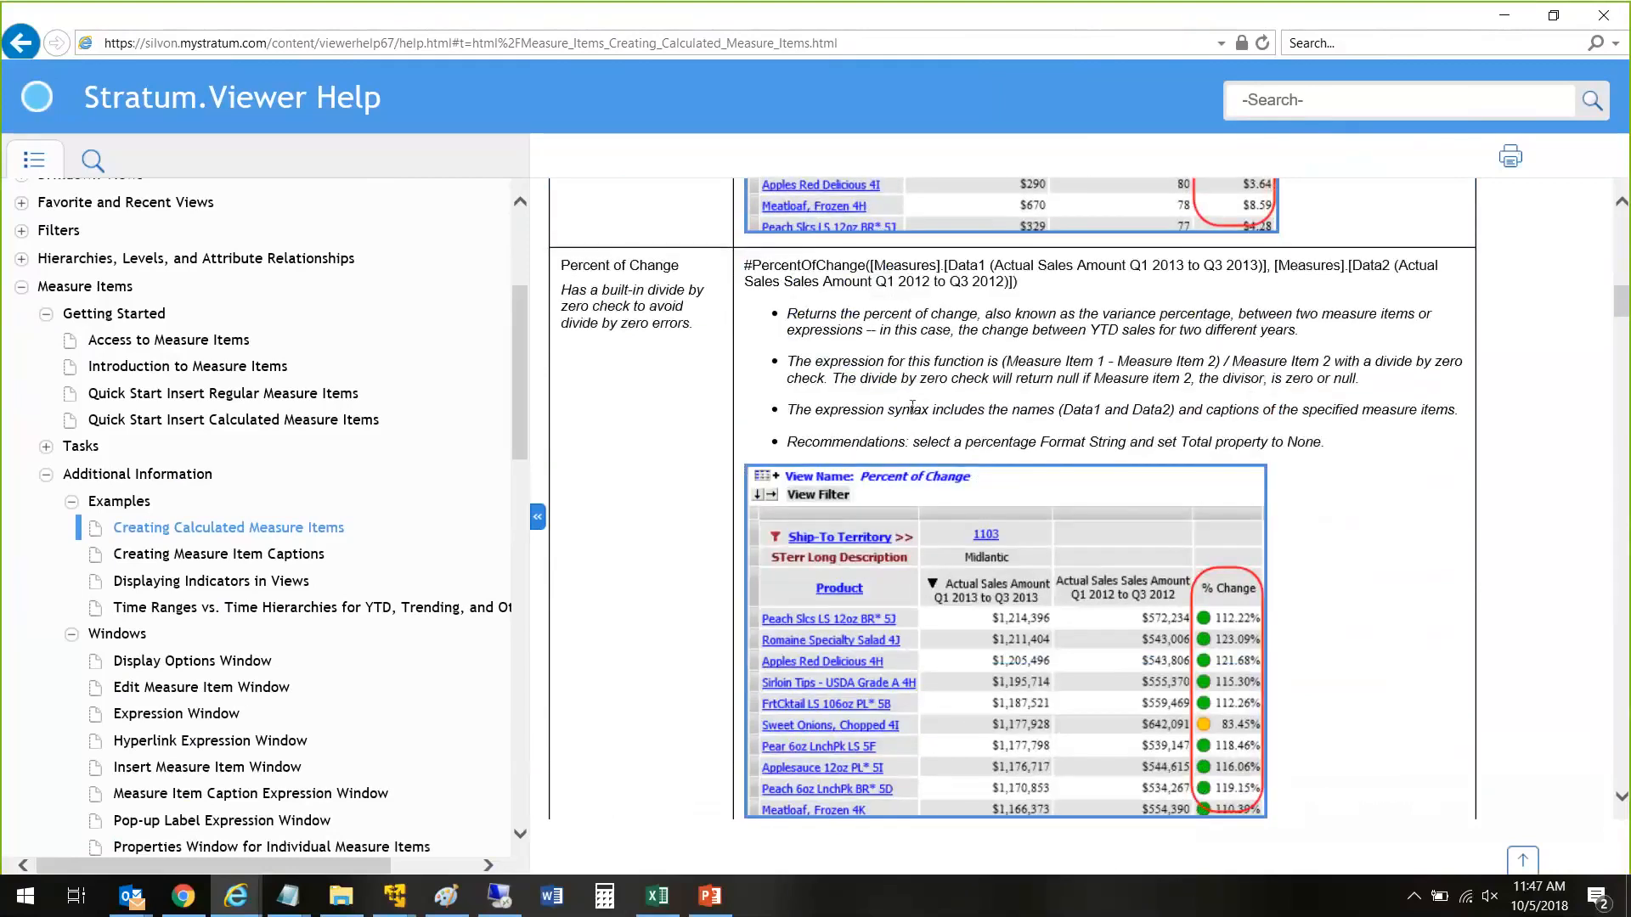
pyautogui.scroll(-6, 911, 407)
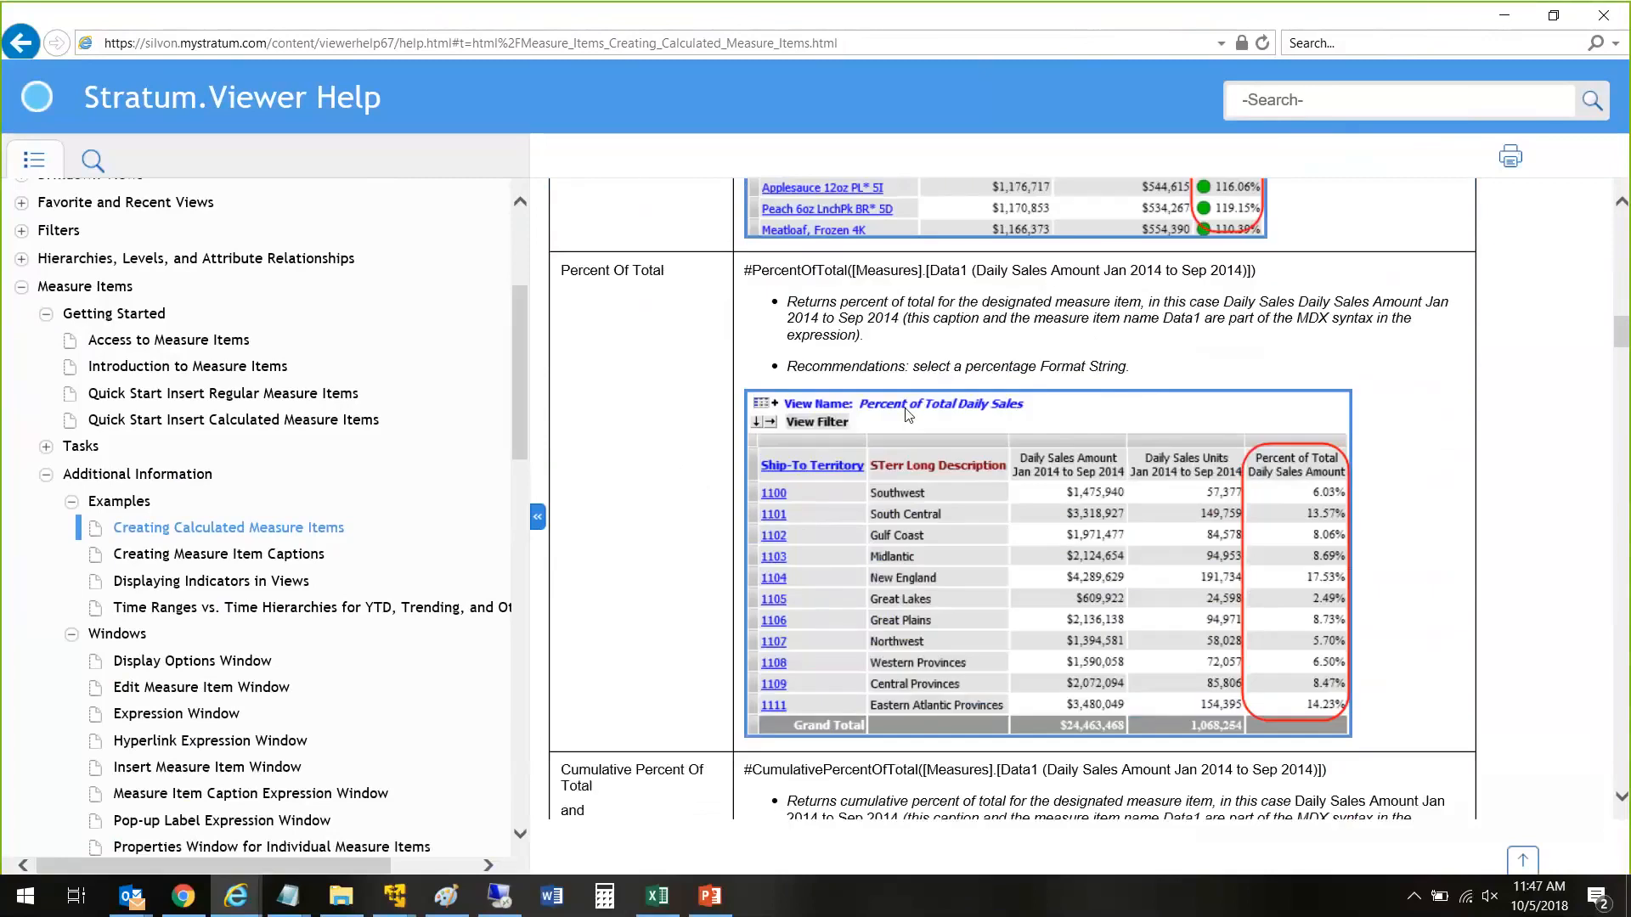
pyautogui.scroll(-10, 907, 413)
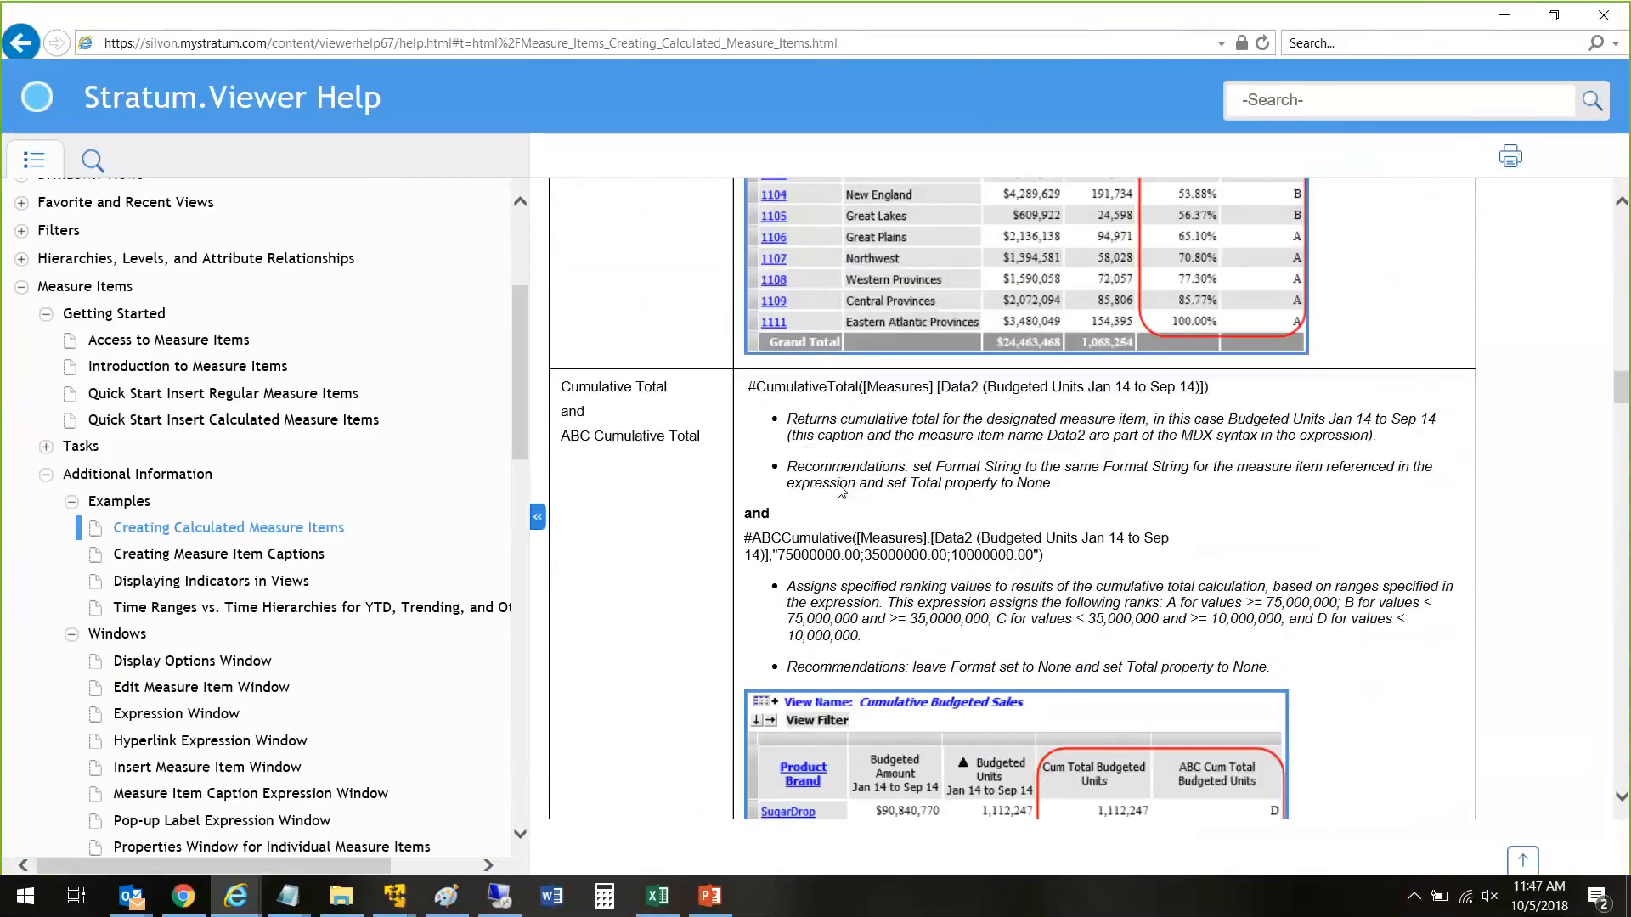
pyautogui.scroll(-10, 841, 491)
pyautogui.scroll(1, 835, 493)
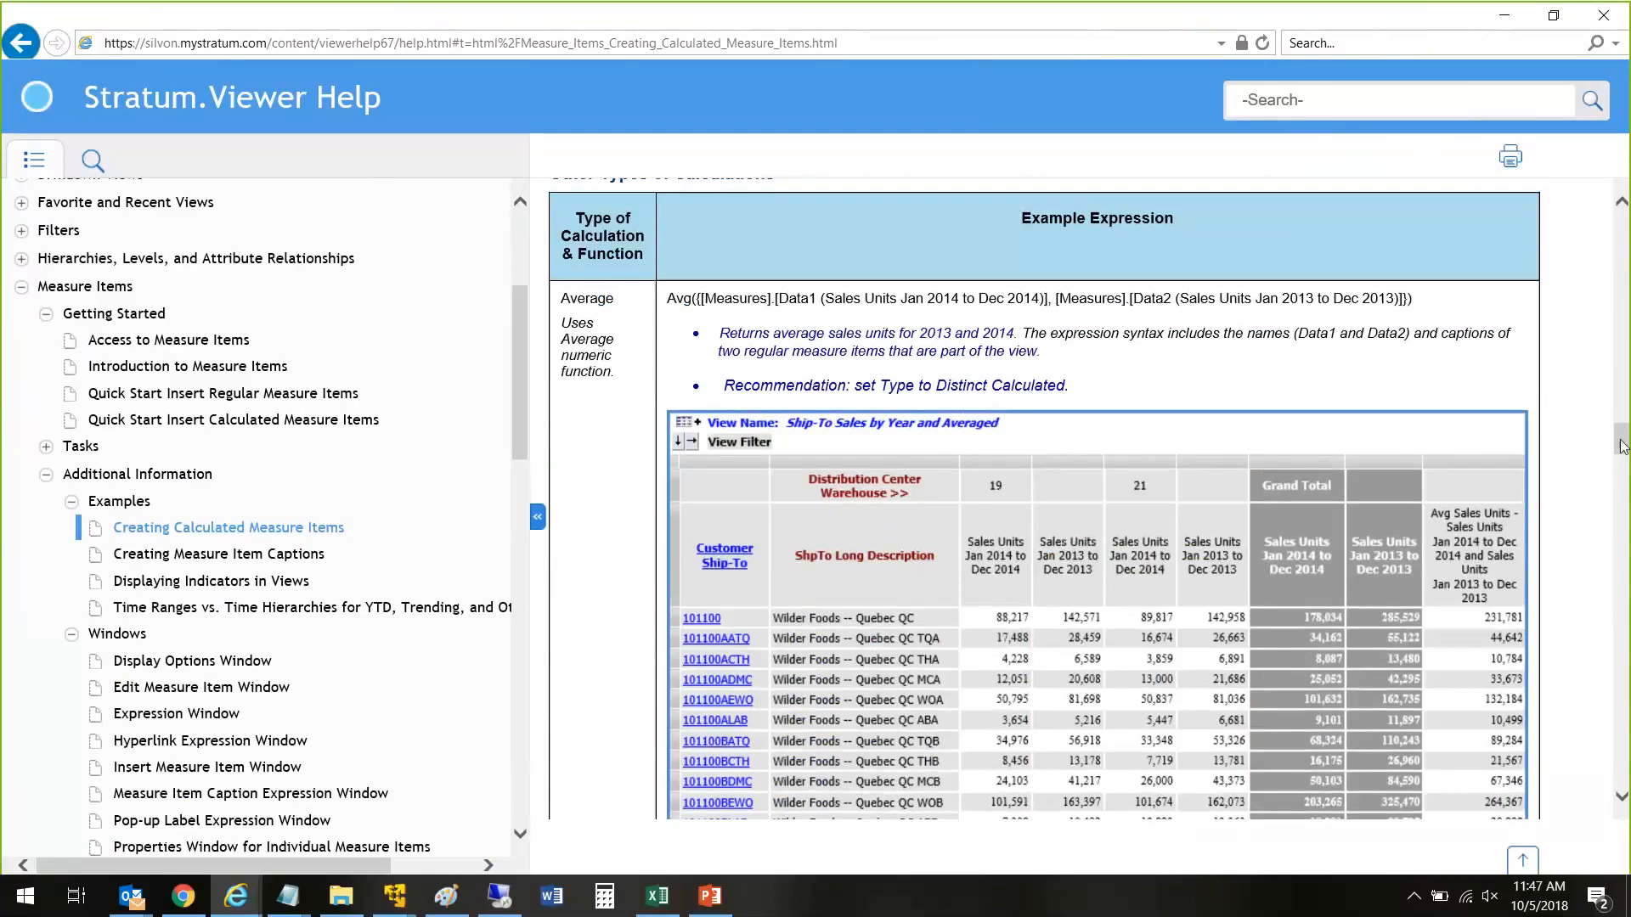
# Step: Find the Extended List Price example among the other calculation types and examine its IIF expression
pyautogui.moveTo(1622, 442); pyautogui.dragTo(1618, 508)
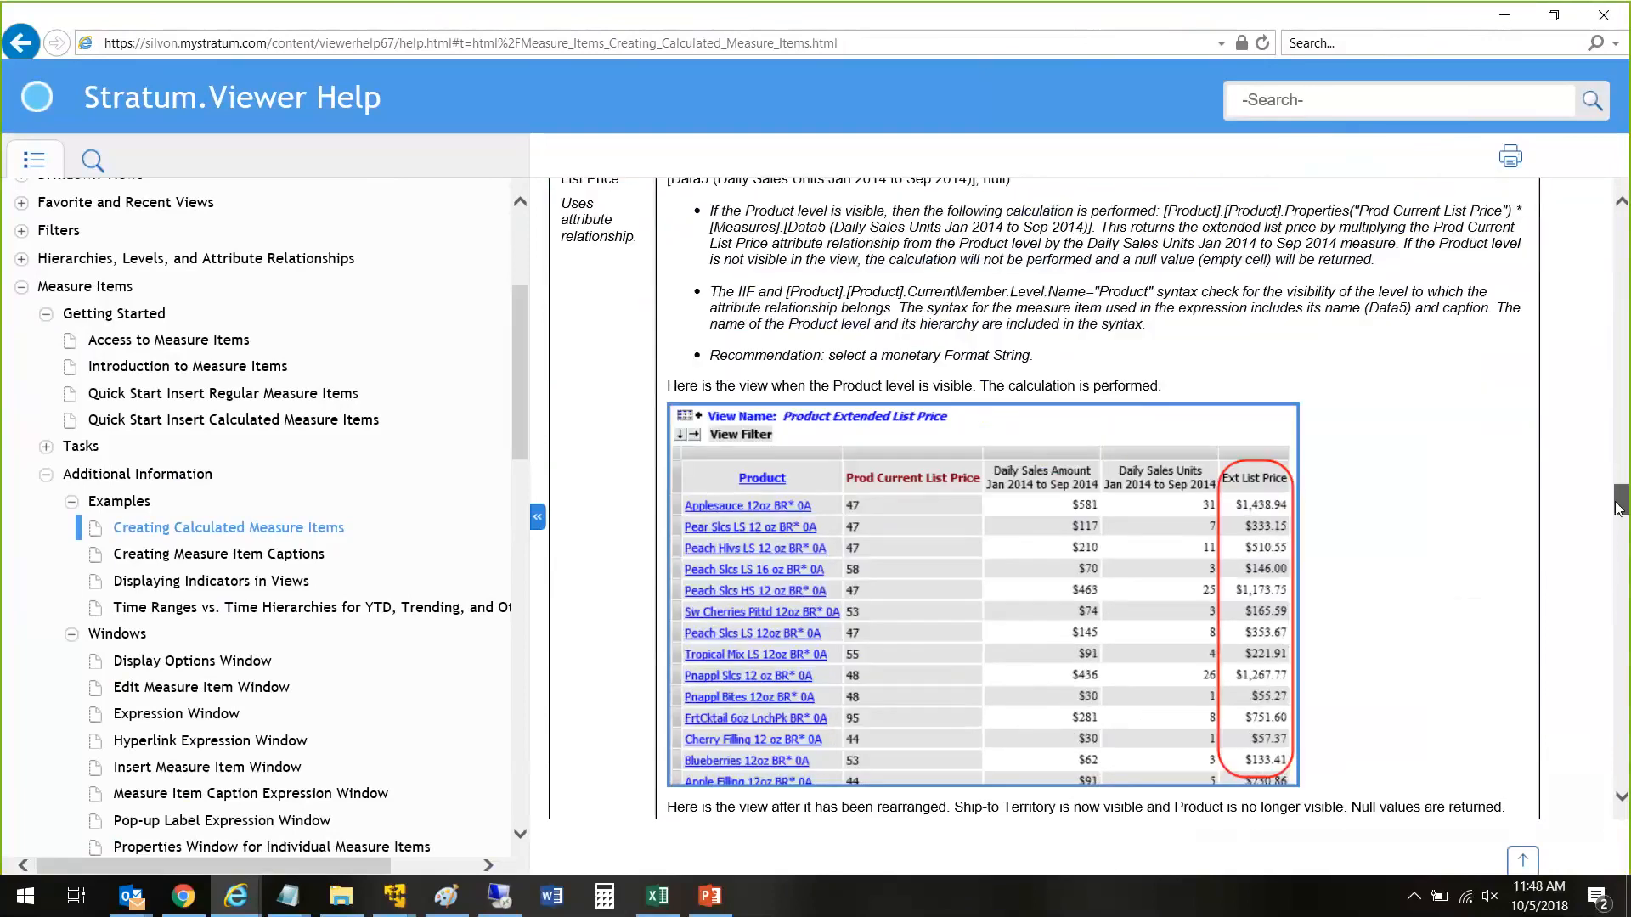
pyautogui.scroll(2, 1619, 508)
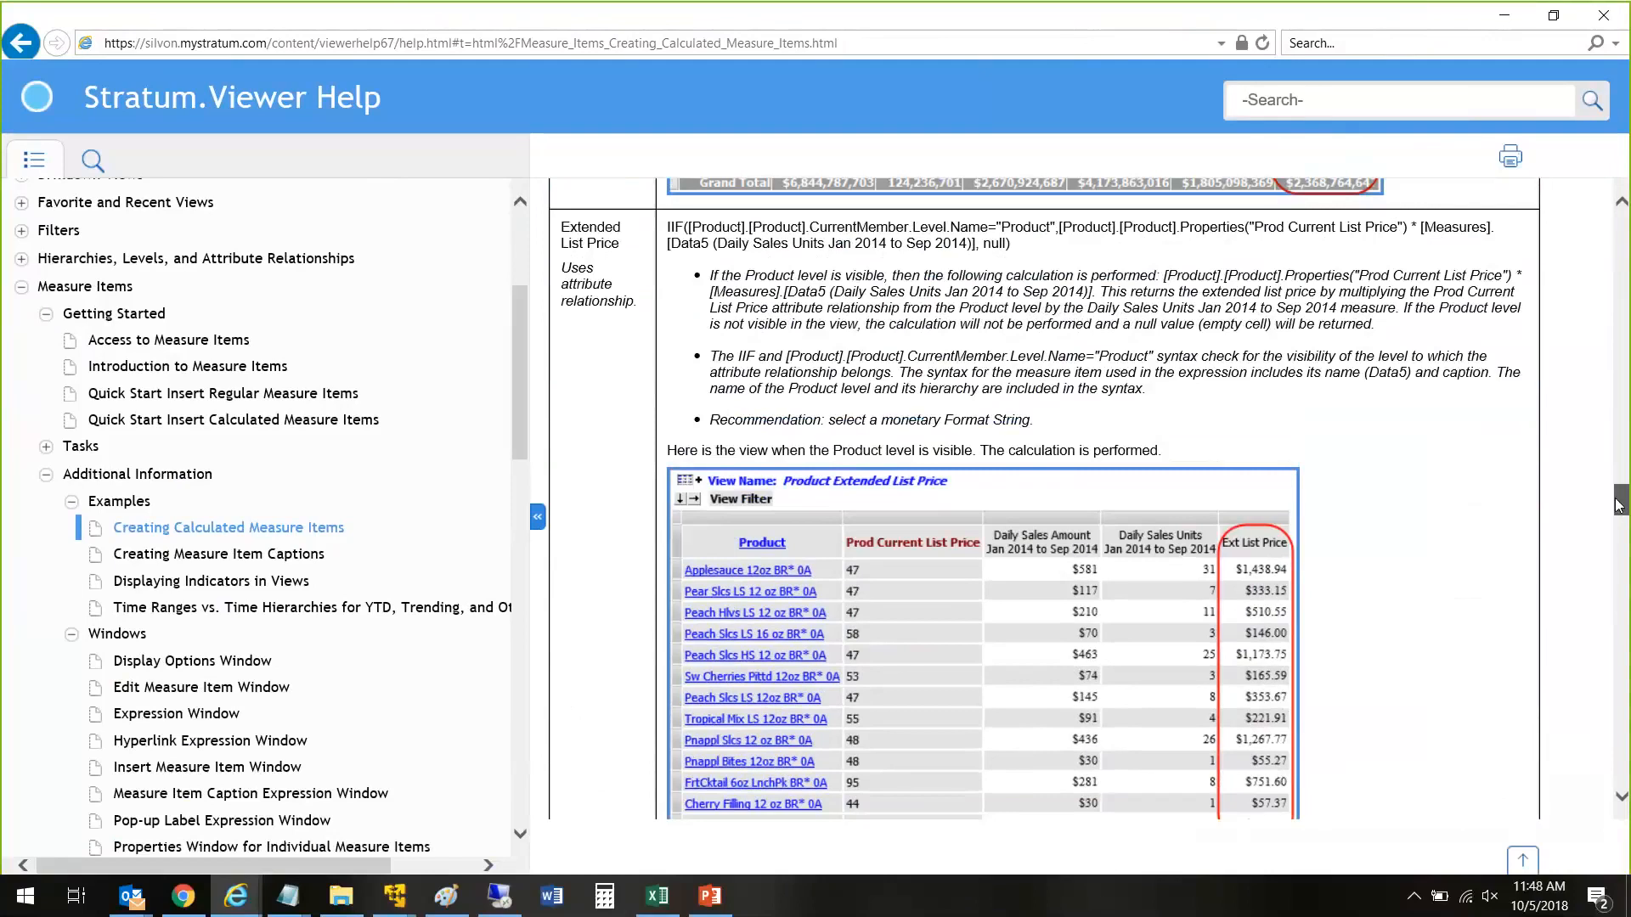
pyautogui.scroll(2, 1619, 508)
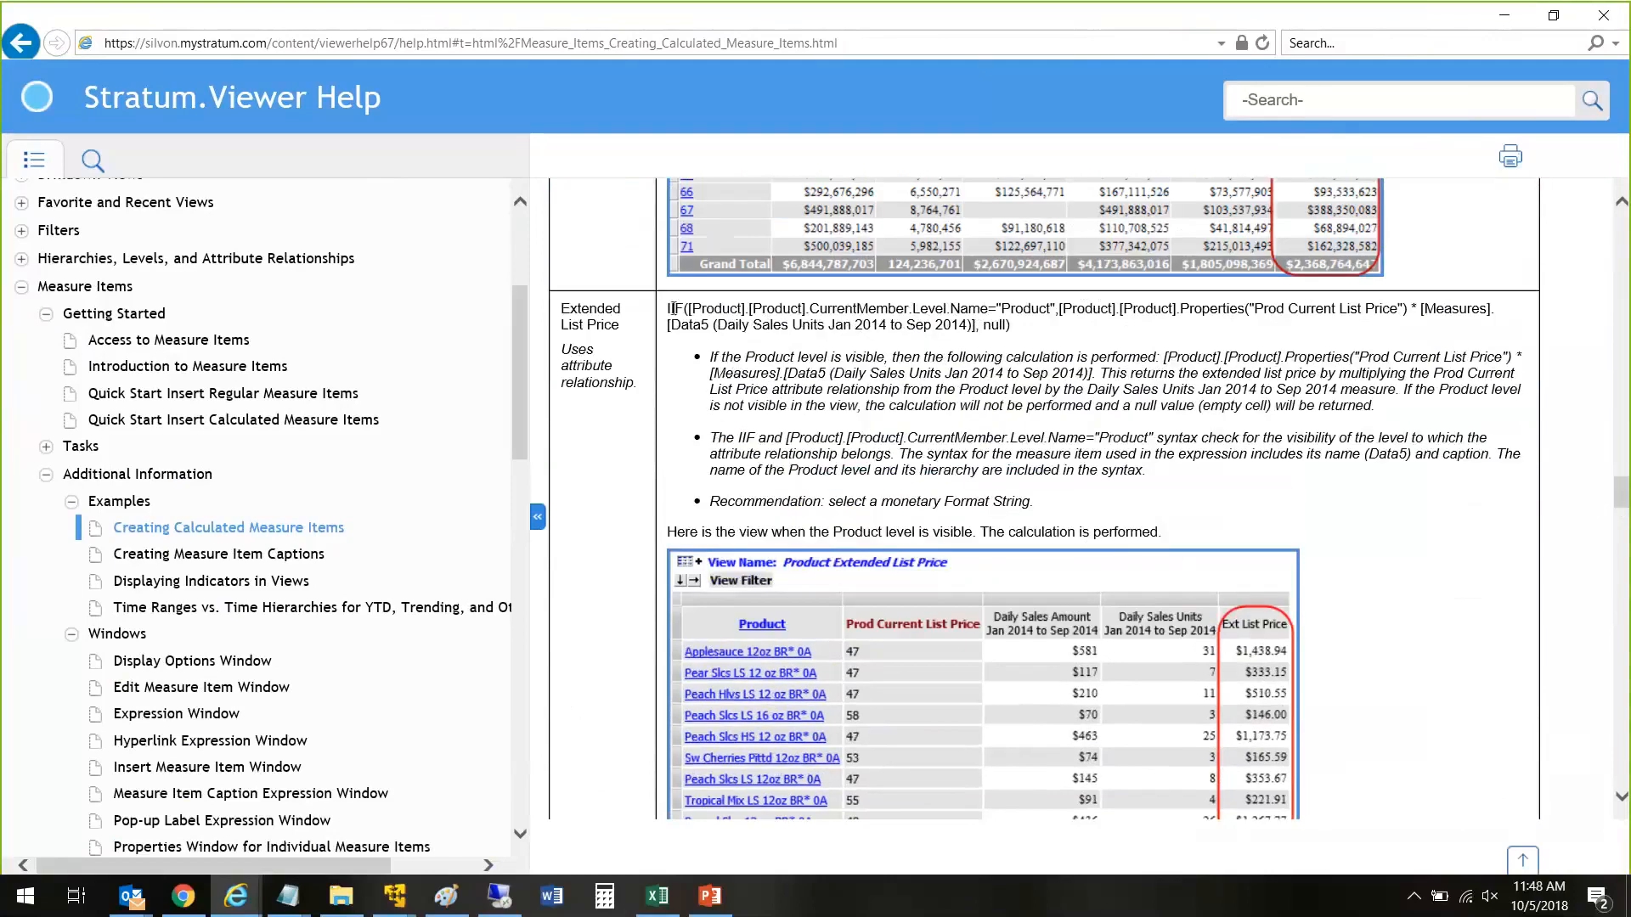
pyautogui.moveTo(668, 309); pyautogui.dragTo(1116, 311)
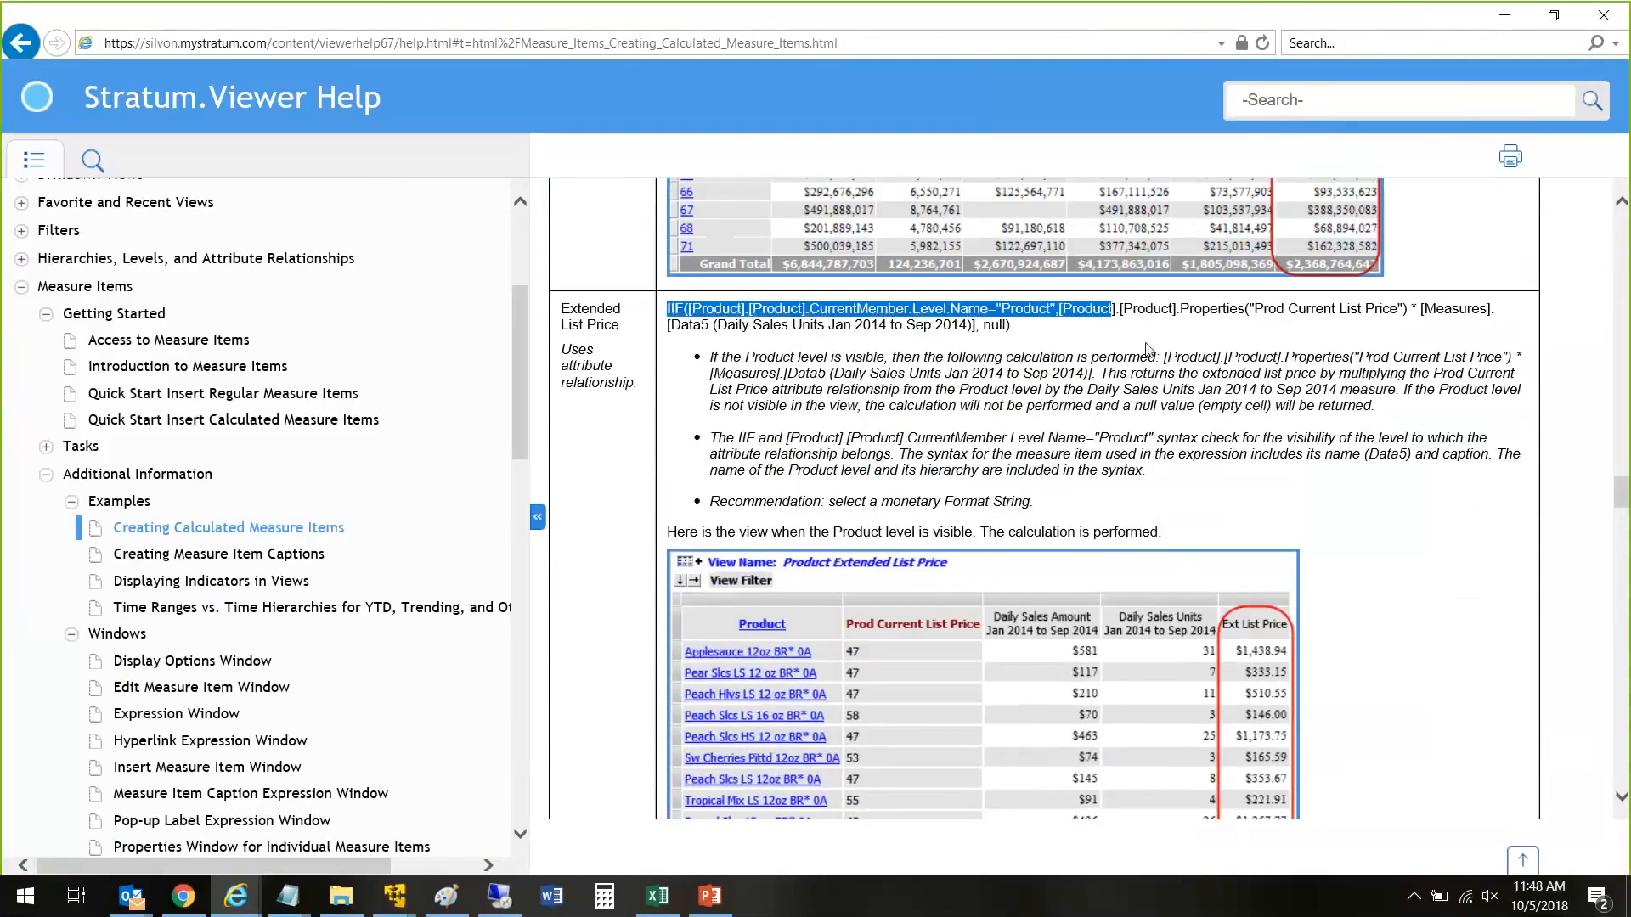
pyautogui.click(932, 505)
# Step: Examine the Count and CrossJoin expressions in the Number of Products Sold and Total Number of Products example
pyautogui.scroll(-15, 935, 508)
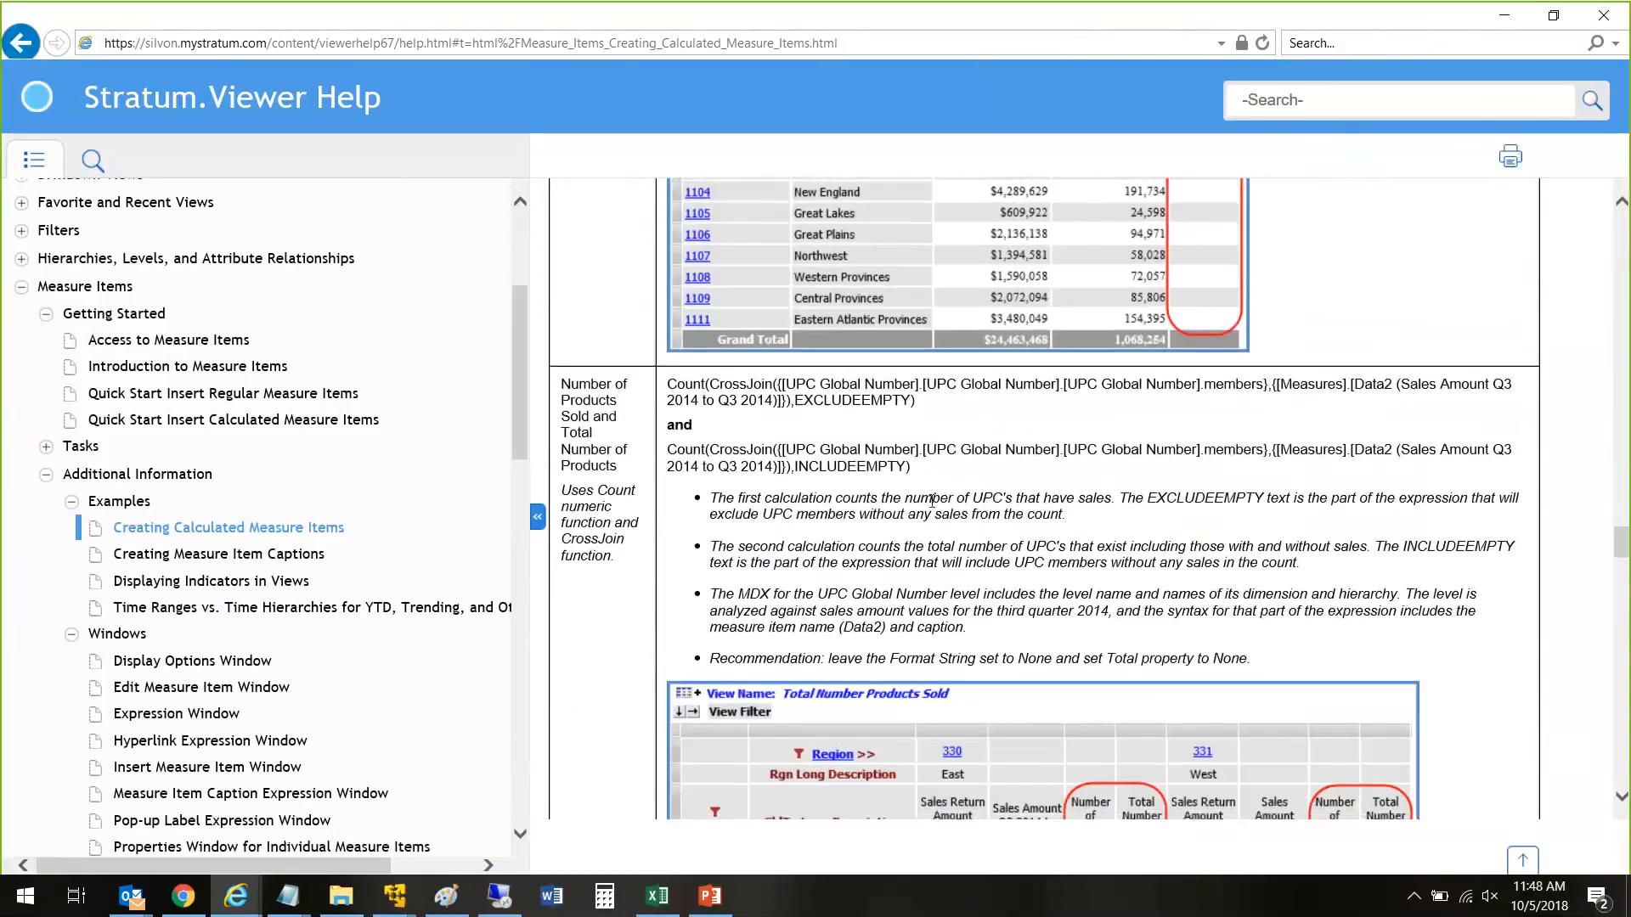
pyautogui.scroll(-1, 932, 501)
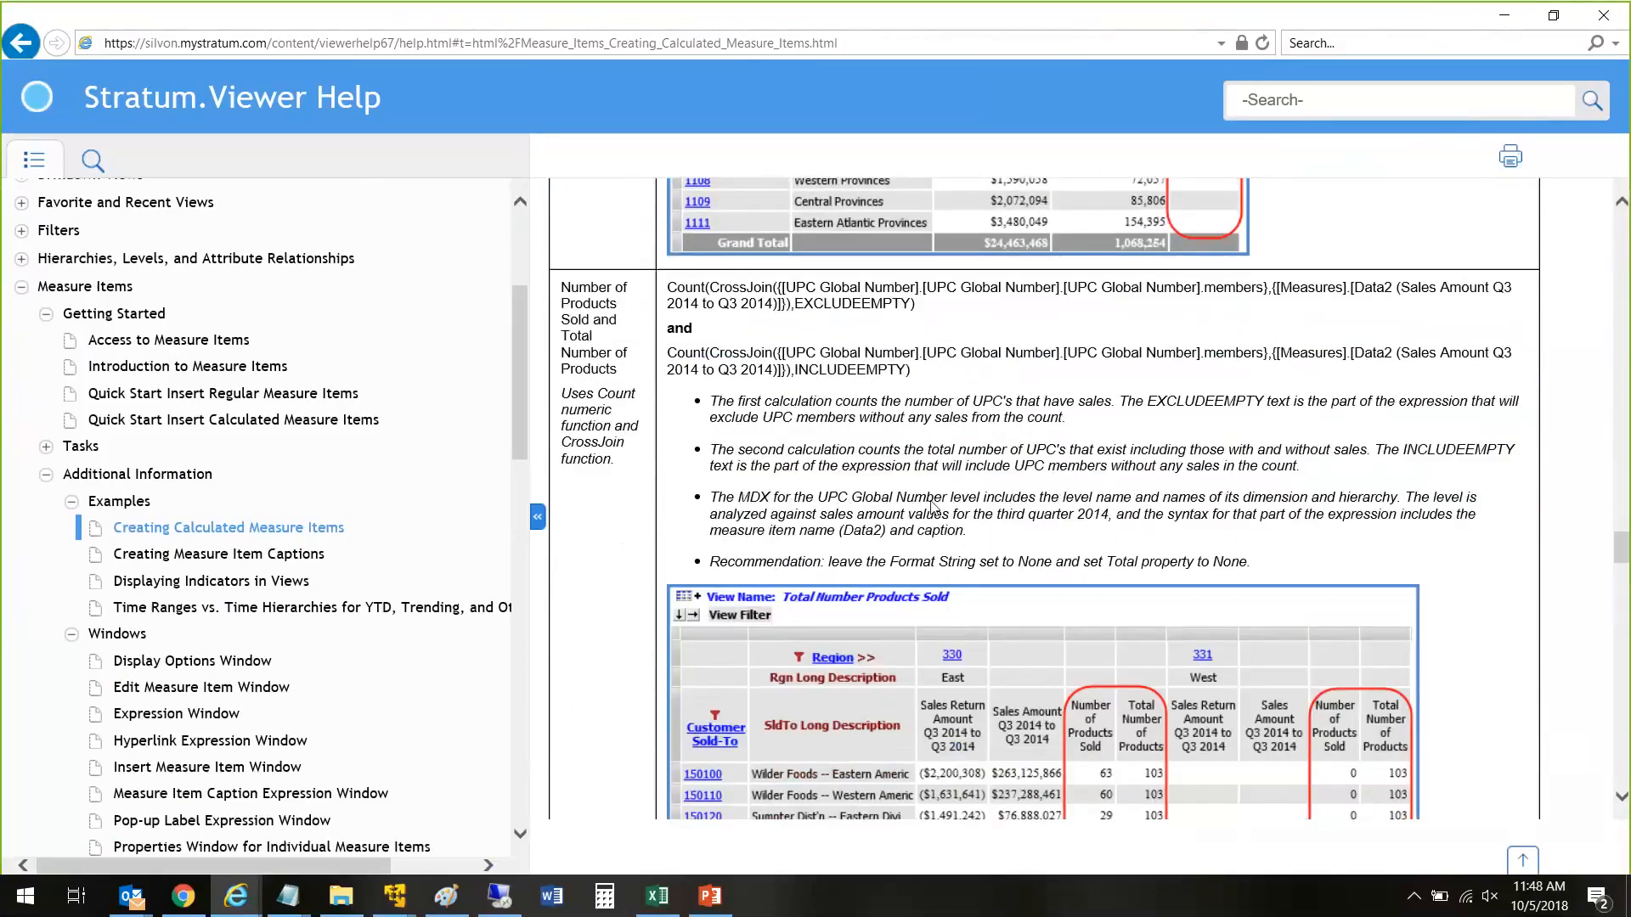
pyautogui.moveTo(668, 287); pyautogui.dragTo(1057, 508)
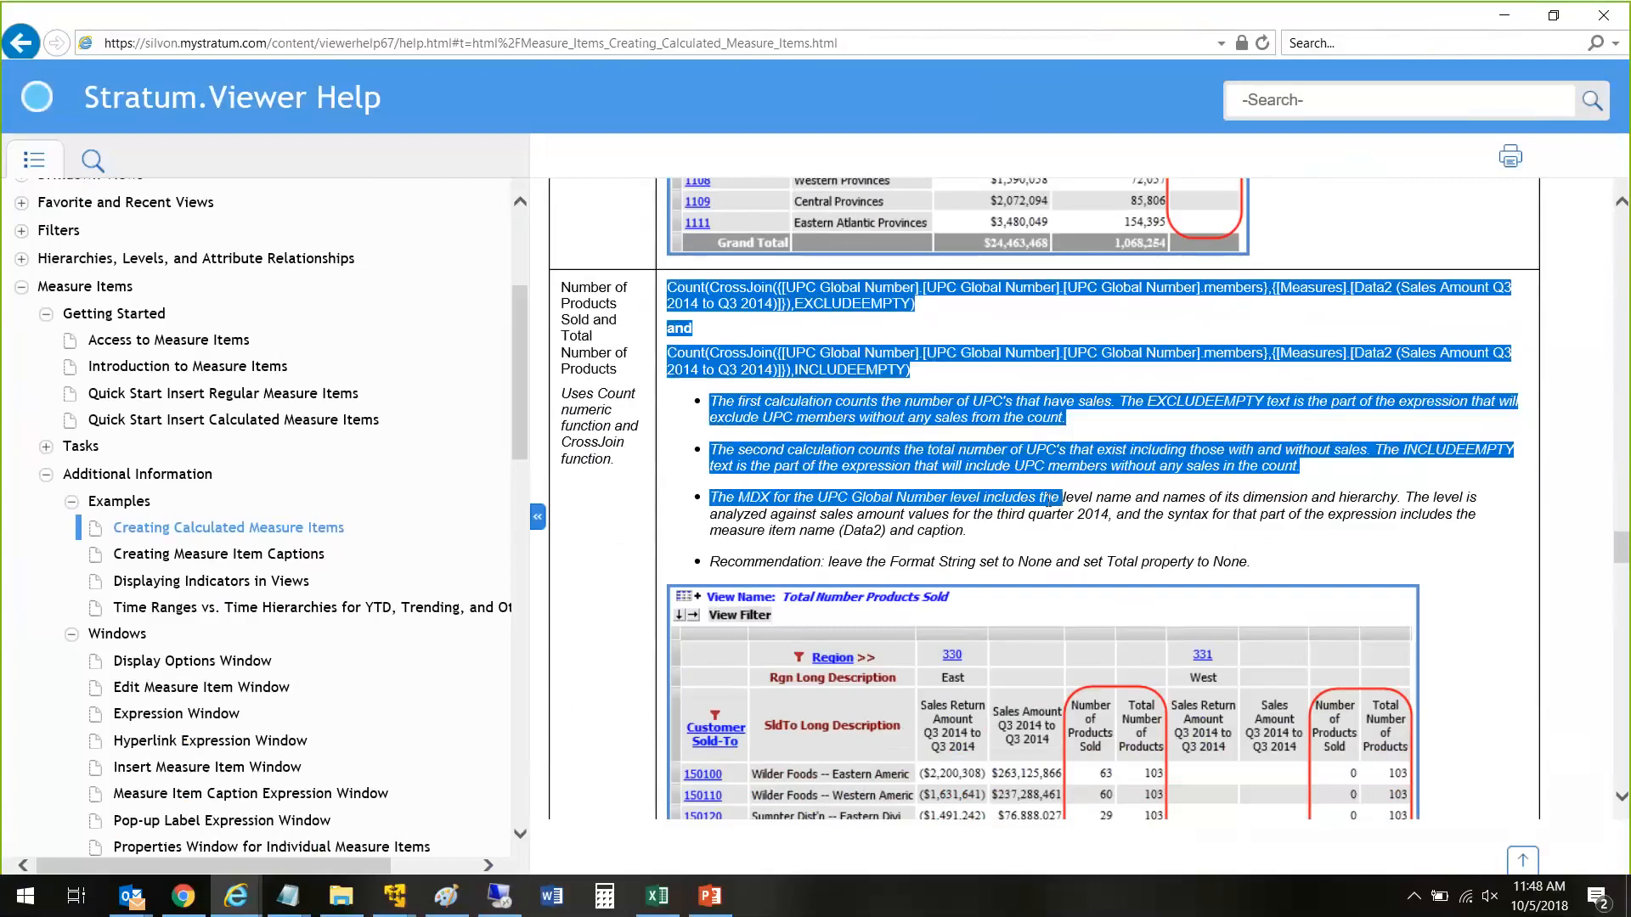
pyautogui.click(1139, 425)
# Step: Review the remaining calculation examples, from Profit and Return Text Value through Top N Total to the days until lot expiration
pyautogui.scroll(-8, 1139, 424)
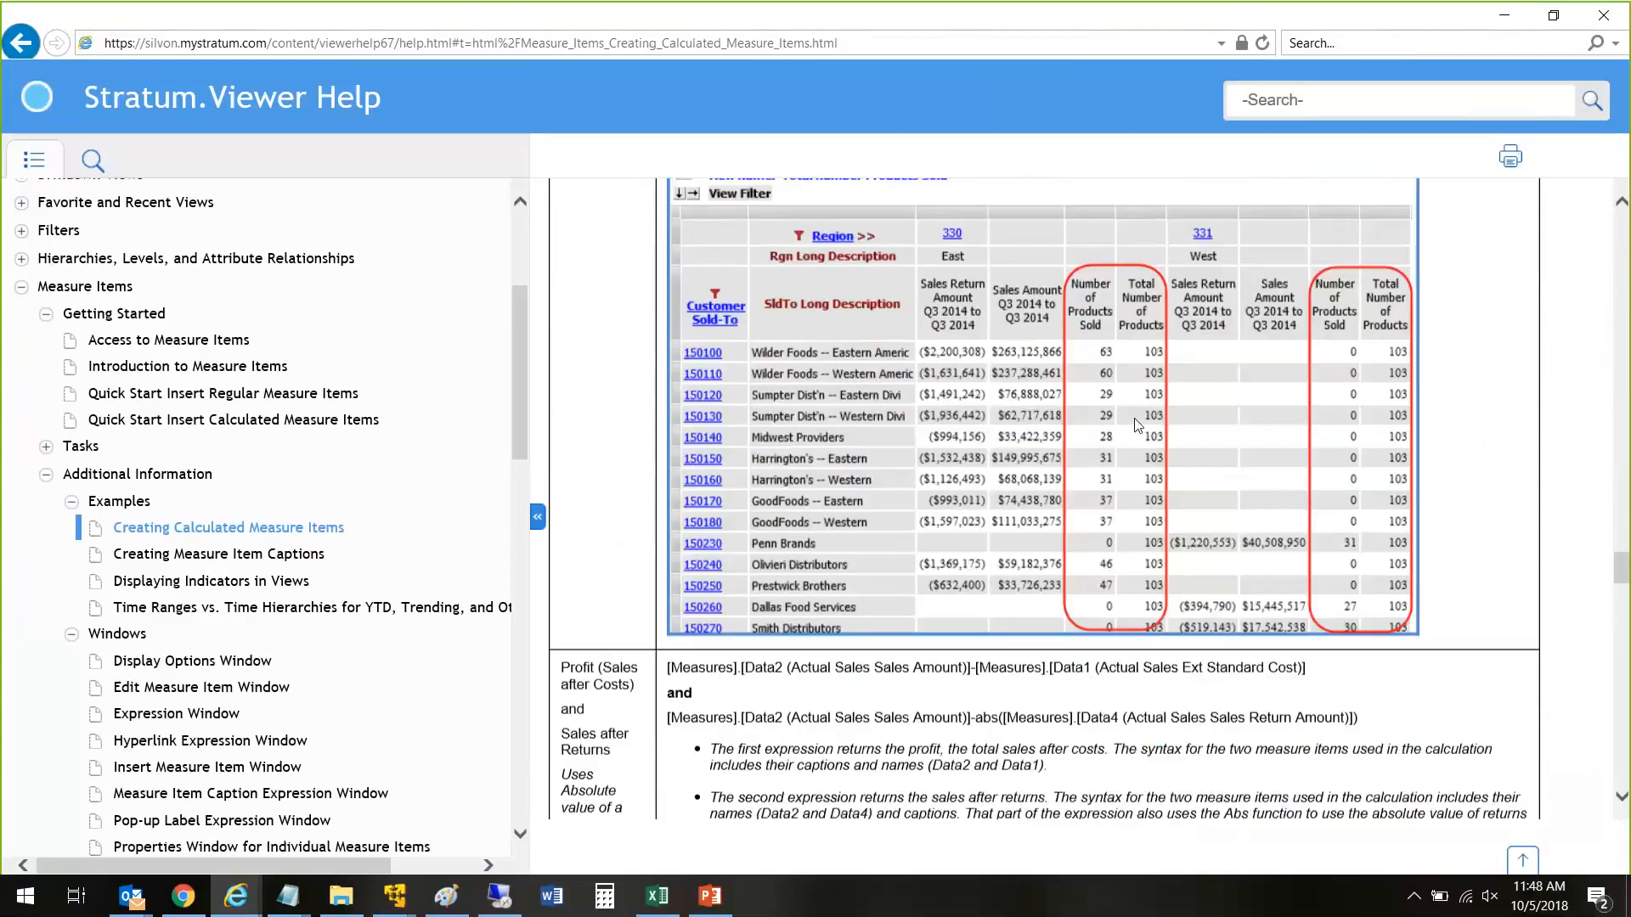
pyautogui.scroll(-15, 1138, 425)
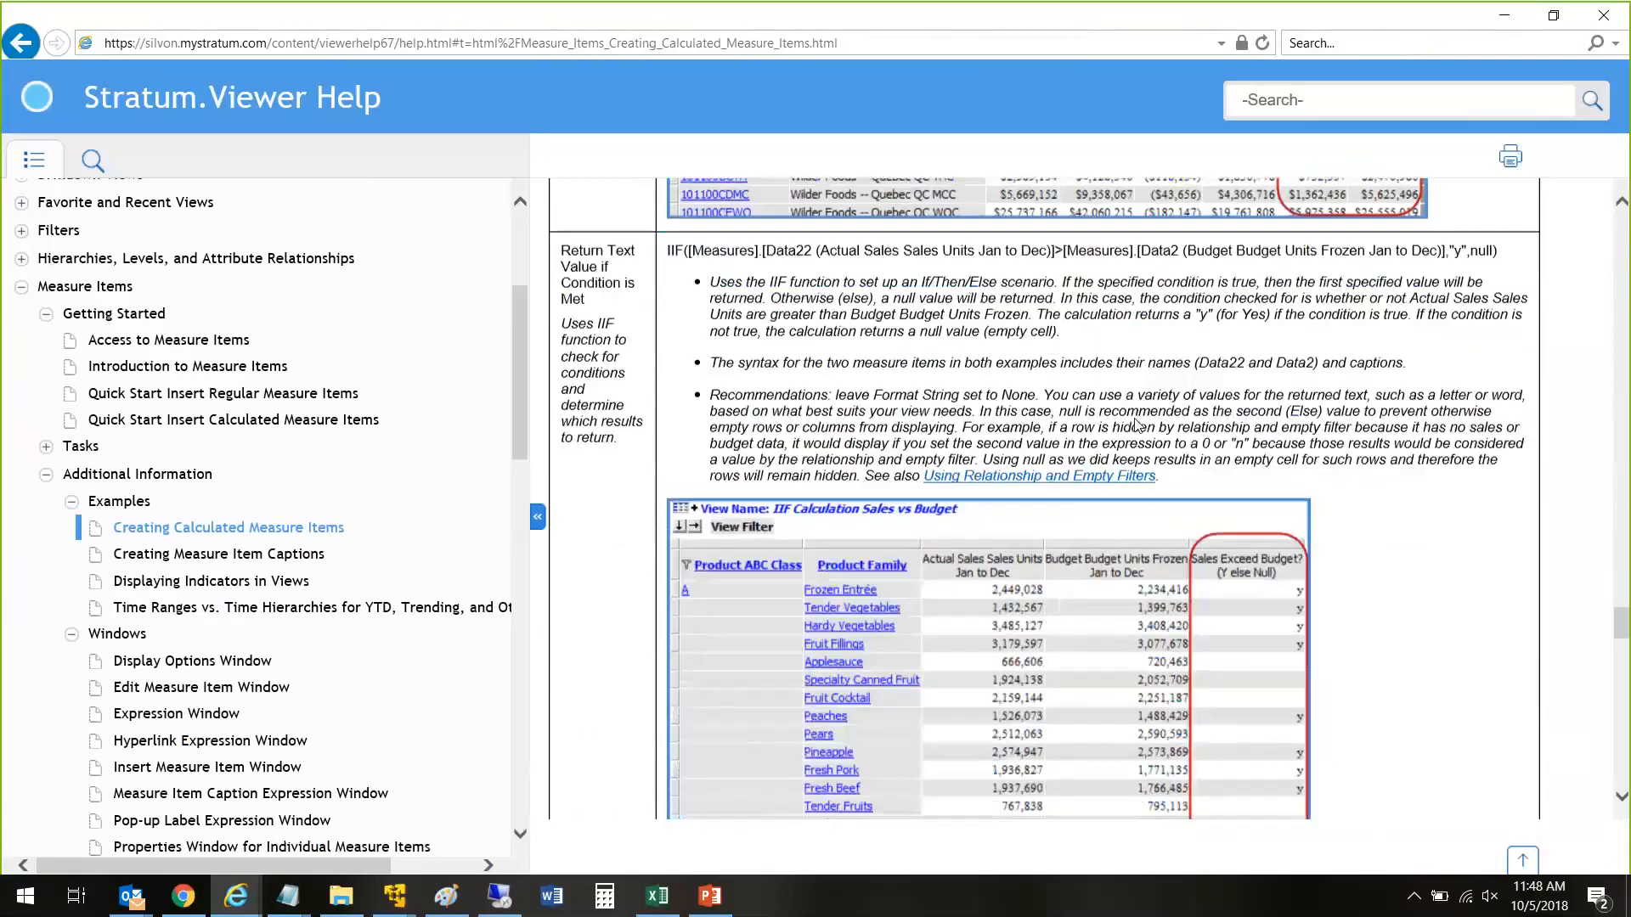
pyautogui.scroll(-15, 1133, 419)
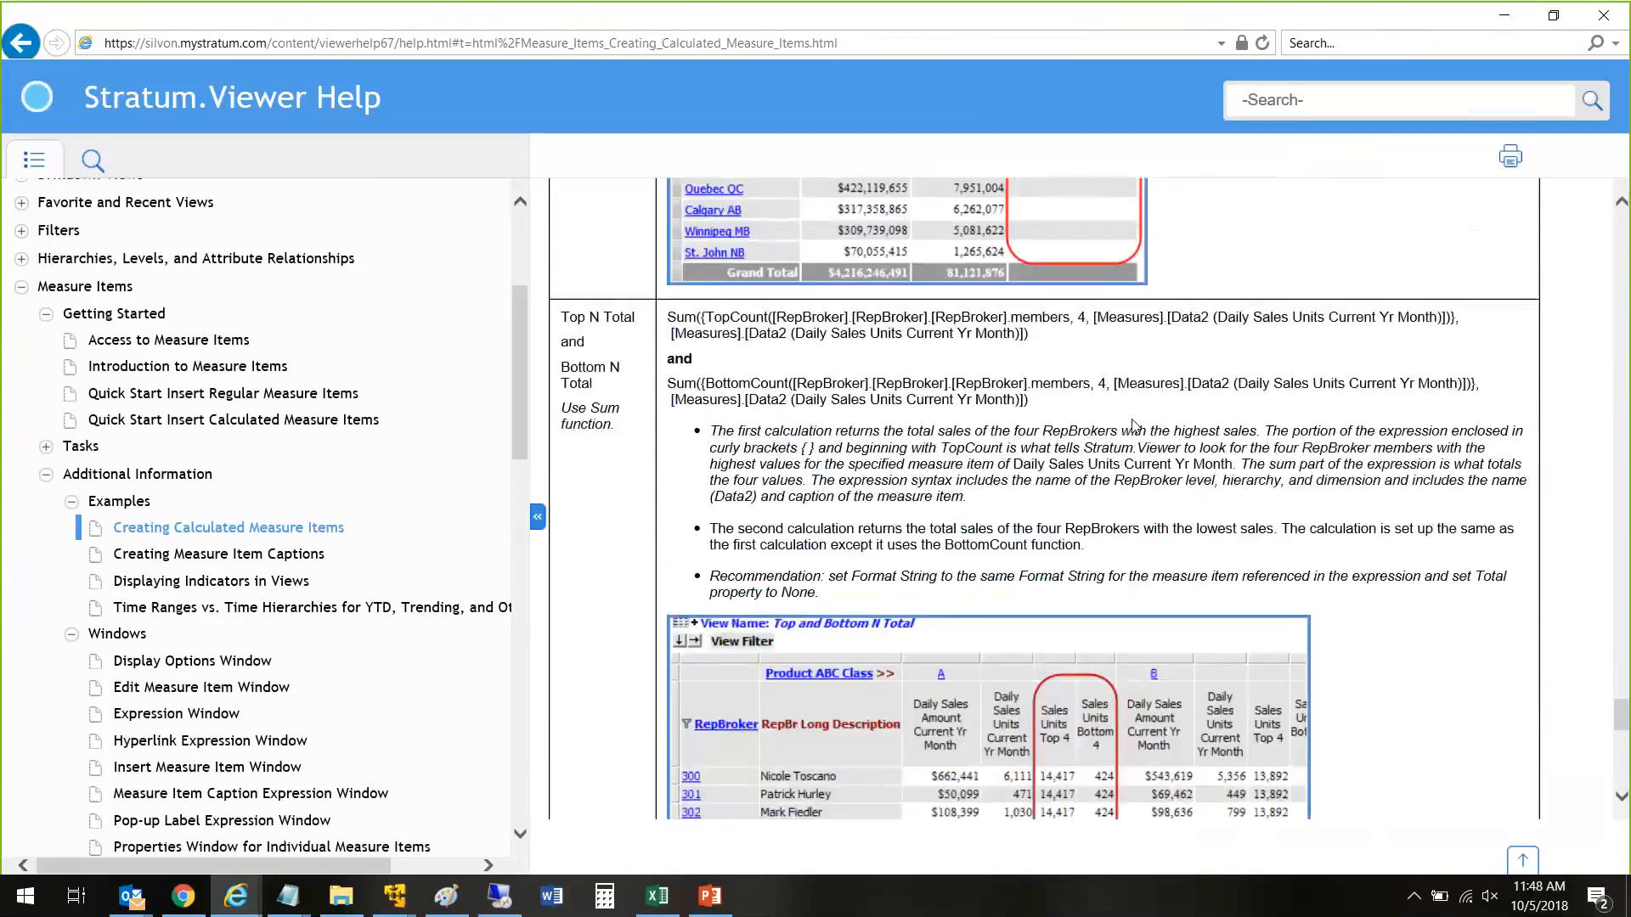
pyautogui.scroll(-15, 1133, 426)
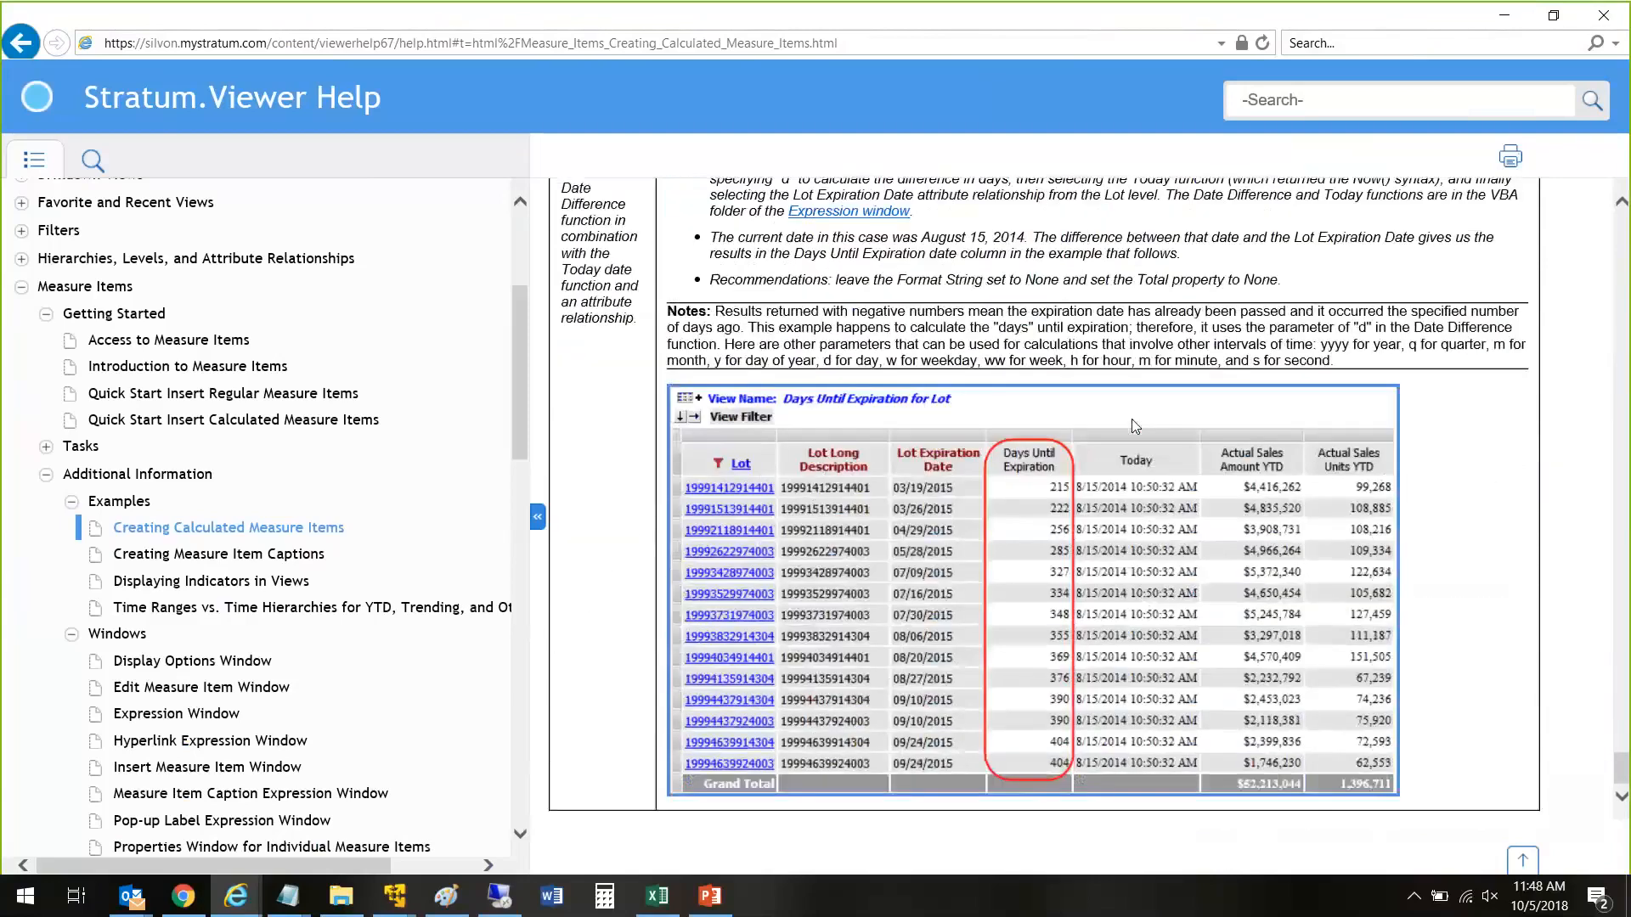
pyautogui.scroll(3, 178, 522)
pyautogui.scroll(-2, 178, 522)
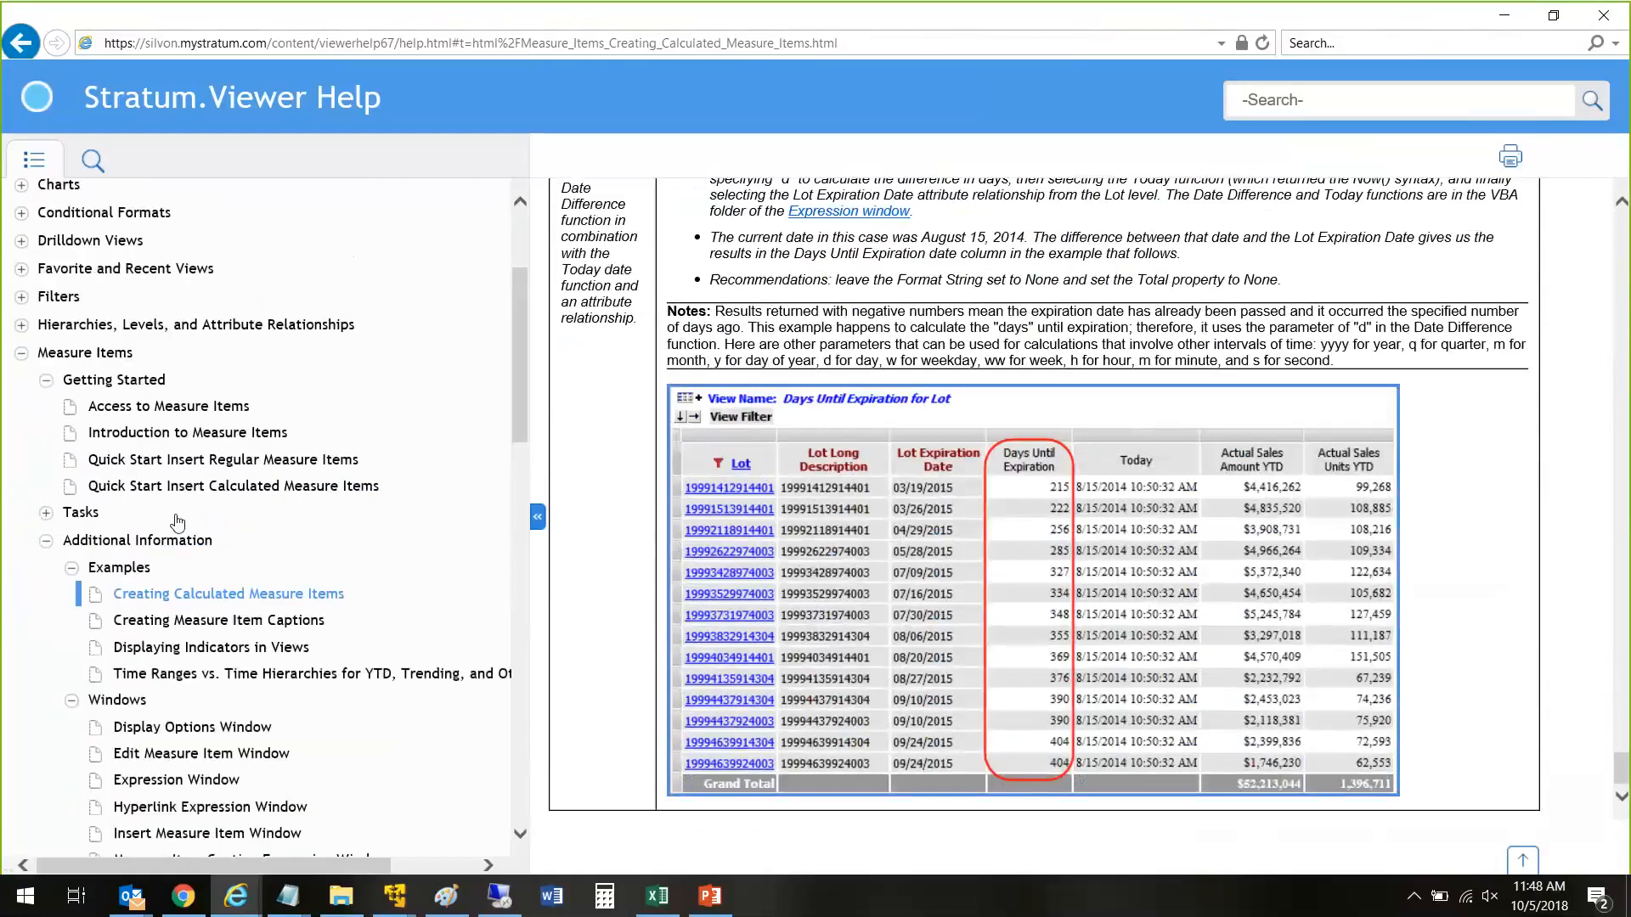
# Step: Look over the whole help contents list, return to its beginning and narrow the contents pane
pyautogui.scroll(-2, 177, 522)
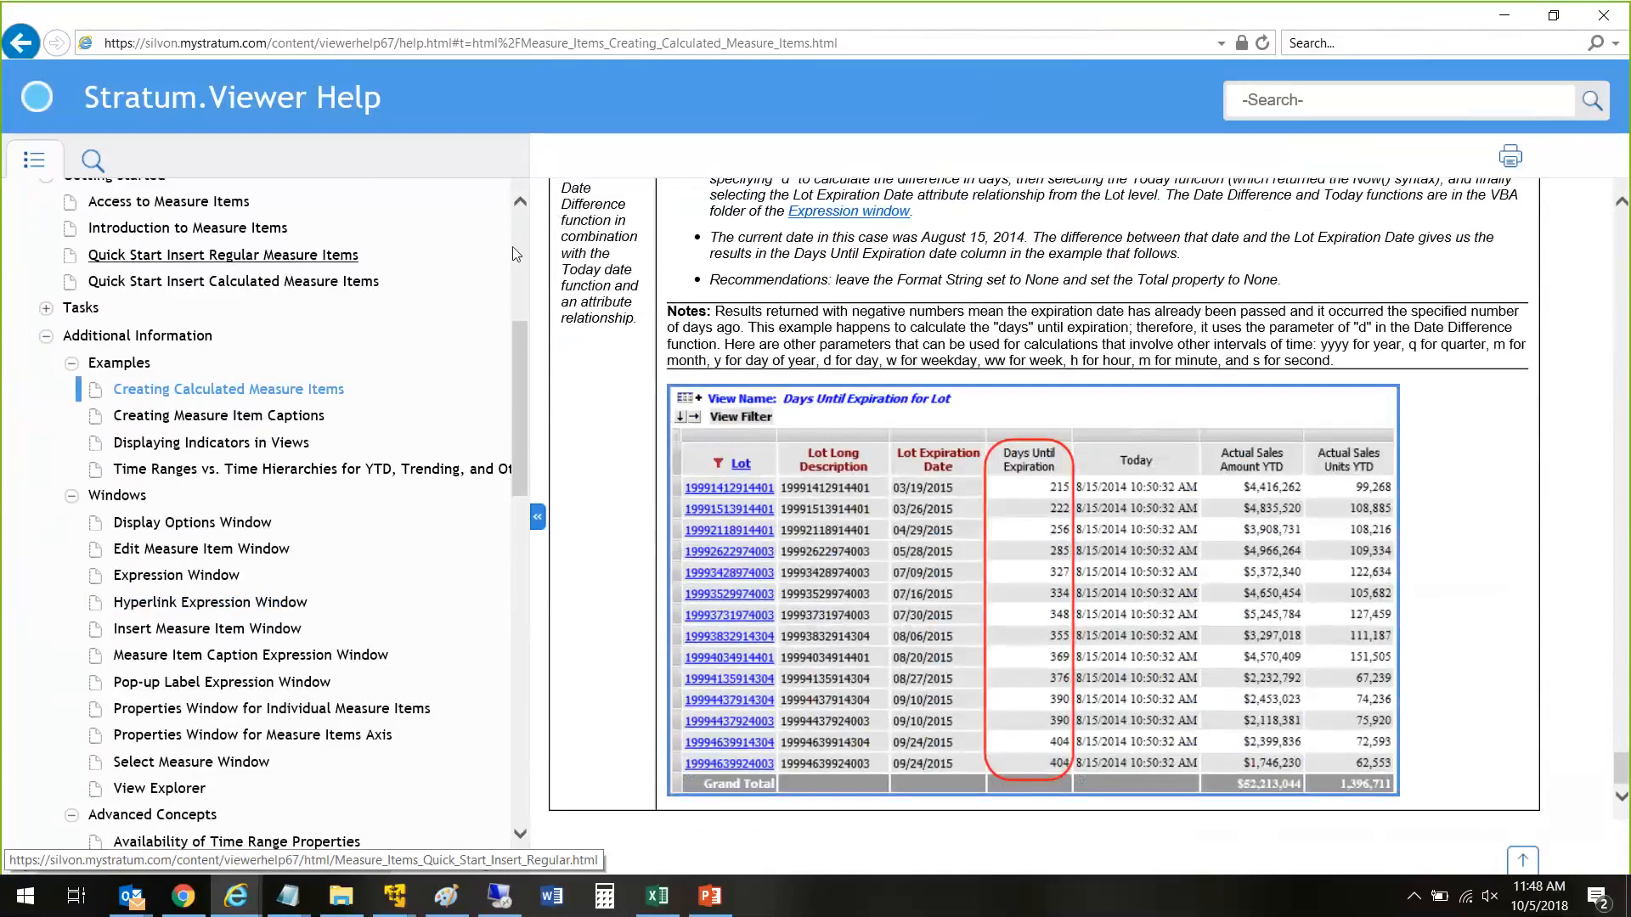
pyautogui.scroll(6, 516, 253)
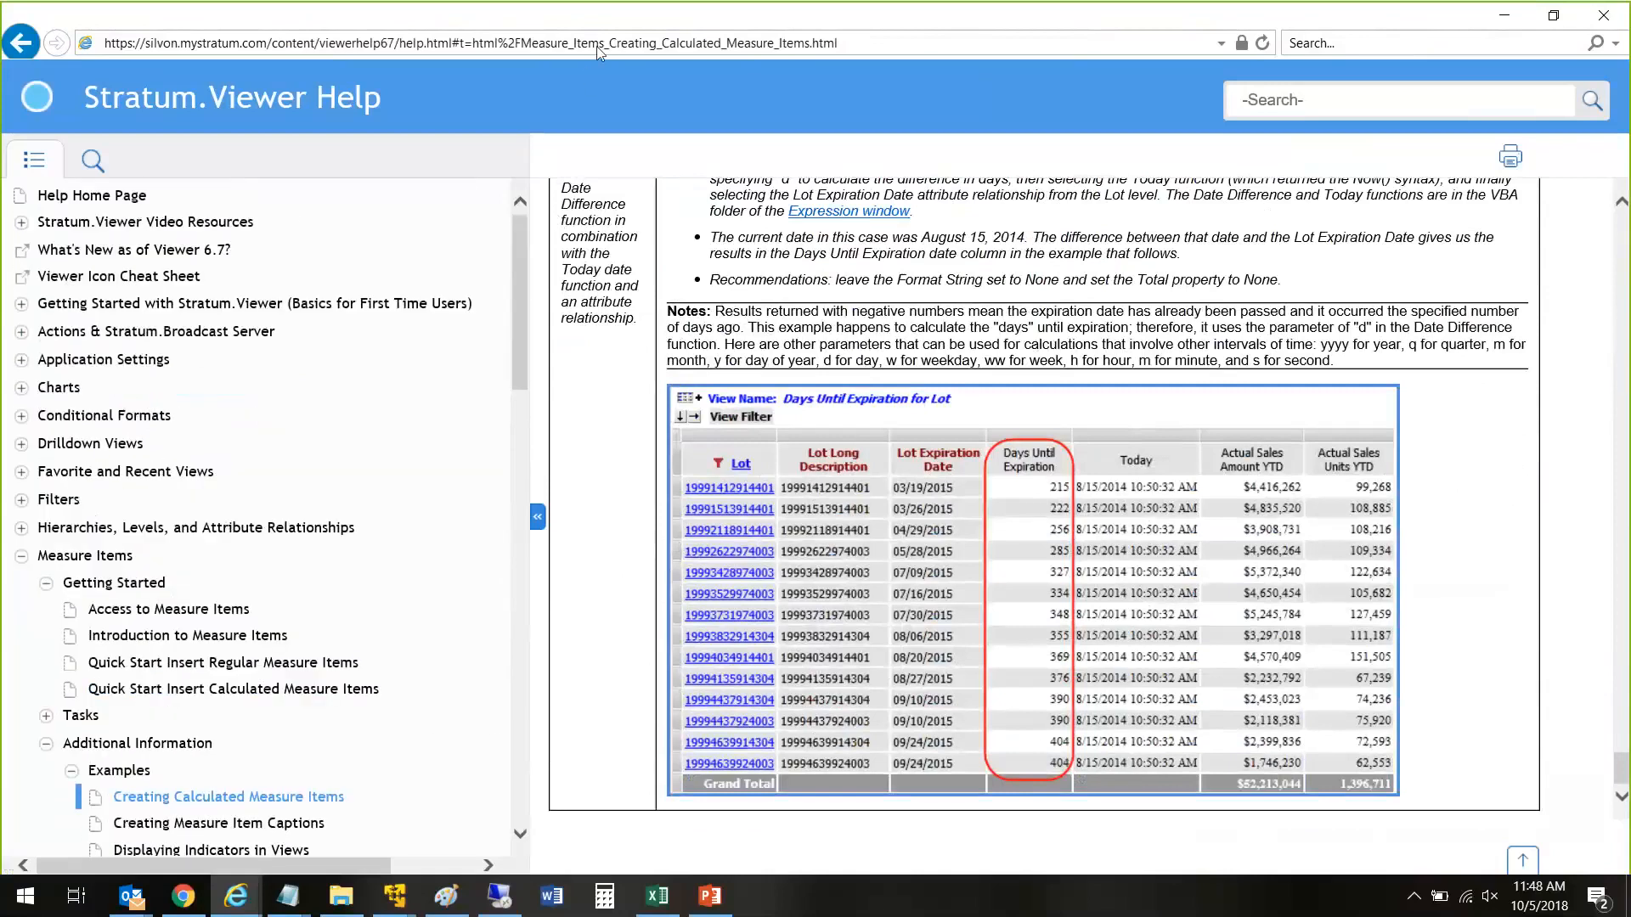
pyautogui.moveTo(520, 323); pyautogui.dragTo(530, 668)
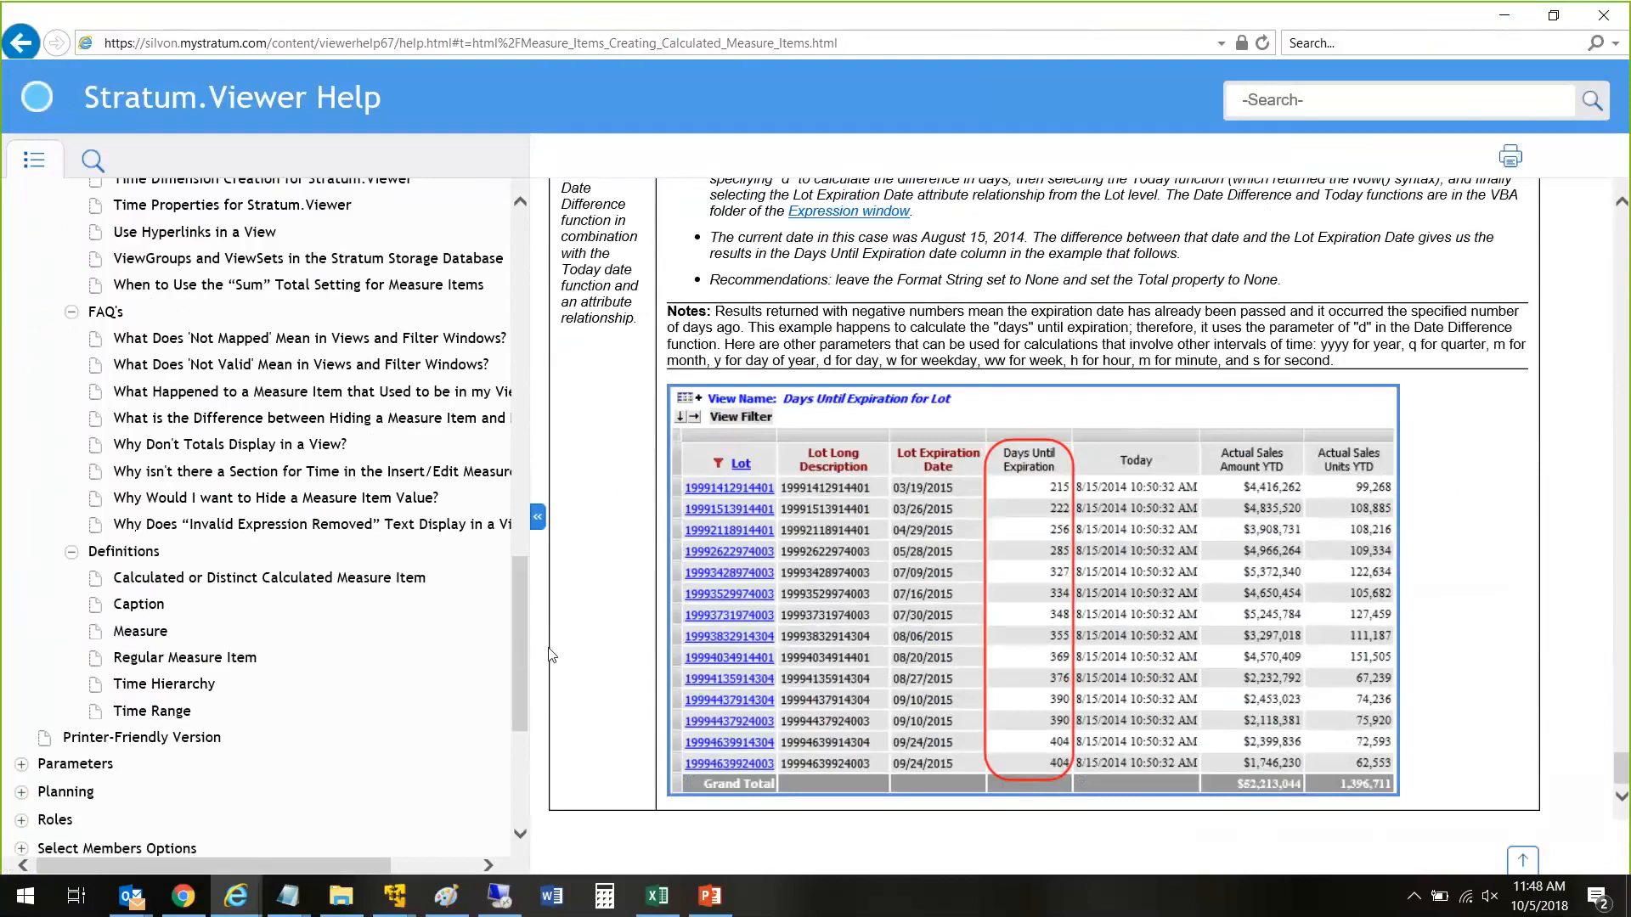
pyautogui.moveTo(519, 621); pyautogui.dragTo(513, 651)
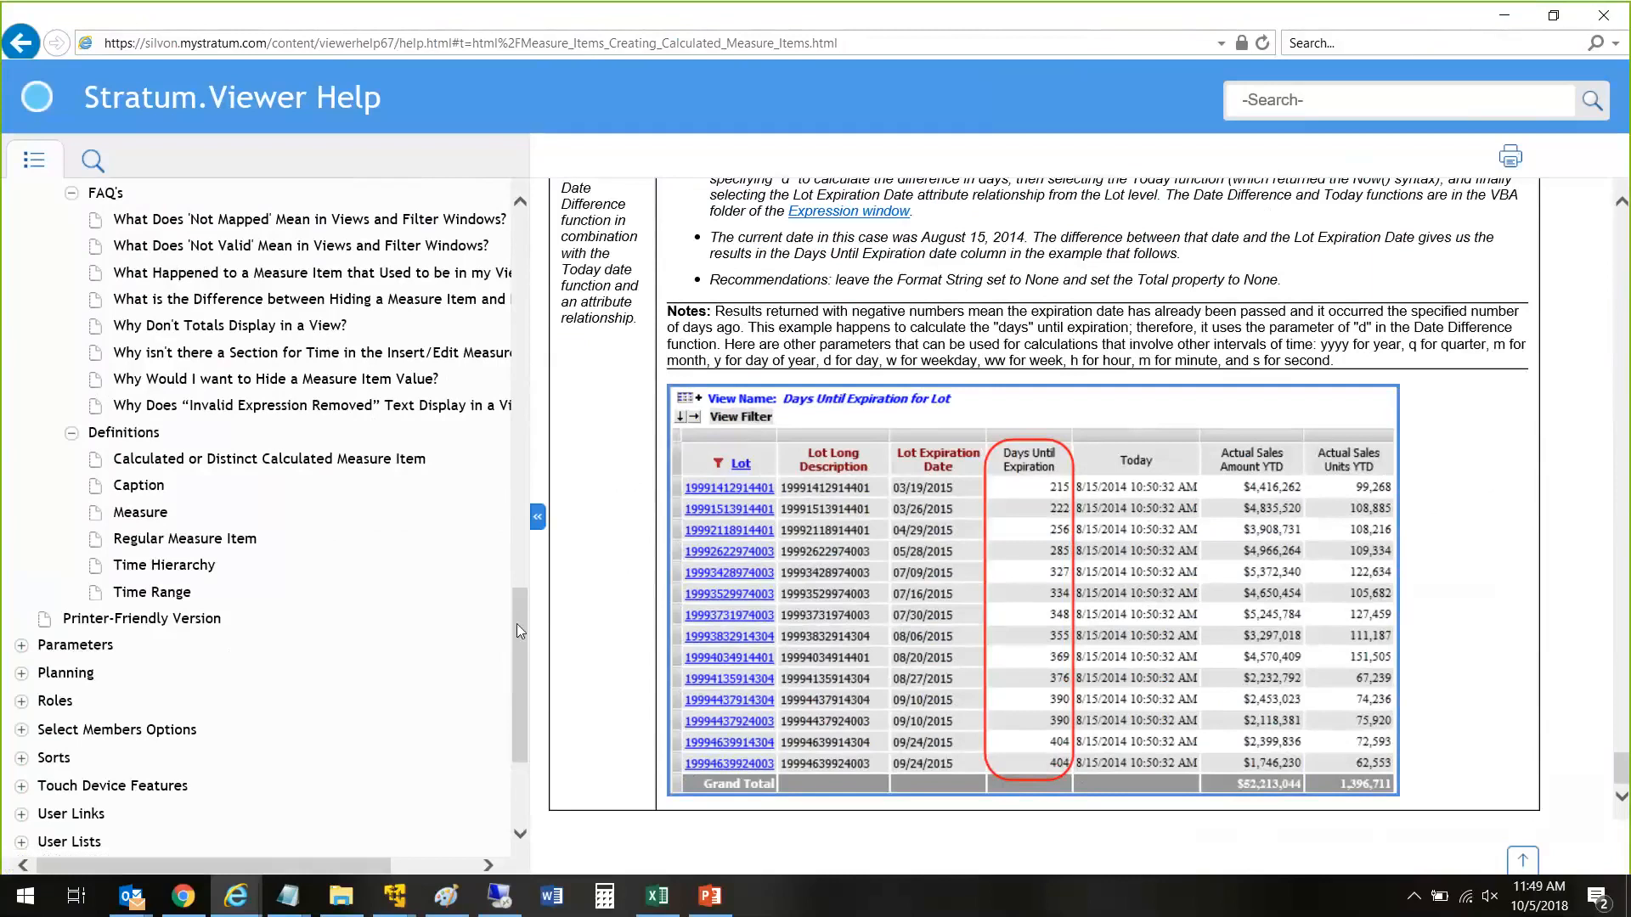
pyautogui.moveTo(517, 623); pyautogui.dragTo(564, 255)
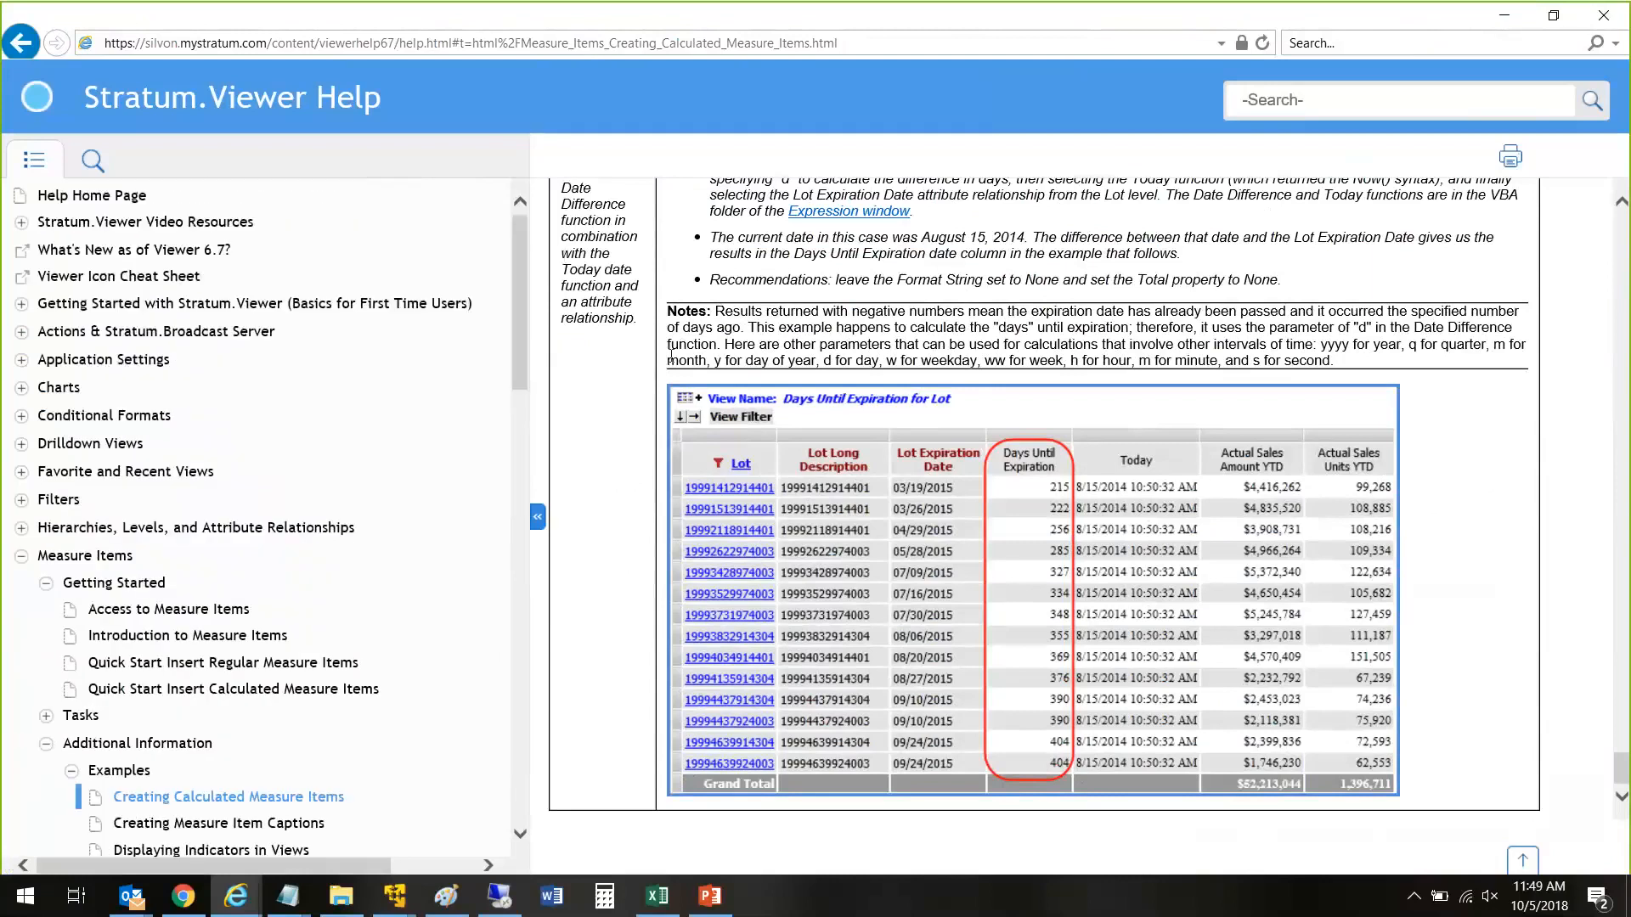
pyautogui.moveTo(534, 470); pyautogui.dragTo(452, 464)
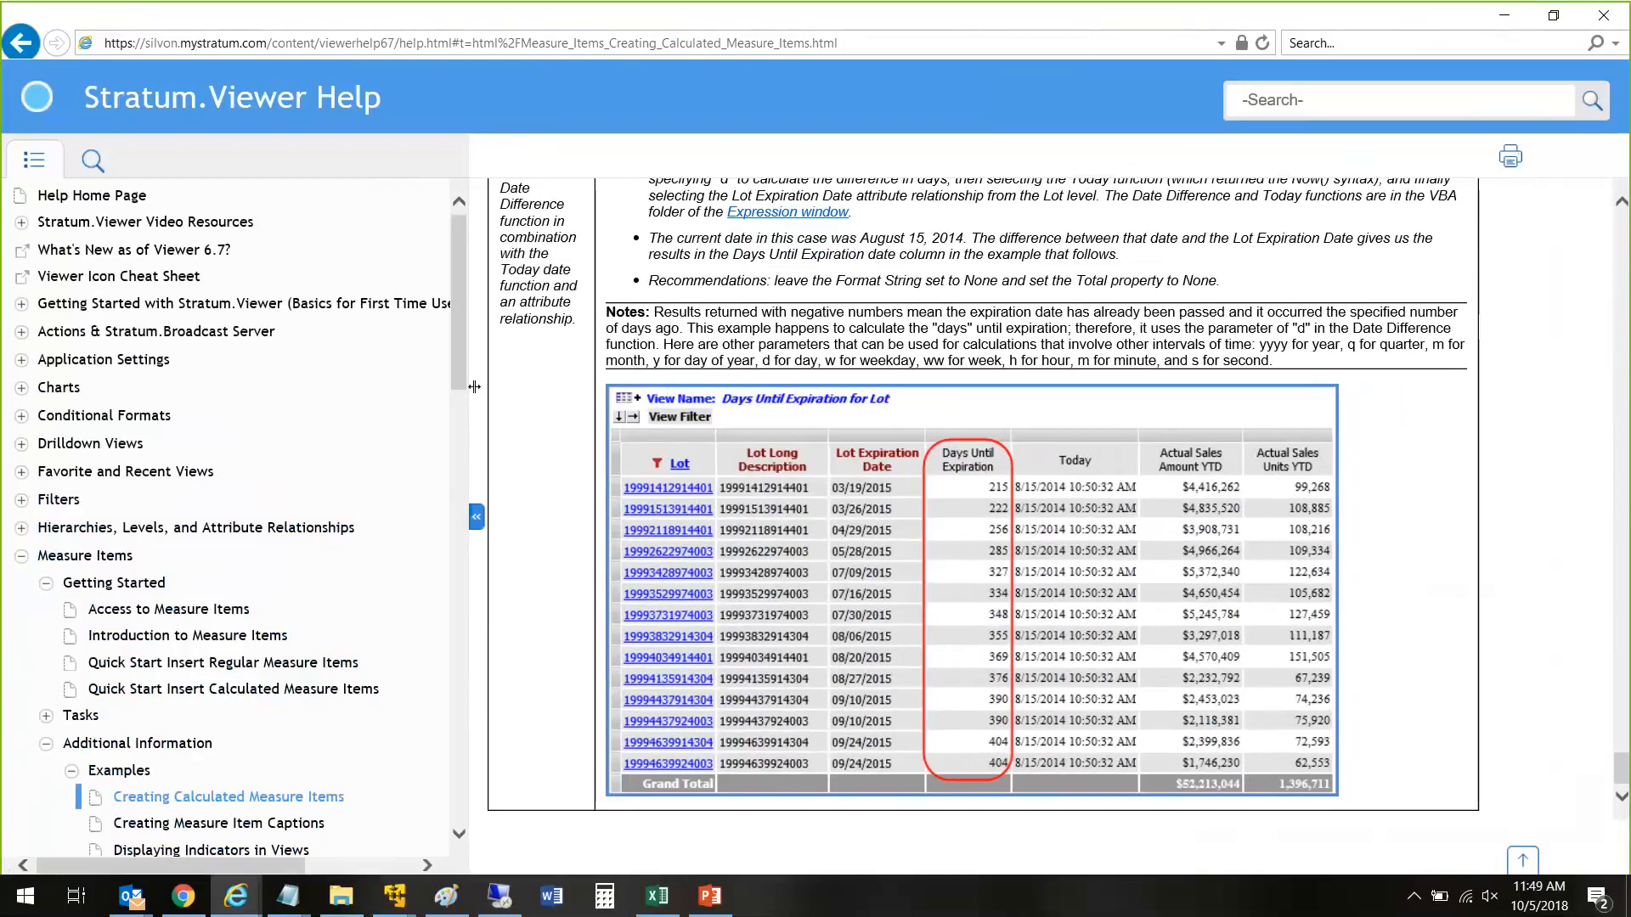